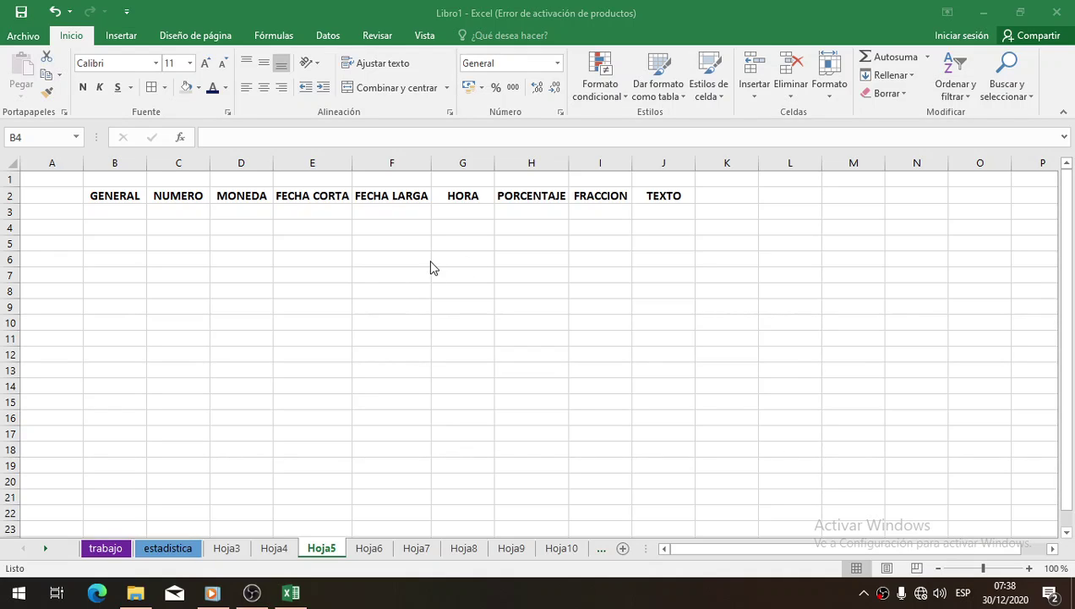
Step: Review the list of number formats available for cell B4 under GENERAL, from General down to Texto
click(119, 223)
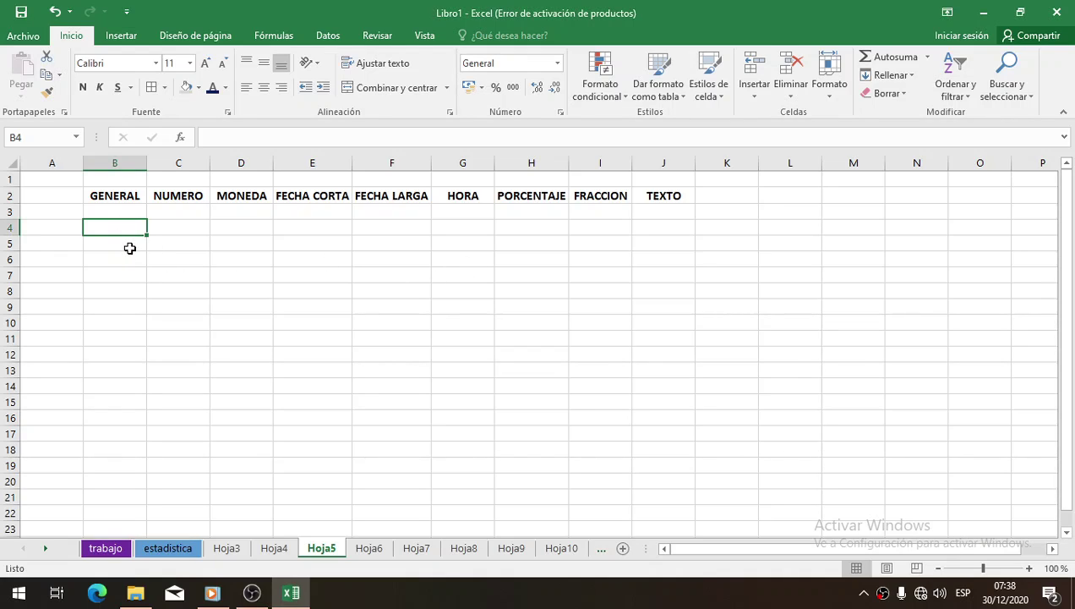
click(558, 64)
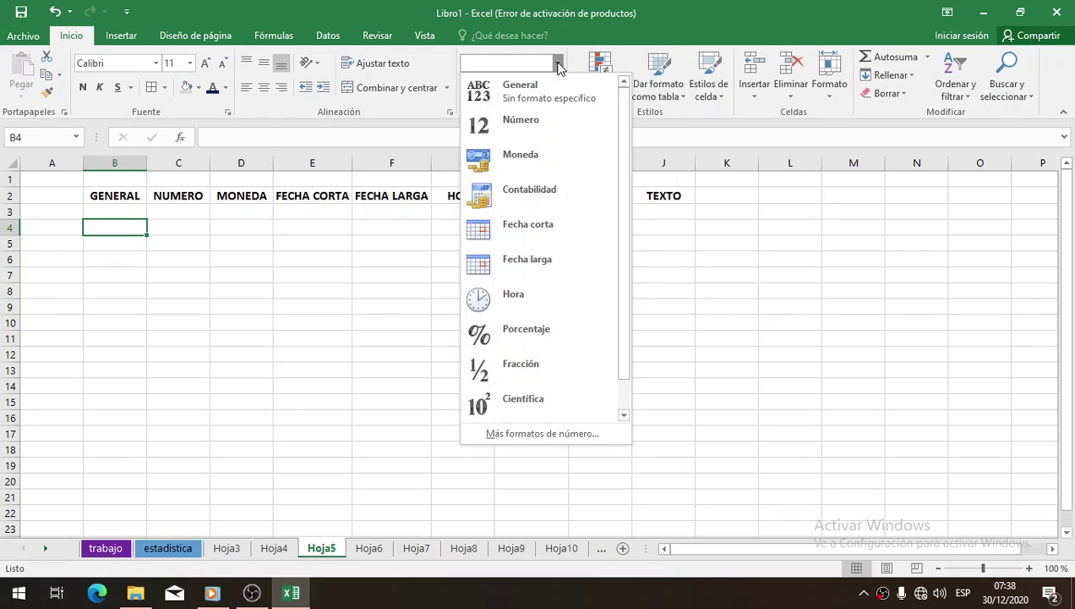
scroll(544, 370, down, 1)
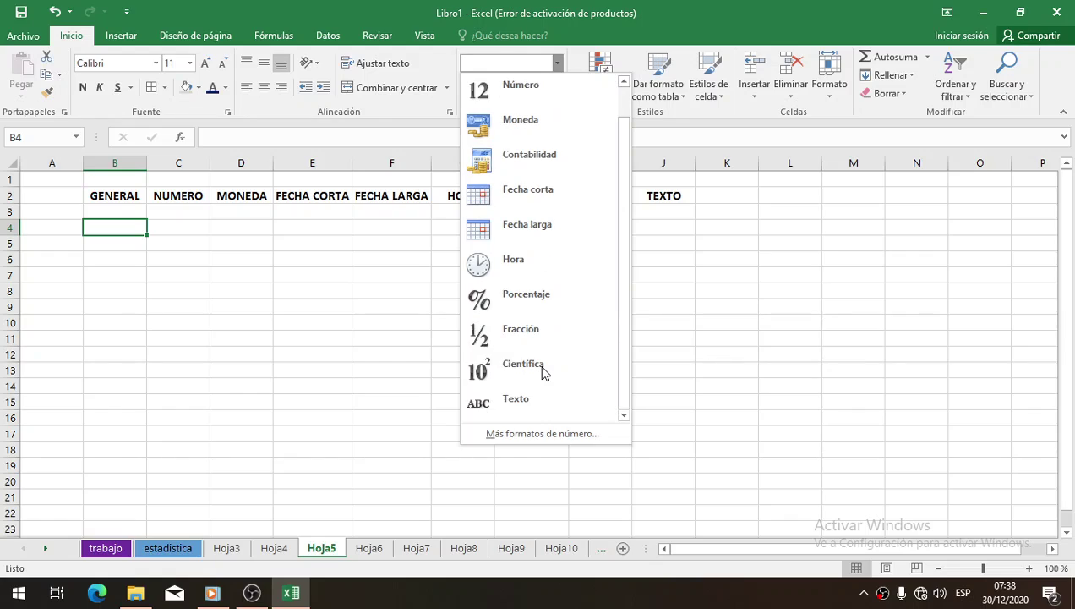
scroll(543, 372, up, 1)
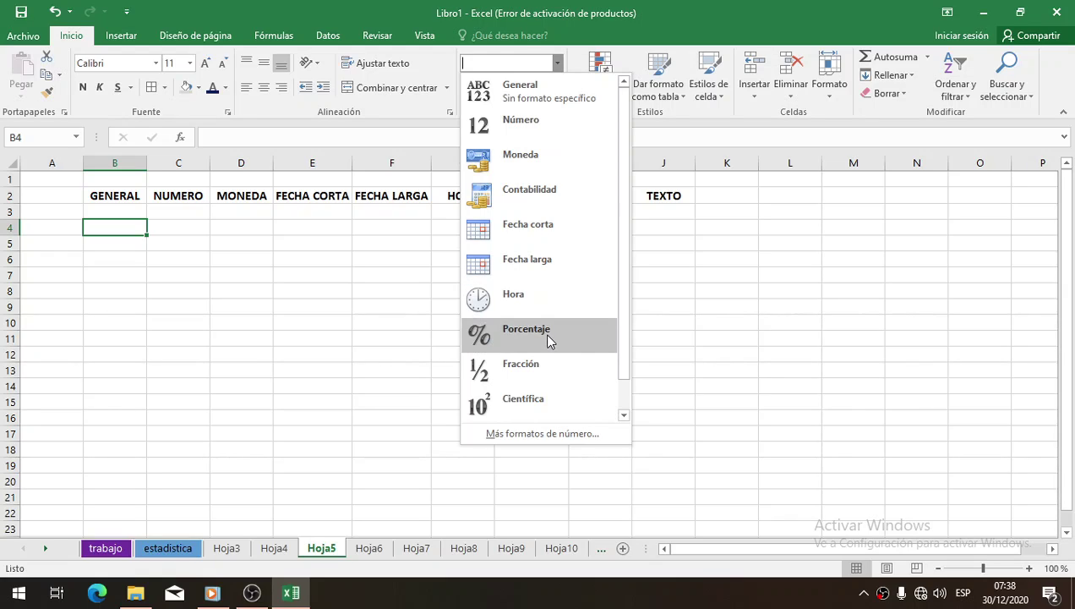
scroll(545, 338, down, 1)
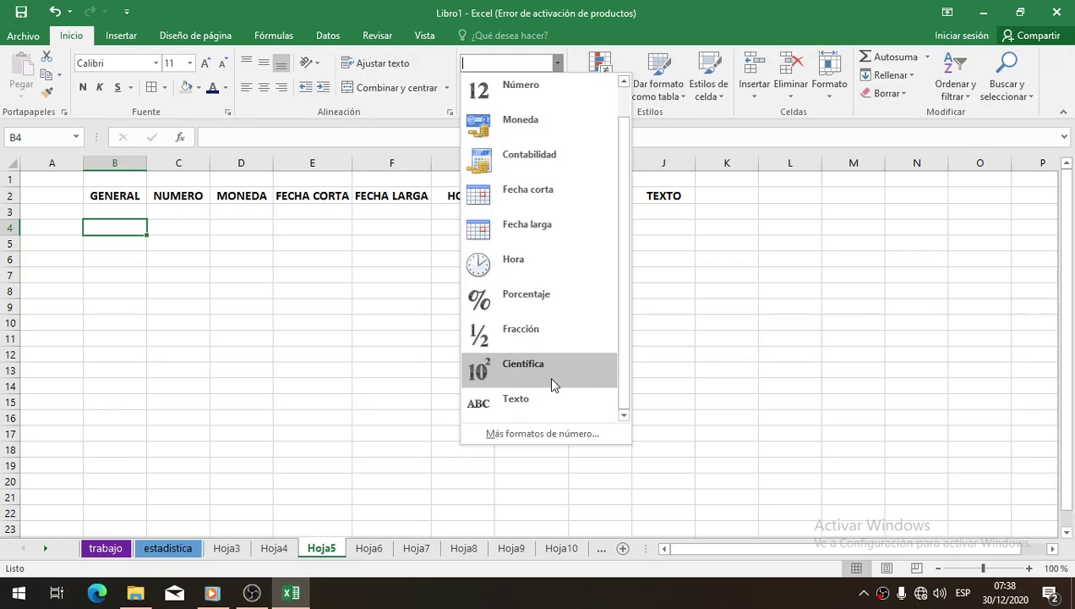
click(182, 230)
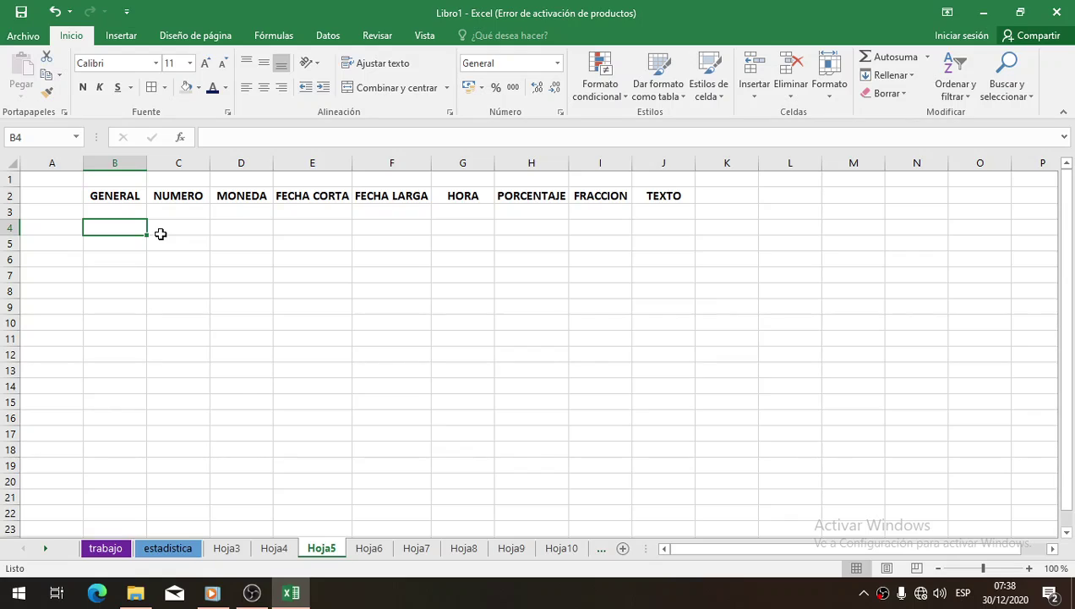
Step: Try the General format in cell B4 with the text INGRESOS and with the number 10
text(INGRESOS)
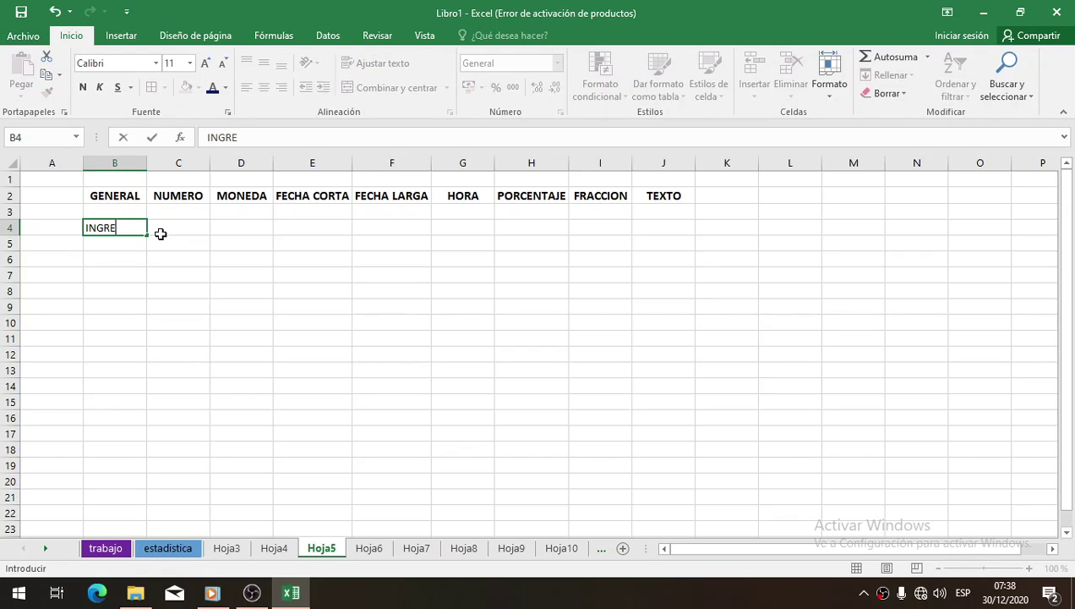
key(Return)
key(Up)
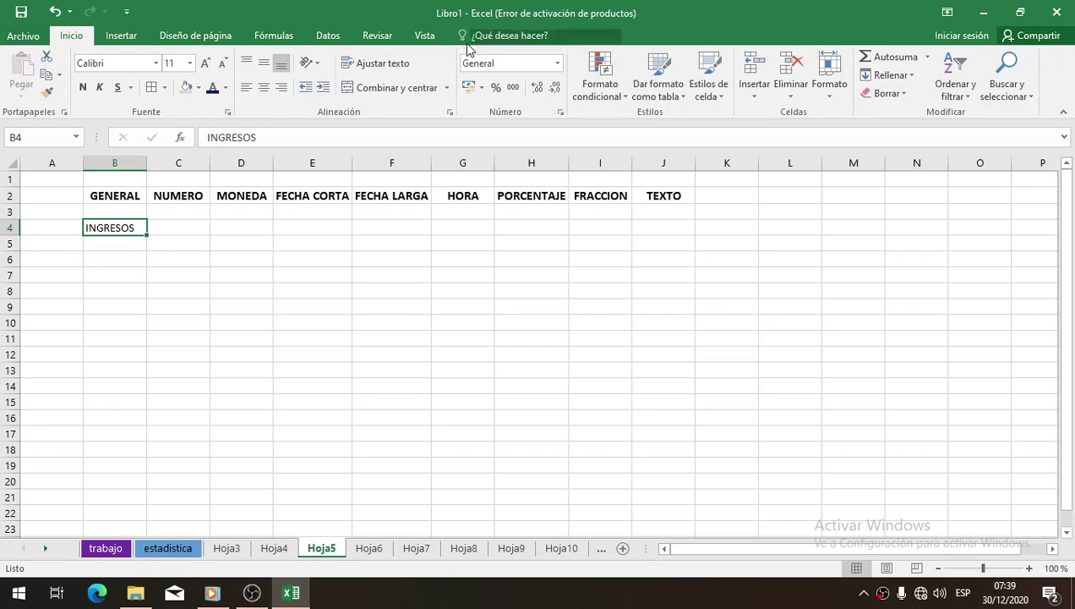
text(10)
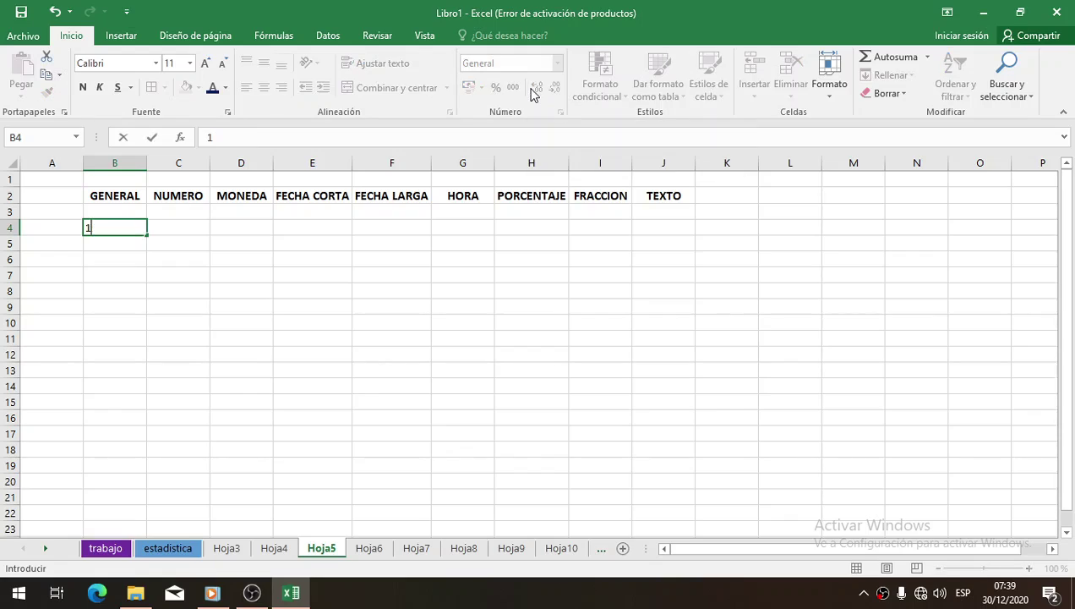
key(Return)
click(113, 227)
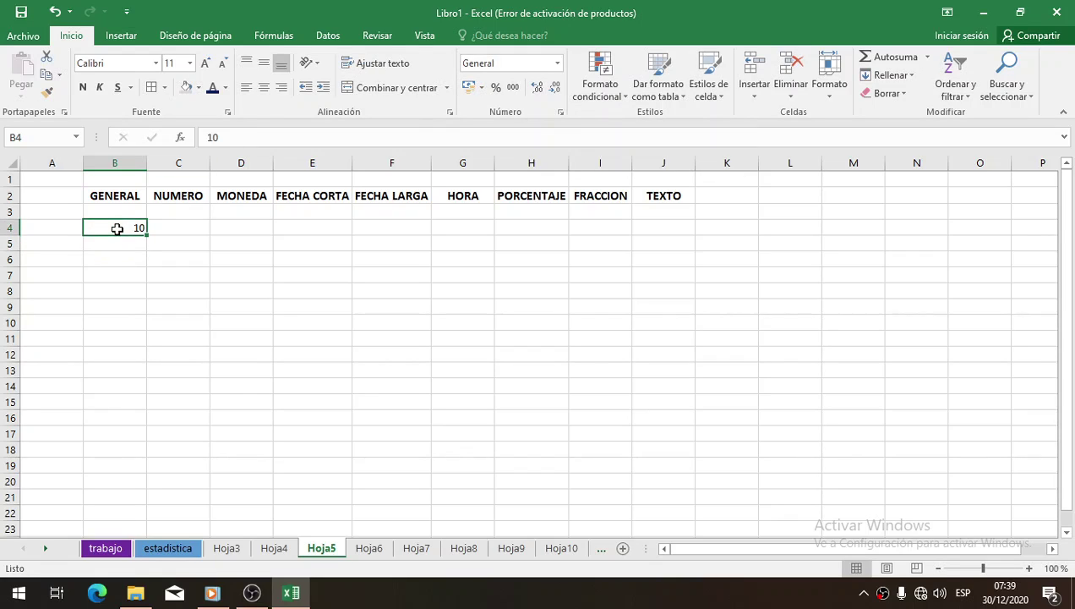
Step: Enter INGRESOS in cell B4 under GENERAL and 10 in cell C4 under NUMERO
text(INGRESOS)
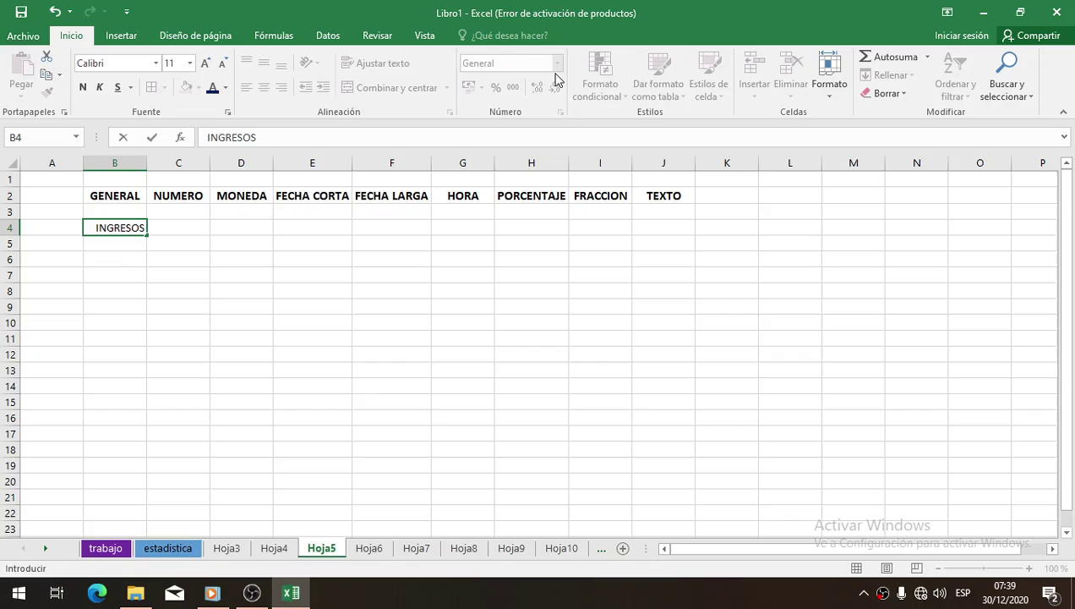
key(Tab)
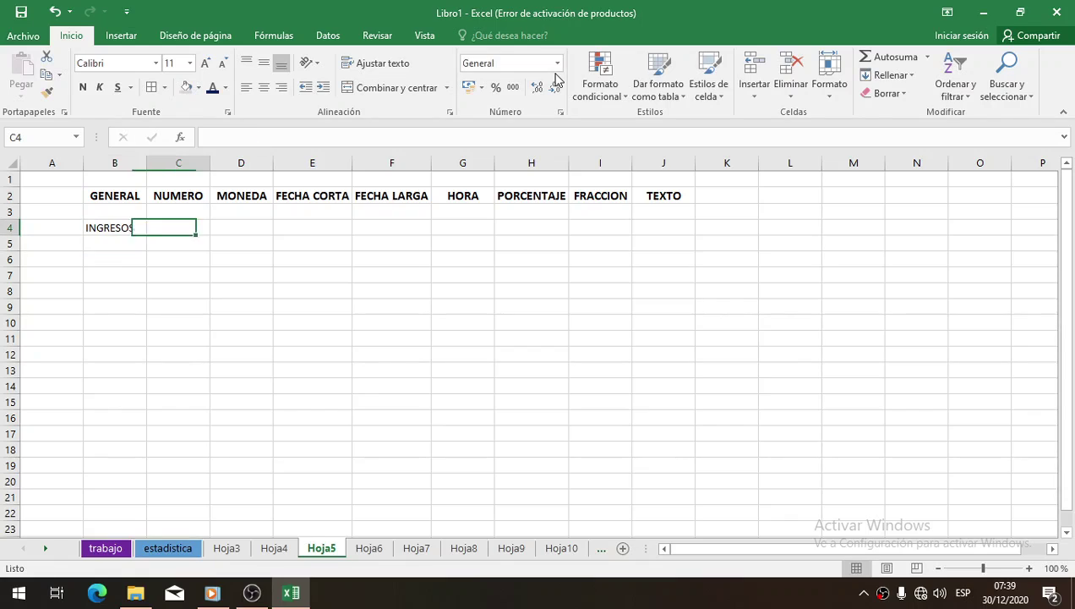
text(10)
key(Return)
key(Up)
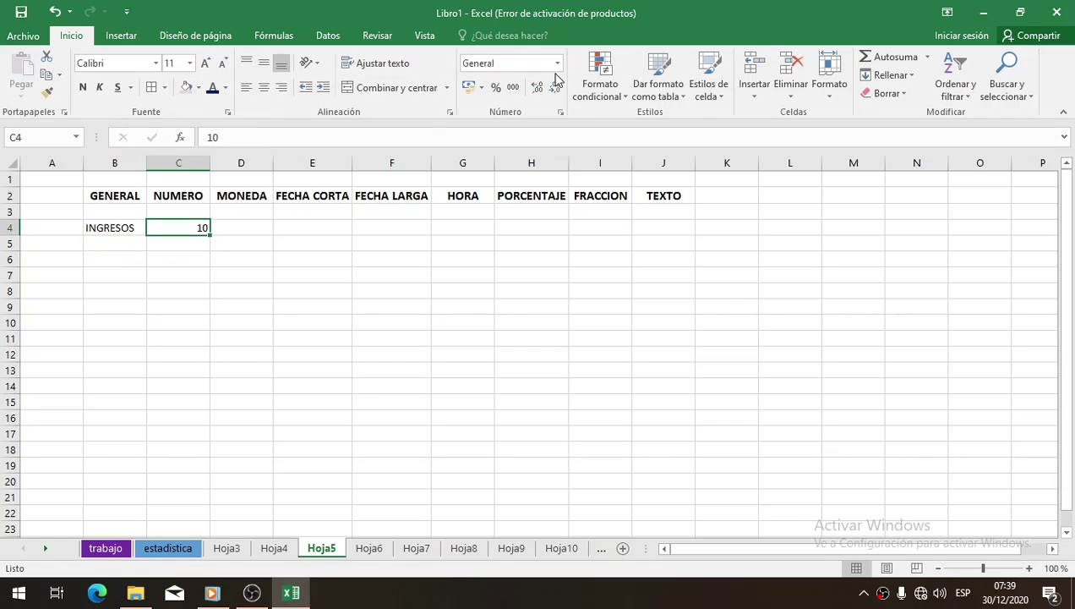
Step: Format cell C4 as Número and try adding and removing one decimal place
click(558, 65)
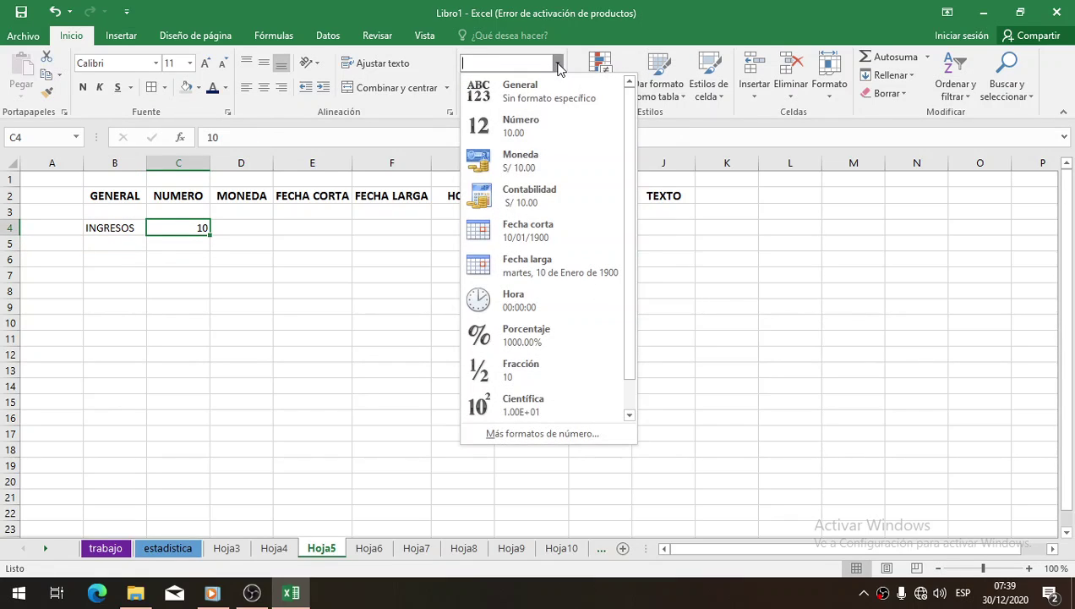
click(542, 128)
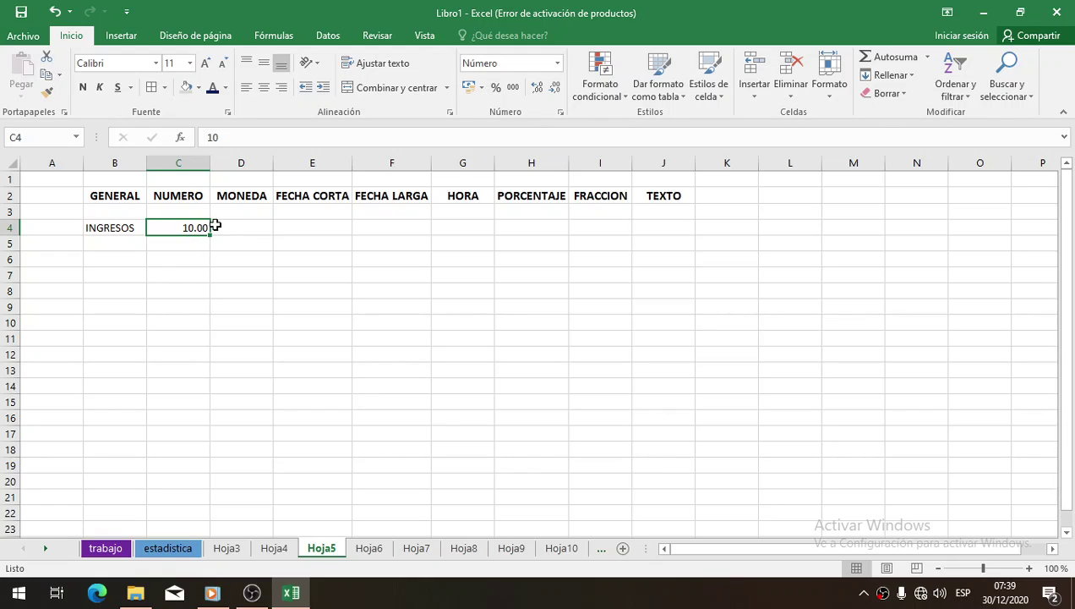
click(539, 88)
click(555, 88)
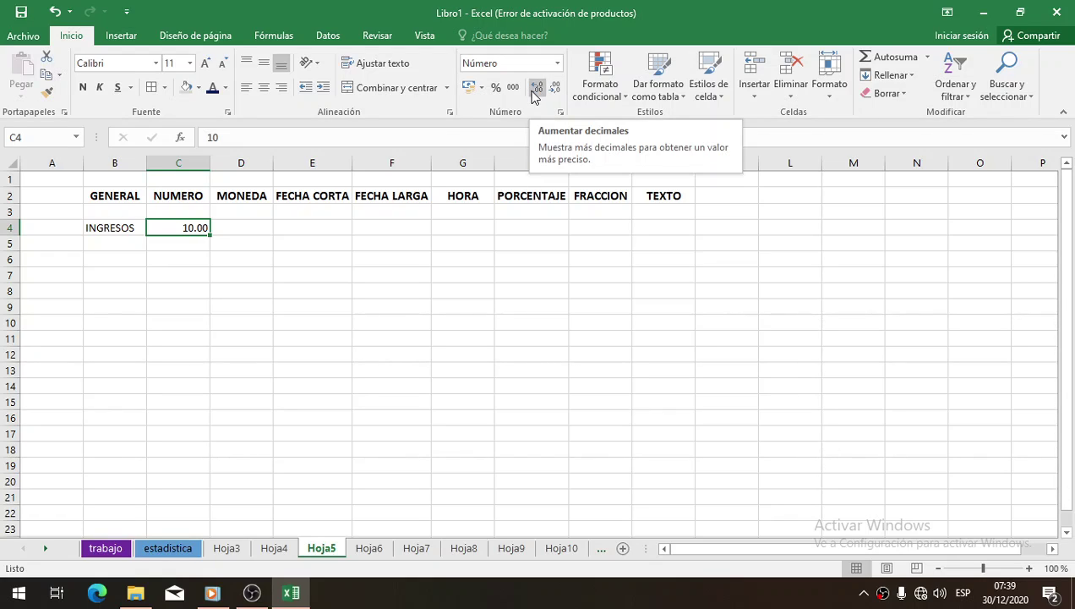
Step: Change the value in C4 to 10.52 and extend its display to four decimal places
text(10.52)
key(Return)
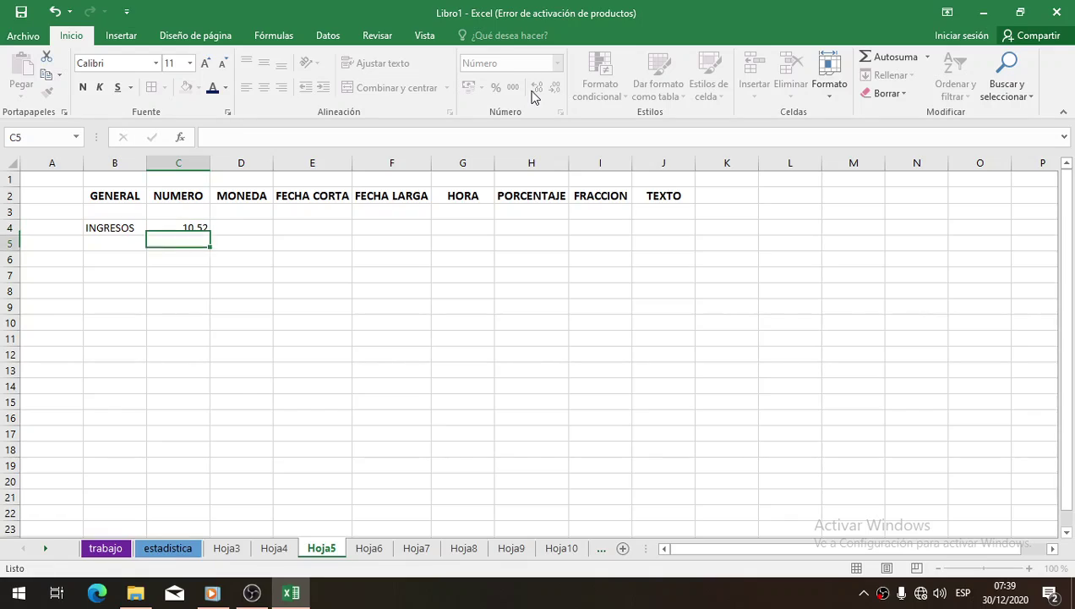
key(Up)
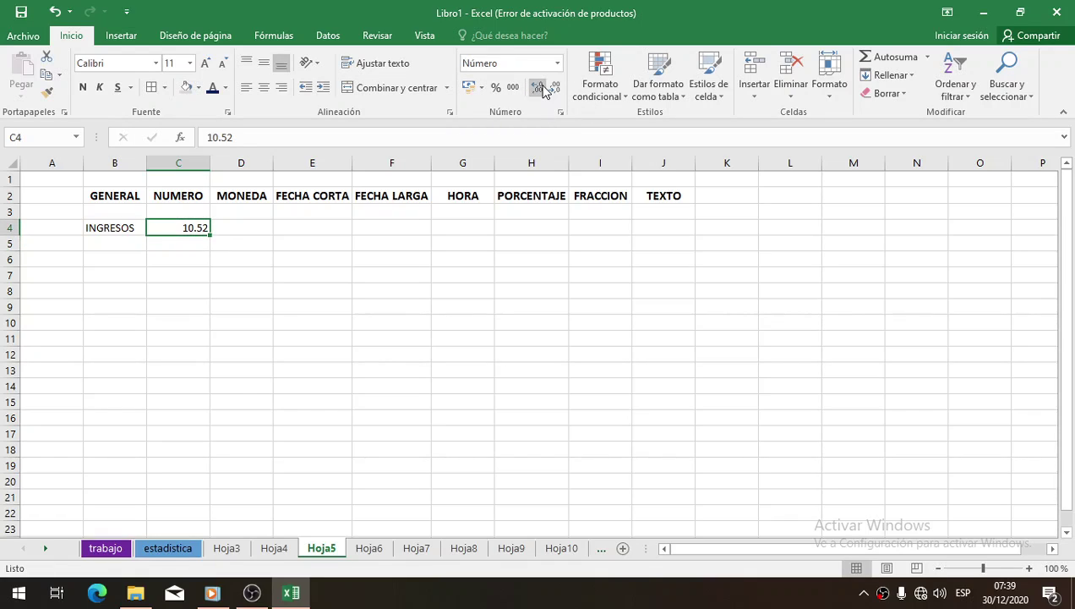
click(540, 88)
click(542, 88)
Step: Replace the value in cell C4 with 10.527844
text(10.5278)
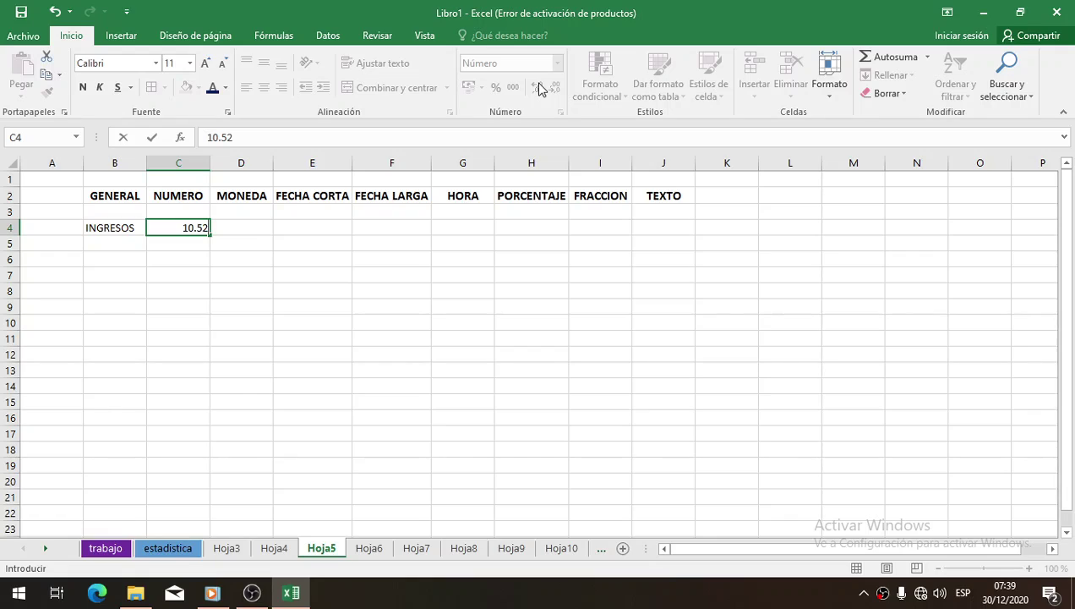
text(44)
key(Return)
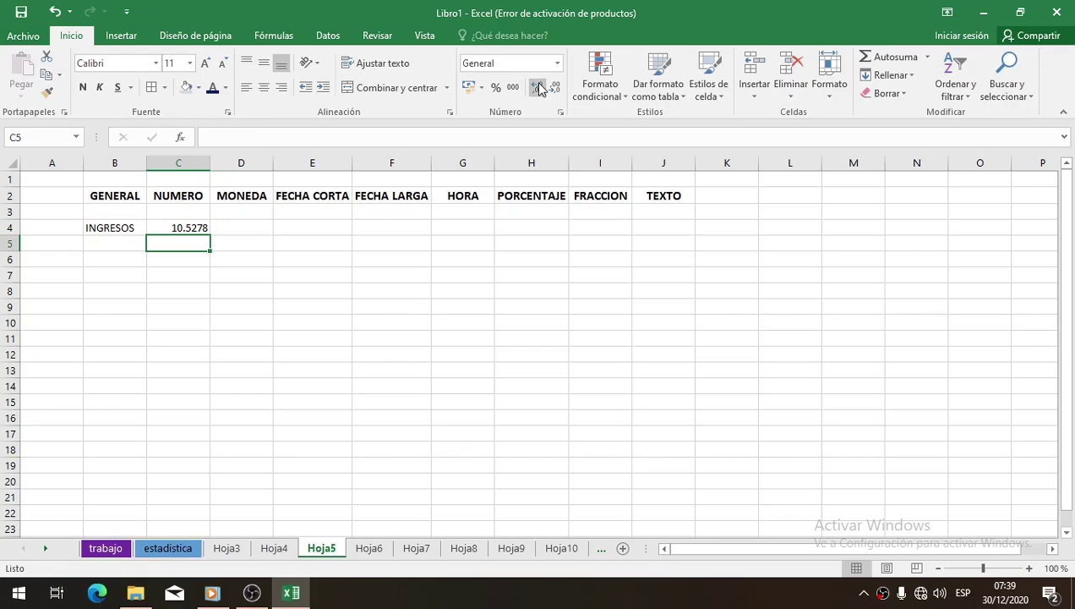
key(Up)
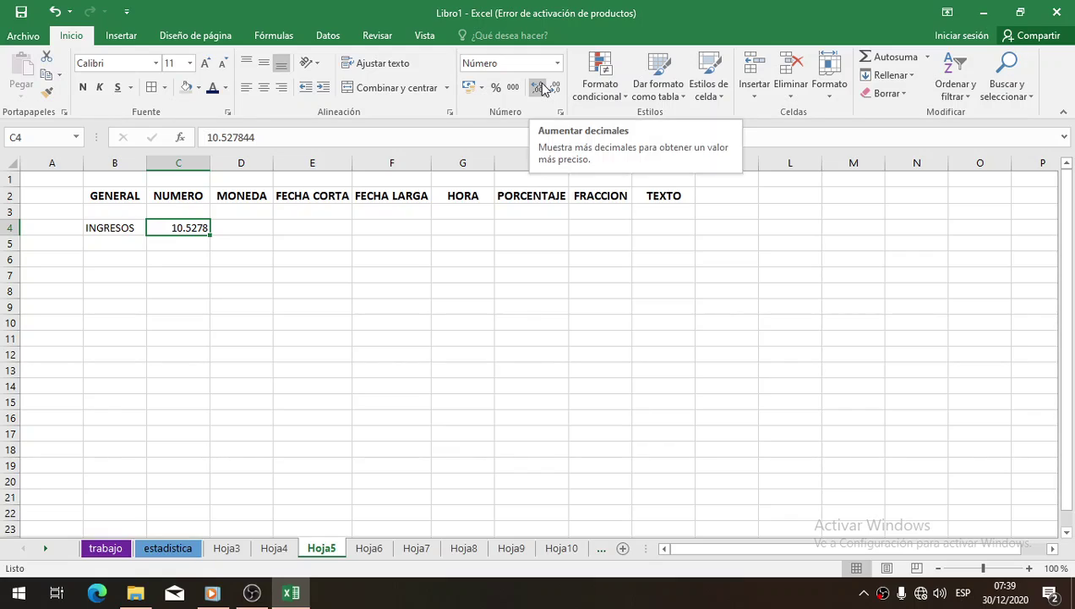
Step: Increase the decimals shown in C4 to six and reduce them to two
click(538, 87)
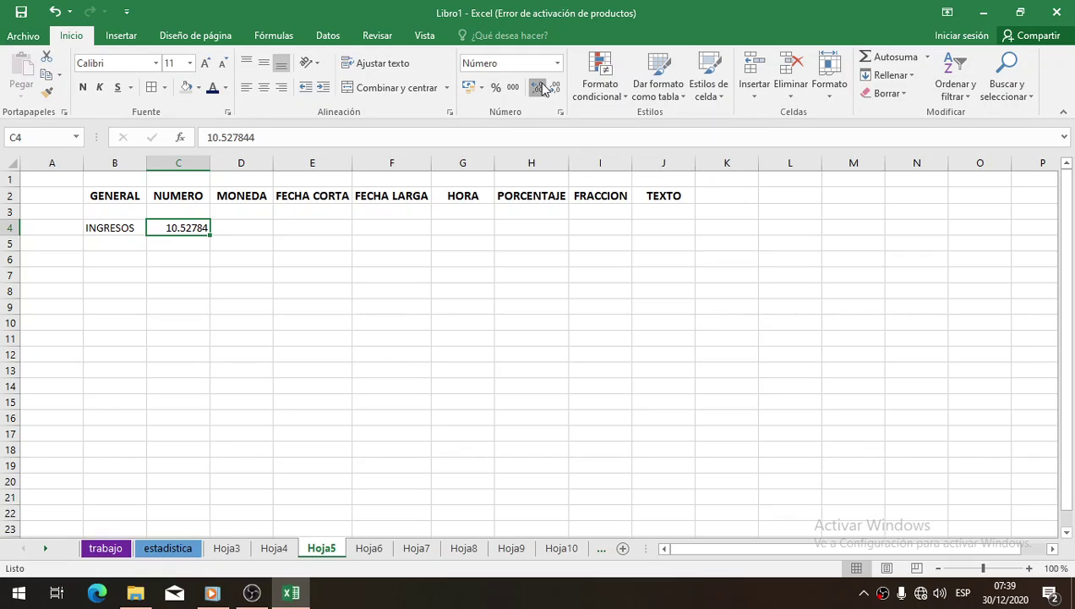
click(539, 87)
click(554, 88)
click(554, 88)
click(555, 88)
click(554, 88)
Step: Enter 10 in cell D4 under MONEDA and format it as Moneda
click(246, 225)
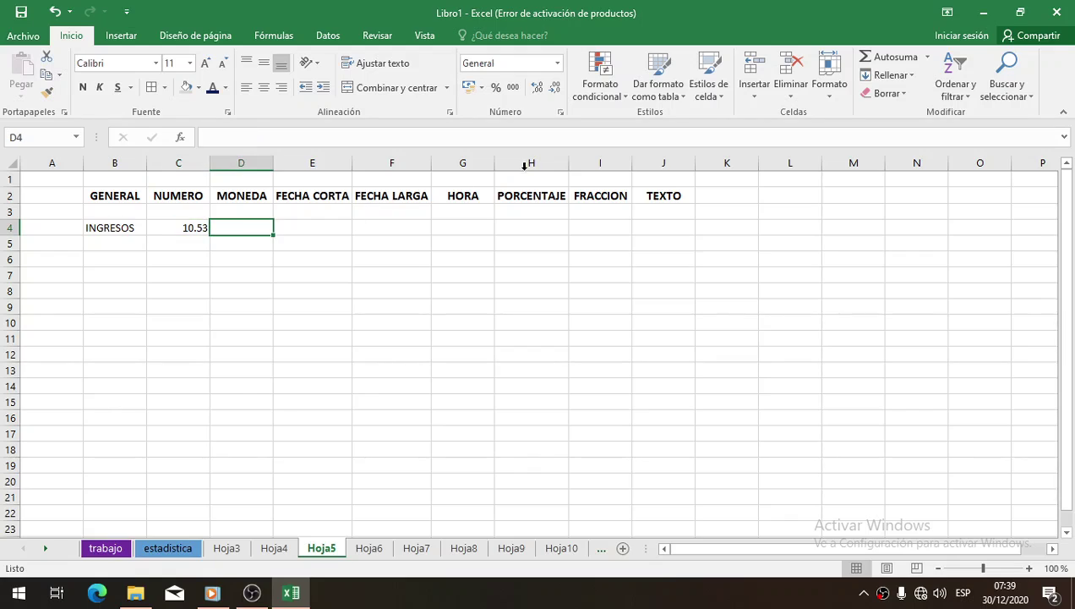
text(10)
key(ctrl+Return)
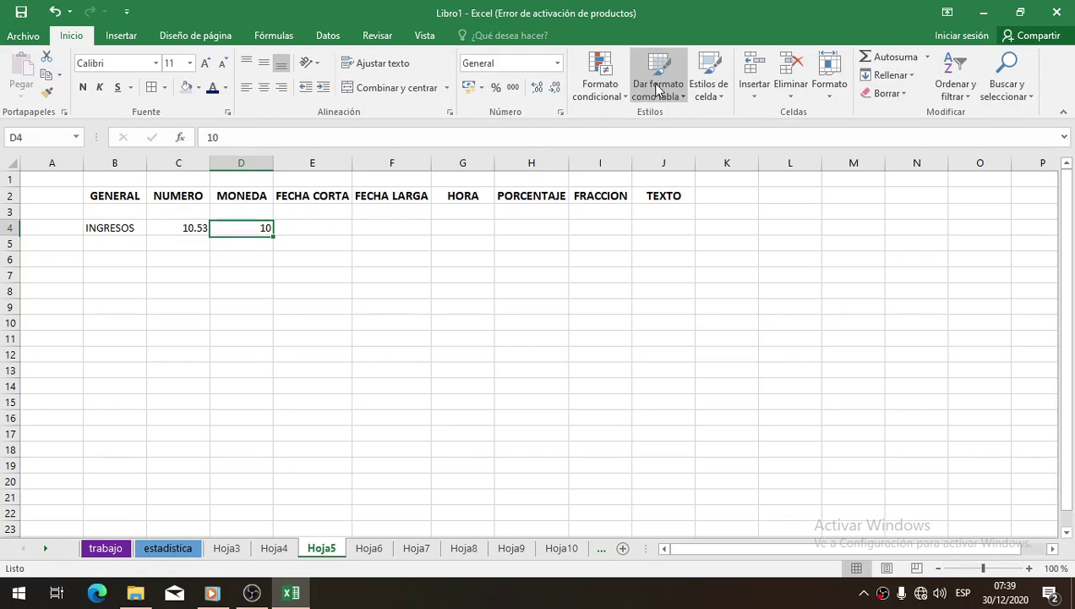
click(557, 64)
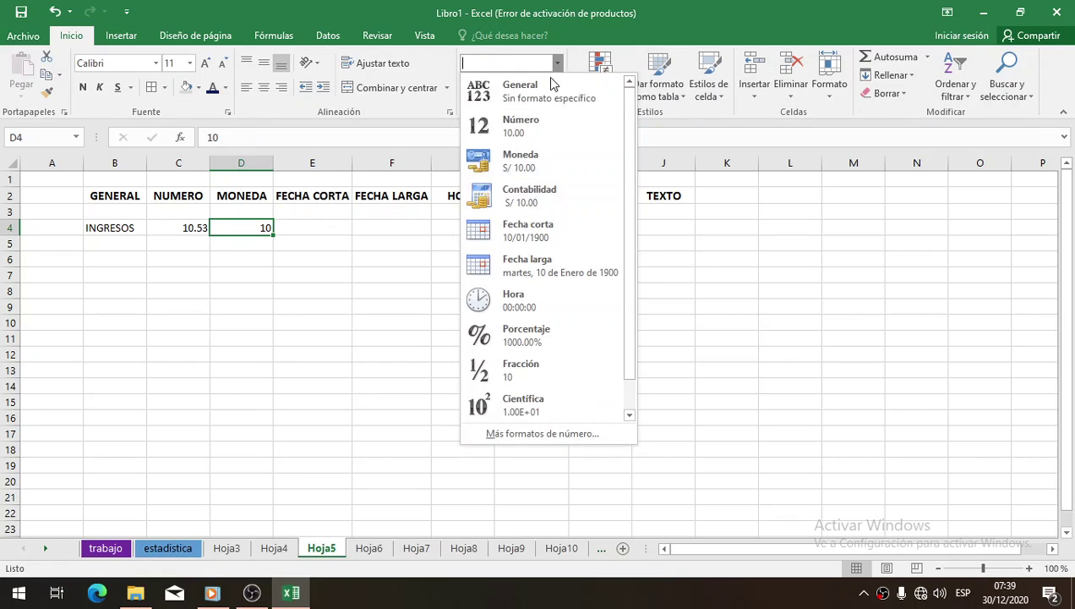
click(539, 165)
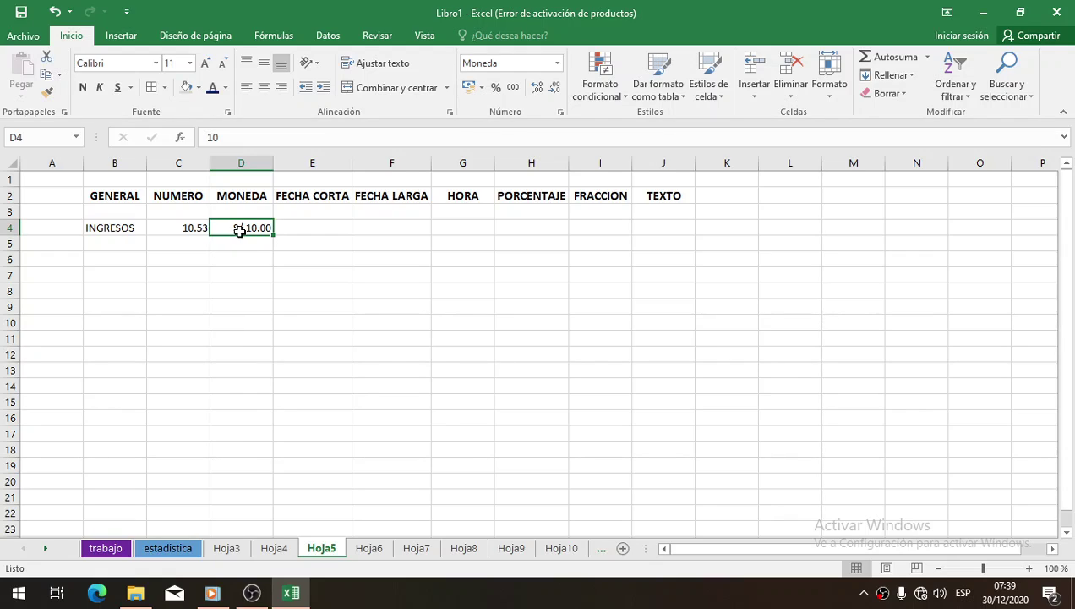
Step: Enter the date 01/01/2020 in cell E4 under FECHA CORTA and check the Fecha corta option among its number formats
click(313, 224)
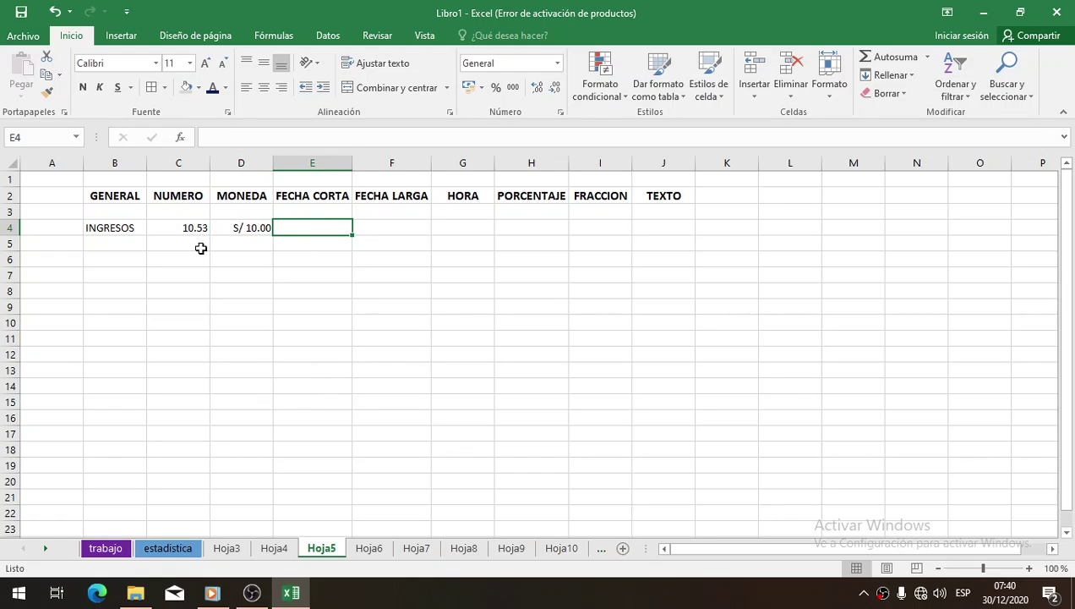
click(244, 234)
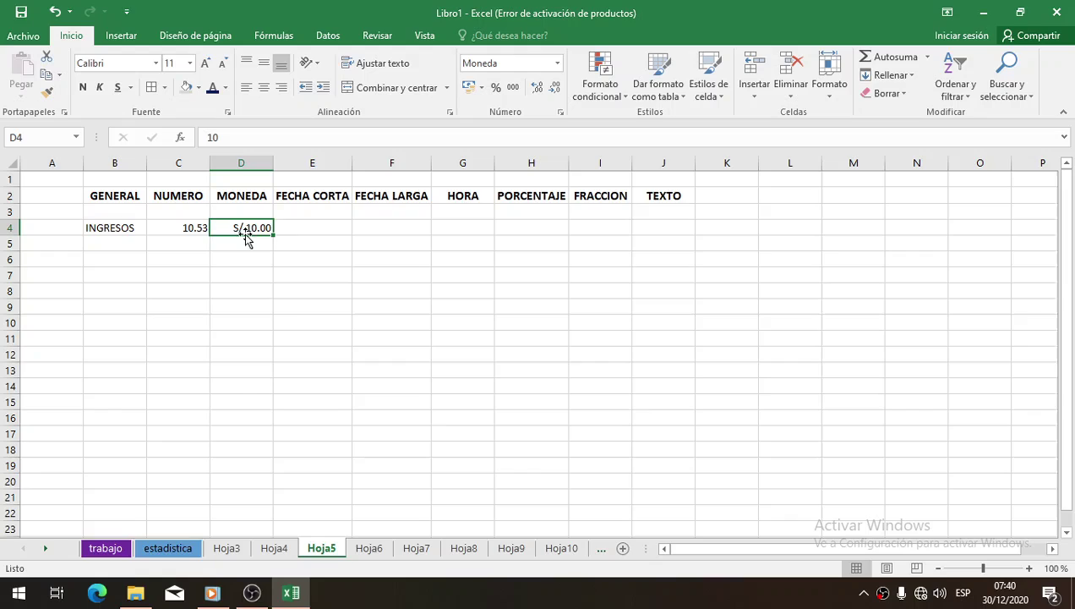
click(306, 233)
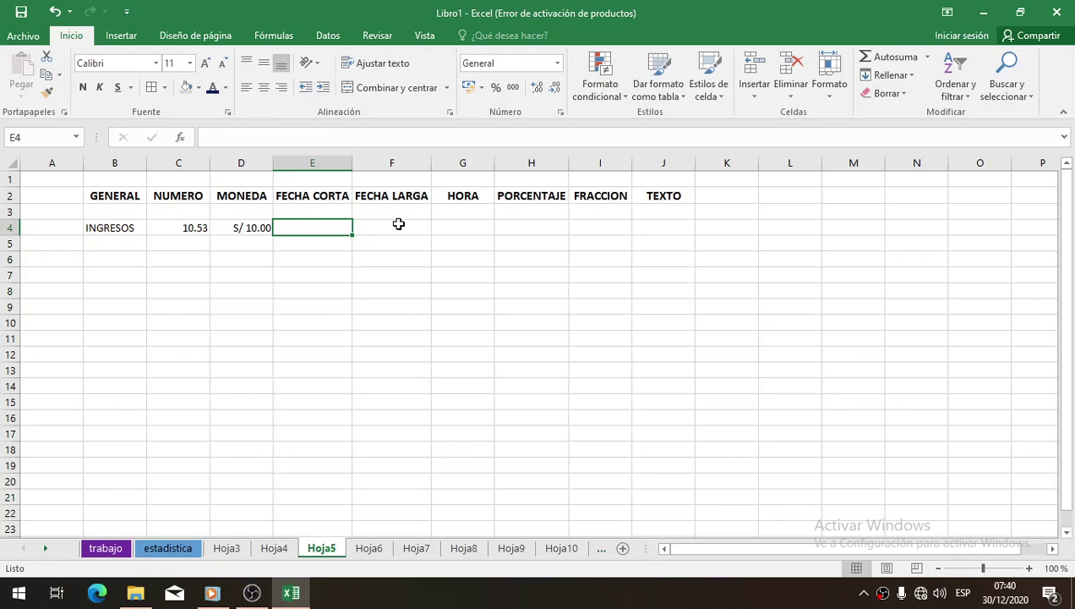
text(01/01/2020)
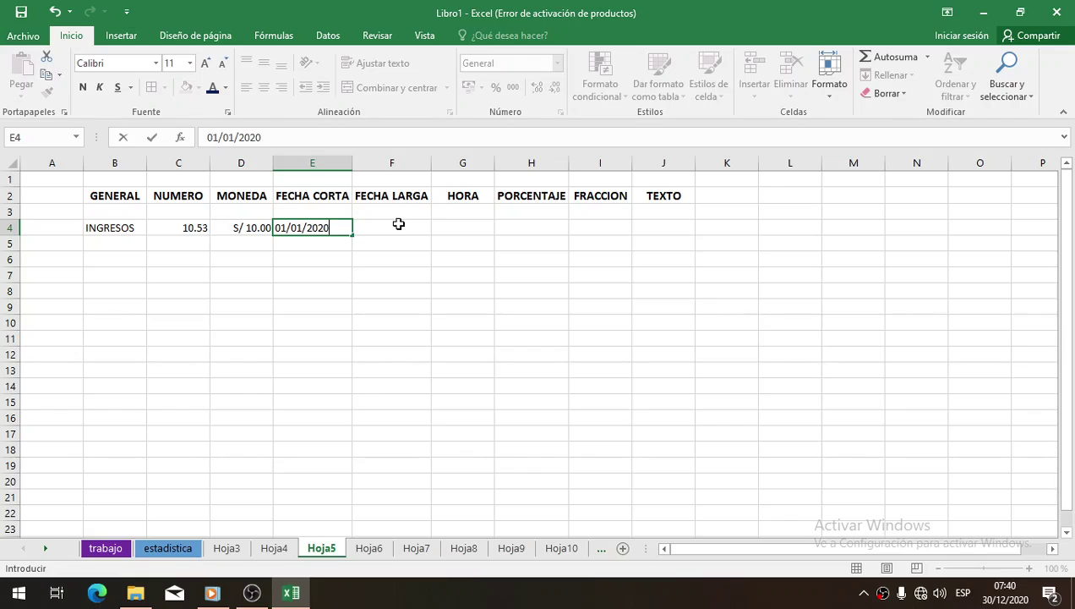
key(Return)
key(Up)
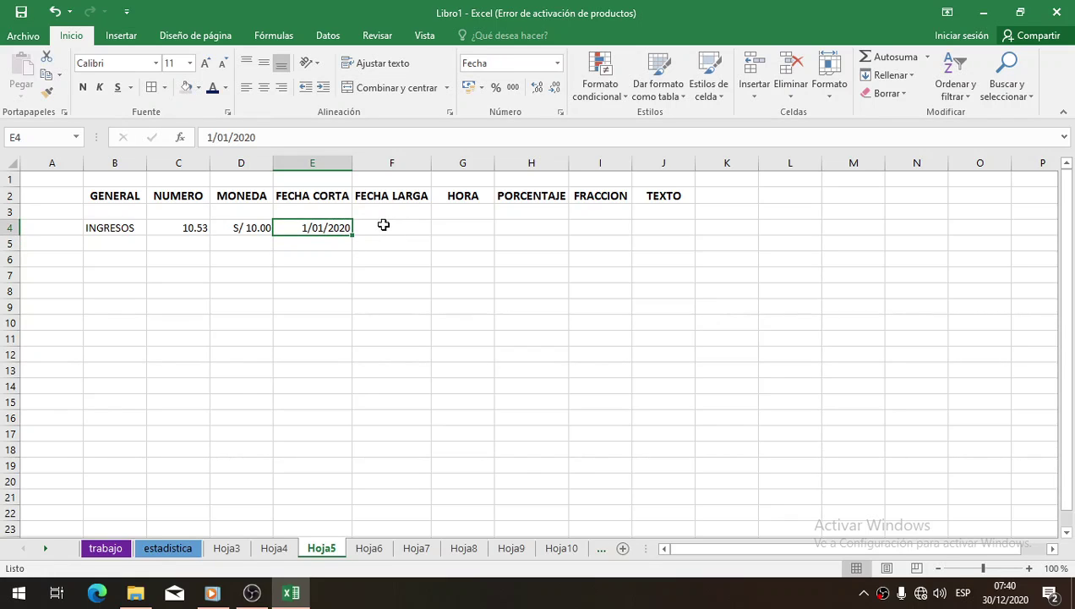
click(557, 64)
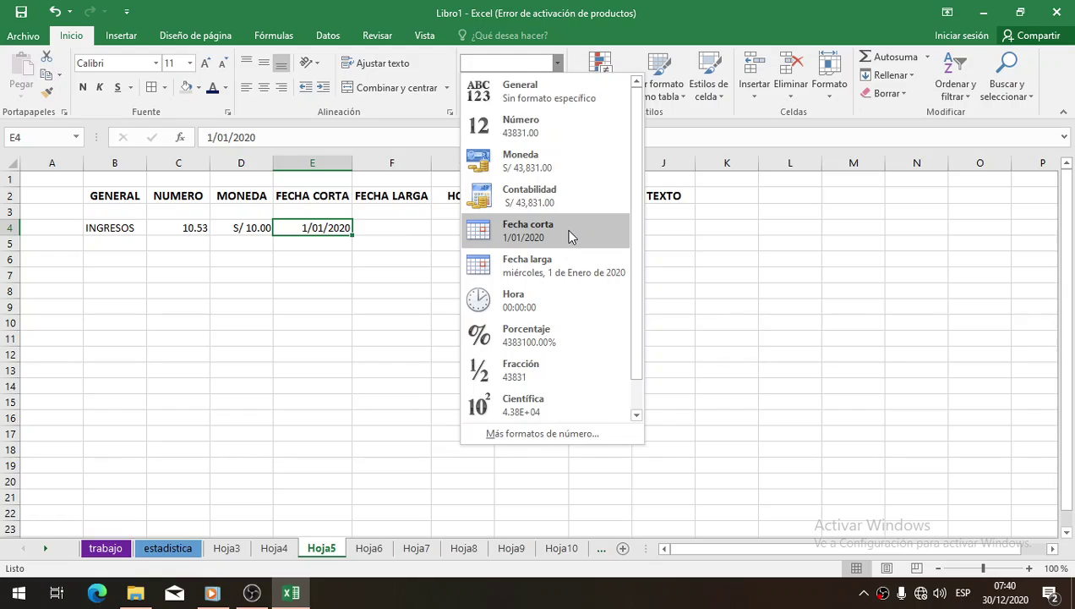
click(559, 65)
Step: Enter the date 01/01/2020 in cell F4 under FECHA LARGA
click(385, 225)
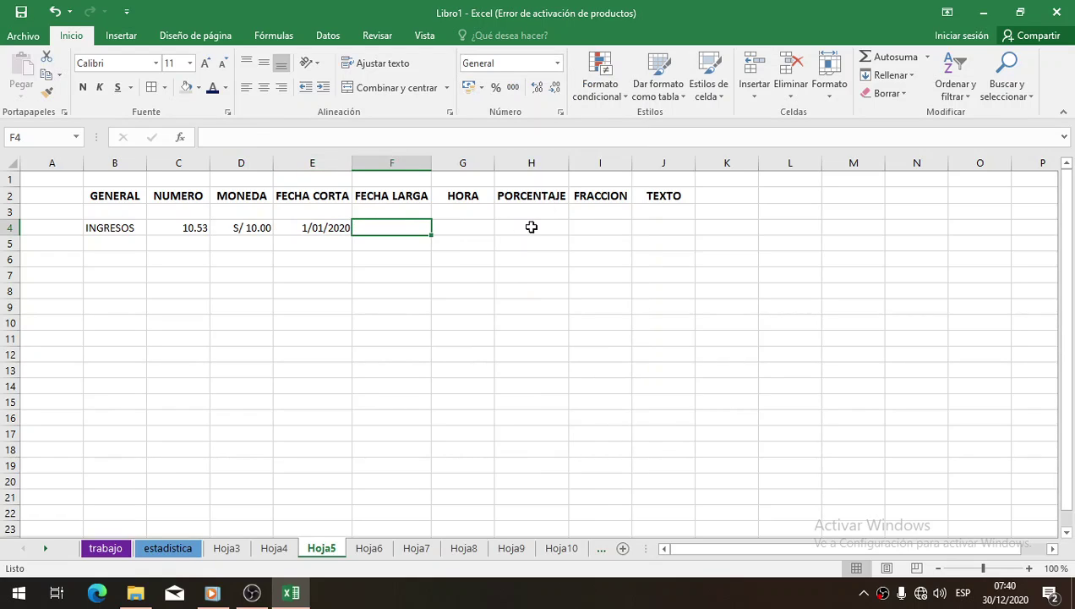
text(01/01/)
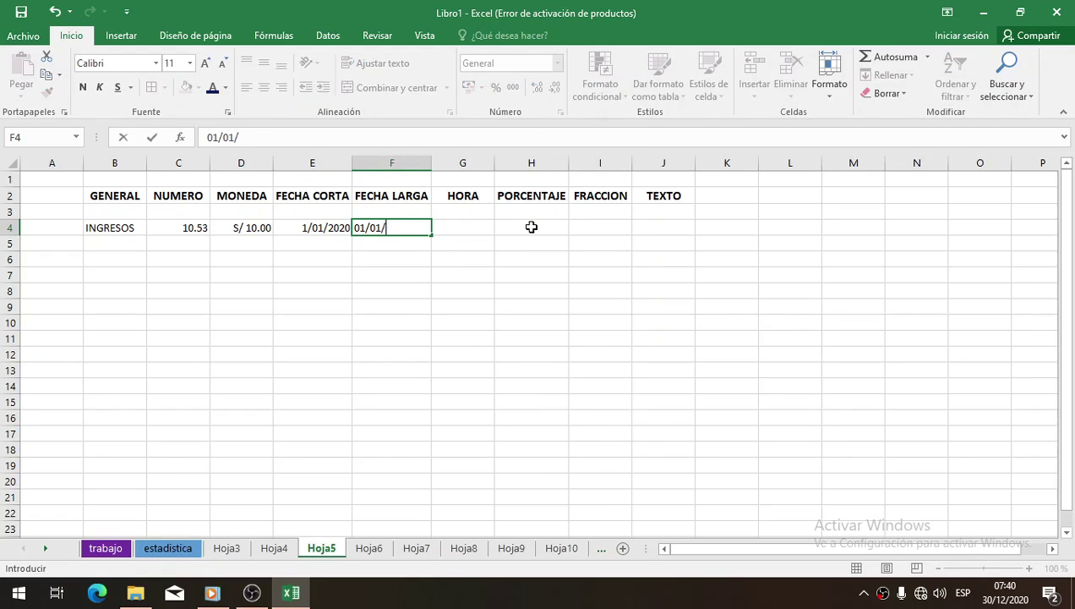
text(20132)
key(Return)
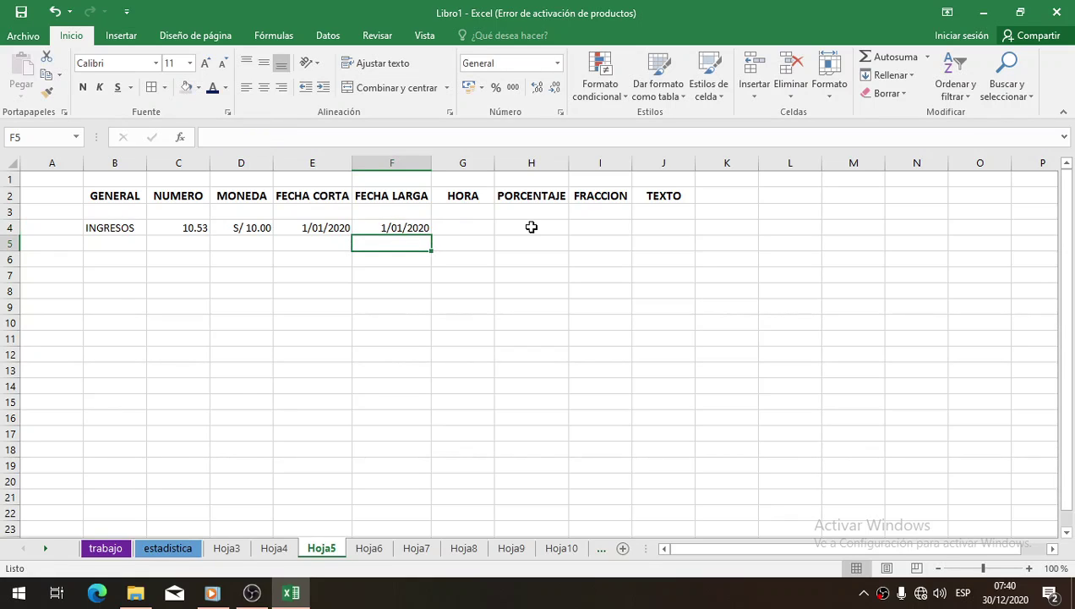
Step: Format the date in cell F4 under FECHA LARGA as Fecha larga
key(Up)
click(558, 64)
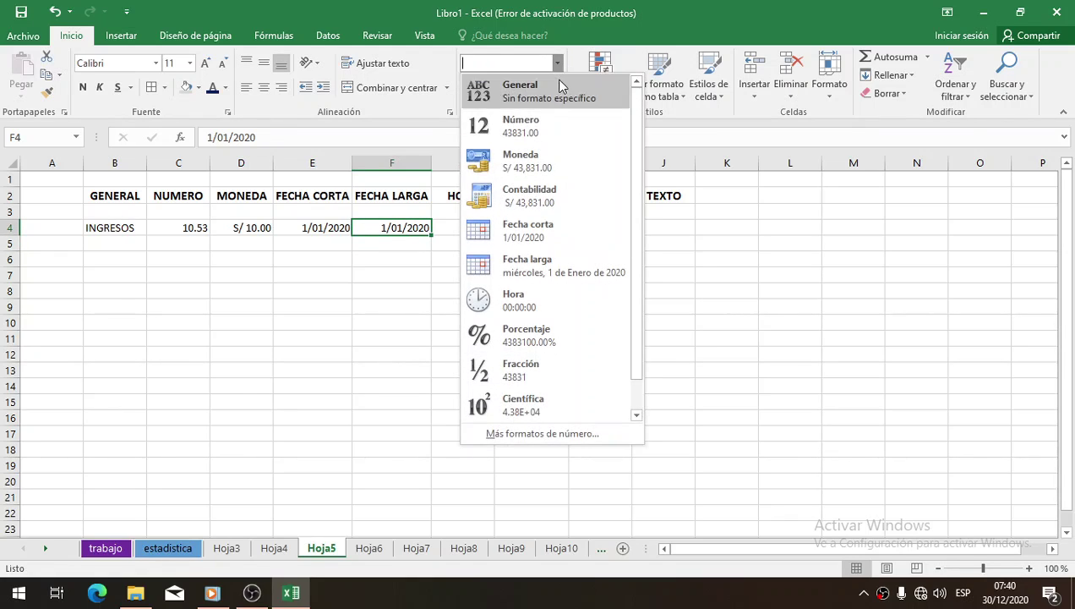
click(572, 268)
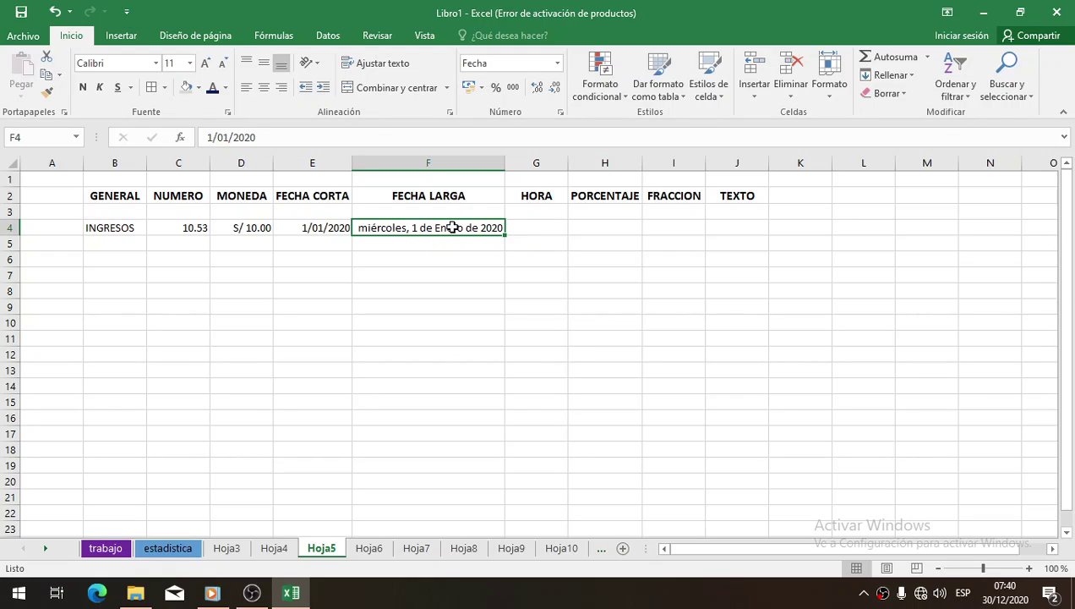
Step: Enter the time 07:00 in cell G4 under HORA and apply the Hora number format
click(519, 228)
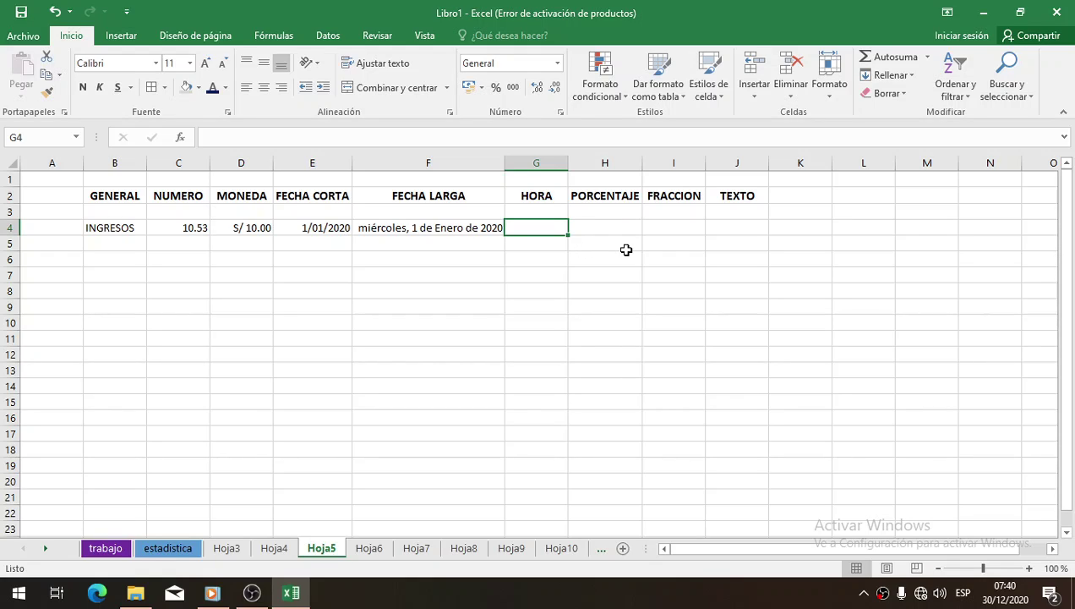
text(07)
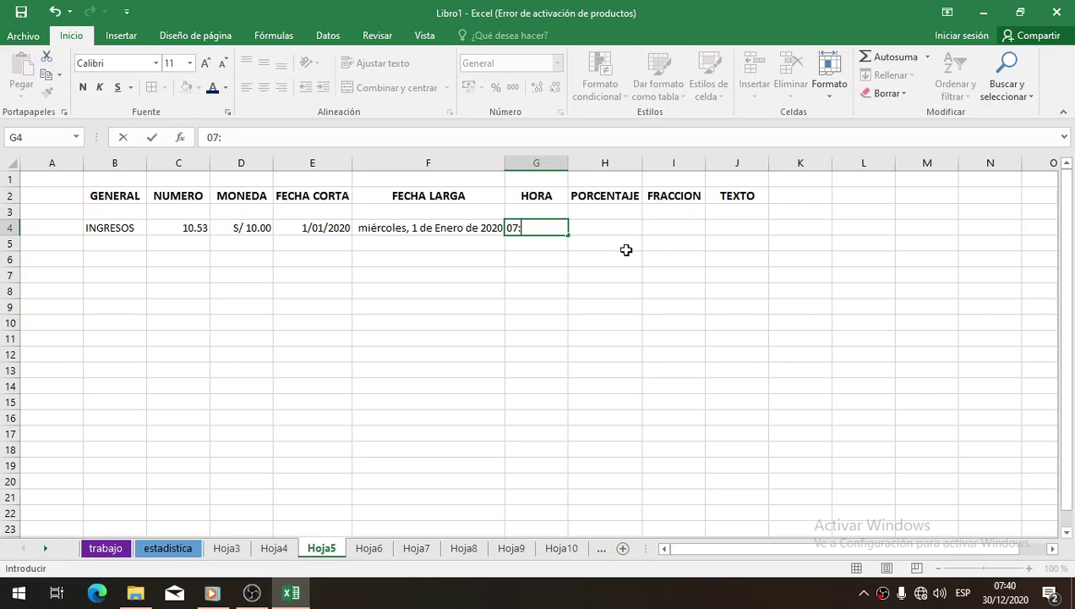
text(:00)
key(ctrl+Return)
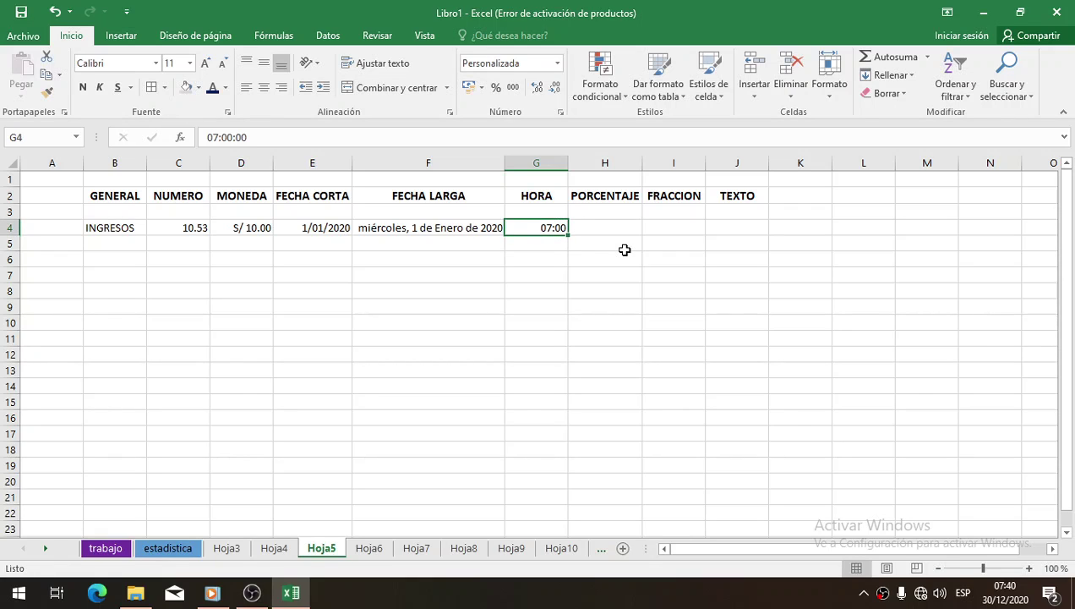
click(557, 64)
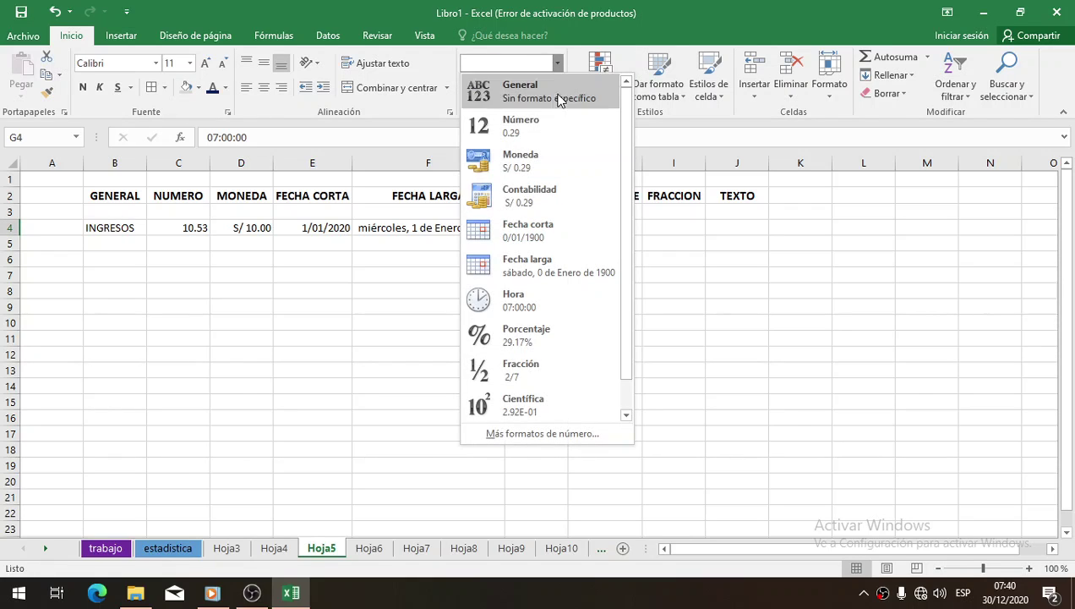
click(546, 305)
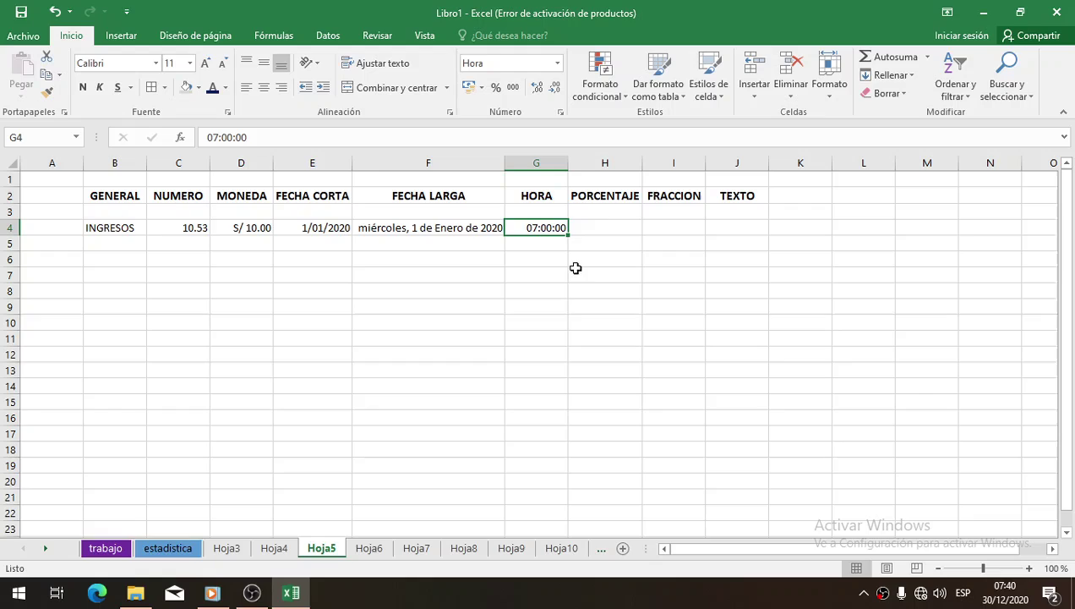
Step: Edit the time in cell G4 to 07:05:30
double_click(550, 228)
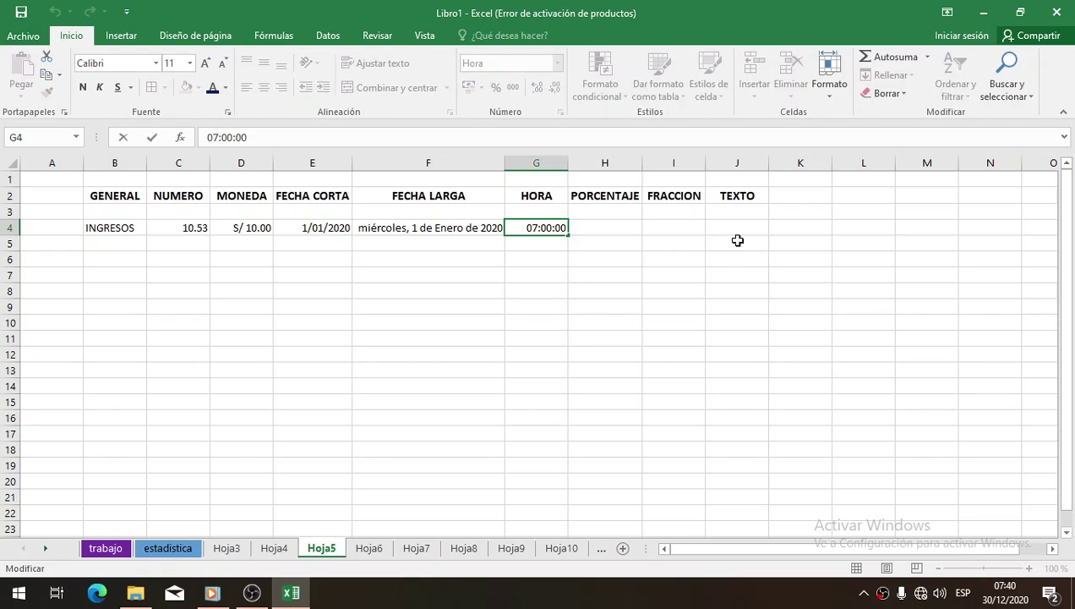
key(BackSpace)
text(5)
key(Delete)
key(BackSpace)
text(30)
key(Return)
key(Up)
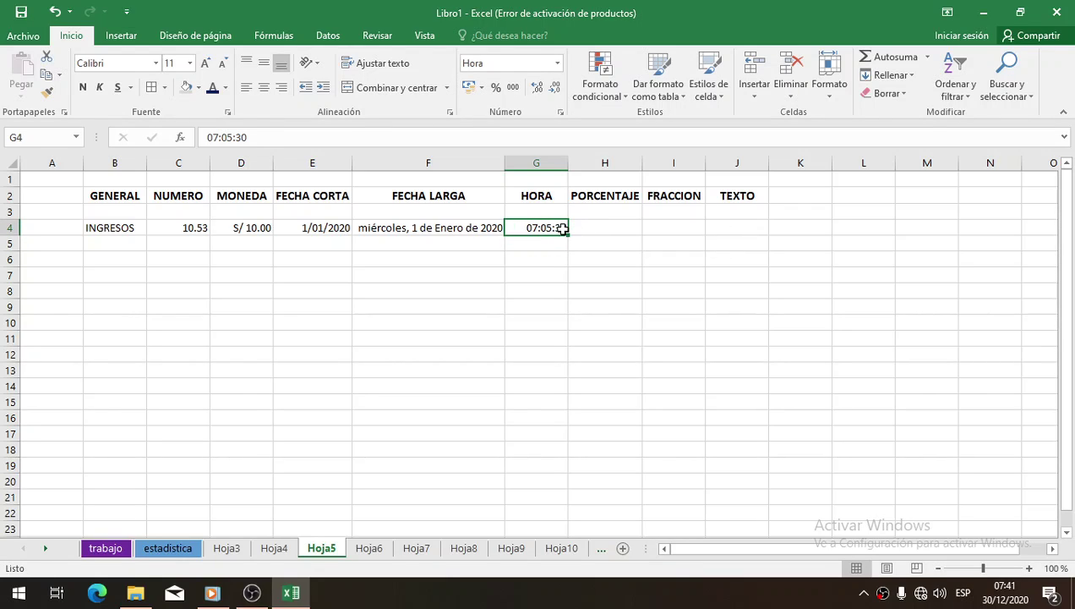
Step: Enter 50 in cell H4 under PORCENTAJE and format it as Porcentaje
click(594, 229)
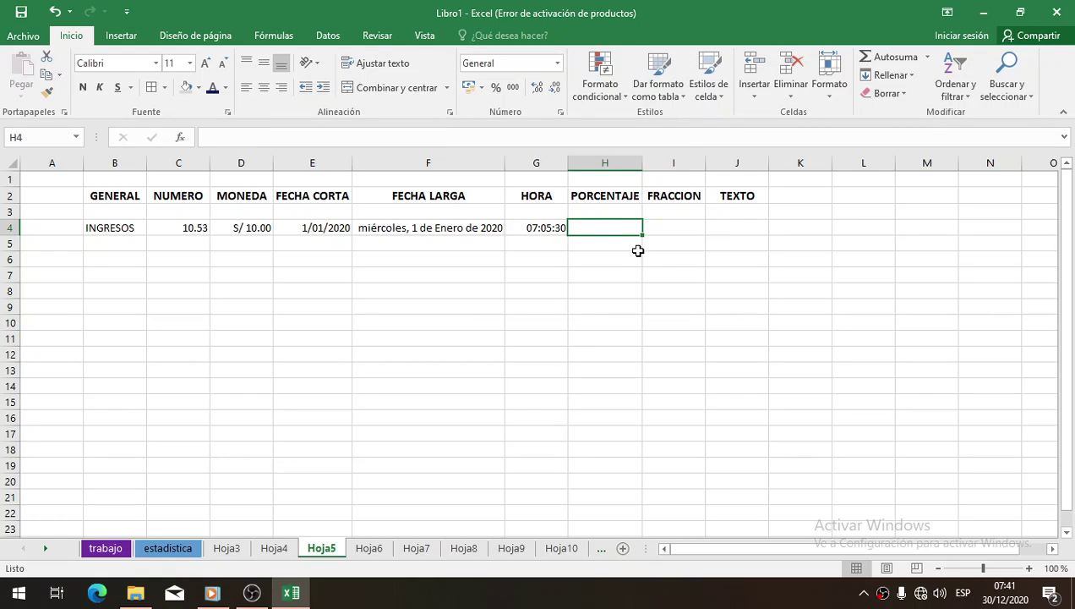
text(50)
key(Return)
key(Up)
click(558, 67)
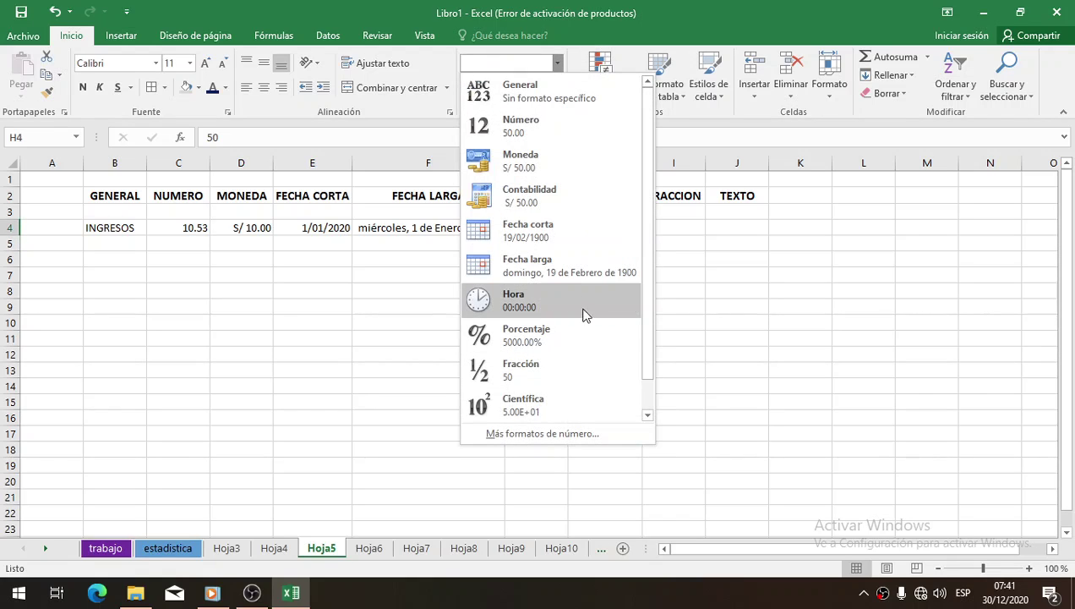
click(584, 347)
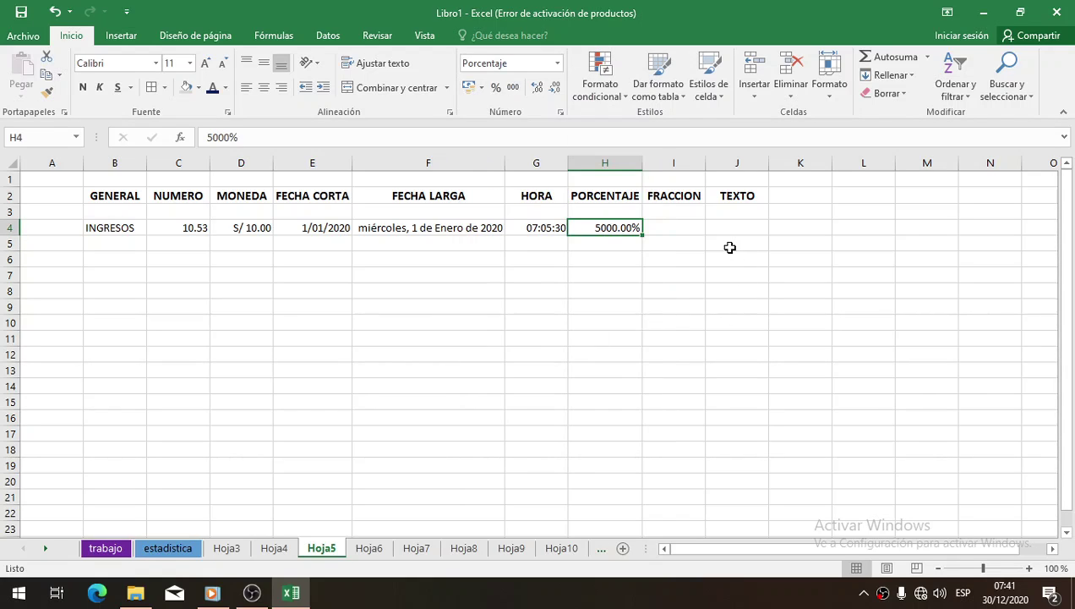
Step: Re-enter 50 in H4 and clear it, undoing the changes back through the Porcentaje formatting
text(50)
key(Return)
key(Up)
key(Delete)
key(ctrl+z)
key(ctrl+z)
key(ctrl+z)
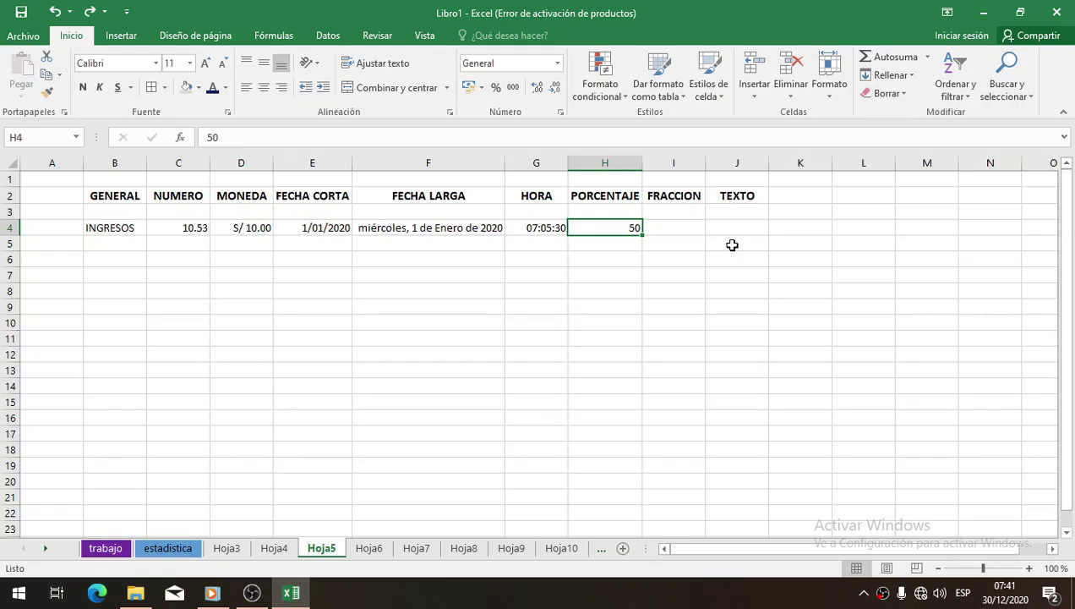
Step: Replace the value in H4 with 0.5 and format it as Porcentaje
text(0.5)
key(ctrl+Return)
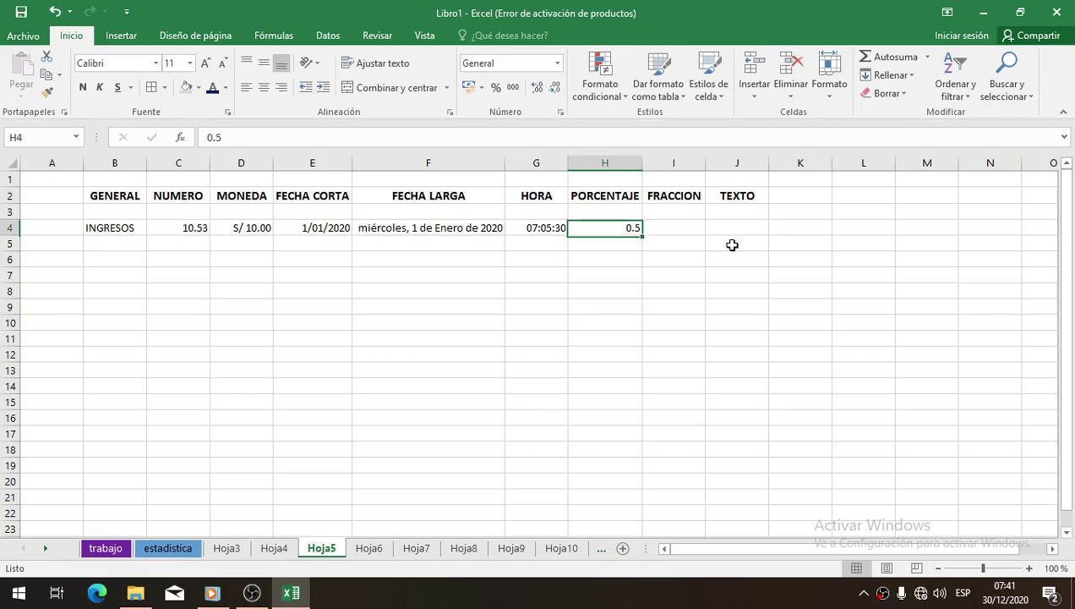
click(557, 67)
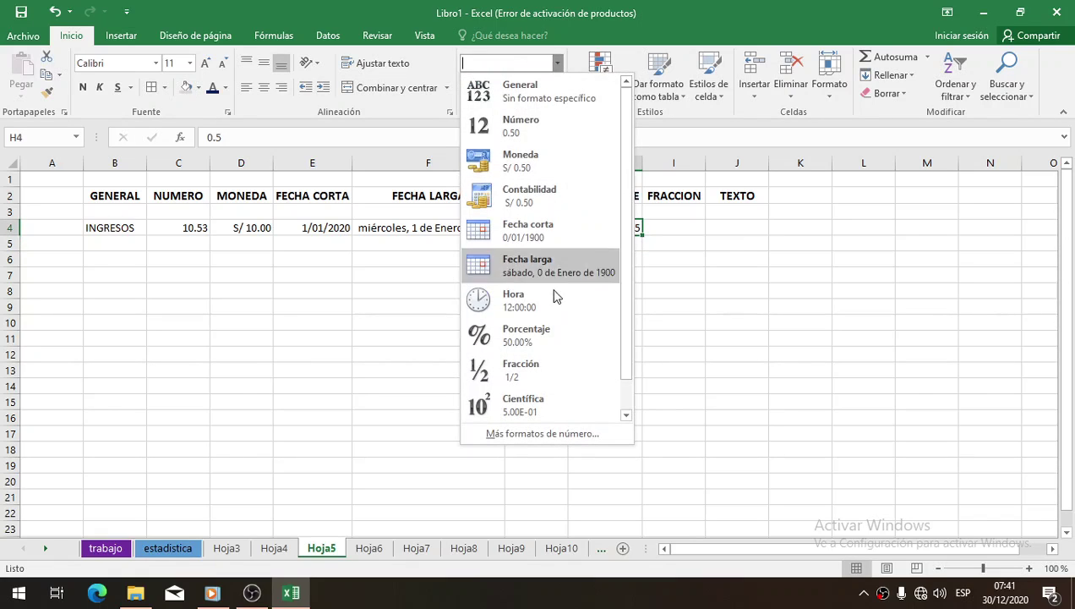
click(545, 341)
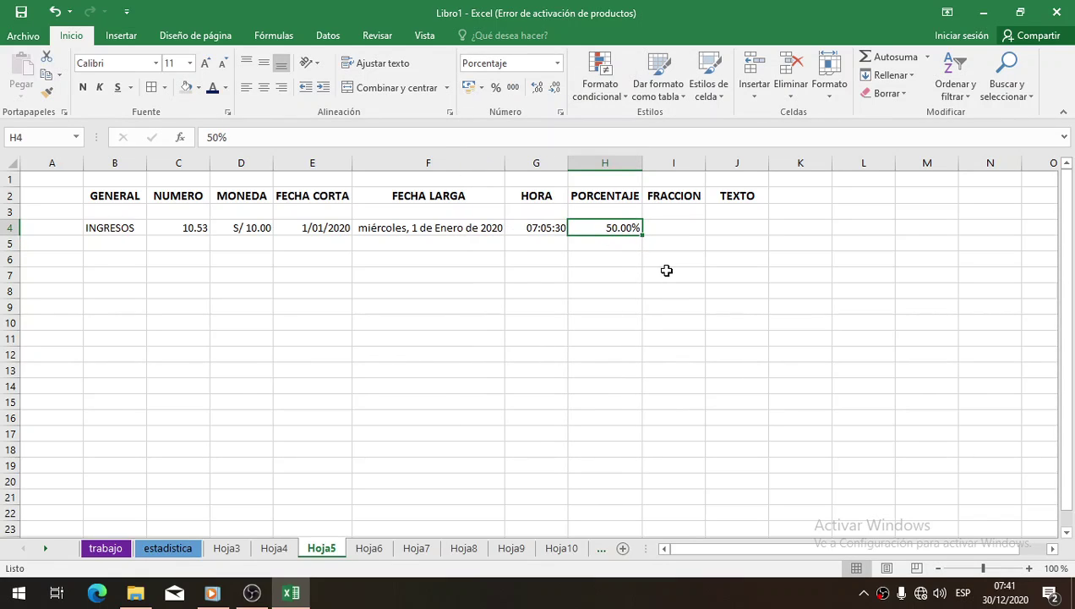
Step: Format cell I4 under FRACCION as Fracción and enter 1/2 in it
click(687, 225)
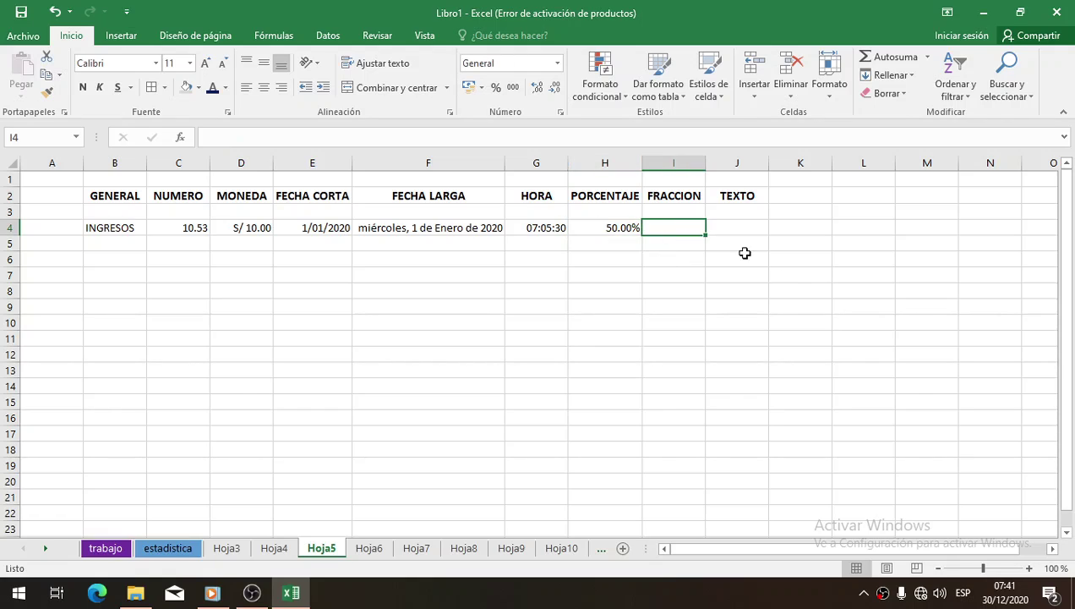
click(558, 66)
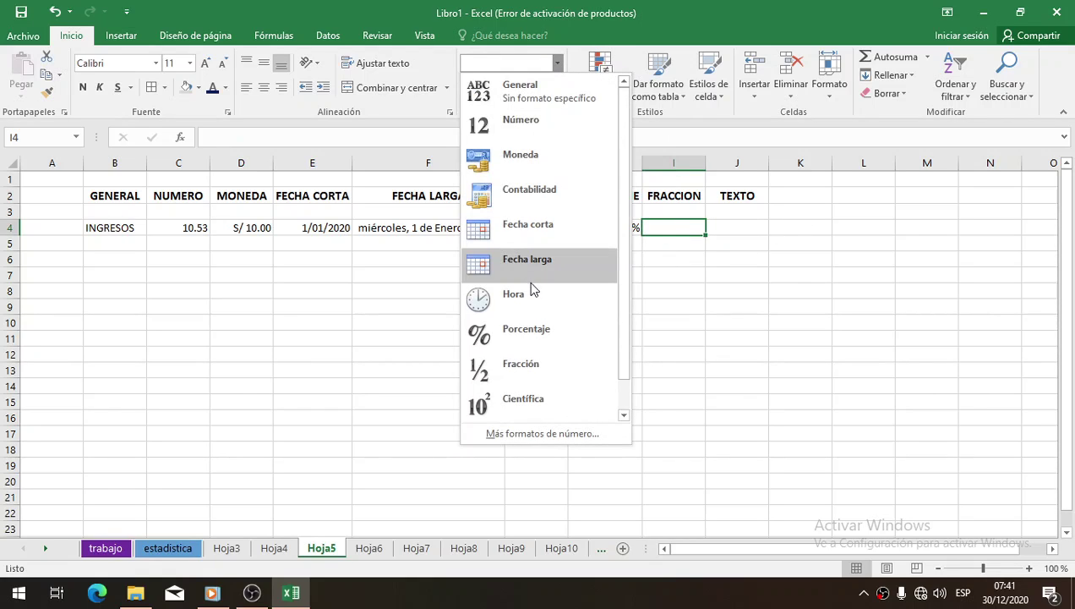
click(551, 375)
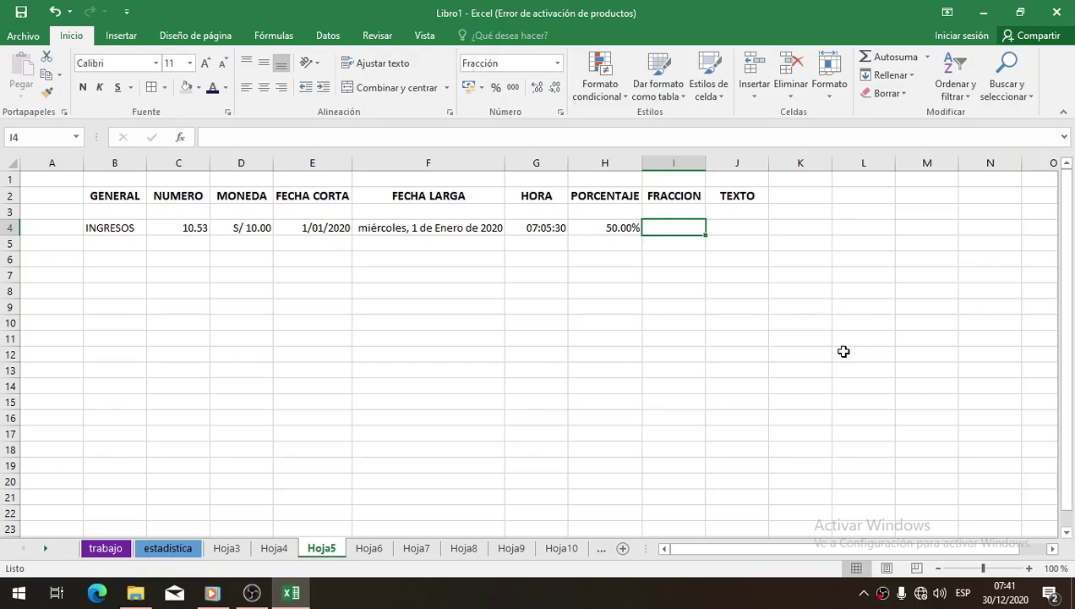
text(1/2)
key(Return)
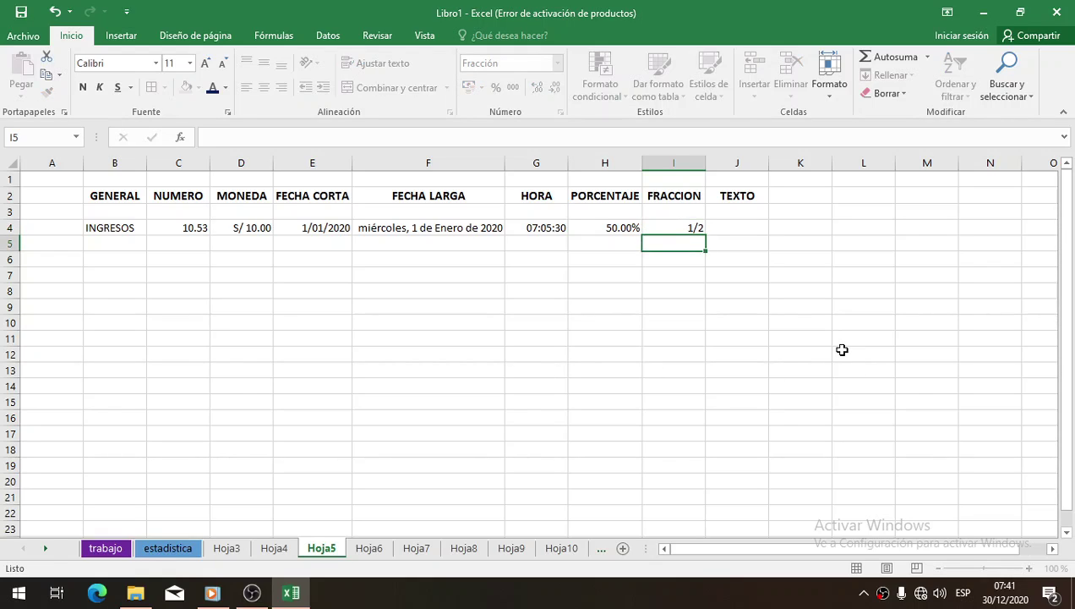
key(Up)
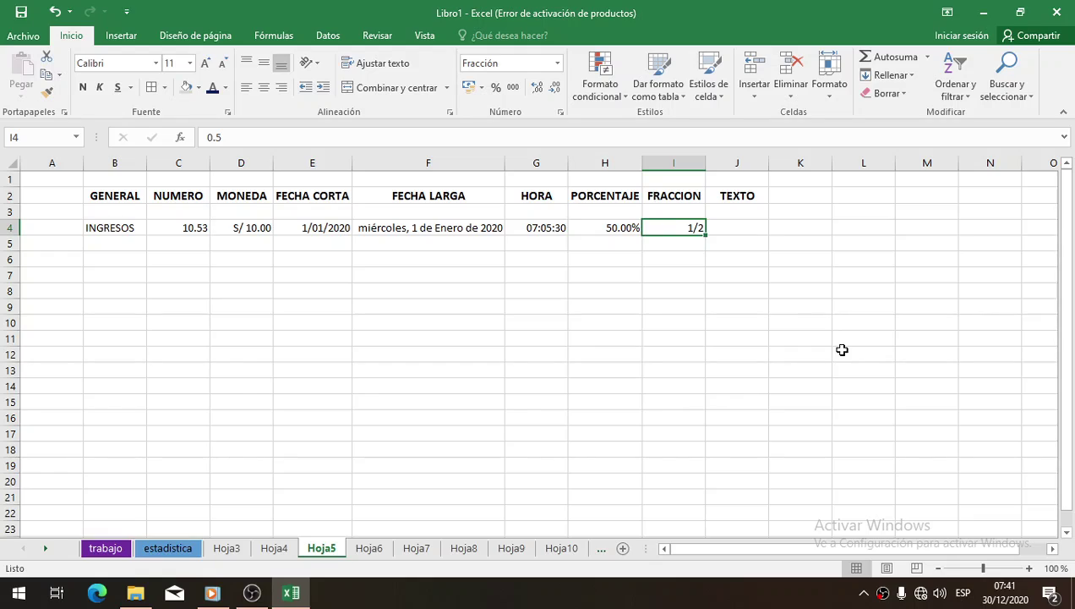
Step: Replace the fraction in I4 with 8/2
text(8/)
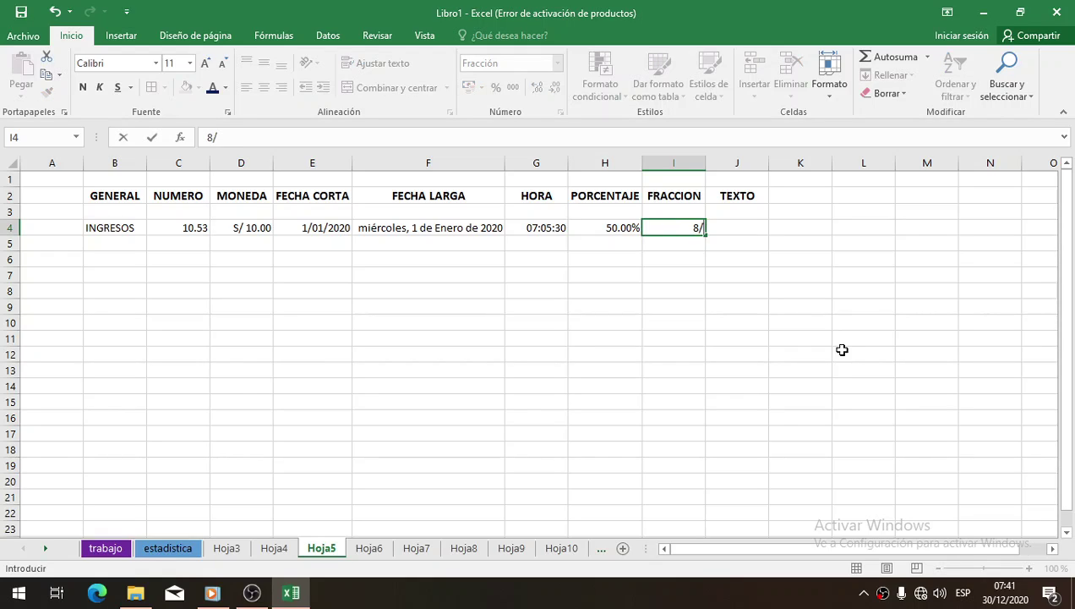
text(2)
key(Return)
key(Up)
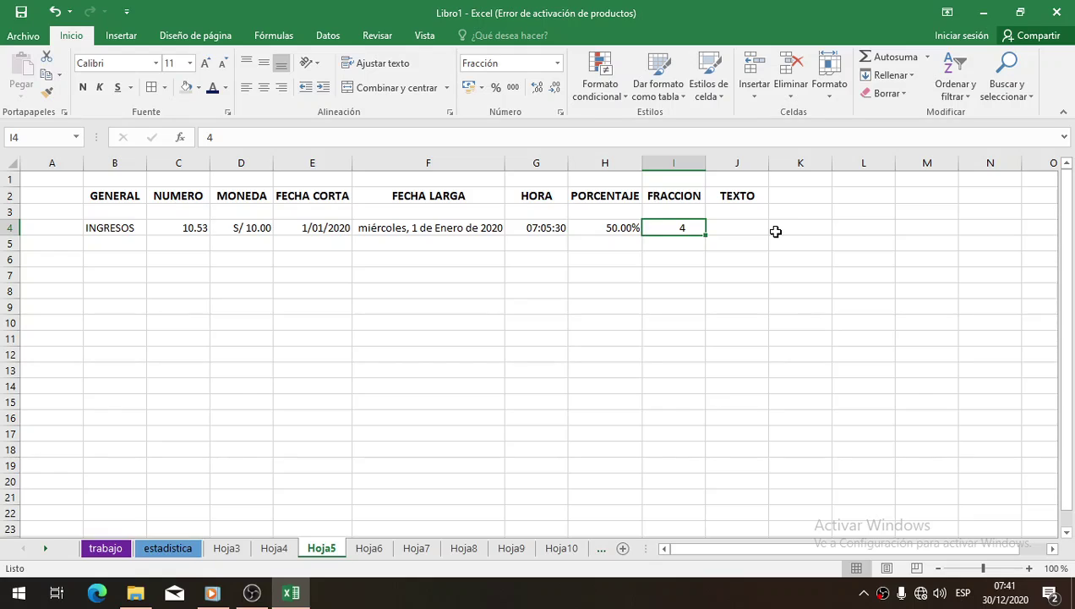
Step: Replace the value in I4 with the improper fraction 9/2
text(9/)
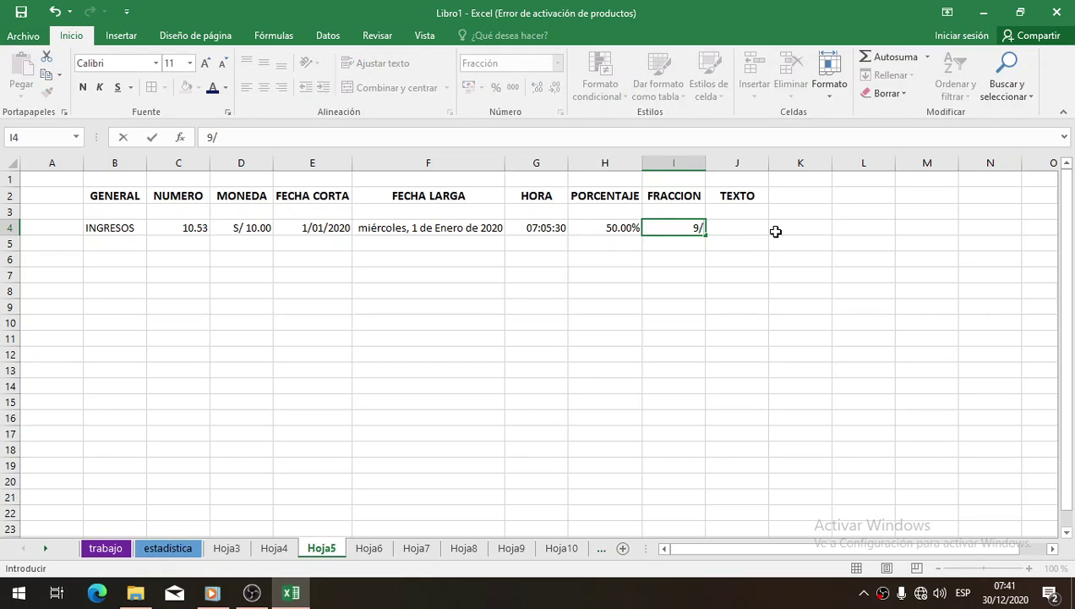
text(2)
key(Return)
key(Up)
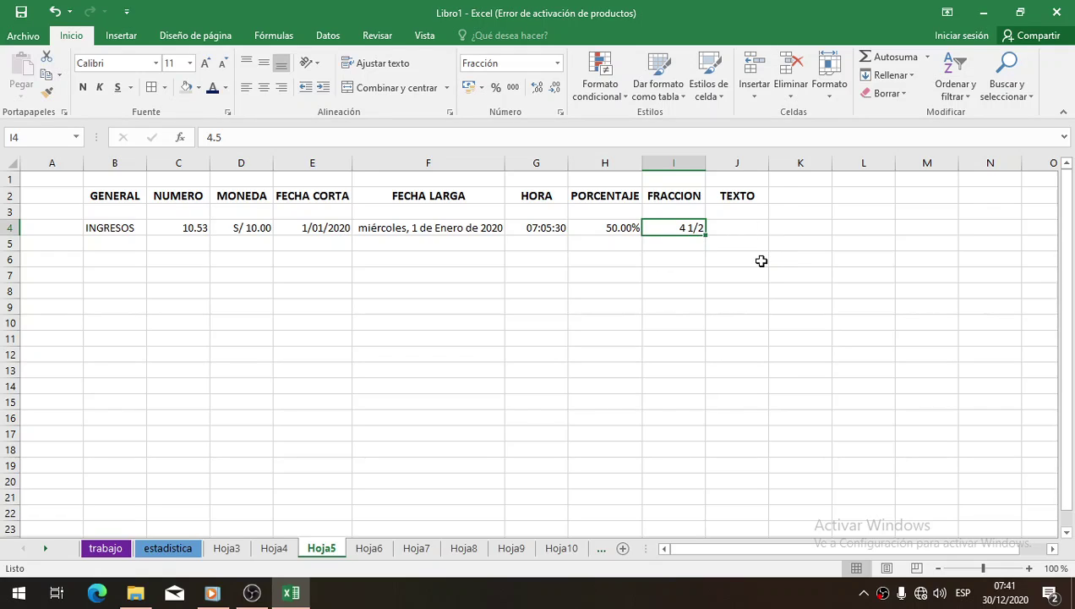
Step: Format cell J4 under TEXTO as Texto and enter 15 in it
key(Right)
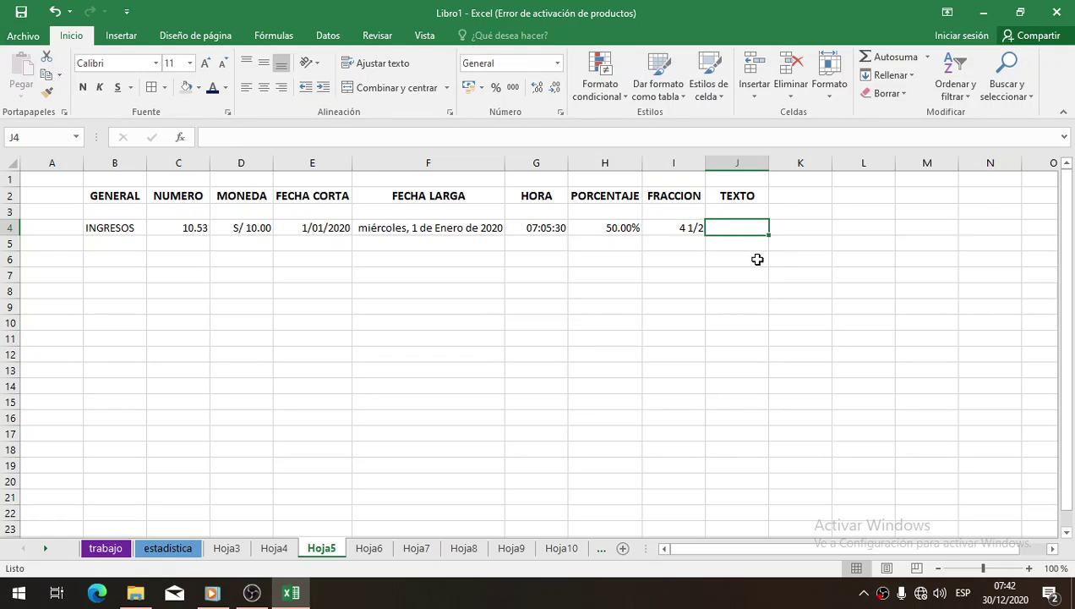
click(557, 63)
scroll(567, 264, down, 1)
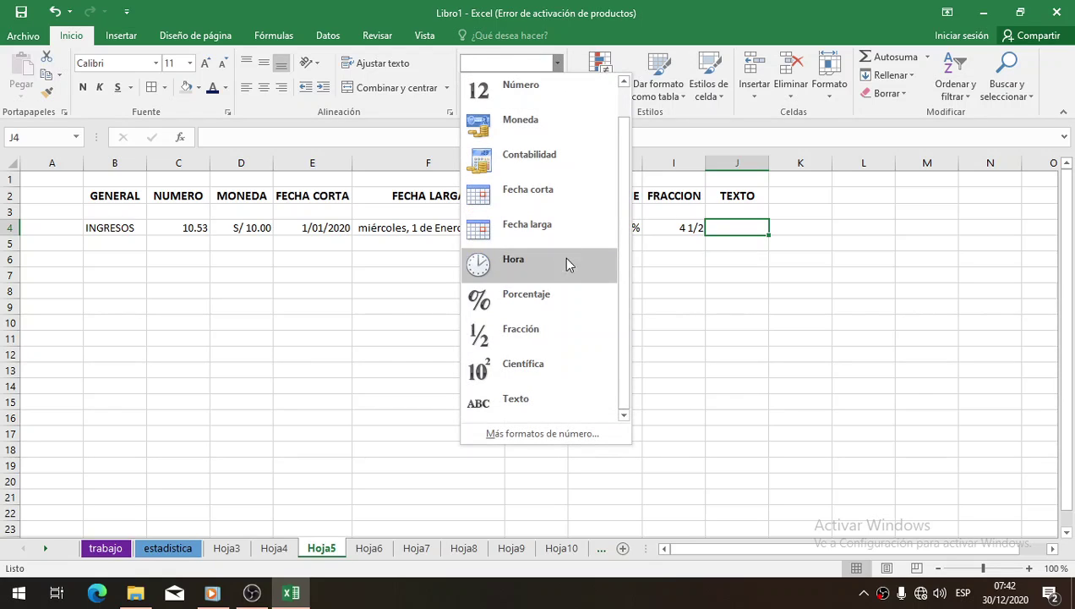
click(549, 410)
text(15)
key(Return)
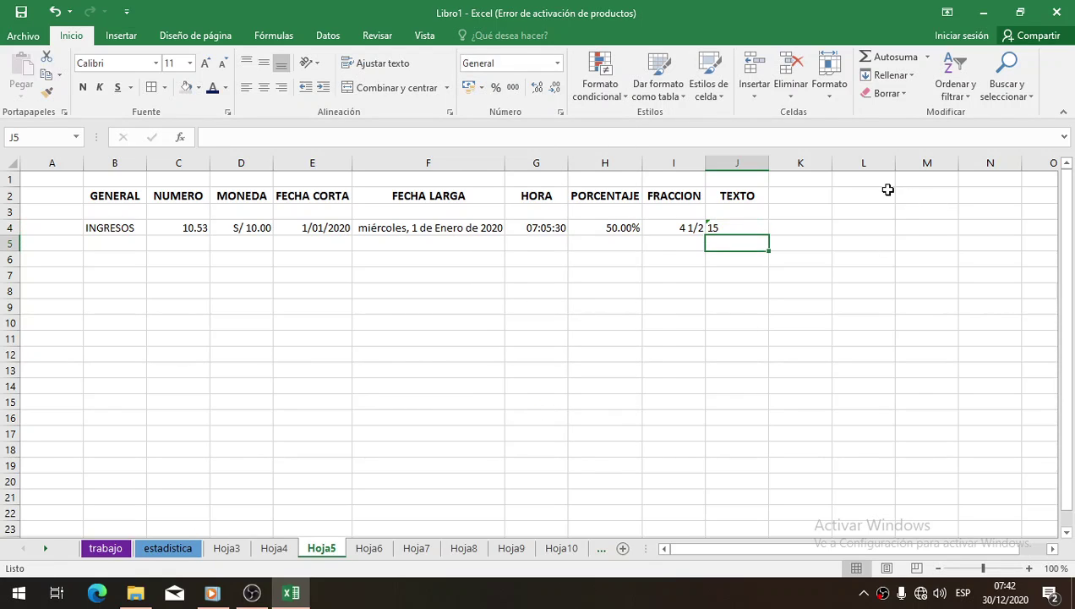
key(Up)
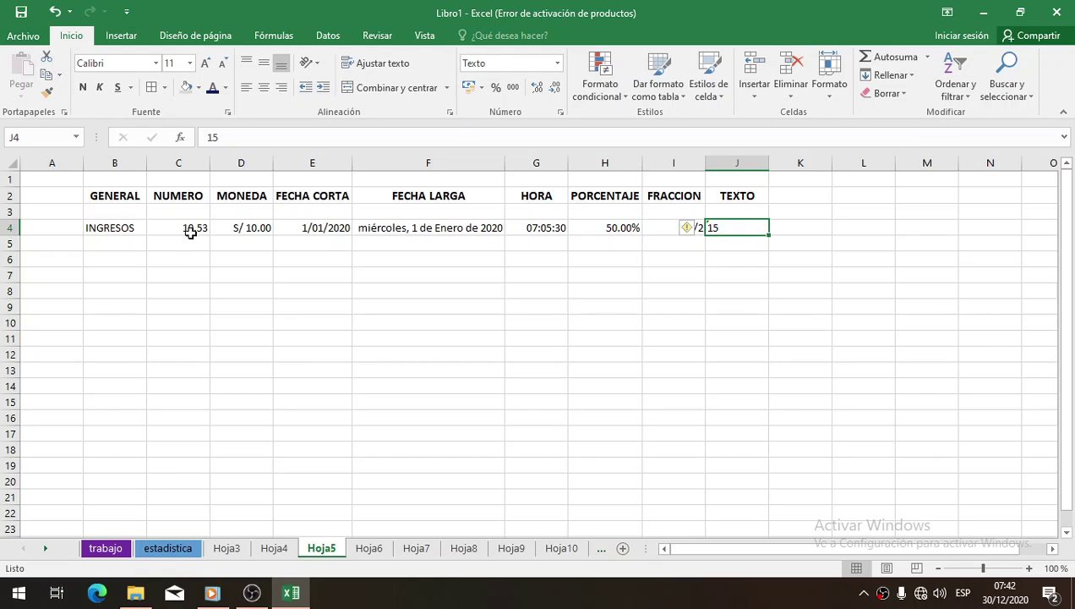
Step: Enter 10 in both J5 and J6, below the text-formatted value
click(752, 243)
text(10)
key(Return)
text(10)
key(Return)
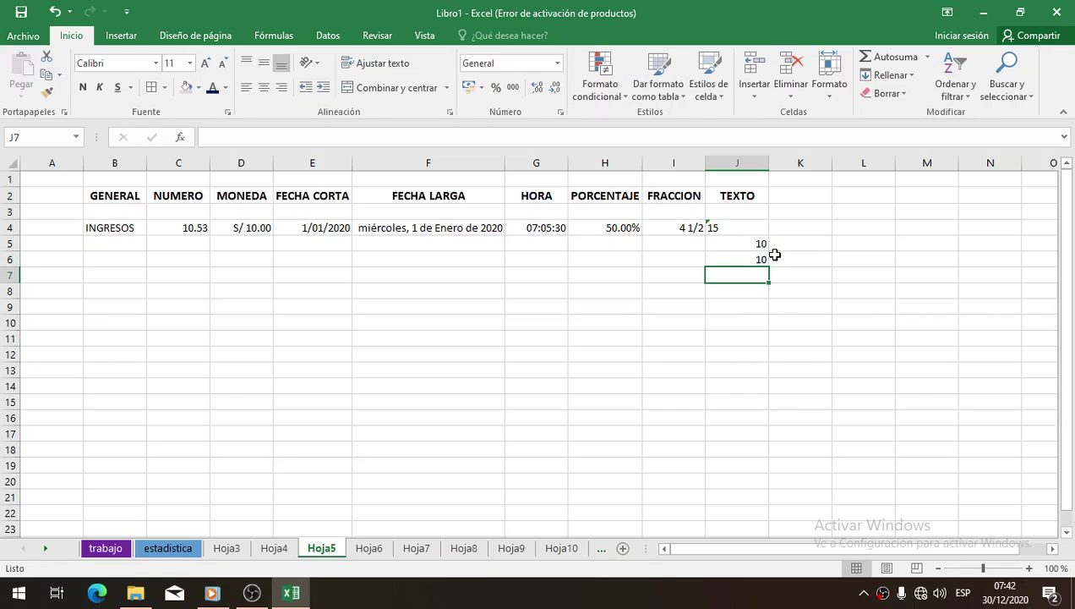
Step: Insert an Autosuma formula in J7 that adds the range J4:J6
click(888, 56)
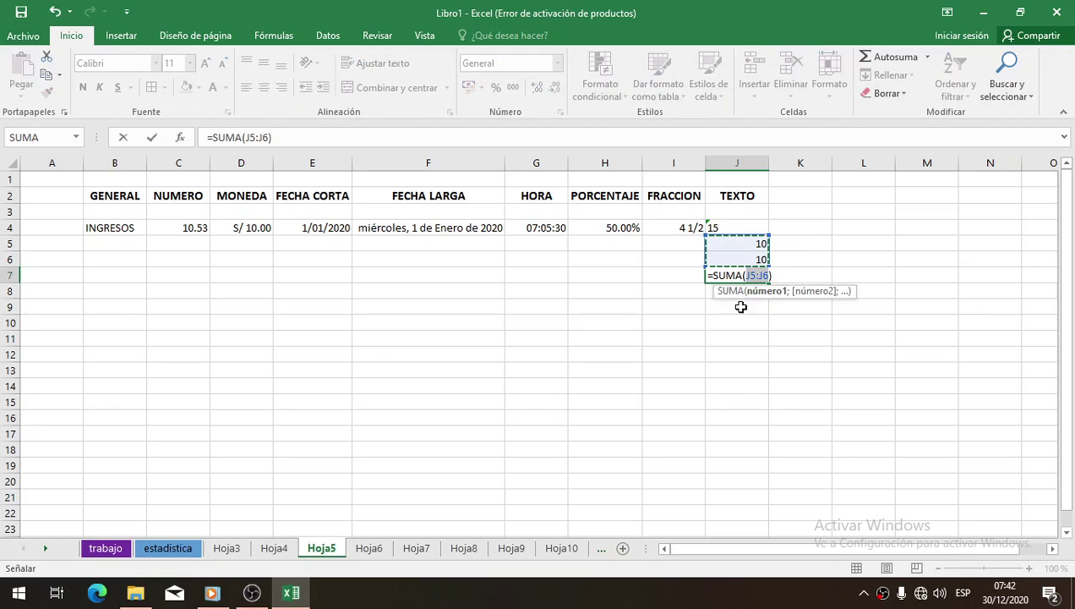
drag(738, 230, 748, 254)
key(Return)
key(Up)
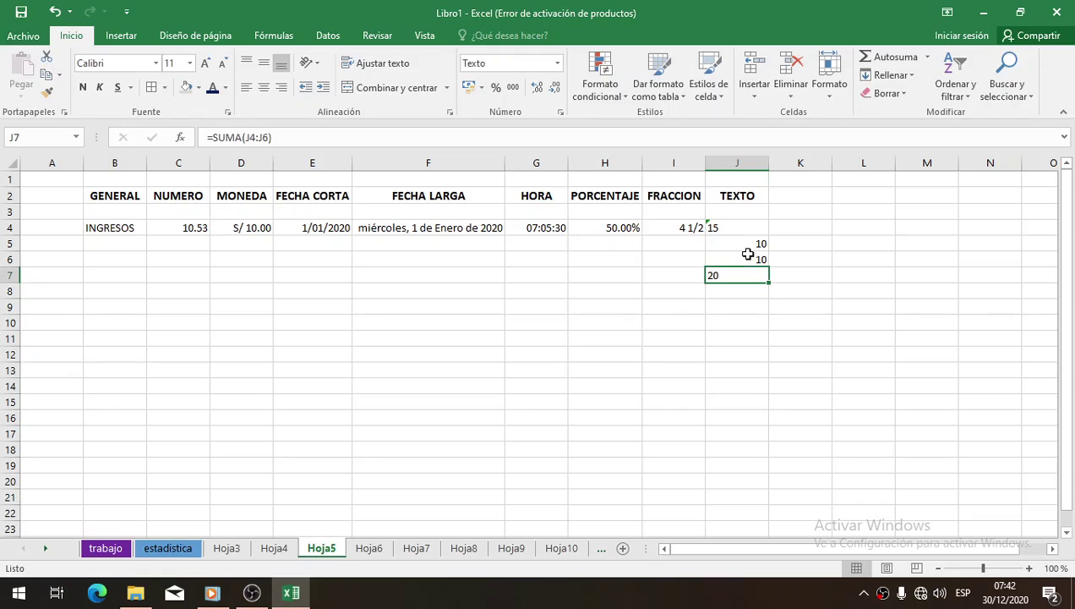
Step: Change the format of J4 to Número, re-enter 15 in it, and check the sum in J7
click(749, 226)
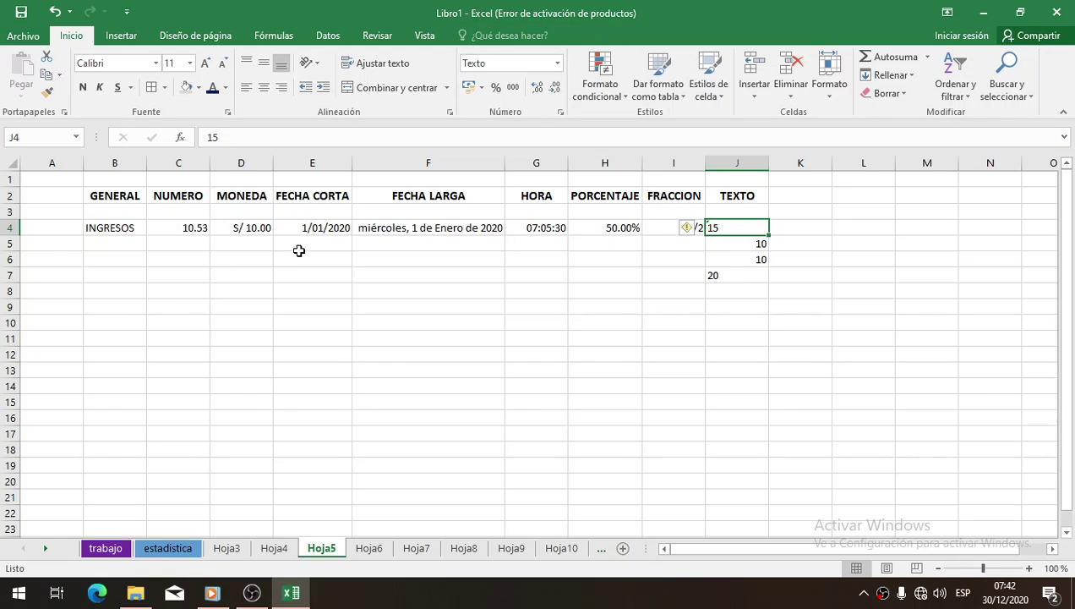
click(557, 63)
click(531, 125)
key(F2)
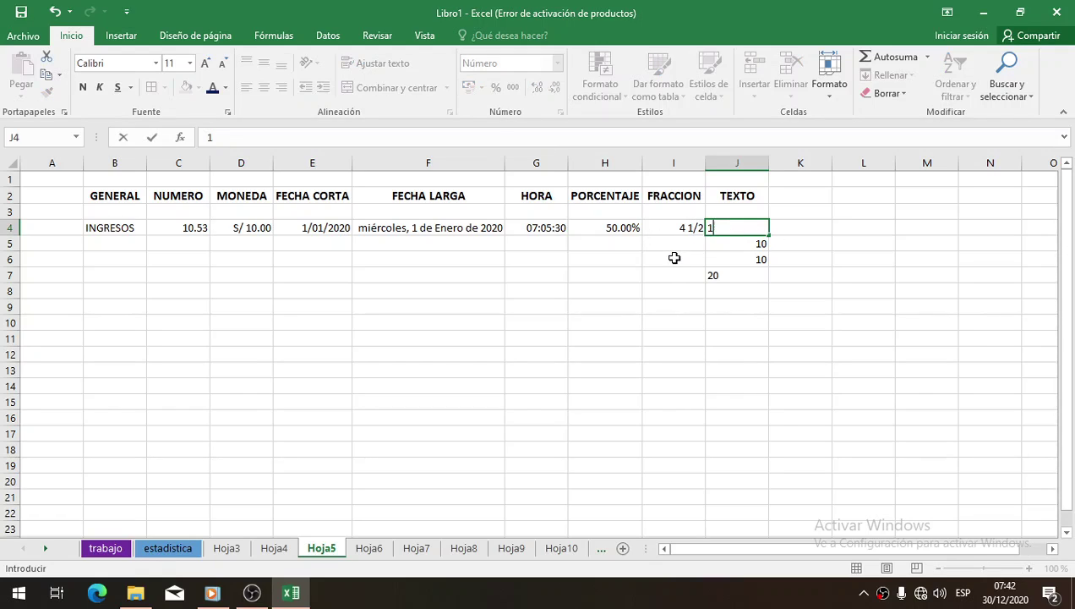
key(Return)
key(Down)
key(Down)
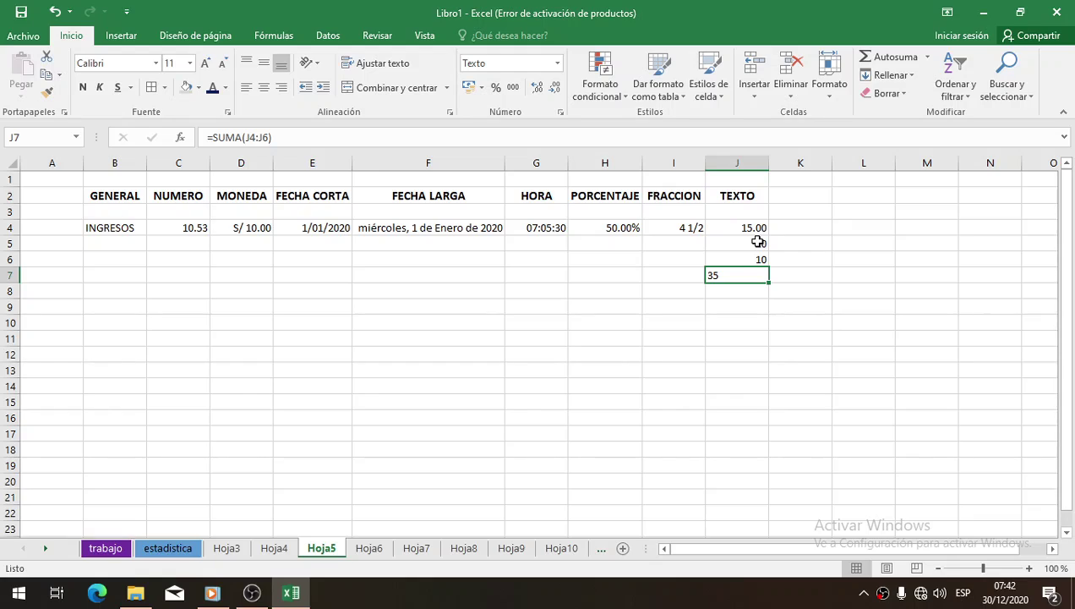
Step: Undo the last entry in J4 and replace the cell's content with INGRESOS
key(ctrl+z)
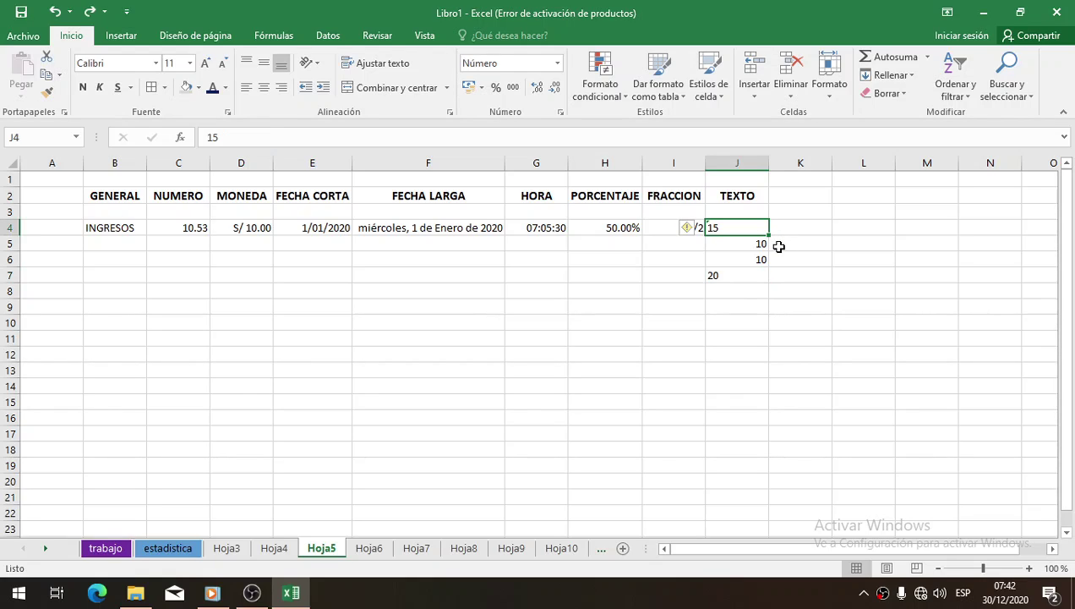
text(INGRE)
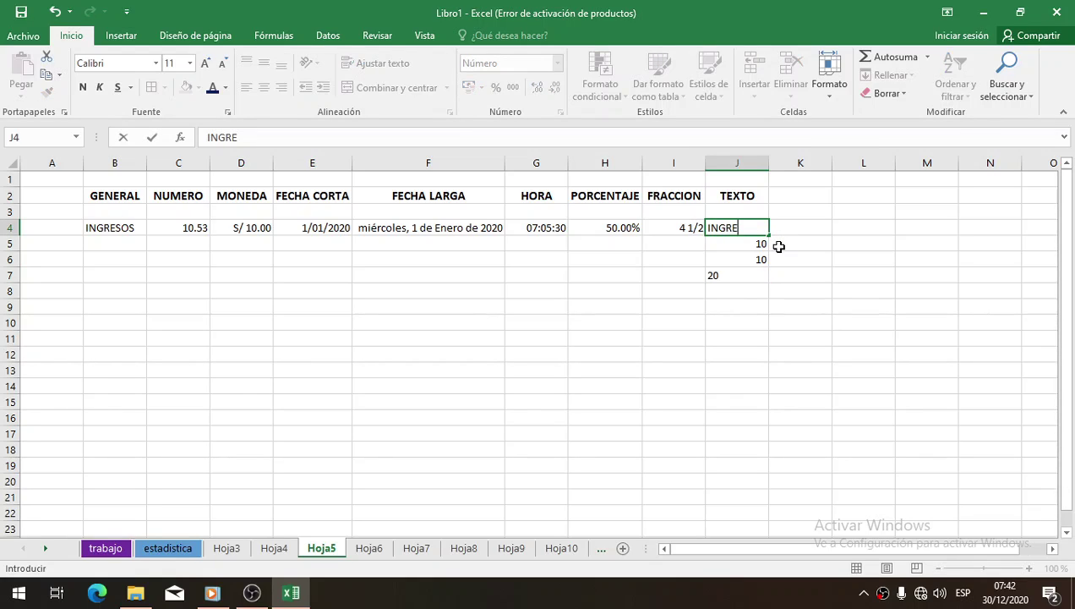
text(SOS)
key(Return)
Step: Clear the values and sum in J5:J7 below the TEXTO example
key(shift+Down)
key(shift+Down)
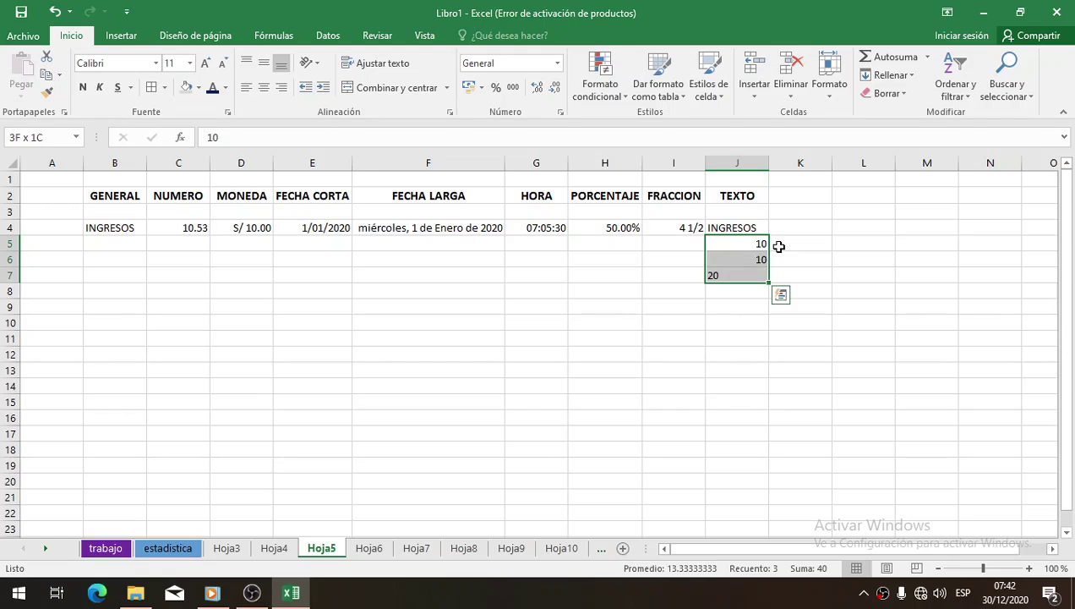
key(Delete)
click(98, 290)
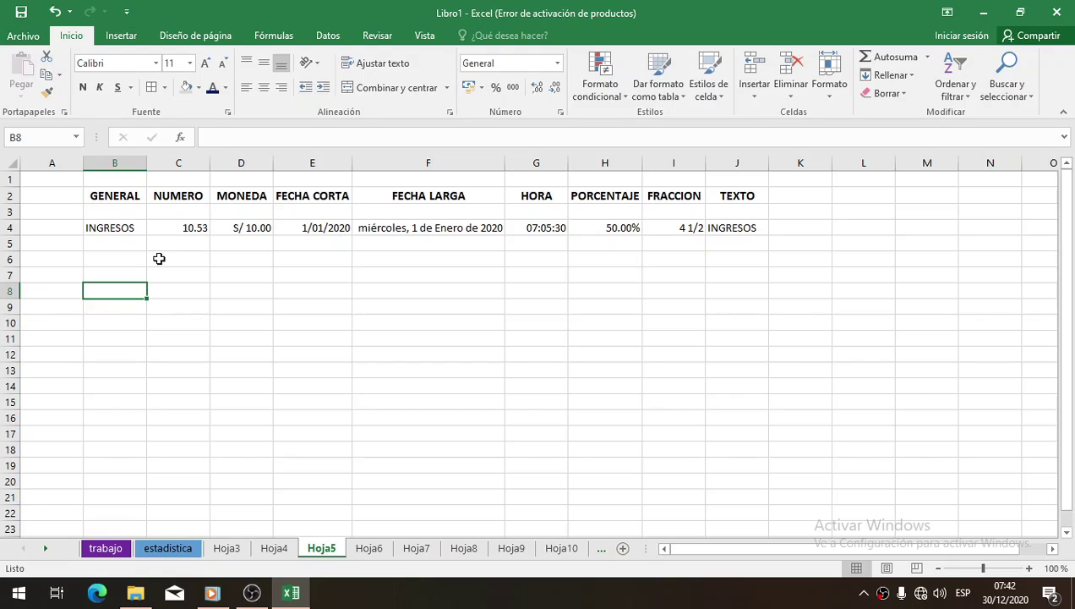
drag(91, 227, 757, 225)
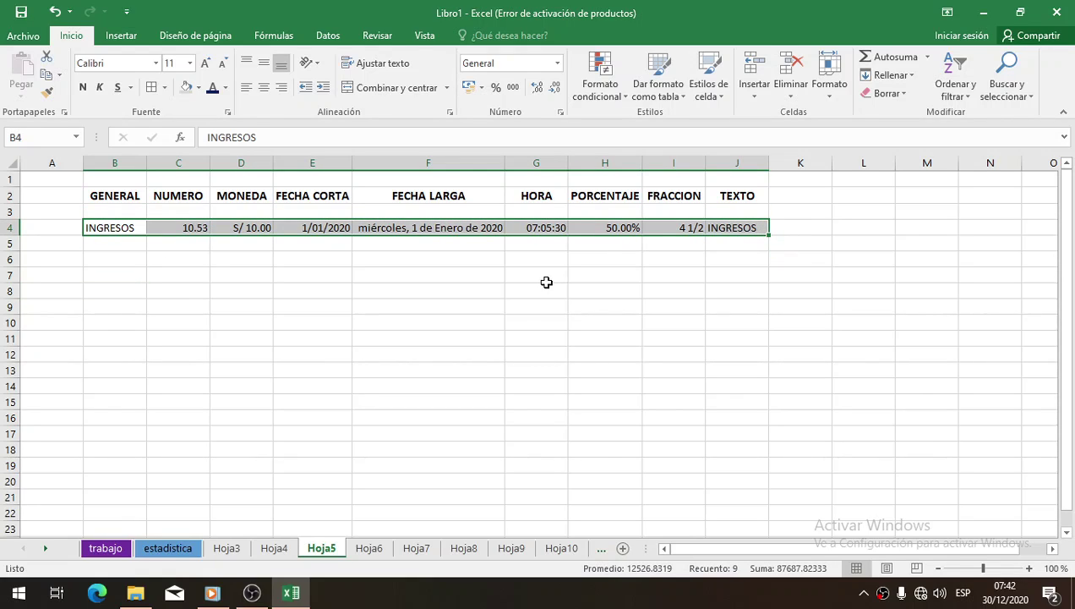
click(140, 253)
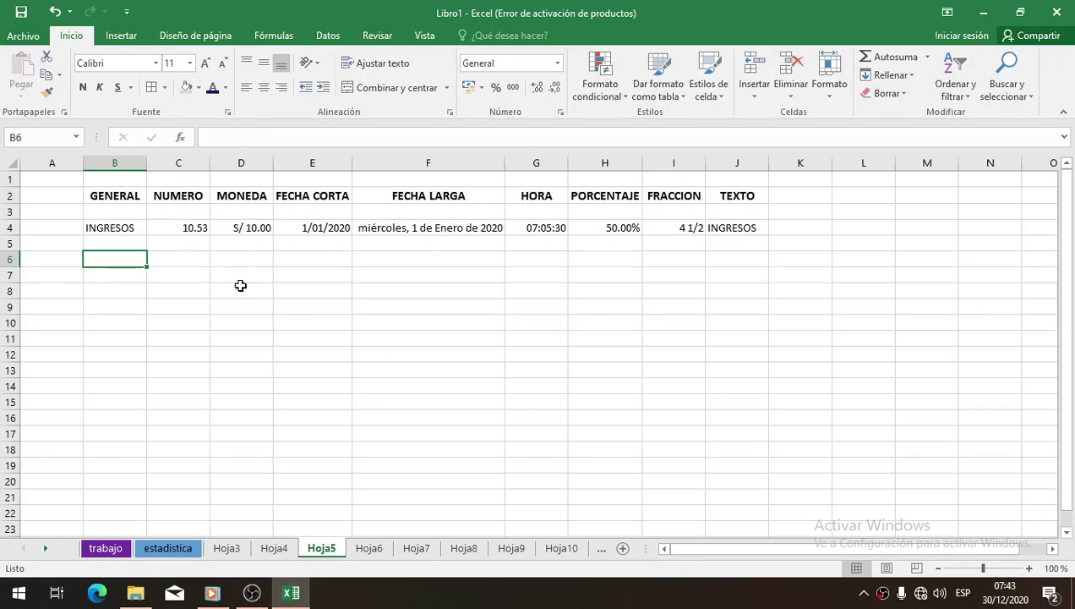
Step: Switch to sheet Hoja4 and select cell B20 below the EGRESOS table
click(274, 549)
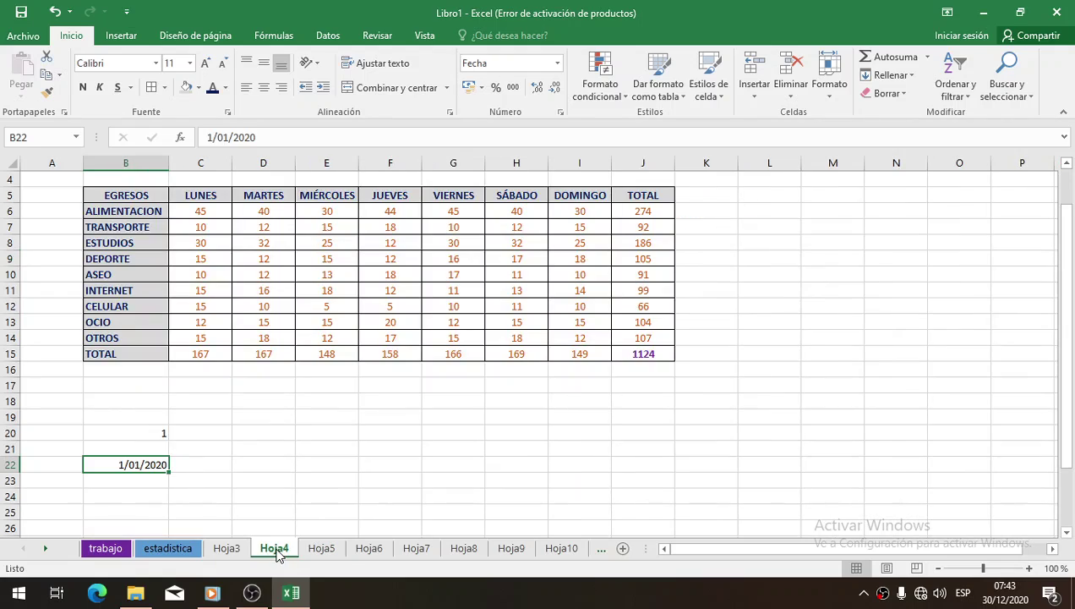
click(133, 433)
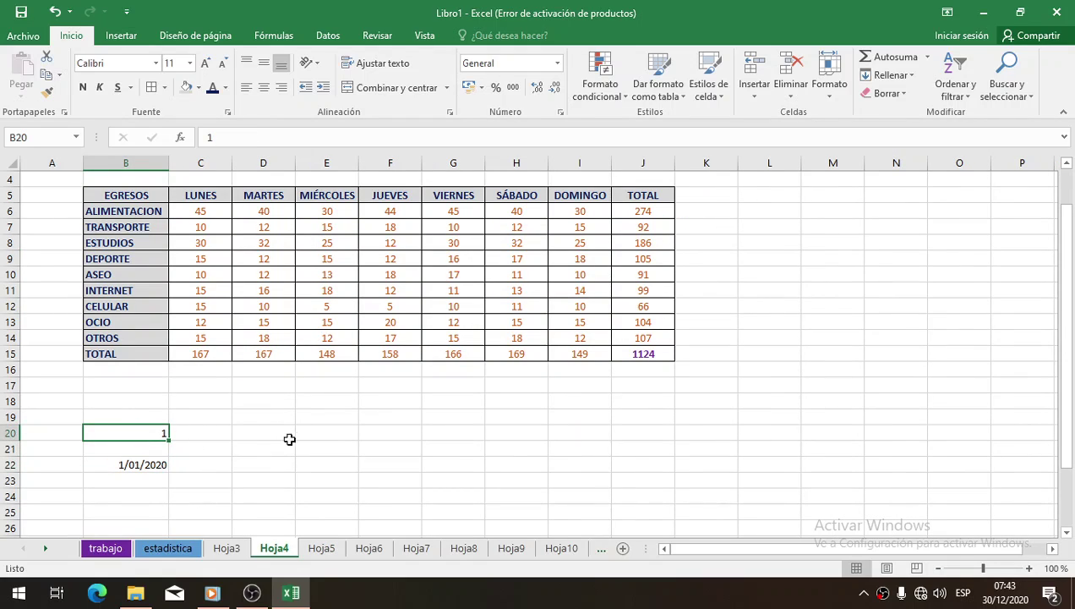
click(174, 441)
click(126, 438)
Step: Fill the value of B20 rightward through J20 with Rellenar Hacia la derecha, and undo the fill
drag(126, 429, 676, 438)
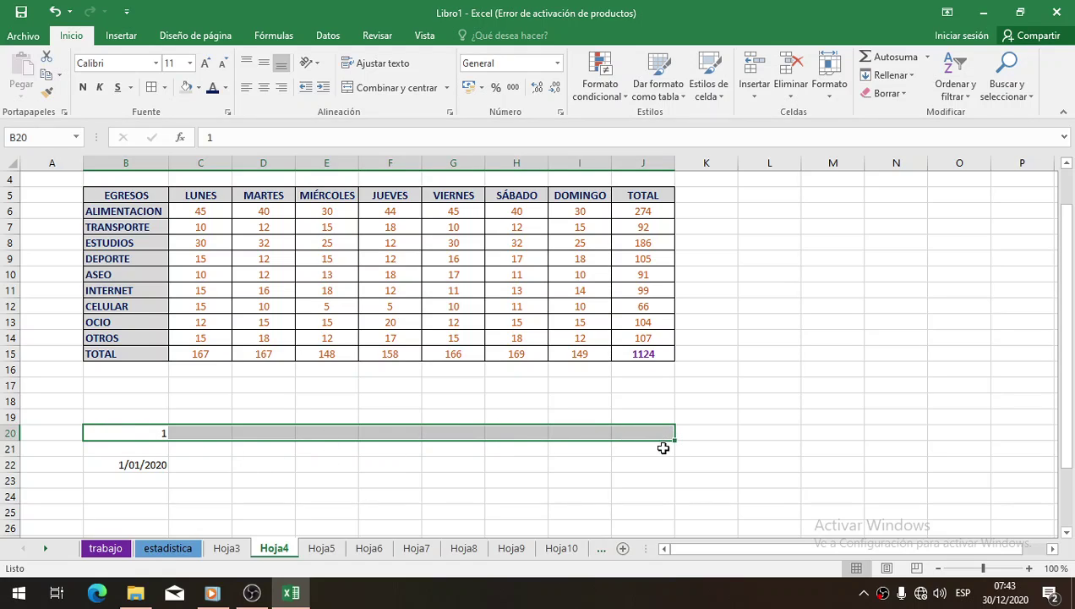
click(913, 79)
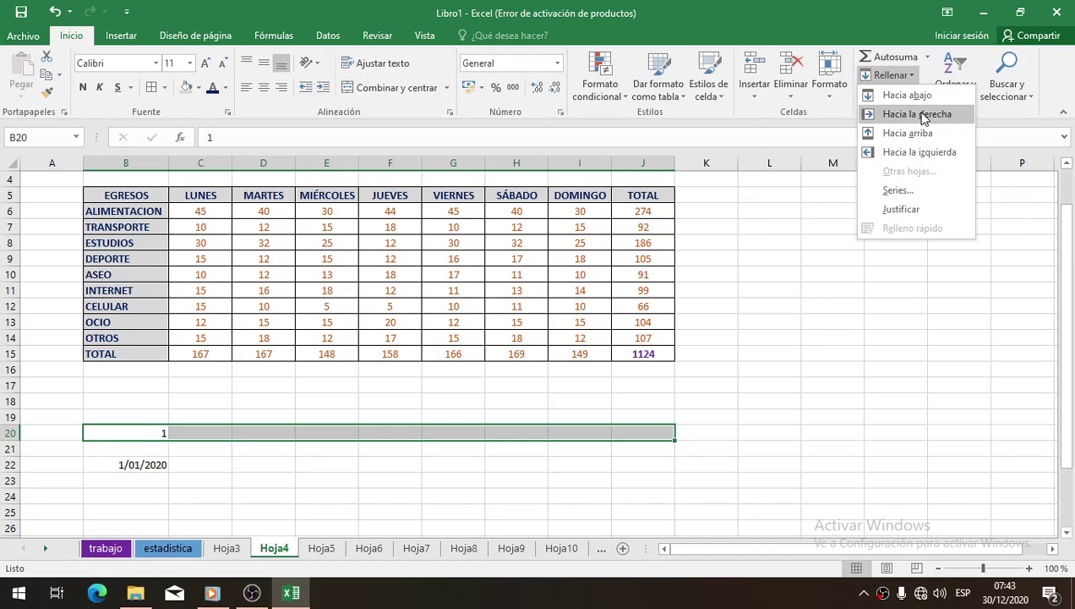
click(915, 116)
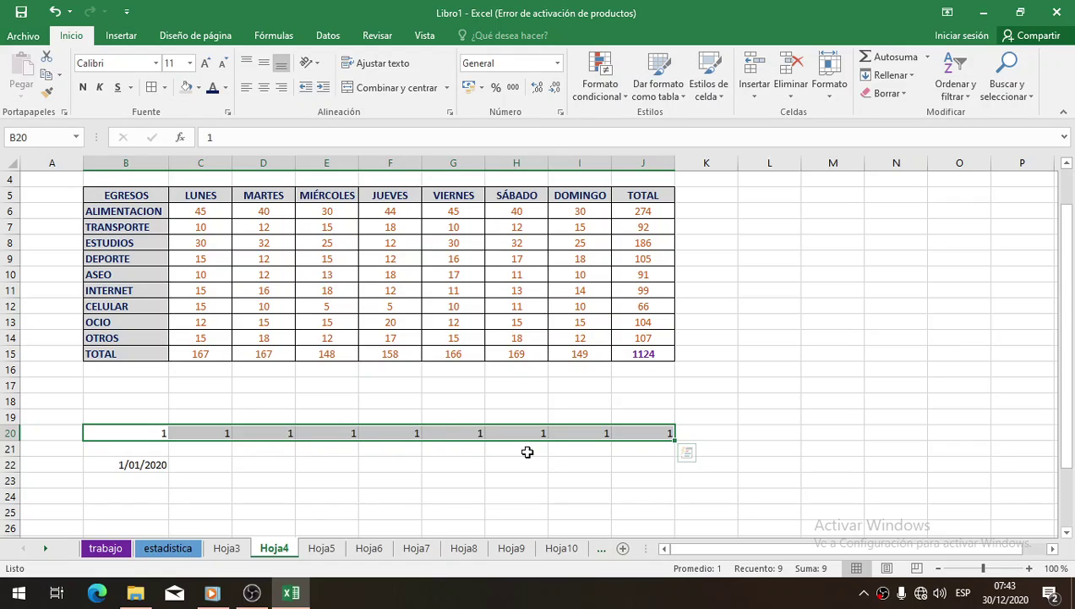
key(ctrl+z)
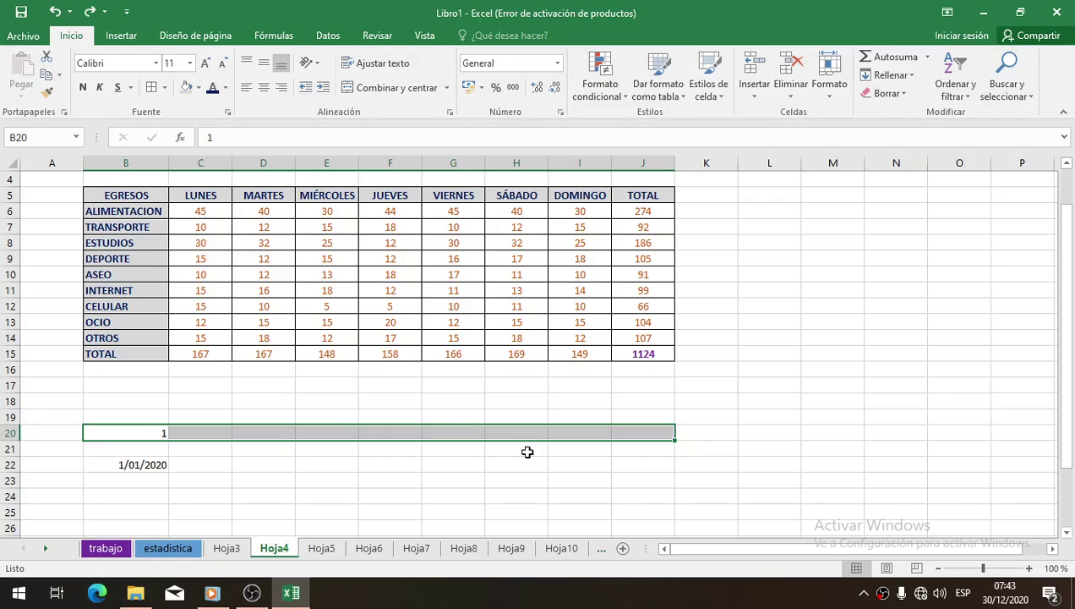
Step: Enter 2 in C20, beside the 1 in B20
key(Left)
key(Right)
key(Right)
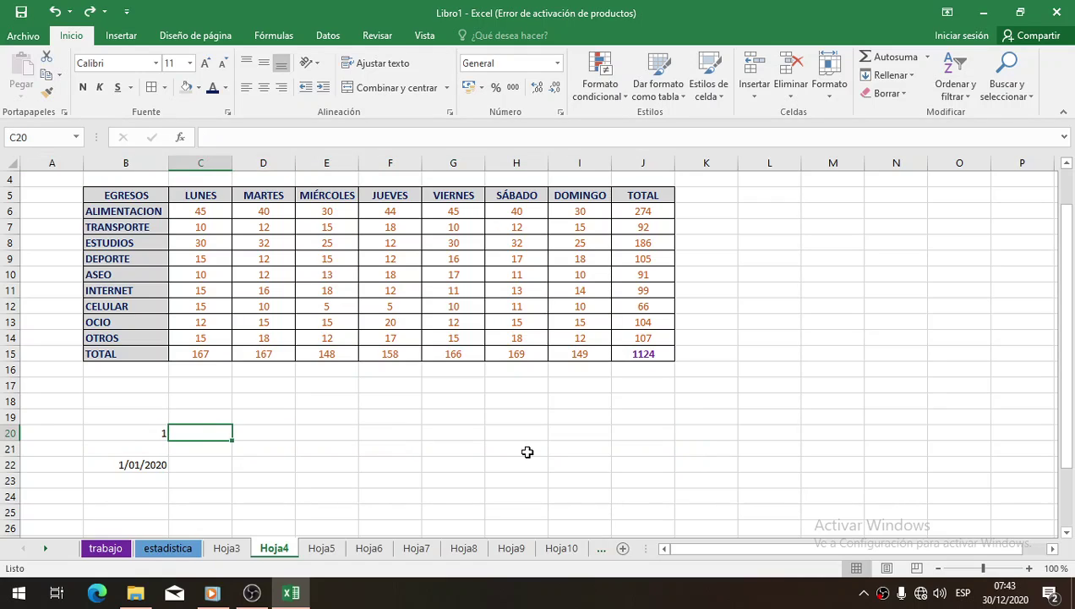
text(2)
key(ctrl+Return)
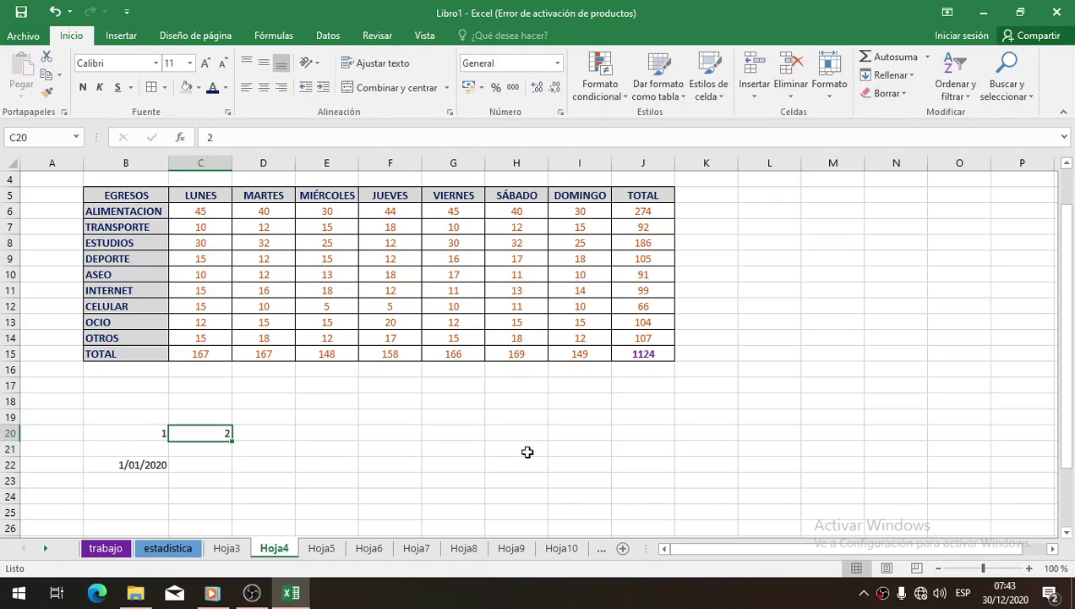
Step: Try Rellenar Hacia la derecha on B20:J20 with both starting numbers in place, and undo the fill
key(Left)
key(shift+Right)
key(shift+Right)
key(shift+Right)
key(shift+Right)
key(shift+Right)
key(shift+Right)
key(shift+Right)
key(shift+Right)
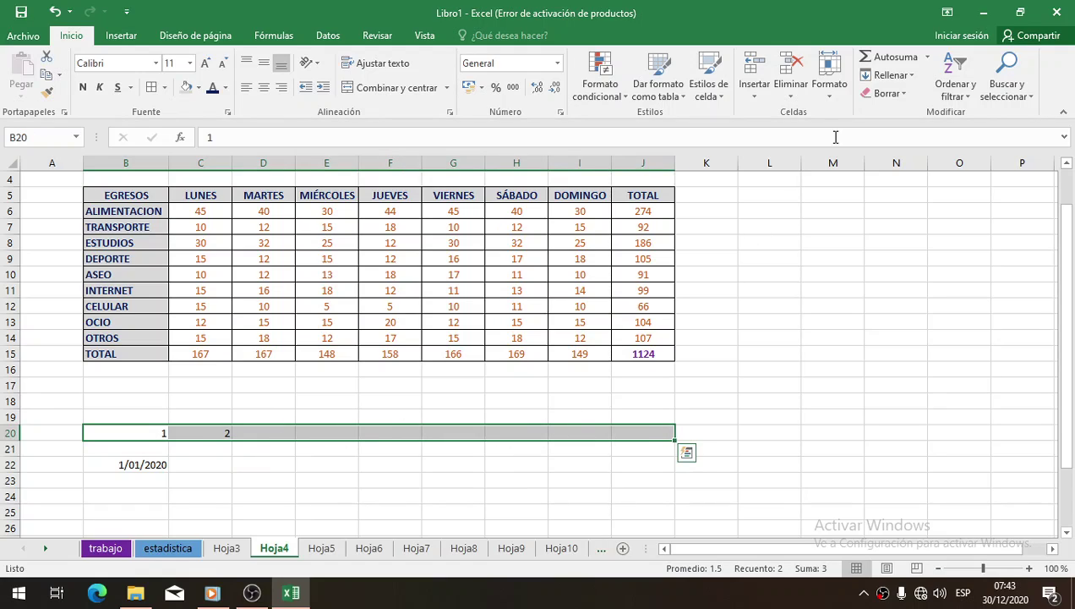
click(911, 76)
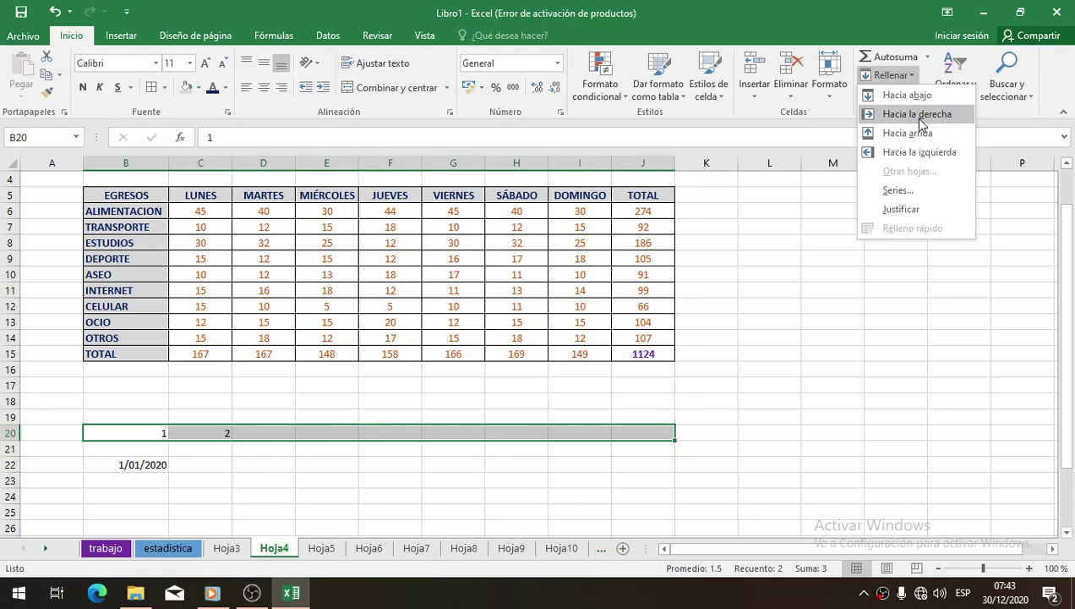
click(918, 115)
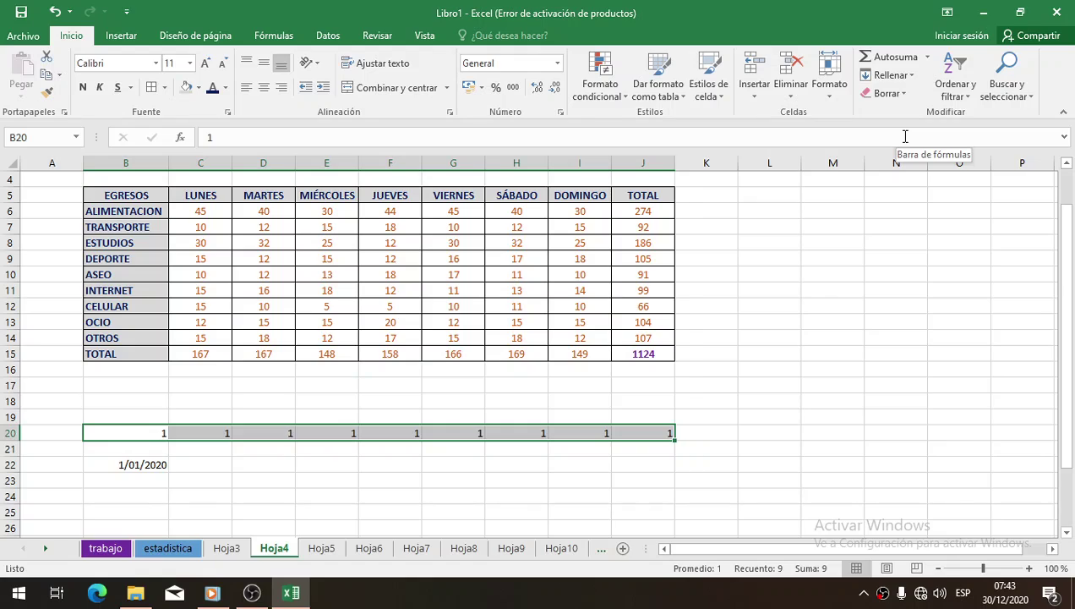
key(ctrl+z)
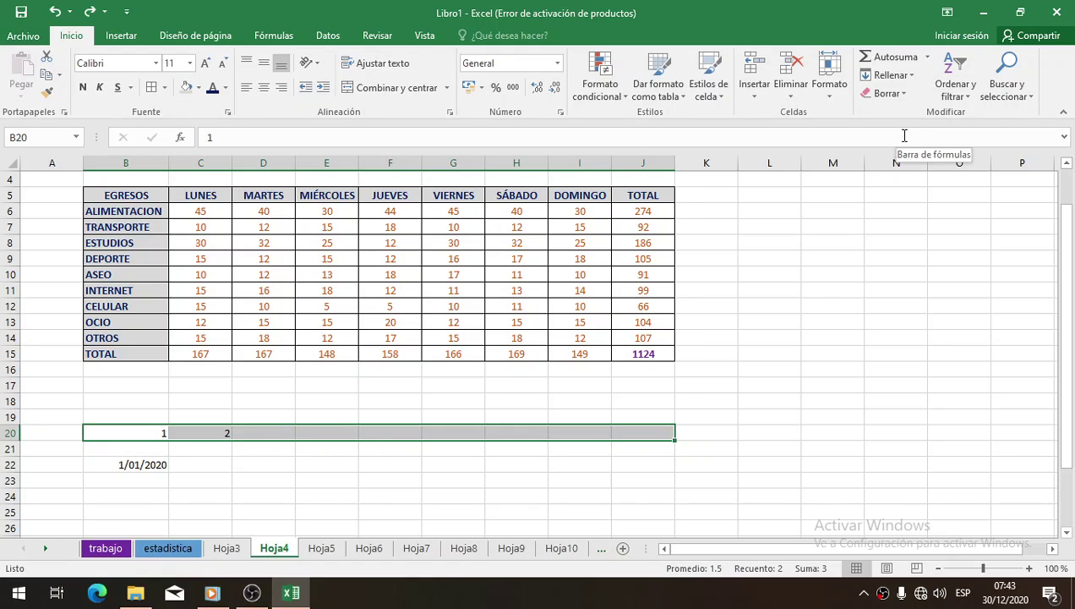
Step: Fill B20:J20 with a linear series in Filas using an increment of 1, and undo it
click(896, 75)
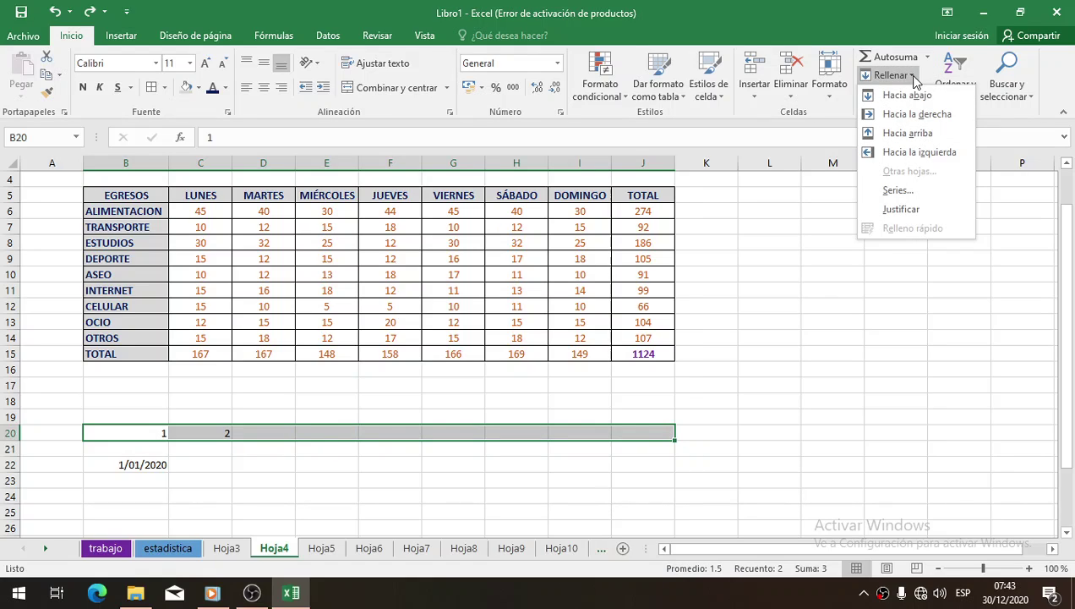
click(923, 194)
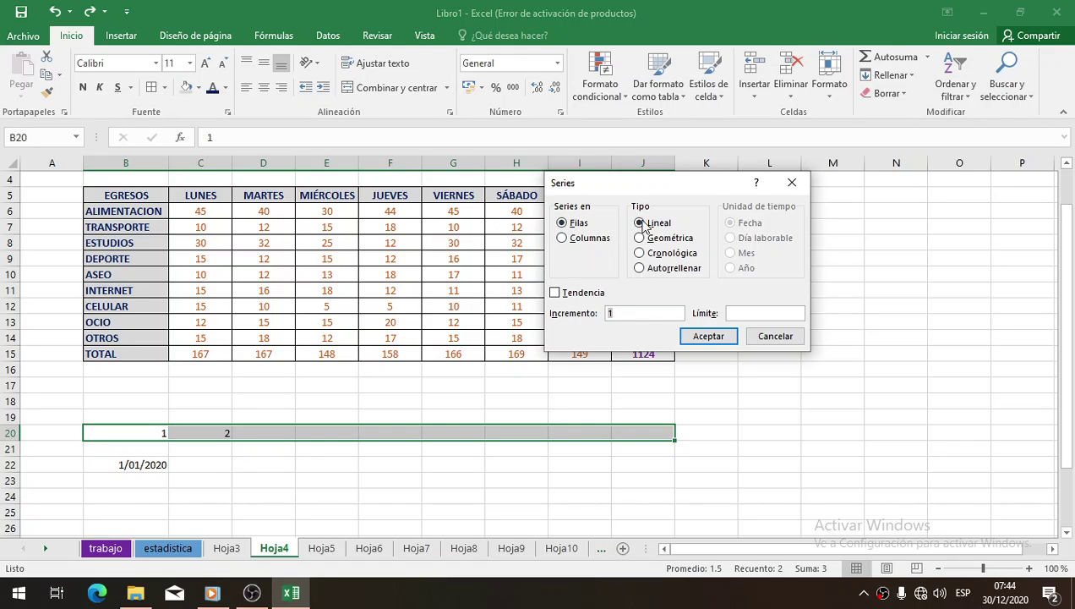
click(708, 337)
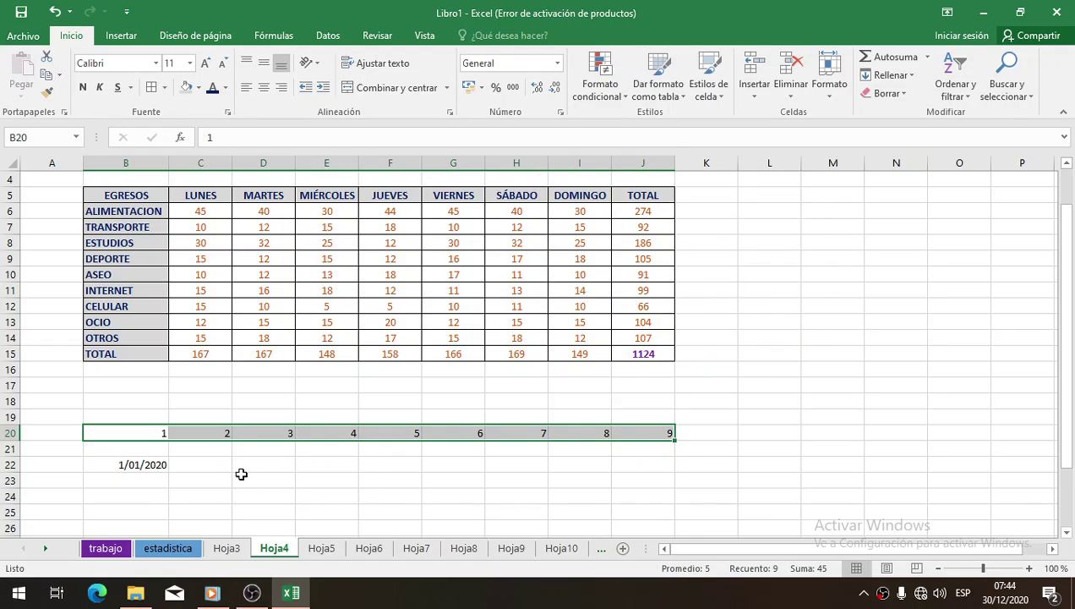
click(910, 77)
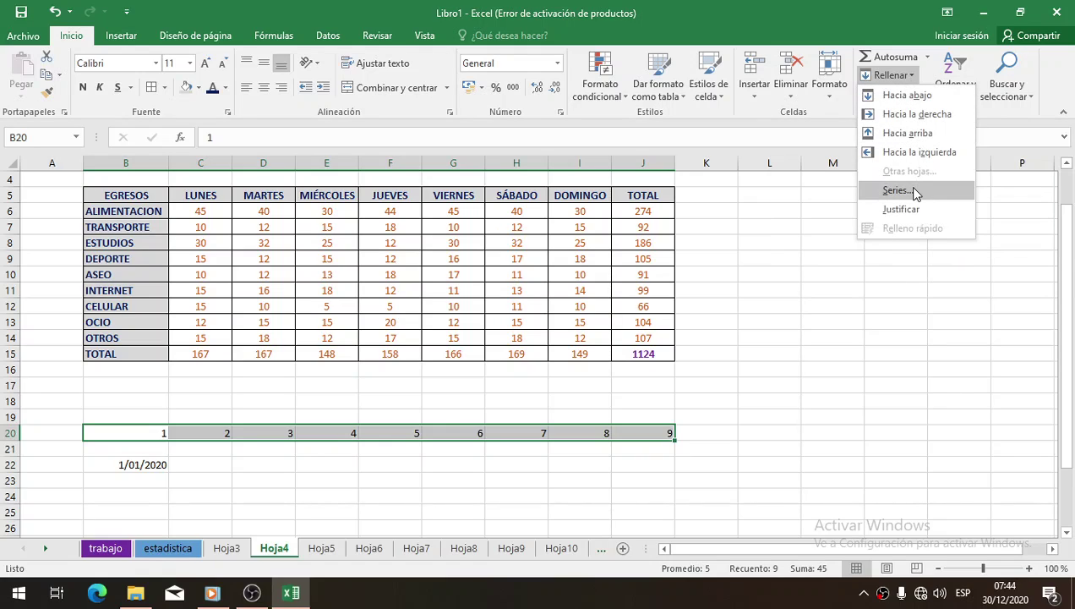
key(Escape)
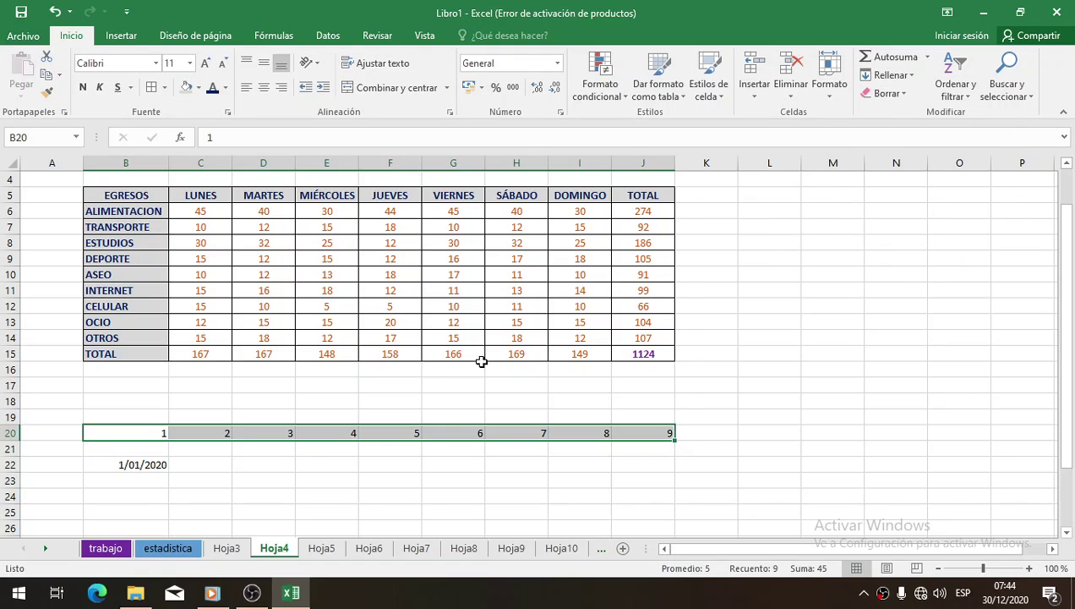
key(ctrl+z)
Step: Fill B20:J20 with a linear series in Filas using an increment of 5, and check the first cells
click(911, 77)
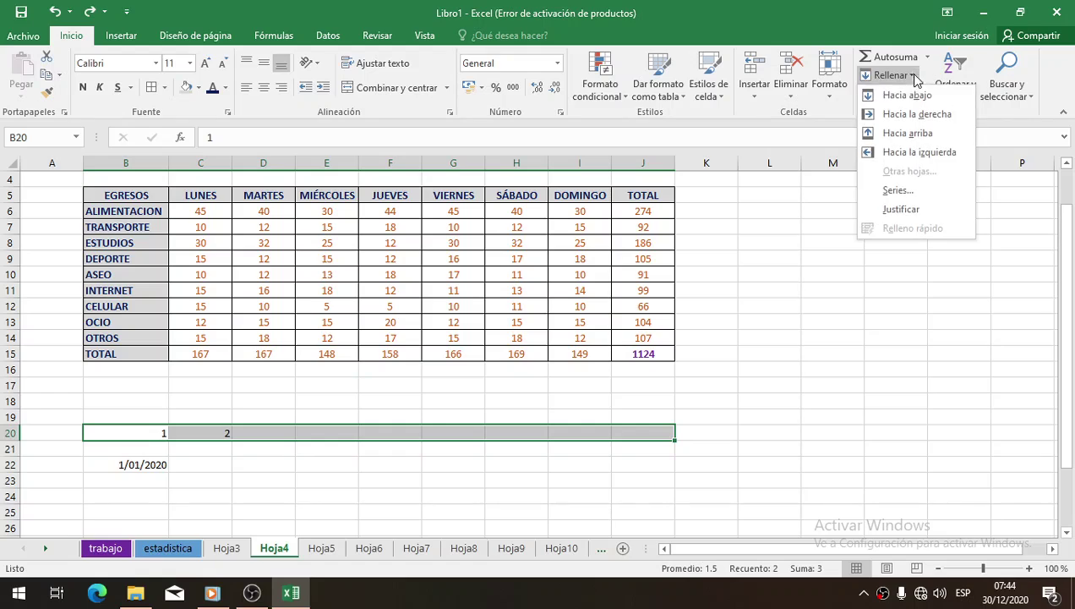
click(896, 191)
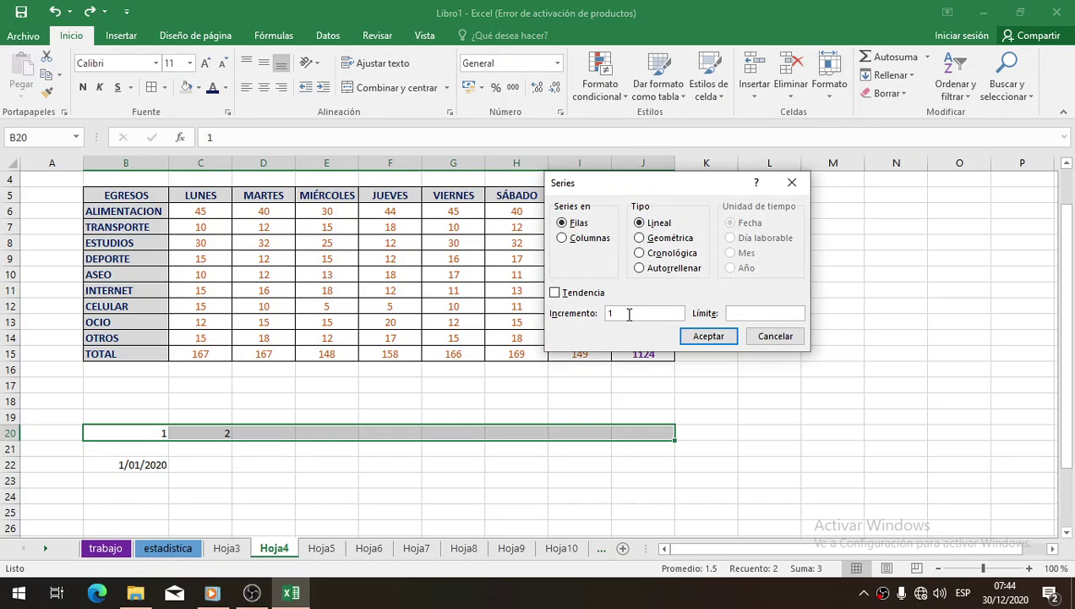
click(729, 338)
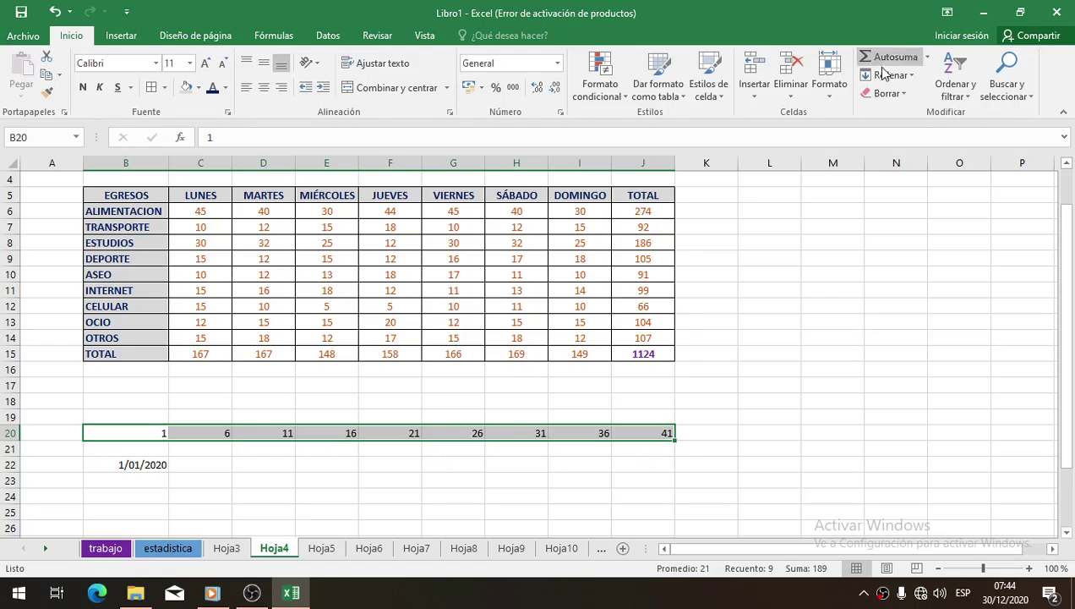
click(142, 434)
click(201, 436)
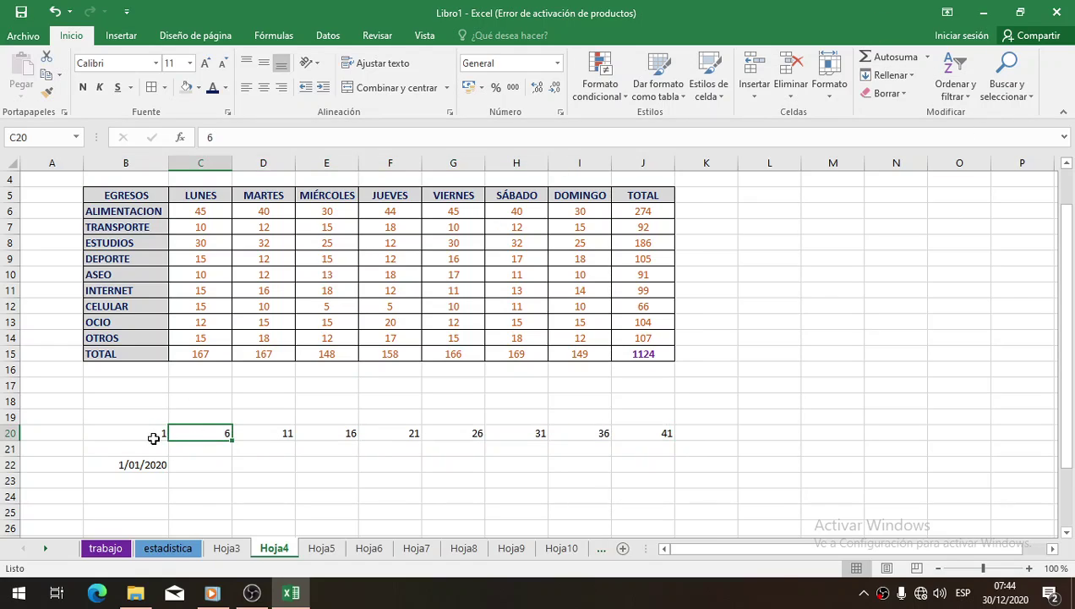
click(147, 430)
click(218, 432)
Step: Enter 1 in L8 and 2 in L9, beside the EGRESOS table
click(782, 244)
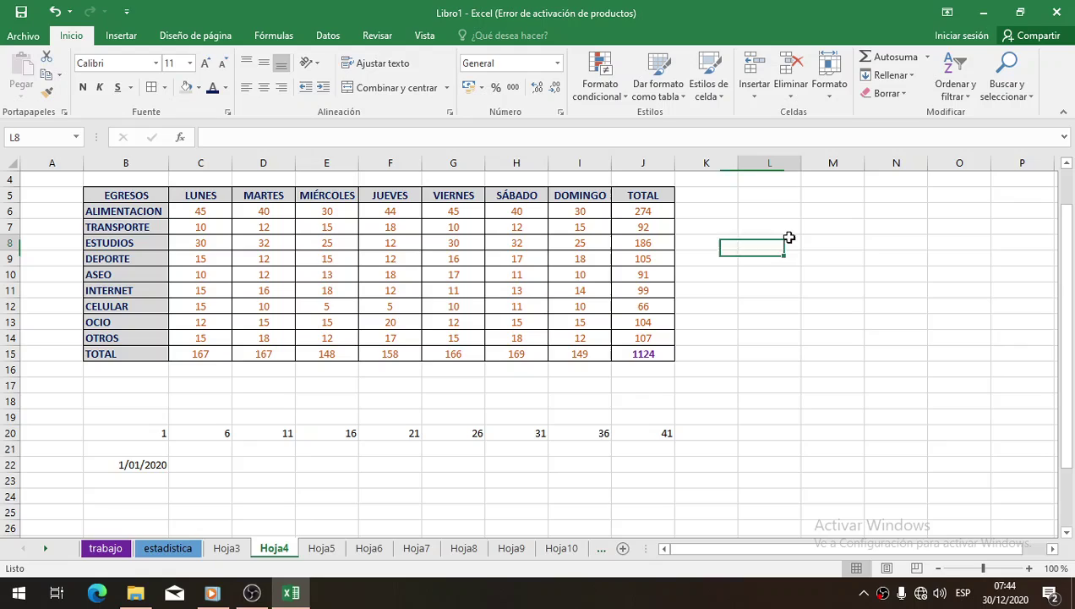
click(913, 74)
click(820, 287)
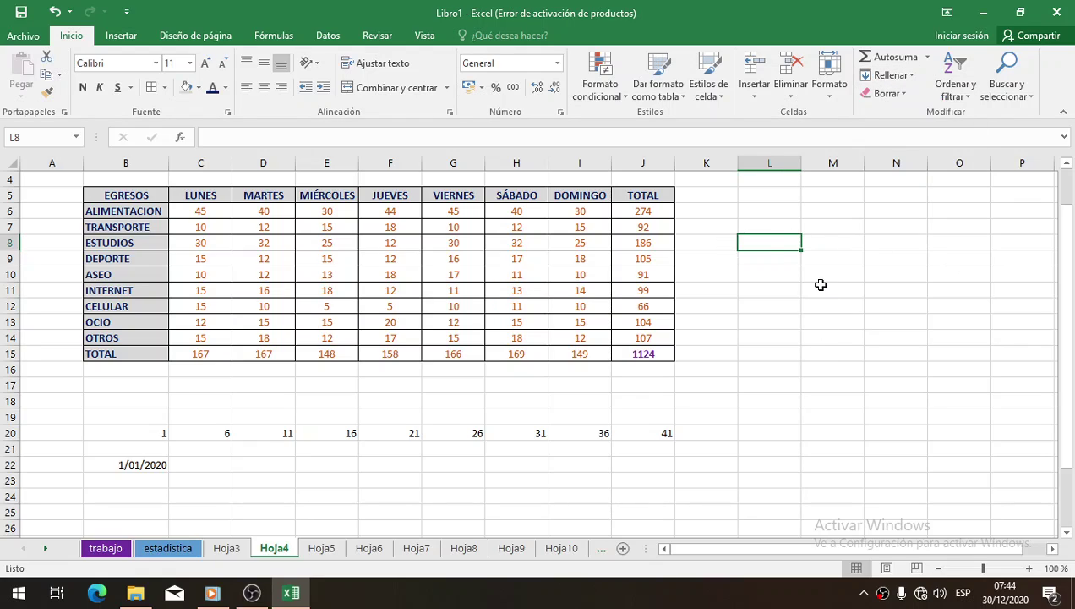
text(1)
key(Return)
text(2)
key(Return)
Step: Fill L8:L20 with a linear series in Columnas using an increment of 10, and undo the fill and the starting values
drag(785, 245, 784, 253)
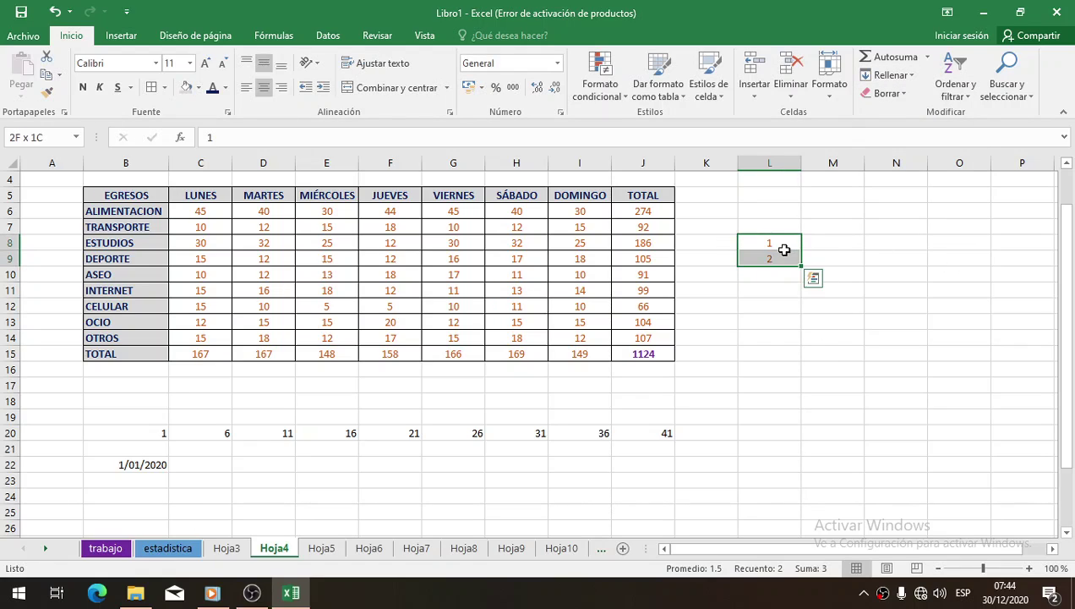
shift+click(764, 433)
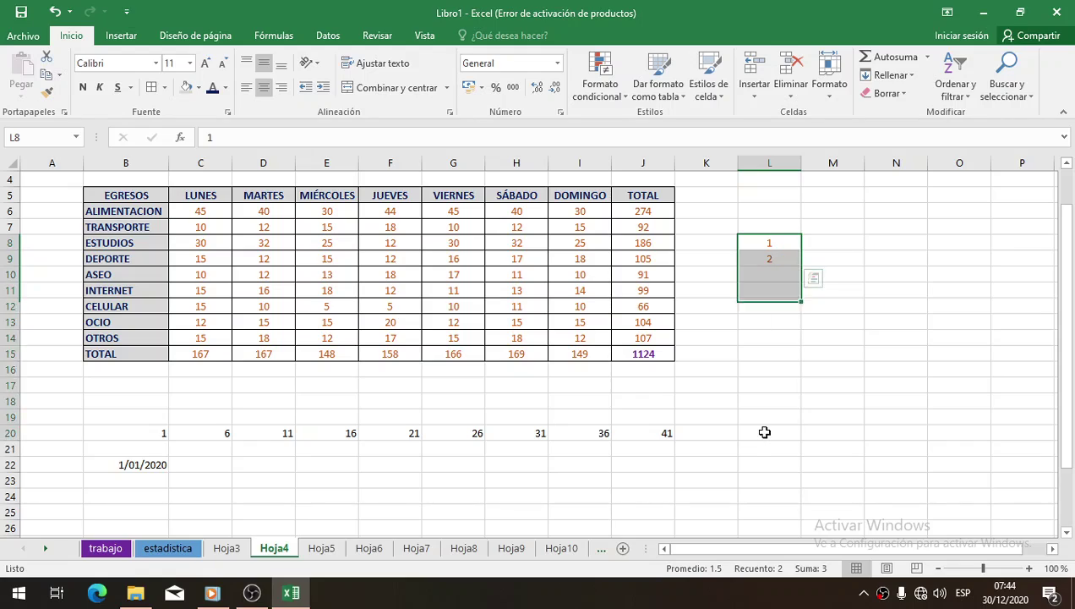
click(892, 75)
click(896, 193)
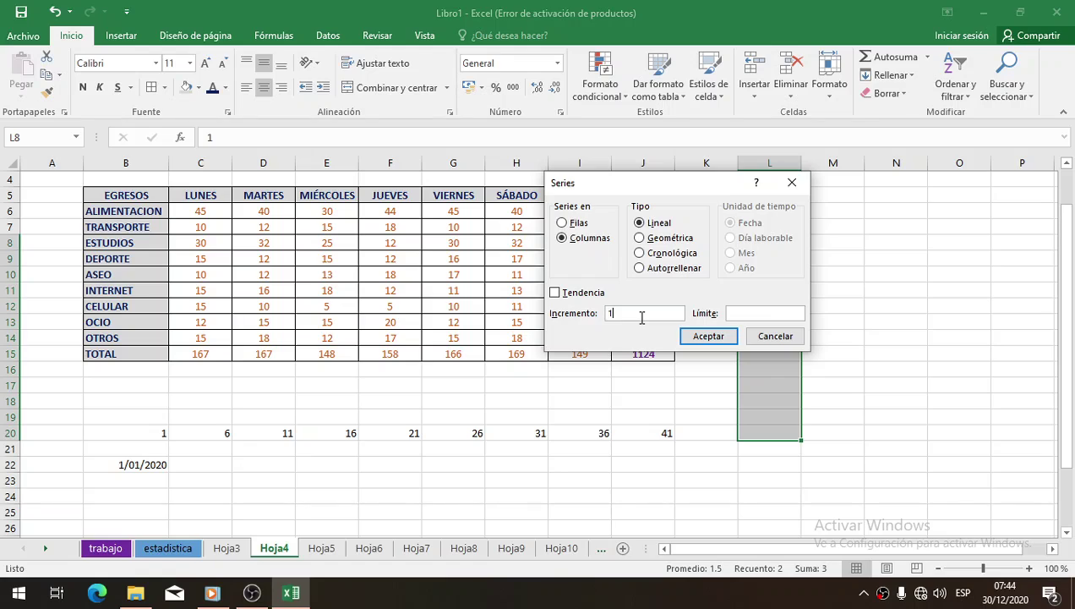
click(708, 336)
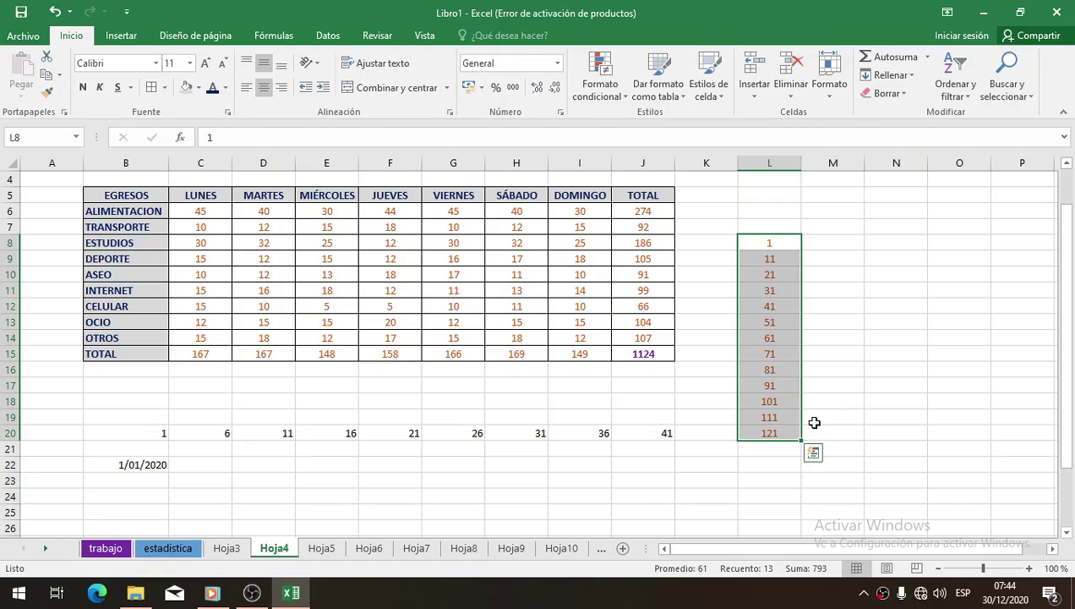
key(ctrl+z)
key(Down)
key(ctrl+z)
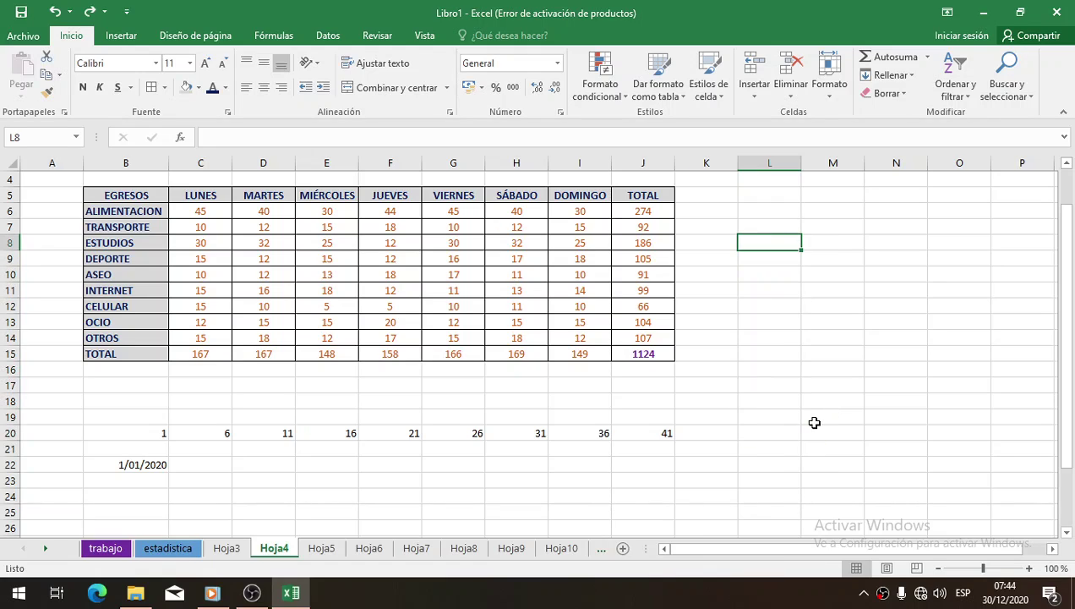
Step: Enter 1 and 2 in L8:L9, extend the series down to L21 with AutoFill, and remove it all
text(1)
key(Return)
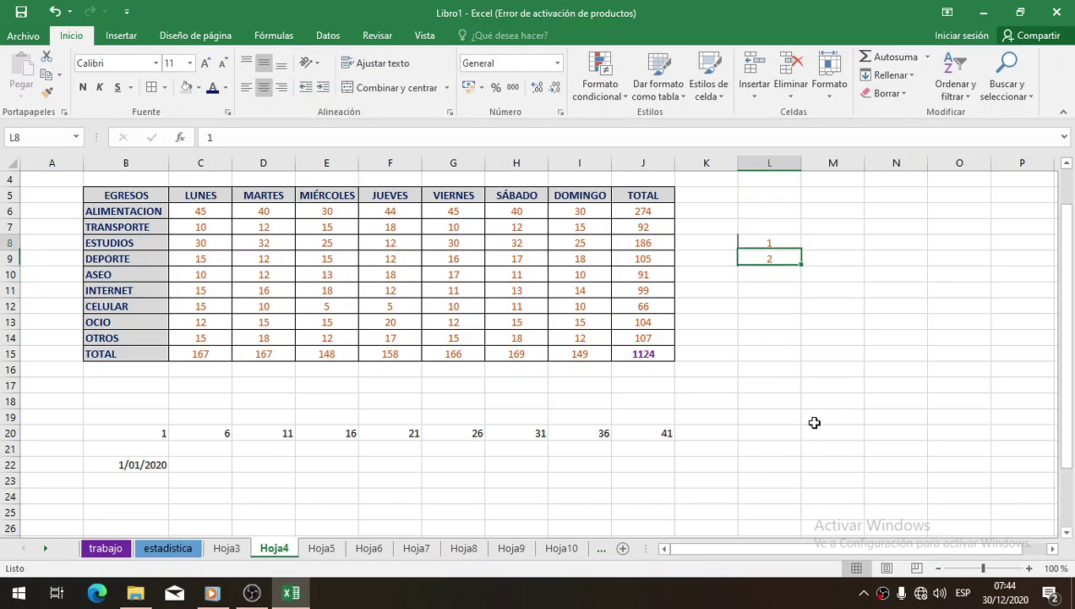
text(2)
key(Up)
key(shift+Down)
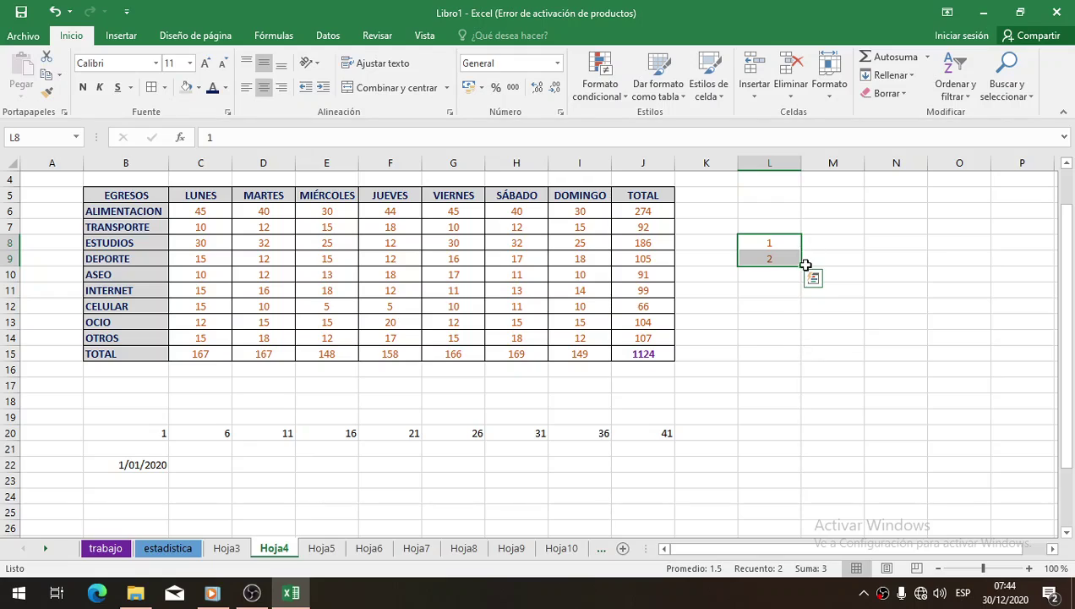
drag(802, 265, 796, 457)
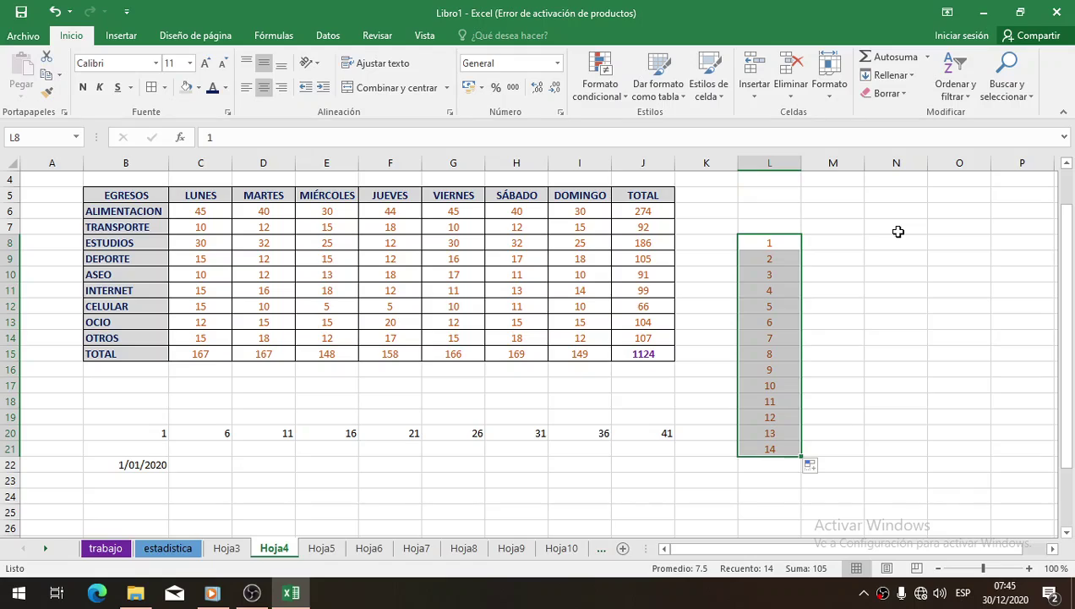
key(ctrl+z)
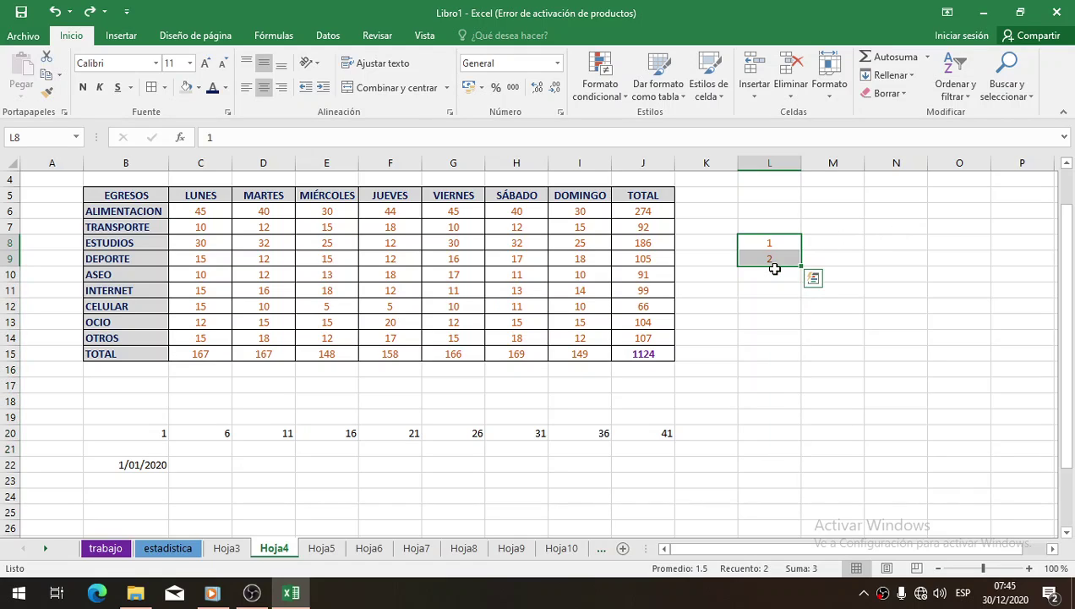
key(Delete)
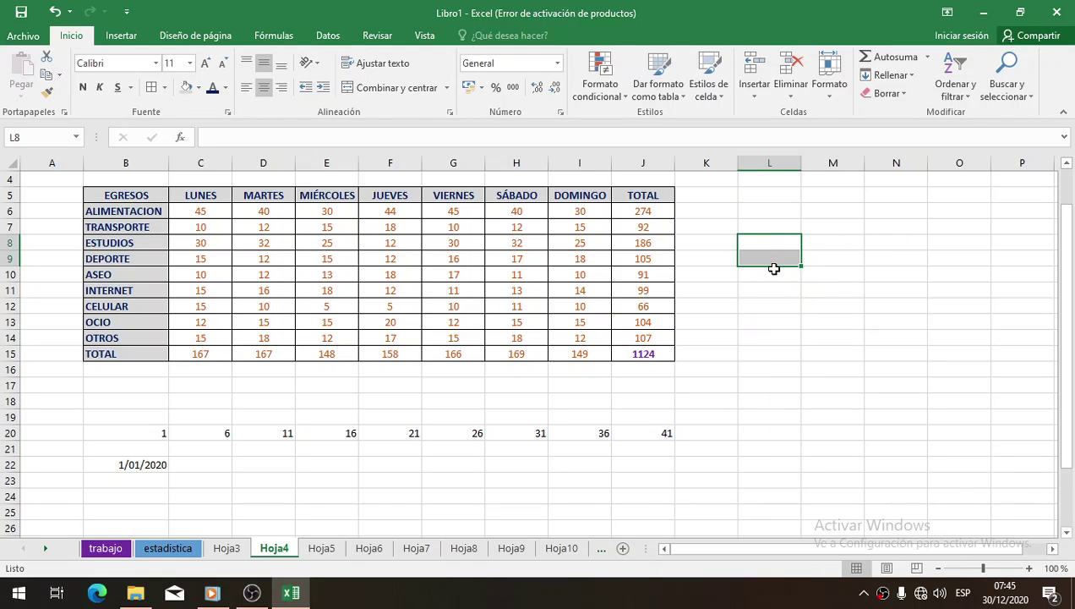
Step: Enter the date 2/01/2020 in C22, beside the first date in row 22
click(211, 467)
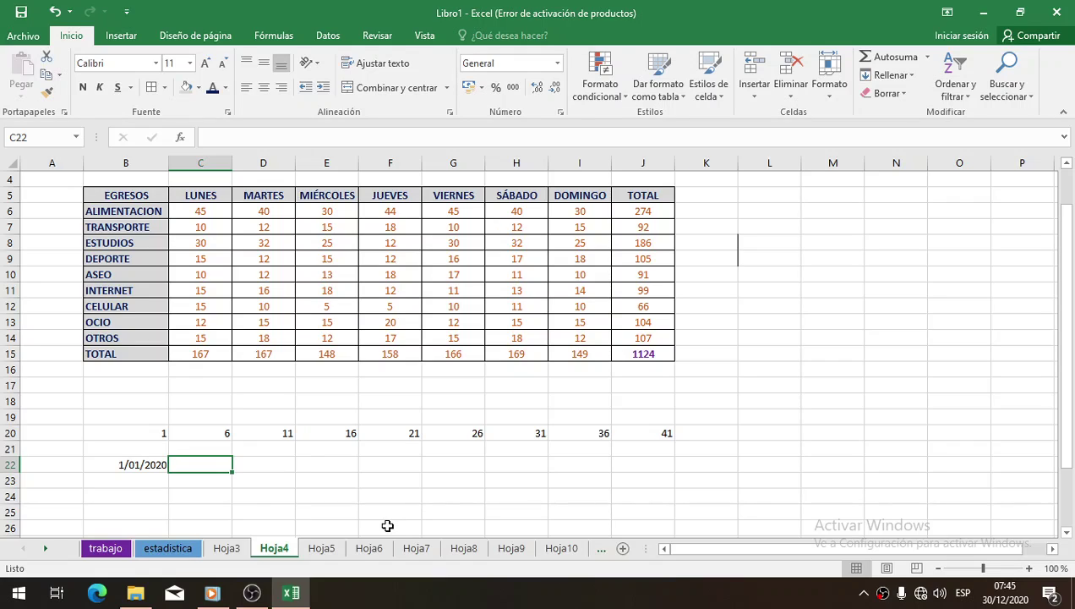
text(2/)
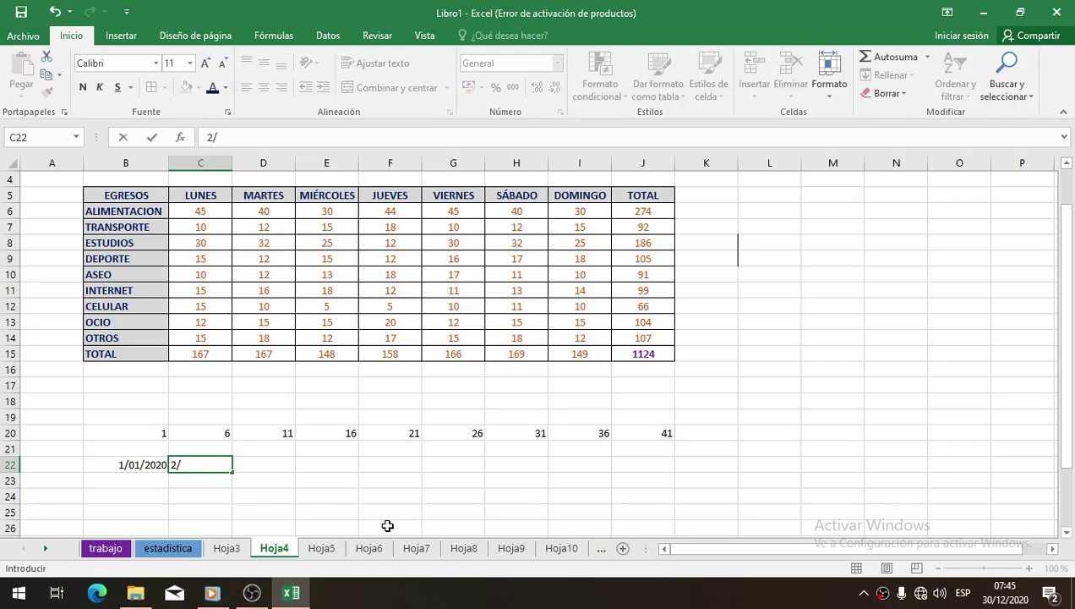
text(01/20)
key(Return)
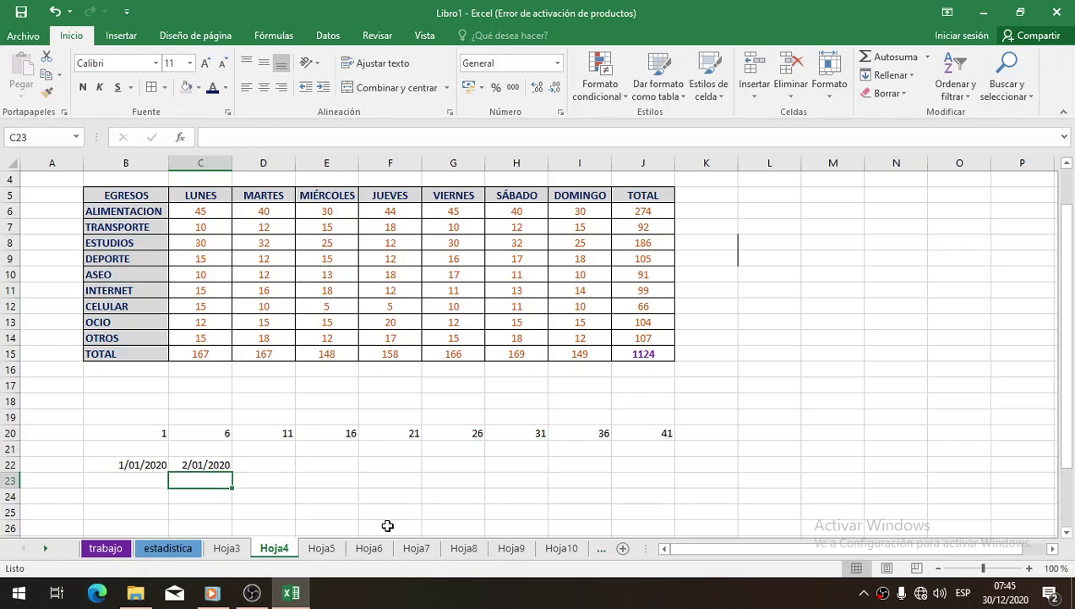
Step: Extend the daily dates in B22:C22 across to J22 with AutoFill, and undo the fill
key(Up)
key(Left)
key(shift+Right)
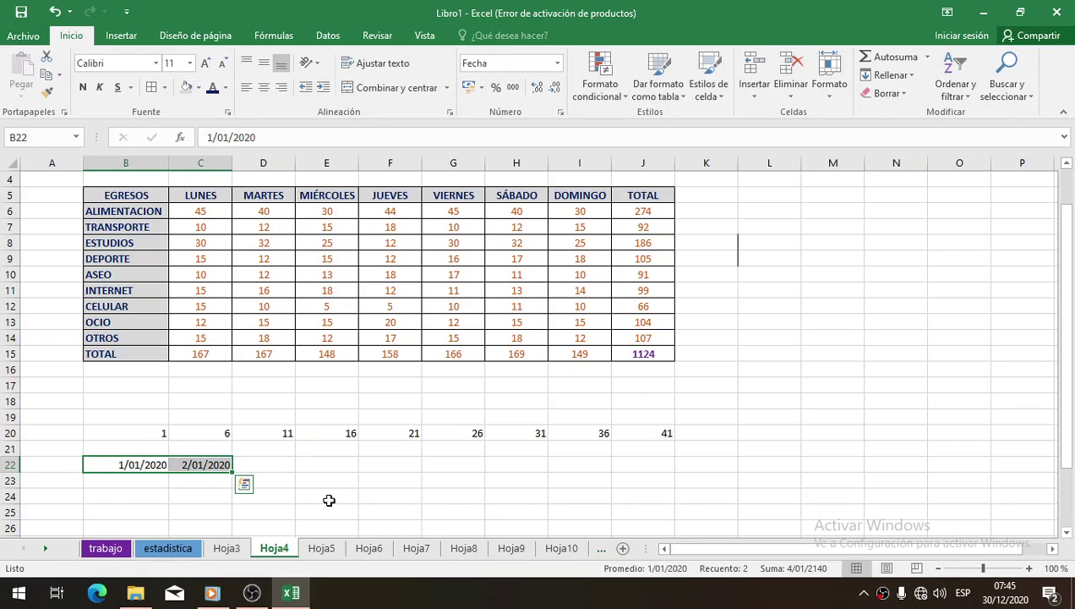
drag(230, 474, 675, 472)
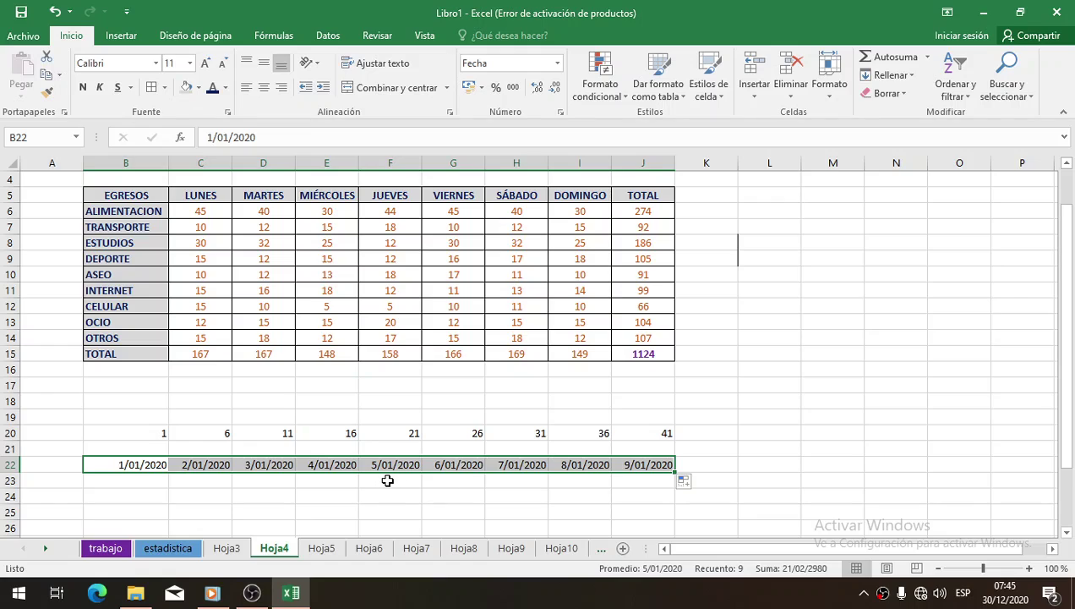
key(ctrl+z)
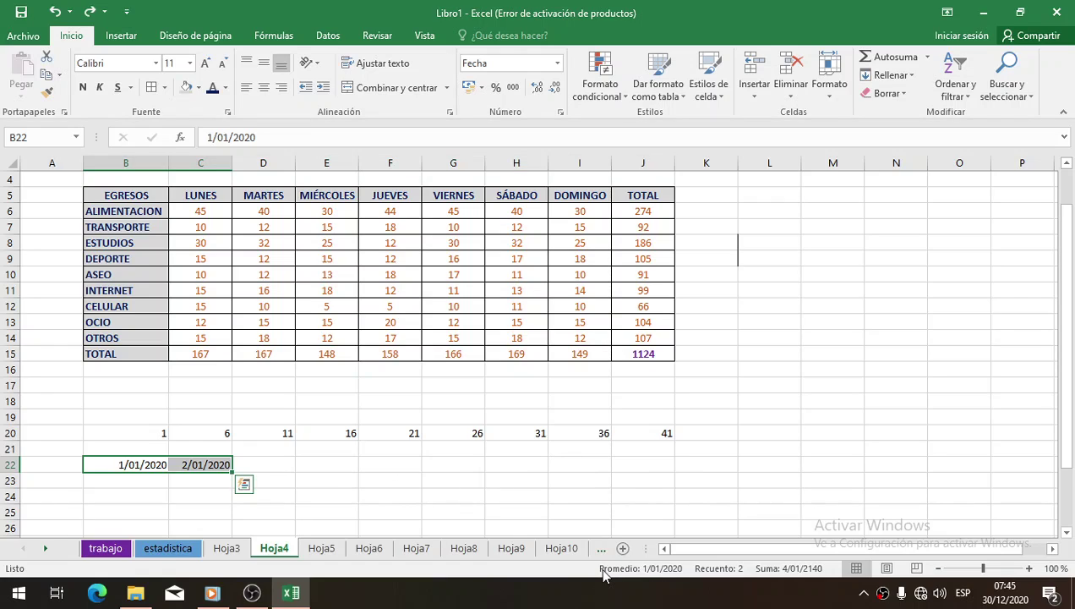
Step: Fill B22:J22 with a Cronológica series in Filas, using Fecha as the time unit and an increment of 1
click(336, 492)
drag(140, 464, 644, 467)
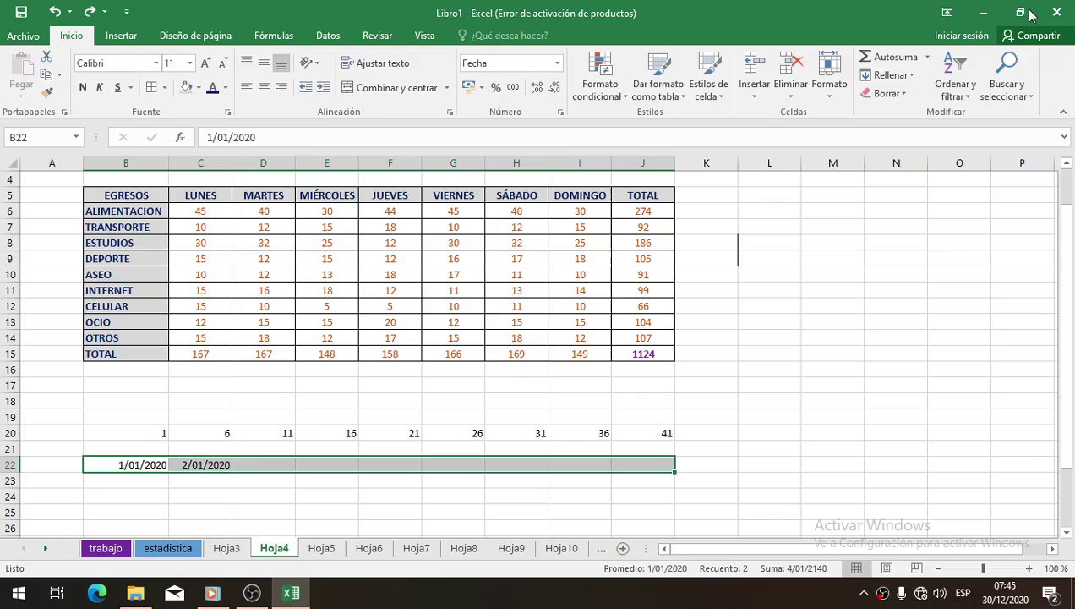
click(913, 76)
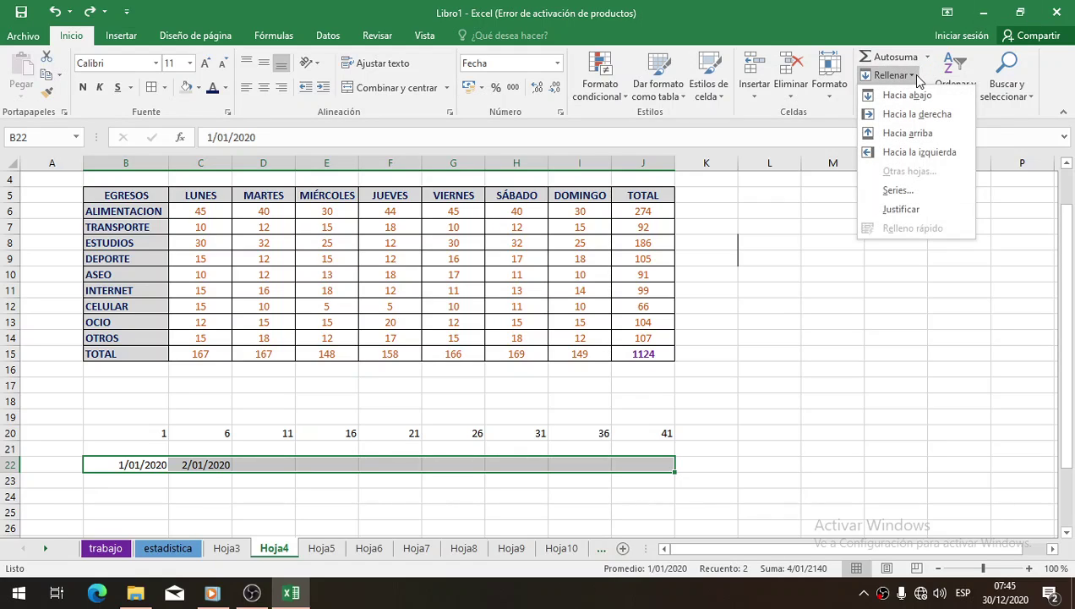
click(923, 187)
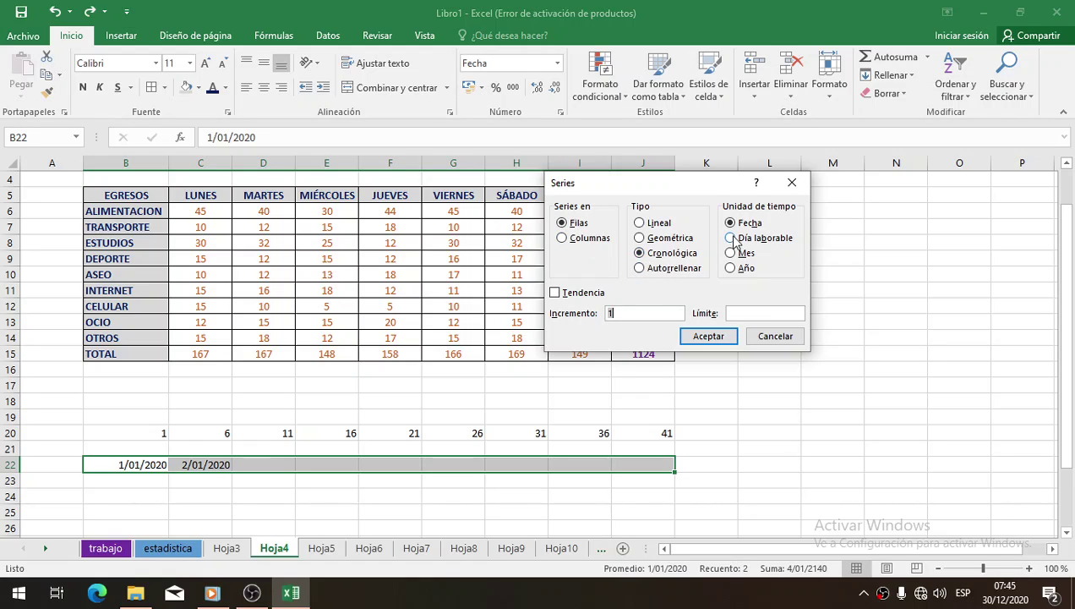
click(708, 335)
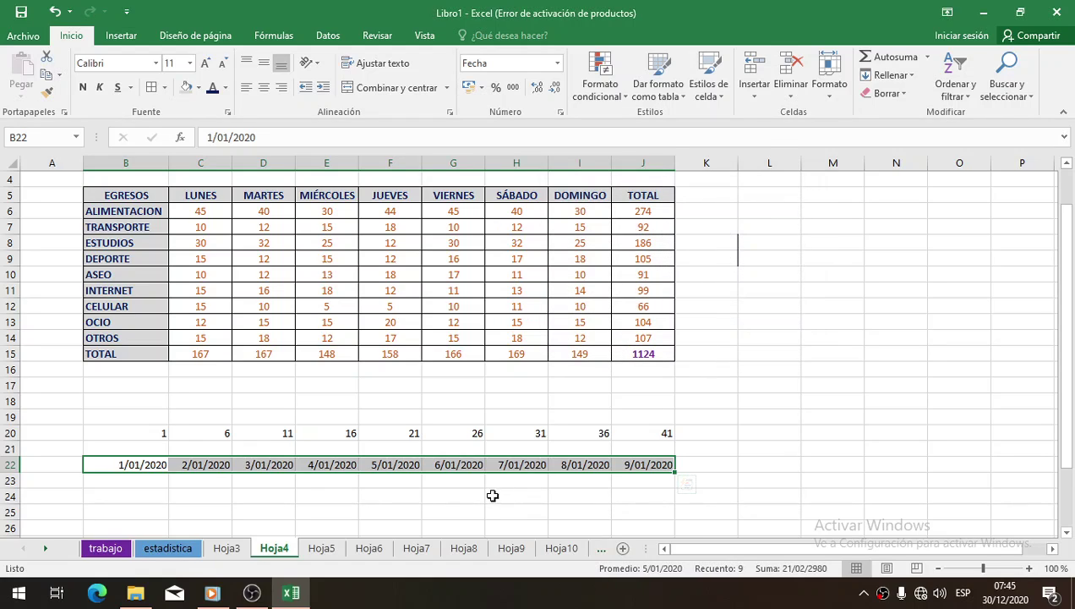
click(302, 484)
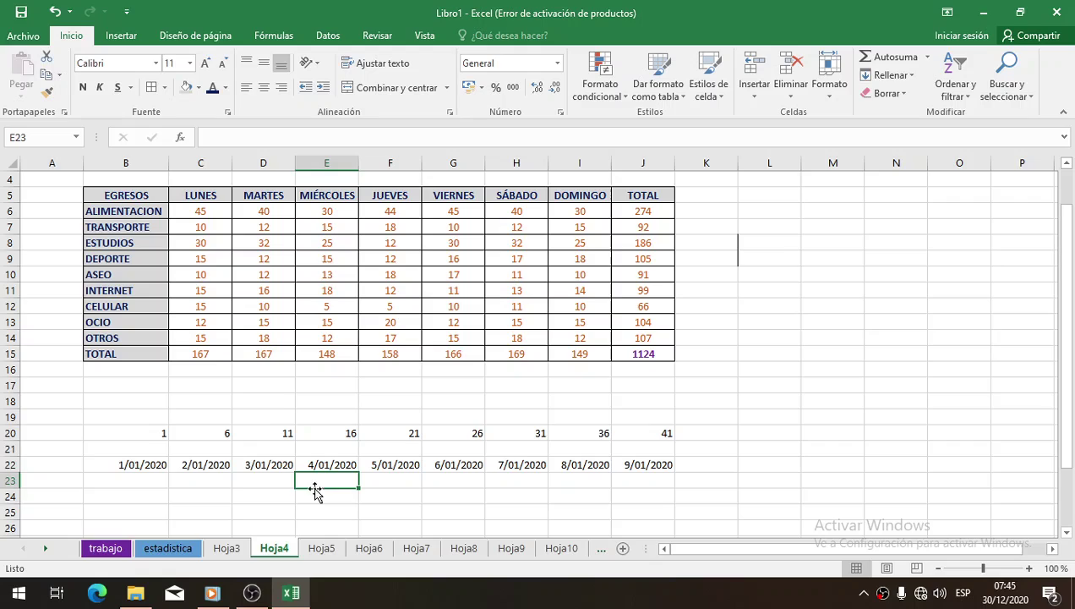
Step: Change the date in C22 to 01/02/2020 and clear the remaining dates in D22:J22
click(174, 468)
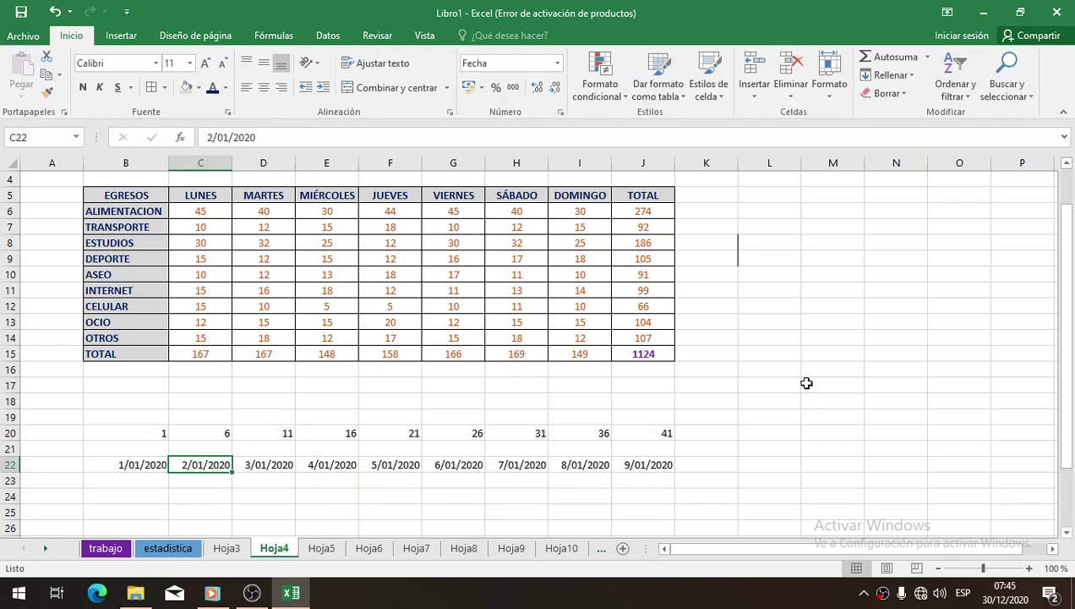
text(0)
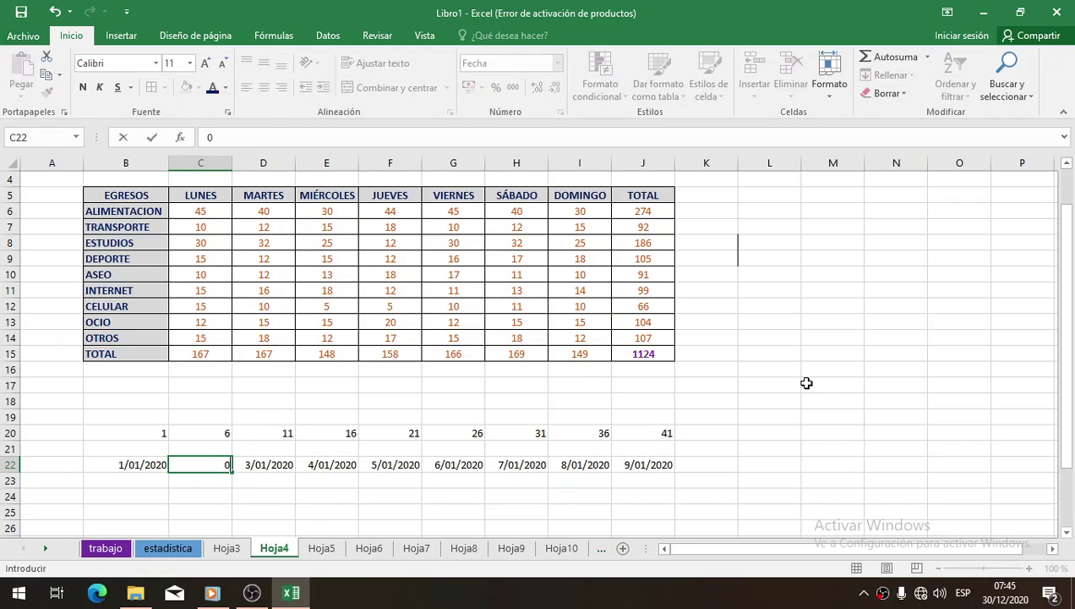
text(1/02/2020)
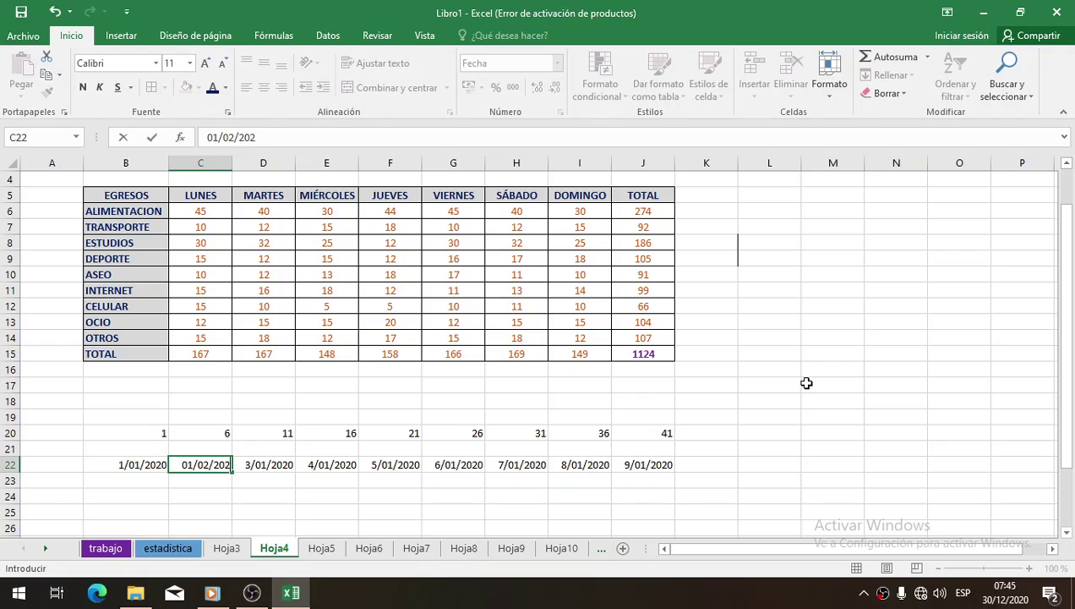
key(ctrl+Return)
key(Right)
key(shift+Right)
key(shift+Right)
key(shift+Right)
key(shift+Right)
key(shift+Right)
key(shift+Right)
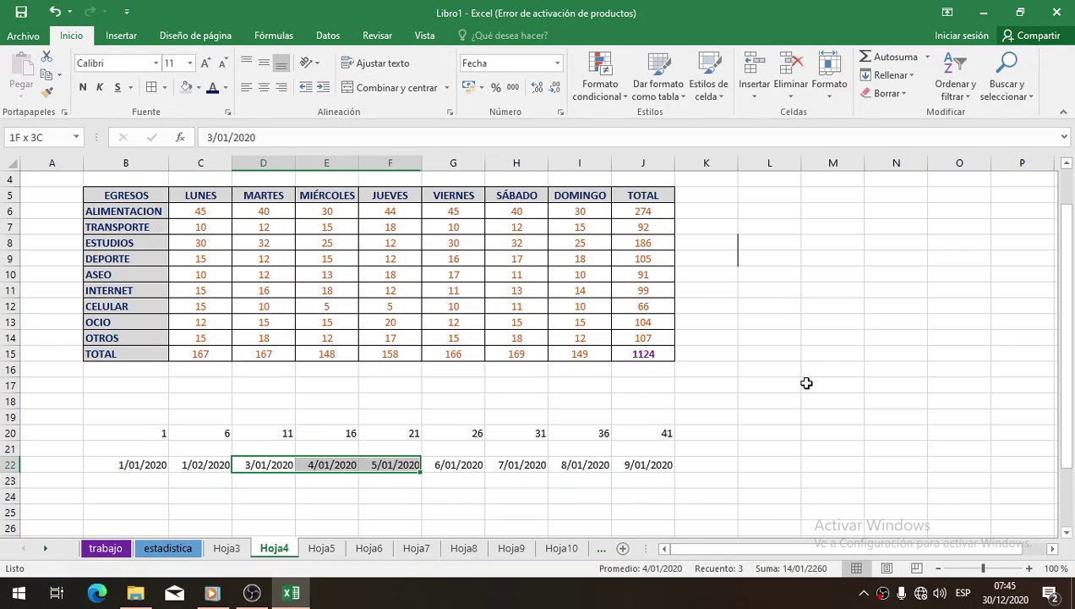
key(ctrl+c)
key(Delete)
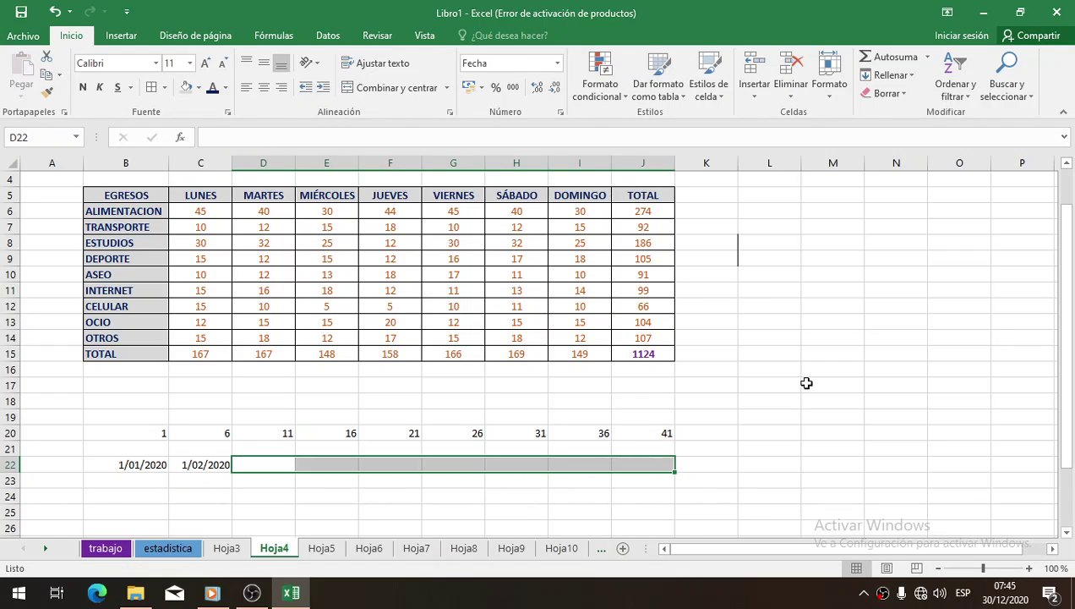
Step: Extend the monthly dates in B22:C22 across to J22 with AutoFill, and undo the fill
drag(144, 464, 681, 485)
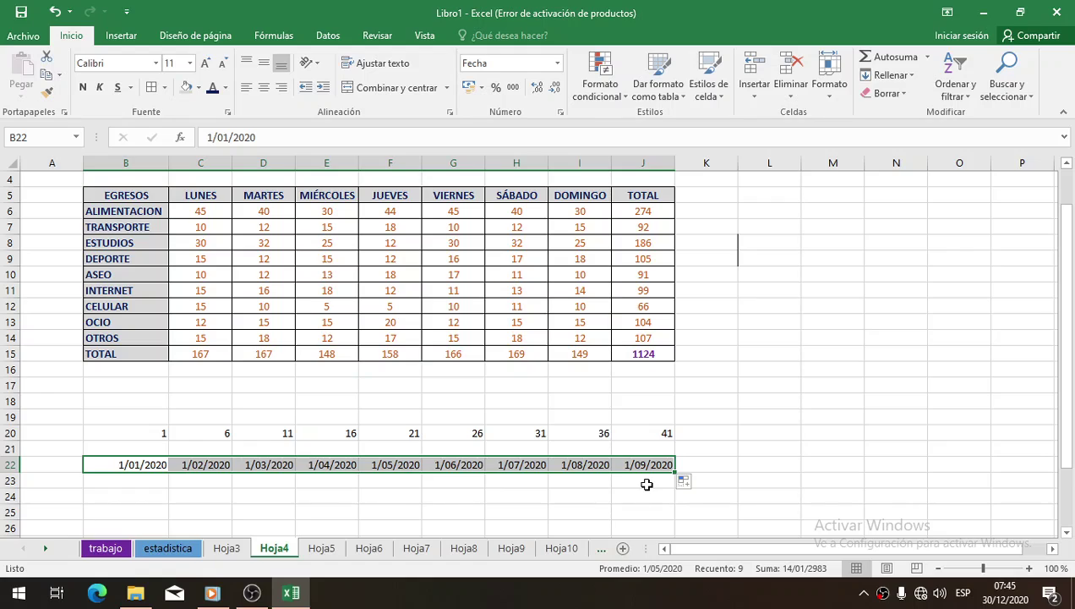
key(ctrl+z)
Step: Fill B22:J22 with a Cronológica series in Filas by Mes with an increment of 1, and undo it
drag(139, 463, 668, 465)
click(890, 74)
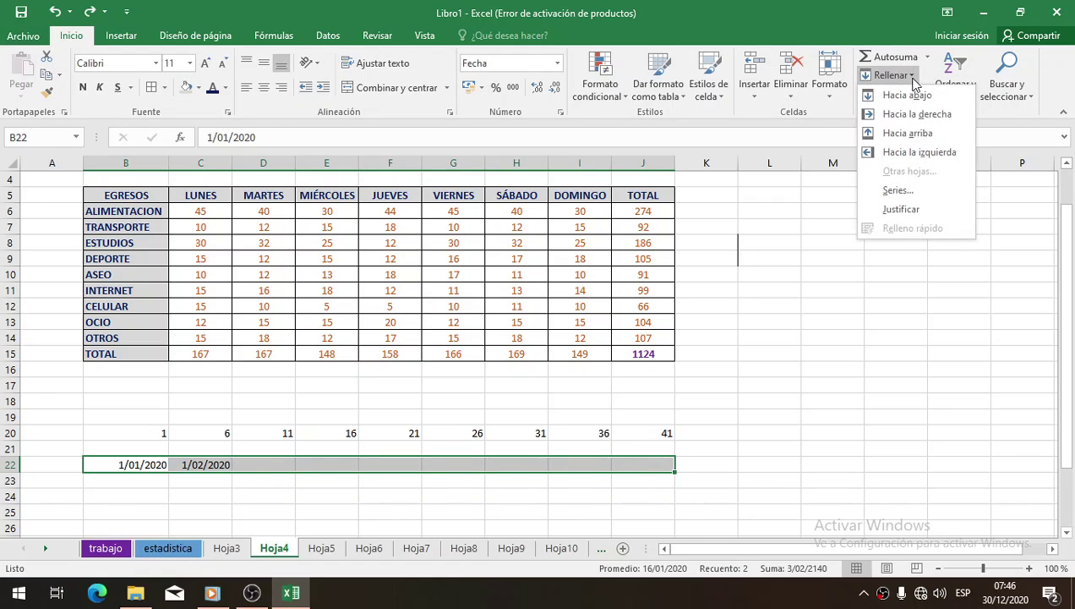
click(930, 197)
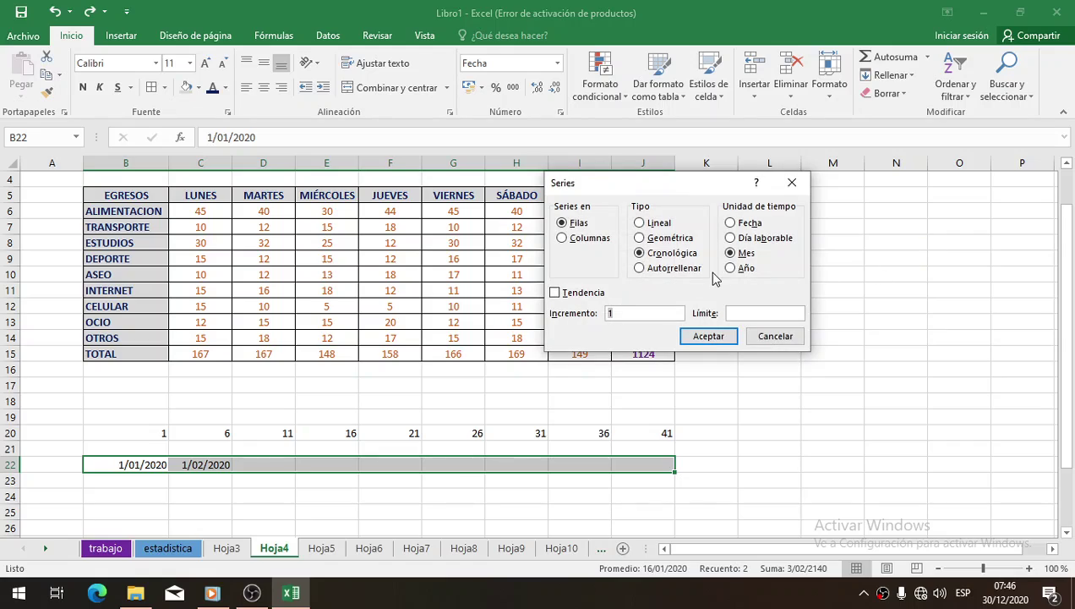
click(732, 253)
click(710, 337)
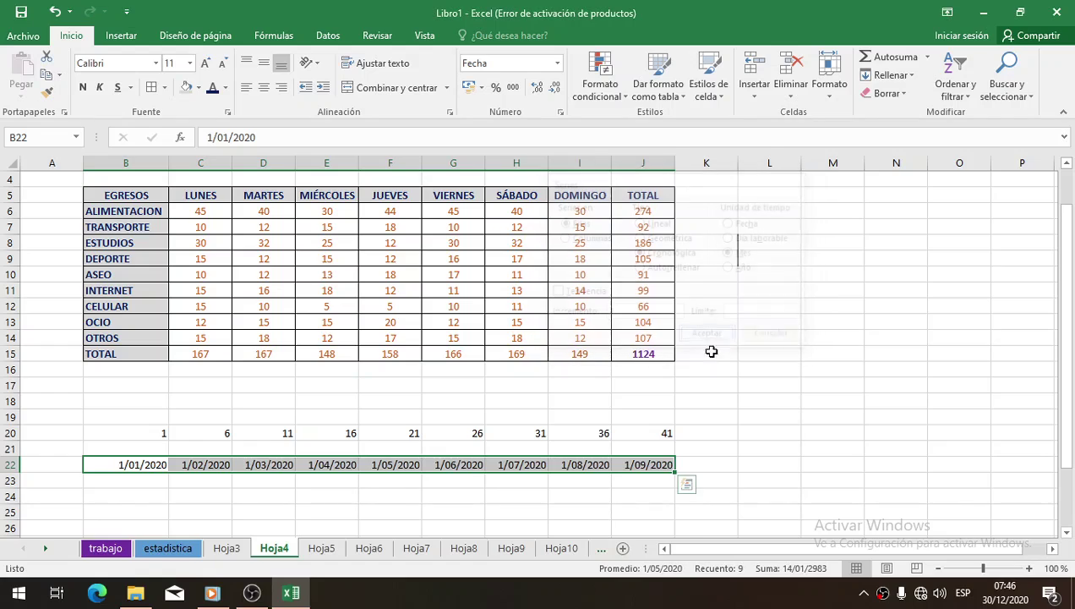
click(256, 497)
drag(143, 465, 191, 461)
key(ctrl+z)
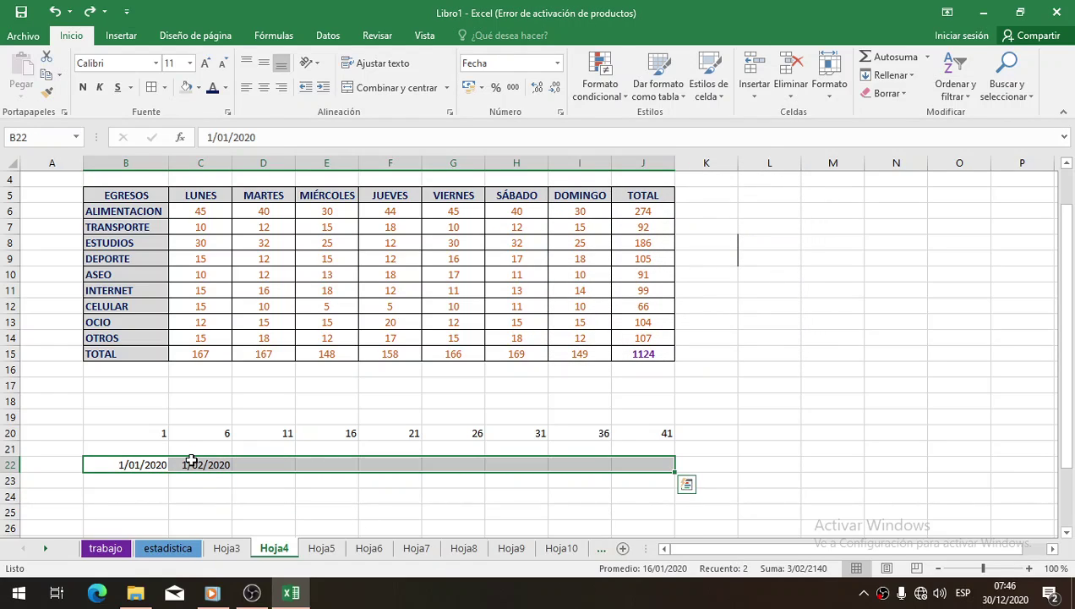
Step: Fill B22:J22 with a Cronológica series in Filas by Mes, using an increment of 2
click(910, 78)
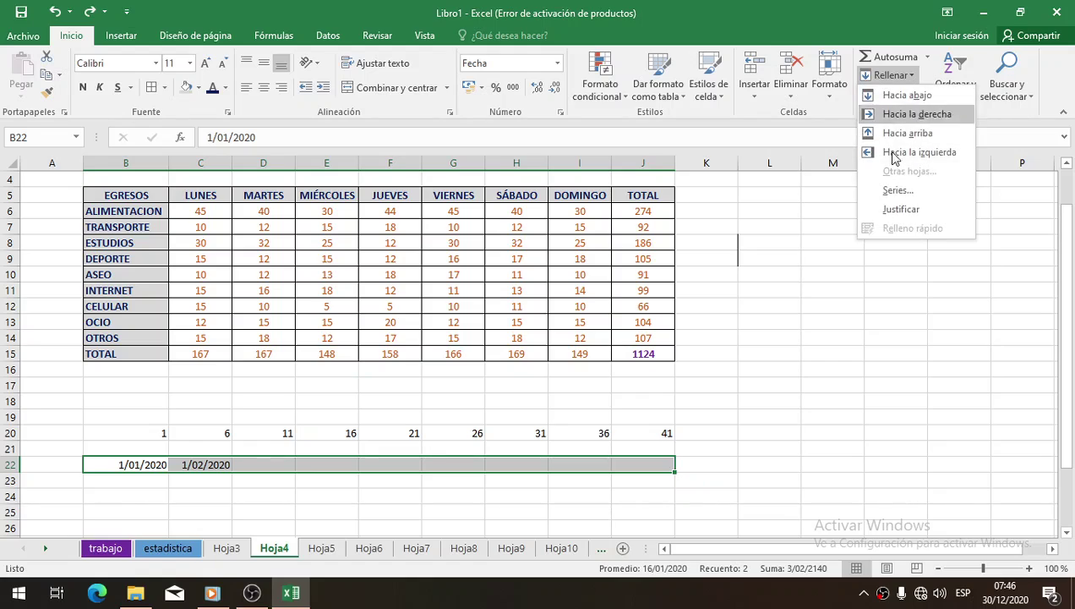
click(890, 189)
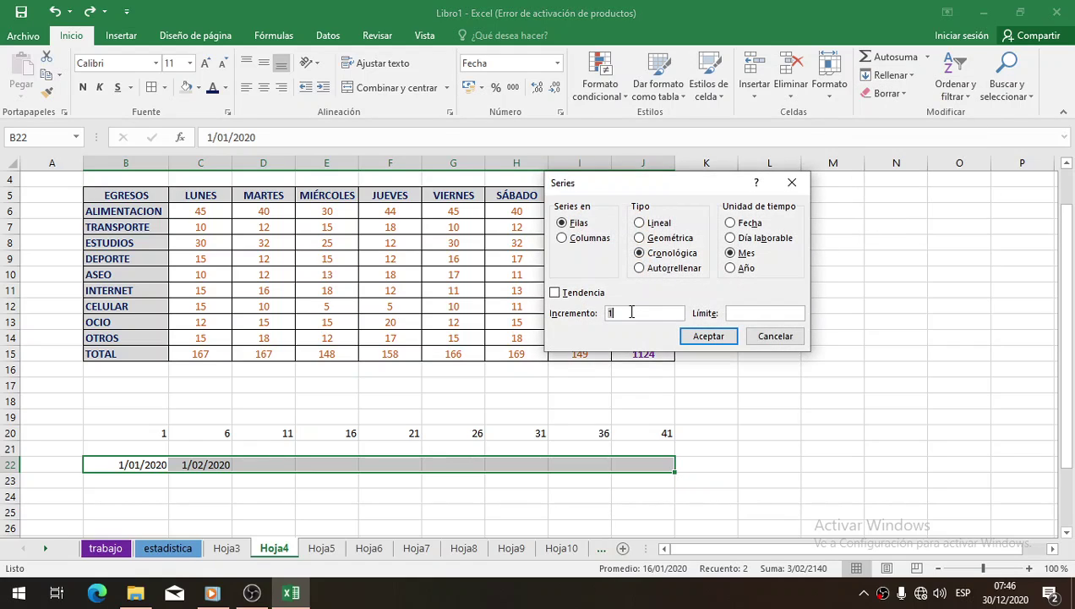
click(715, 336)
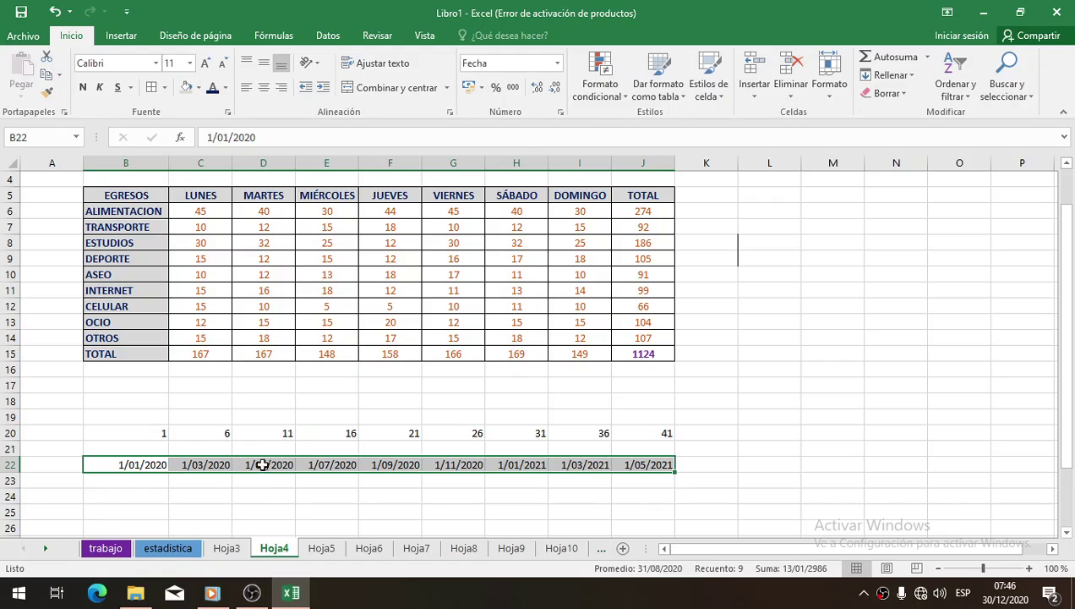
Step: Clear the contents of rows 20 to 24, removing the sample number and date series
drag(10, 433, 3, 496)
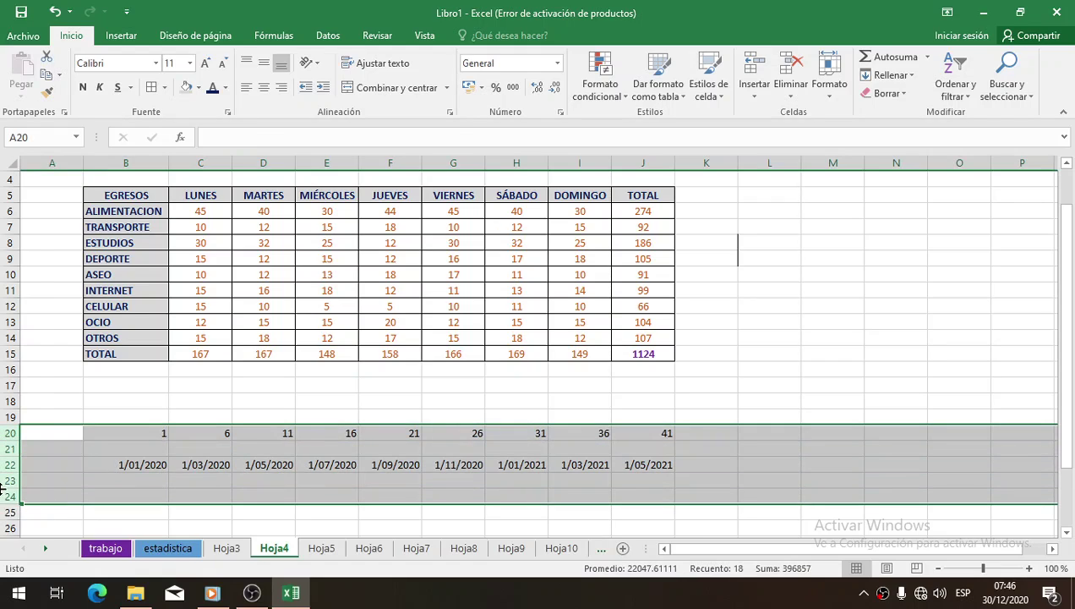
key(Delete)
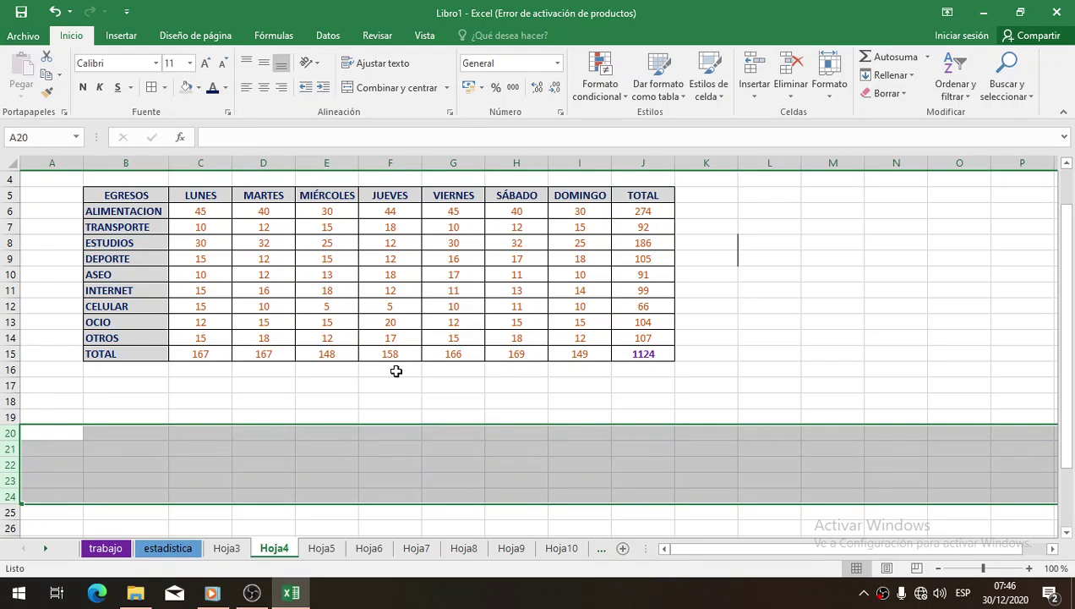
click(405, 414)
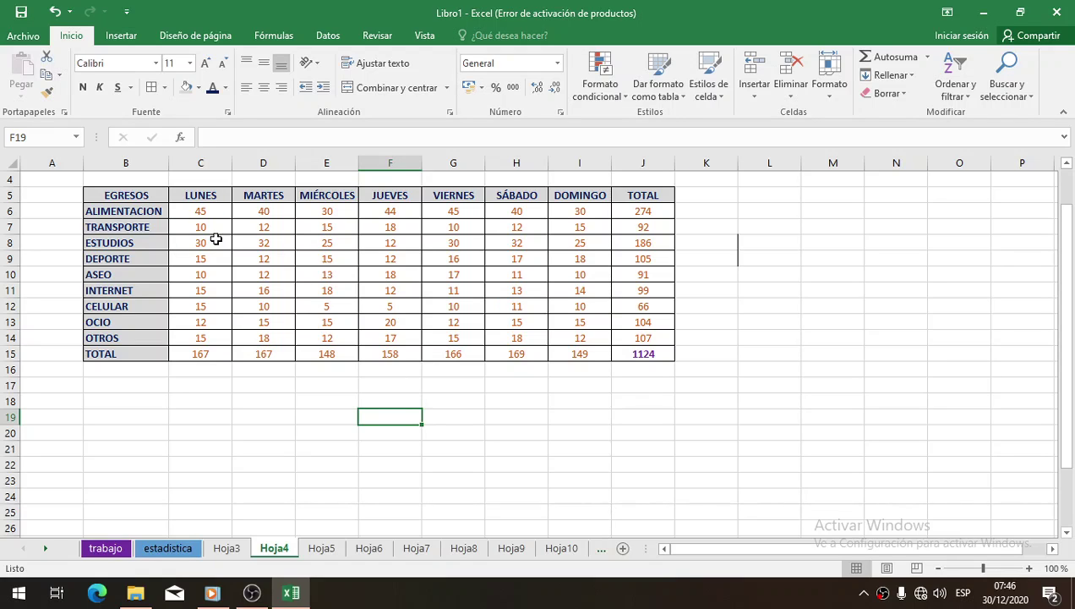
Step: Examine the GASTOS POR SEMANA table's header row B5:J5 and the daily amounts and totals in C6:I15
click(559, 239)
scroll(596, 278, up, 1)
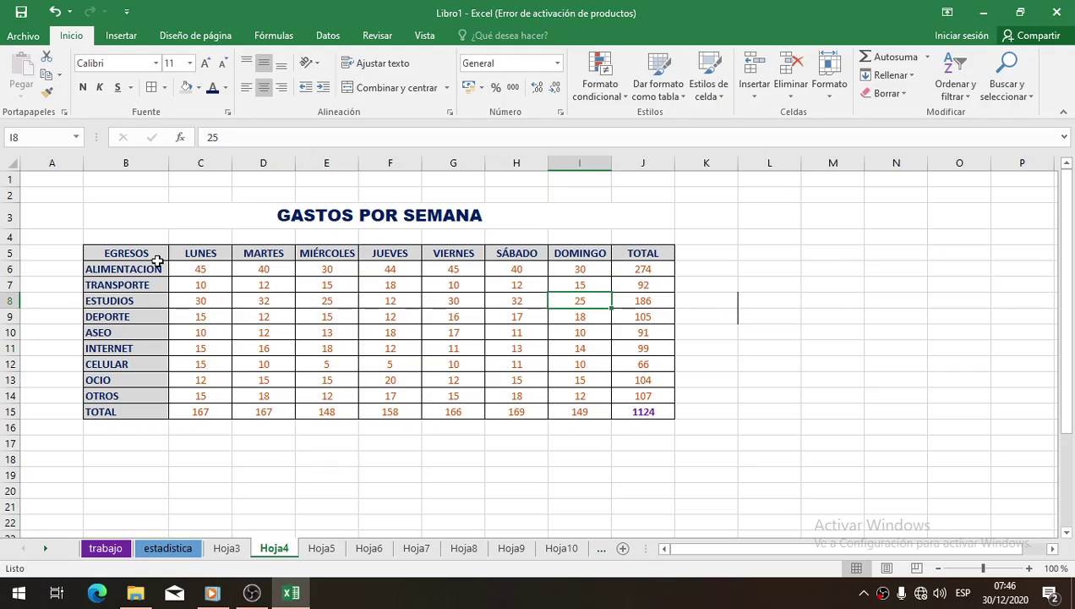
drag(140, 253, 636, 246)
click(571, 328)
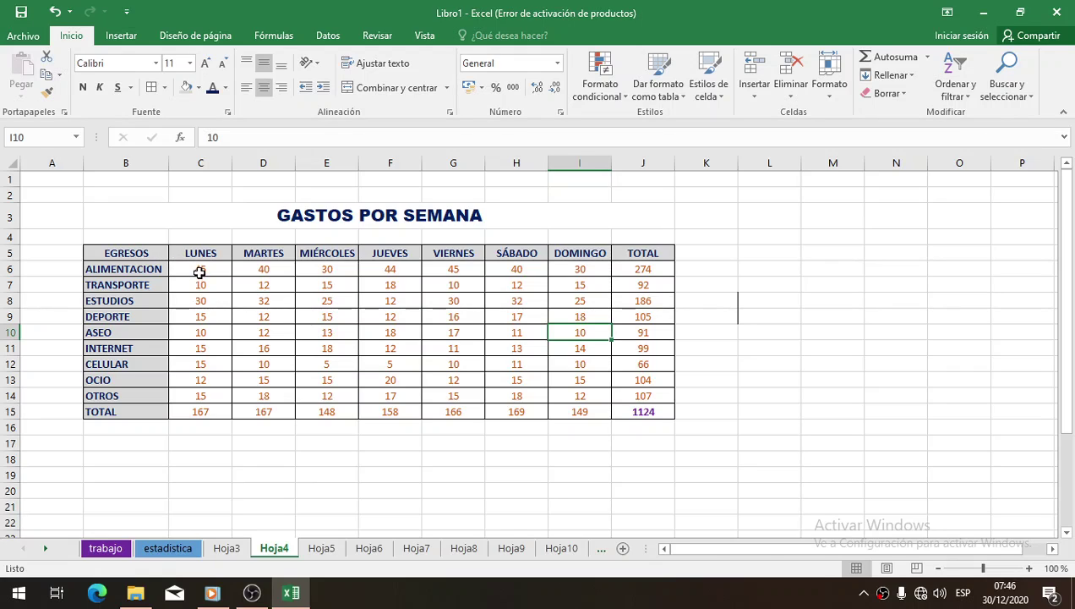
drag(200, 271, 588, 415)
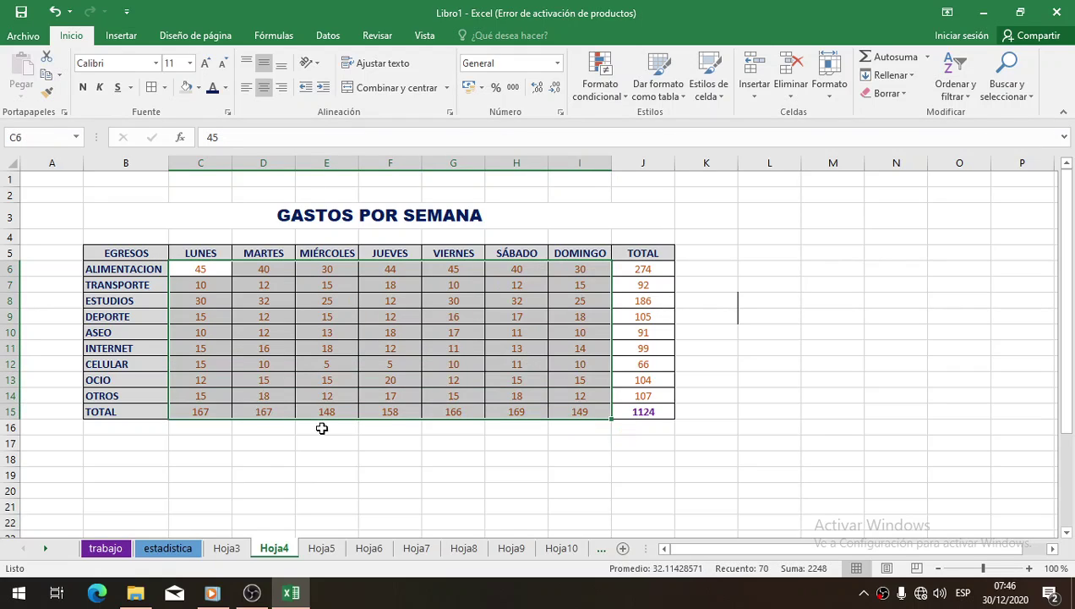
Step: Apply a filter to the range C5:I15, from the LUNES header to the DOMINGO totals
click(233, 459)
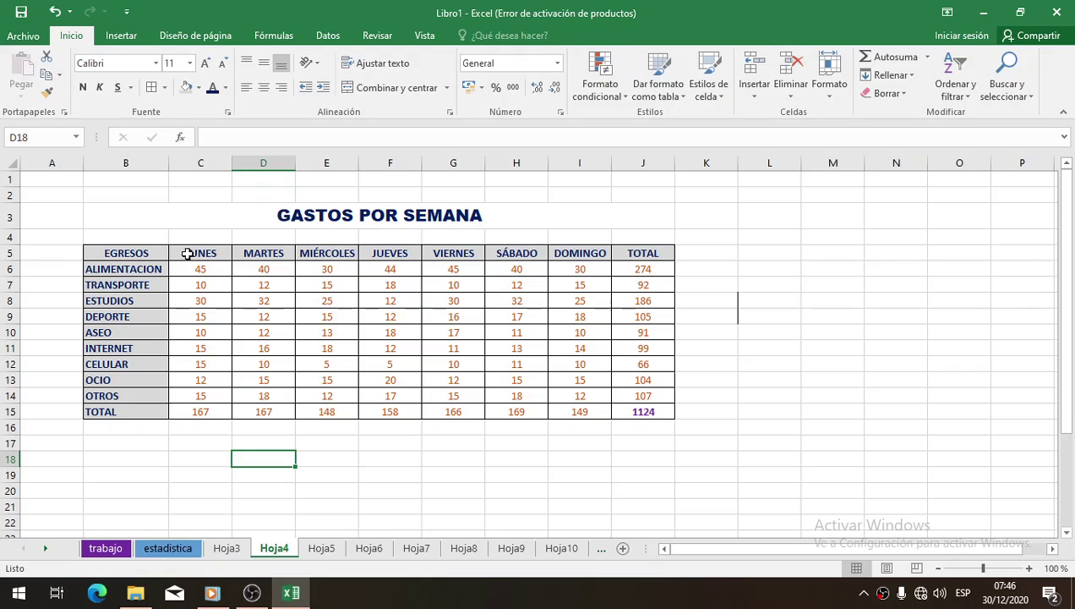
drag(186, 253, 597, 415)
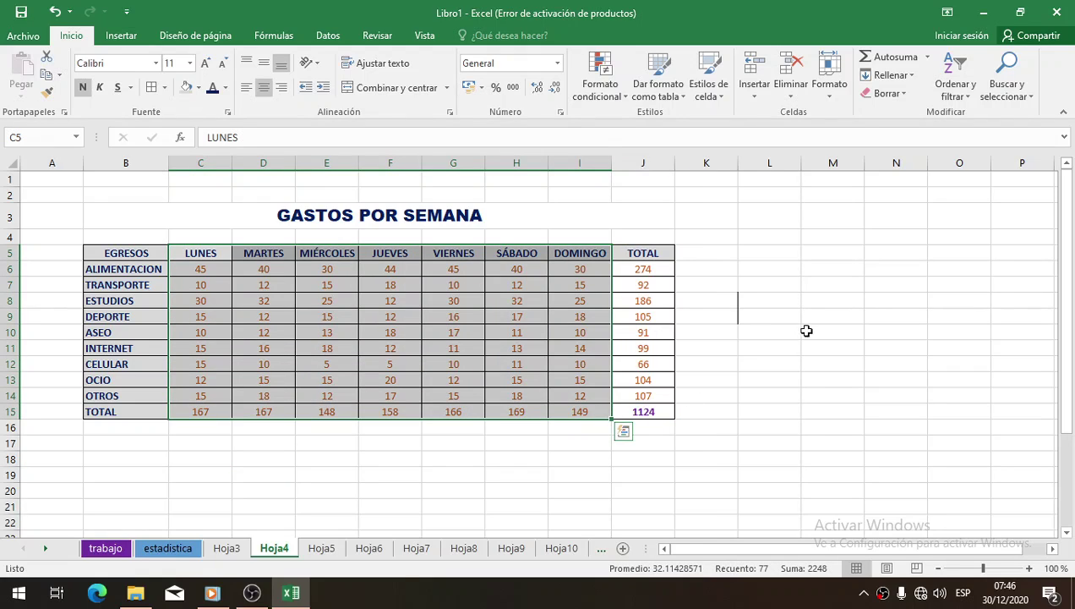
click(969, 99)
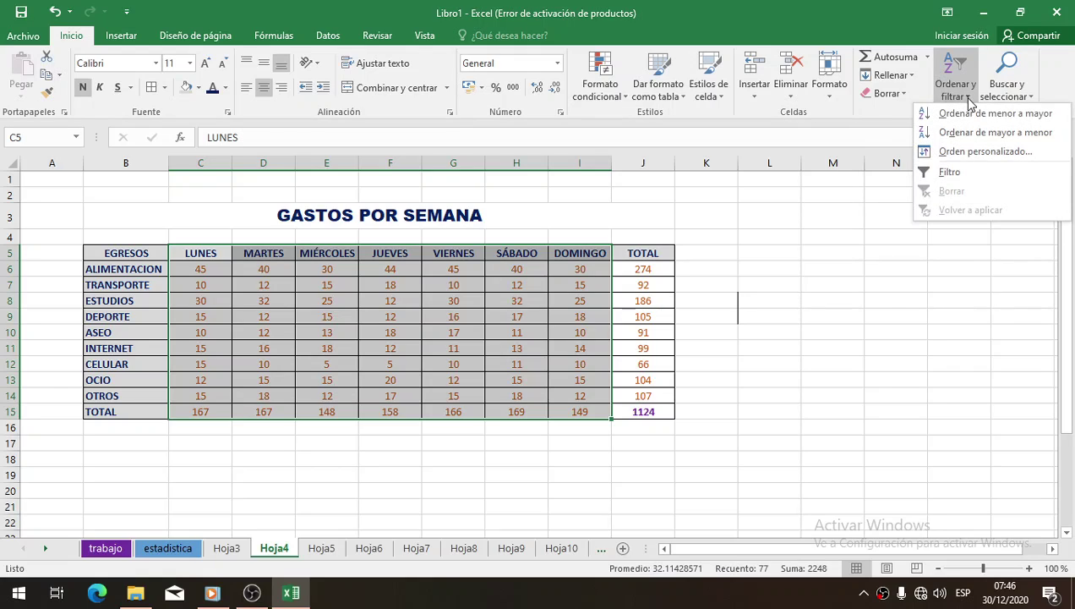
click(977, 181)
click(268, 505)
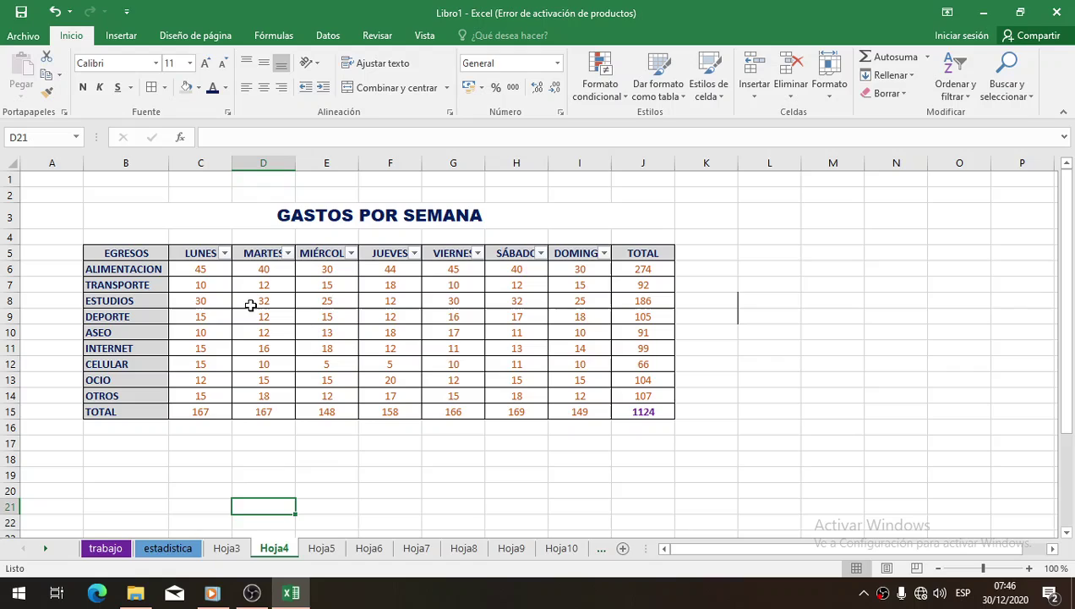
Step: Review the LUNES column's sort and filter options, then sort it from smallest to largest and undo that sort
click(225, 254)
click(239, 224)
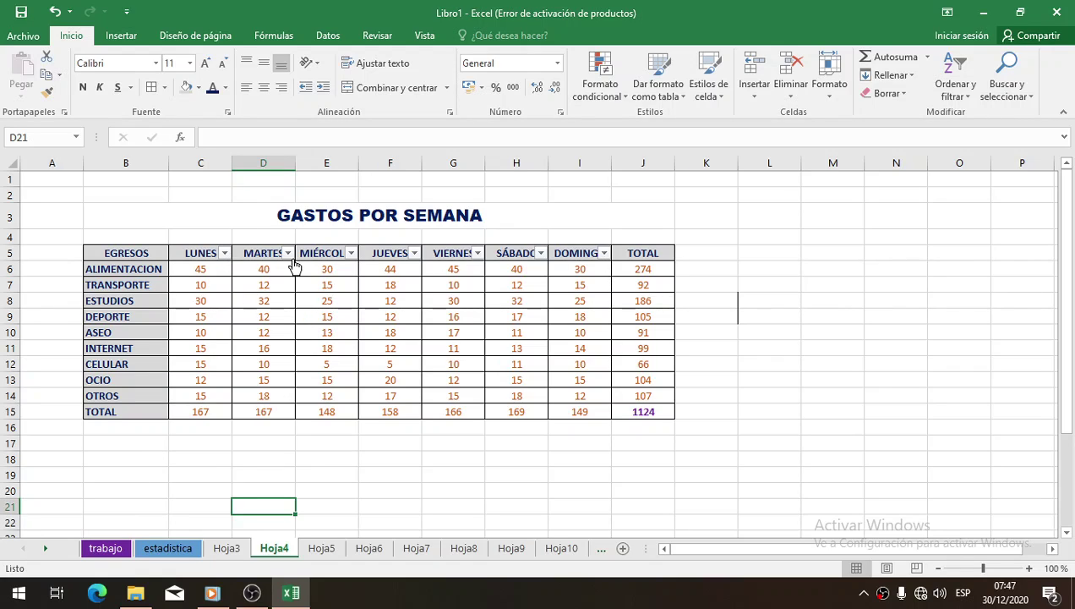
click(224, 253)
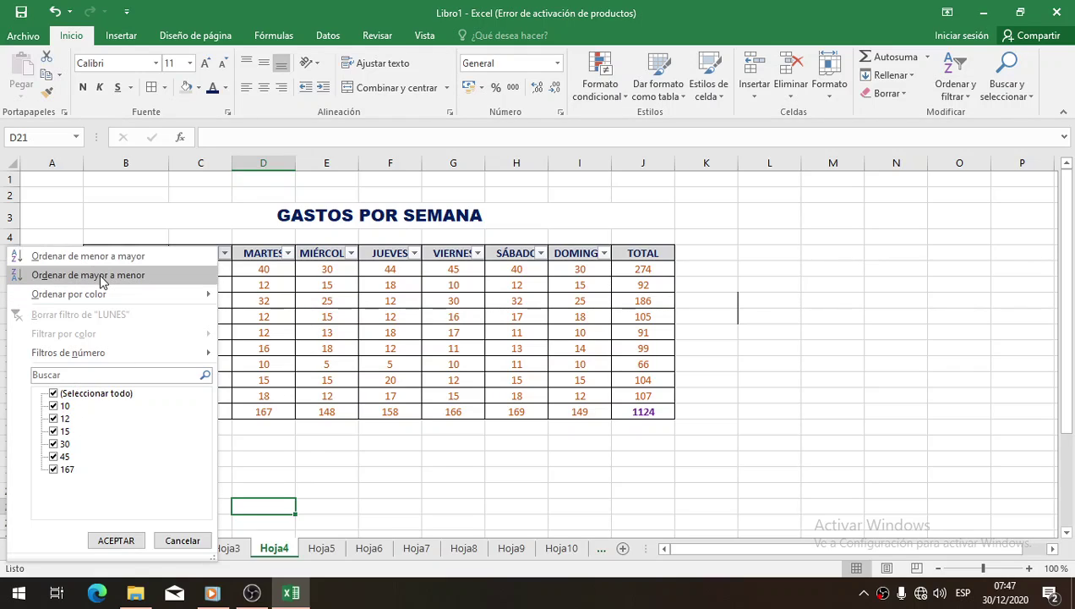
mouse_move(115, 298)
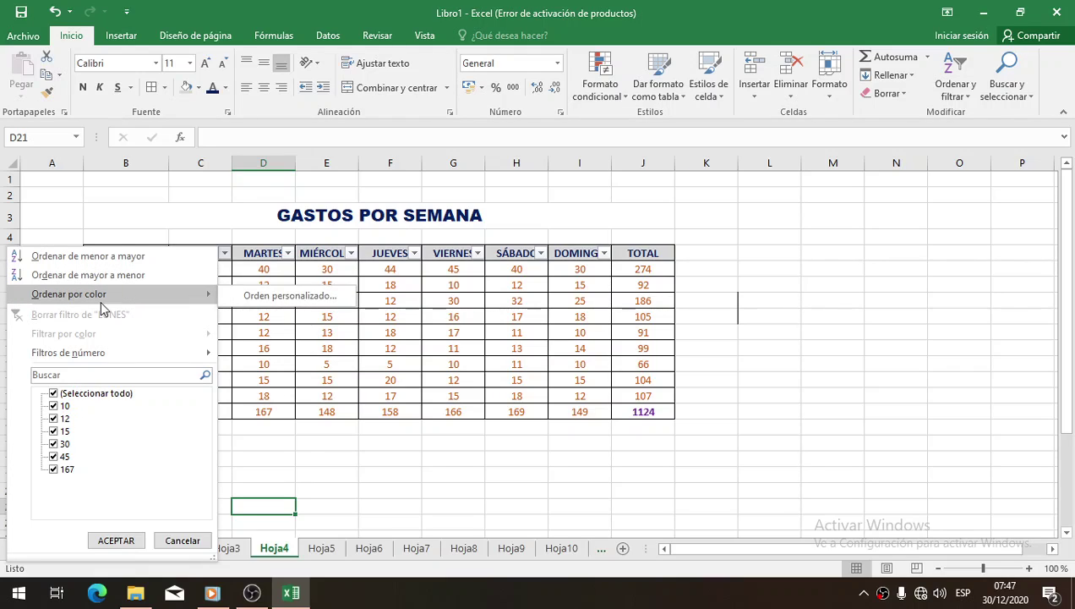
click(340, 331)
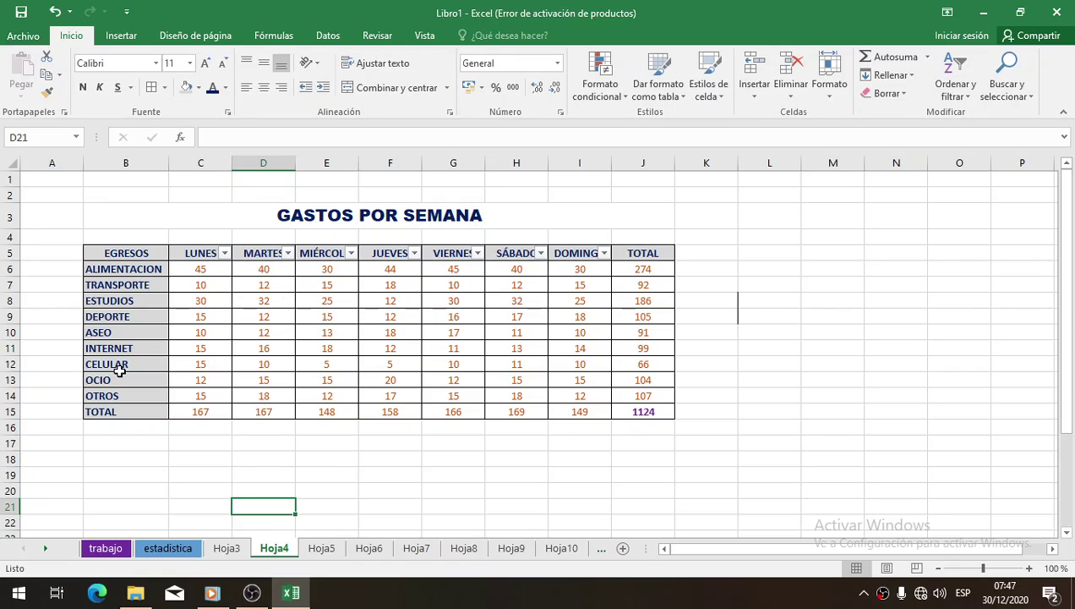
click(224, 253)
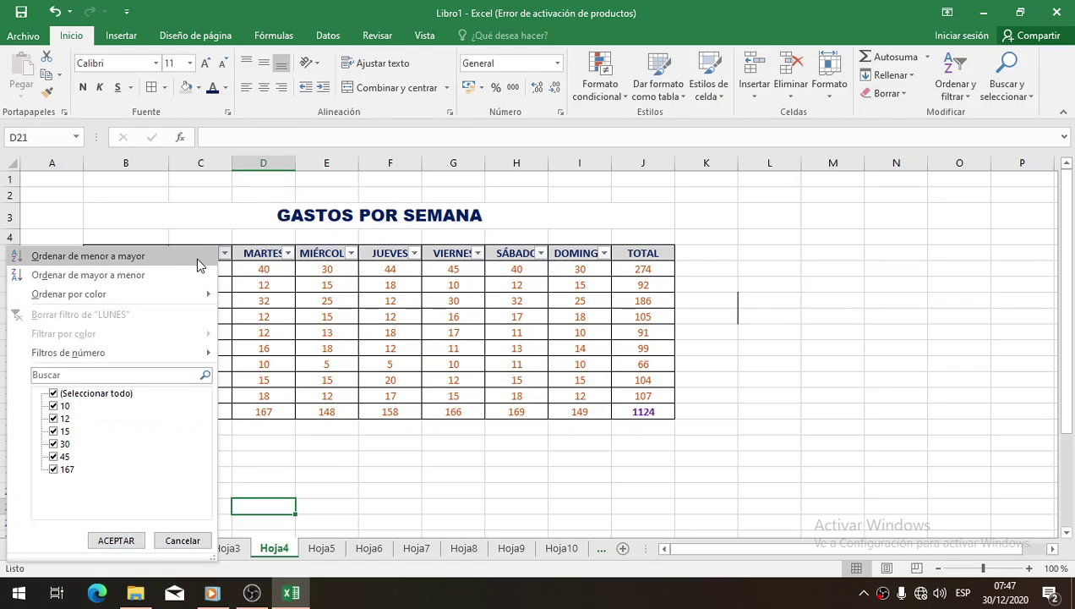
click(182, 257)
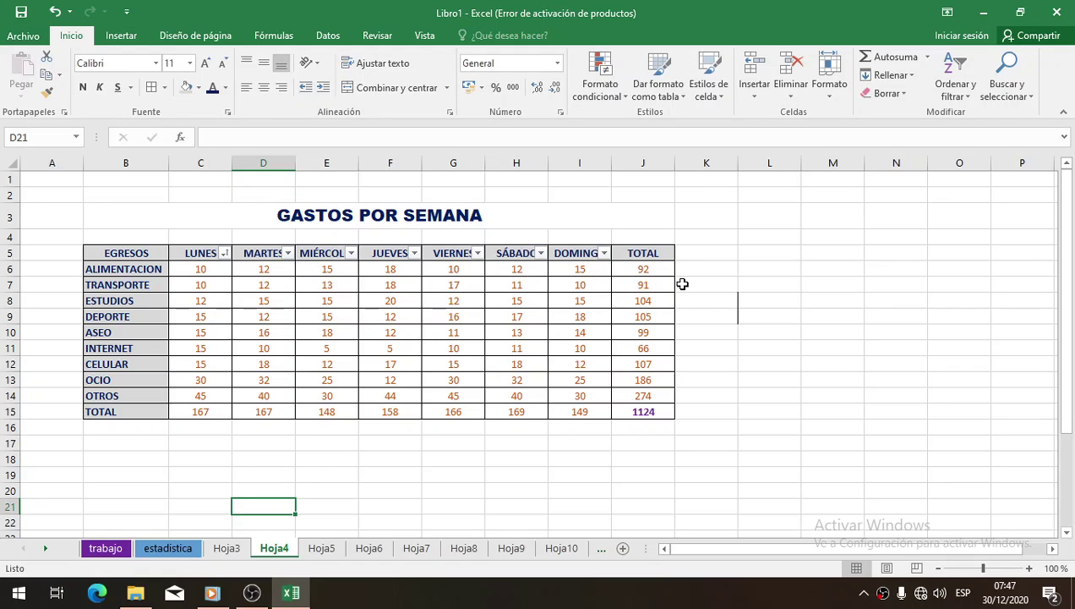
key(ctrl+z)
click(592, 349)
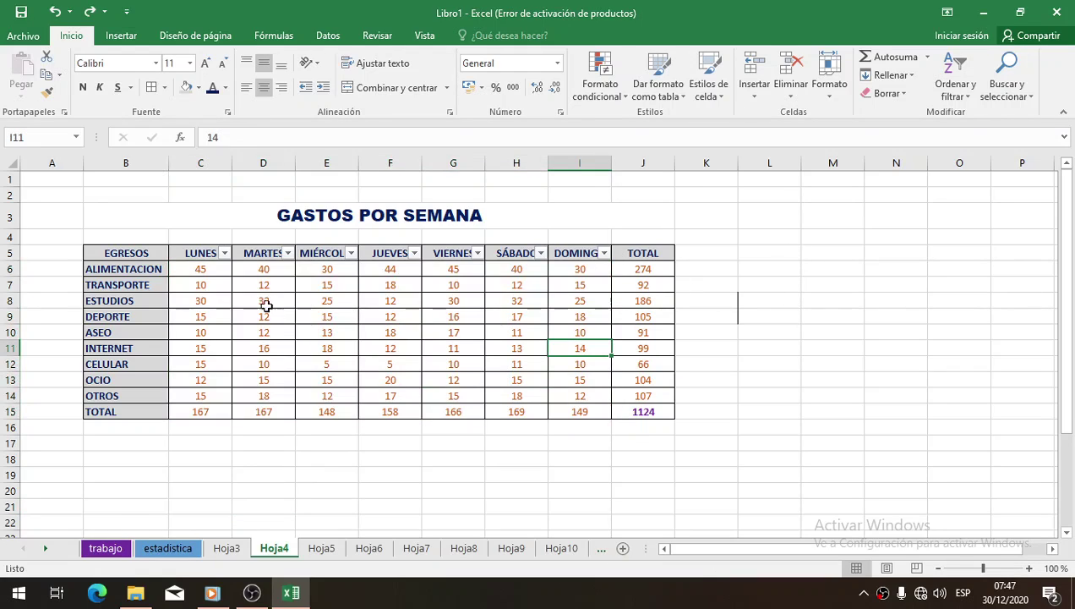
Step: Fill the ESTUDIOS amounts C8:I8 with dark green and the CELULAR amounts C12:I12 with standard blue
drag(203, 300, 603, 299)
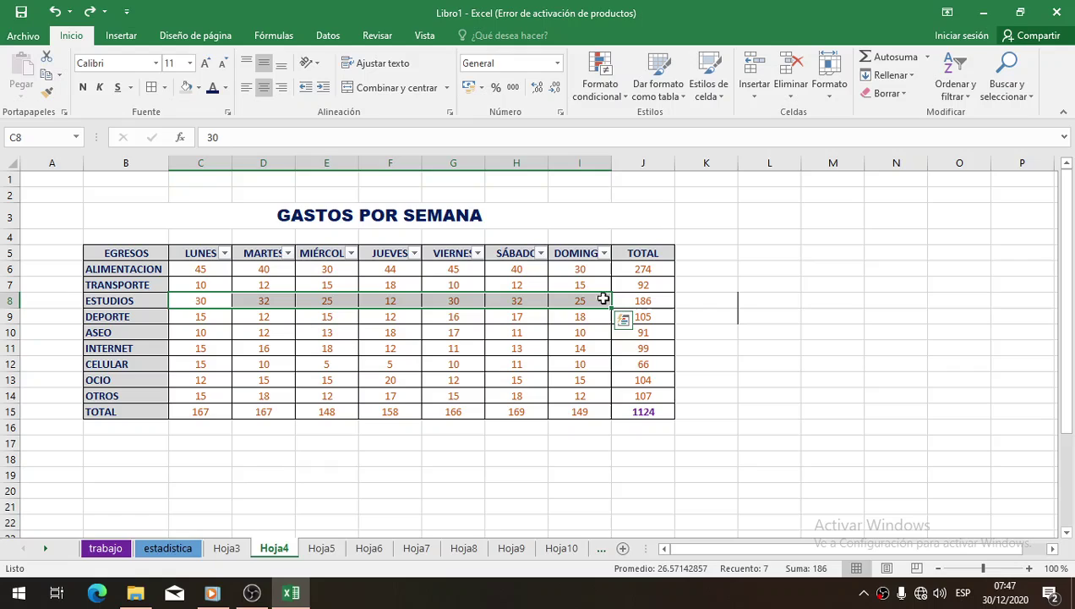
click(196, 88)
click(307, 169)
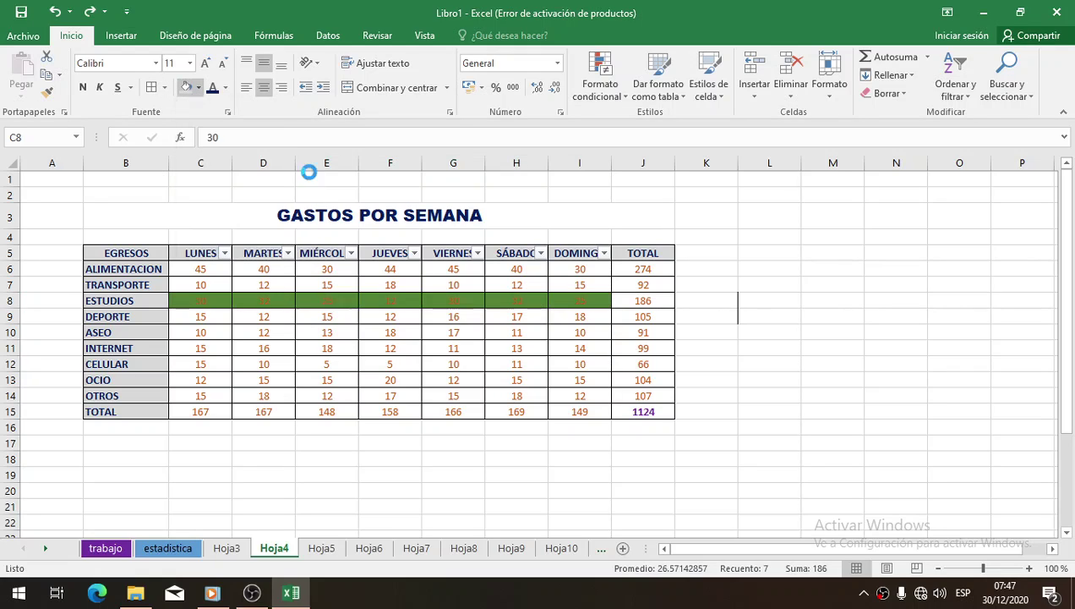
drag(211, 366, 579, 364)
click(198, 88)
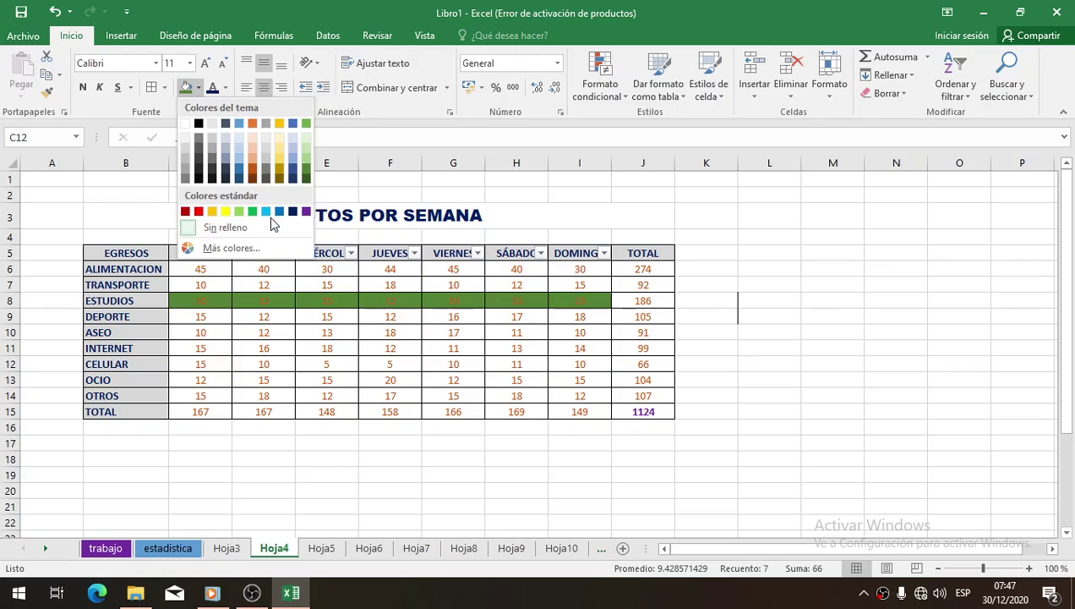
click(283, 212)
Step: Sort the LUNES column from smallest to largest with the coloured rows in place, and undo the sort
click(224, 254)
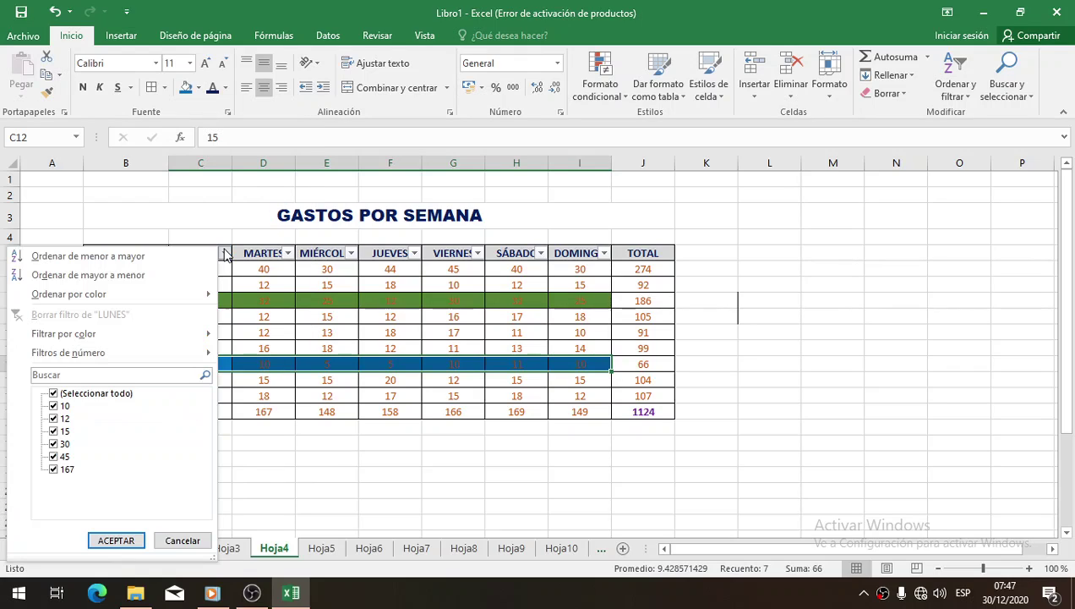
click(93, 256)
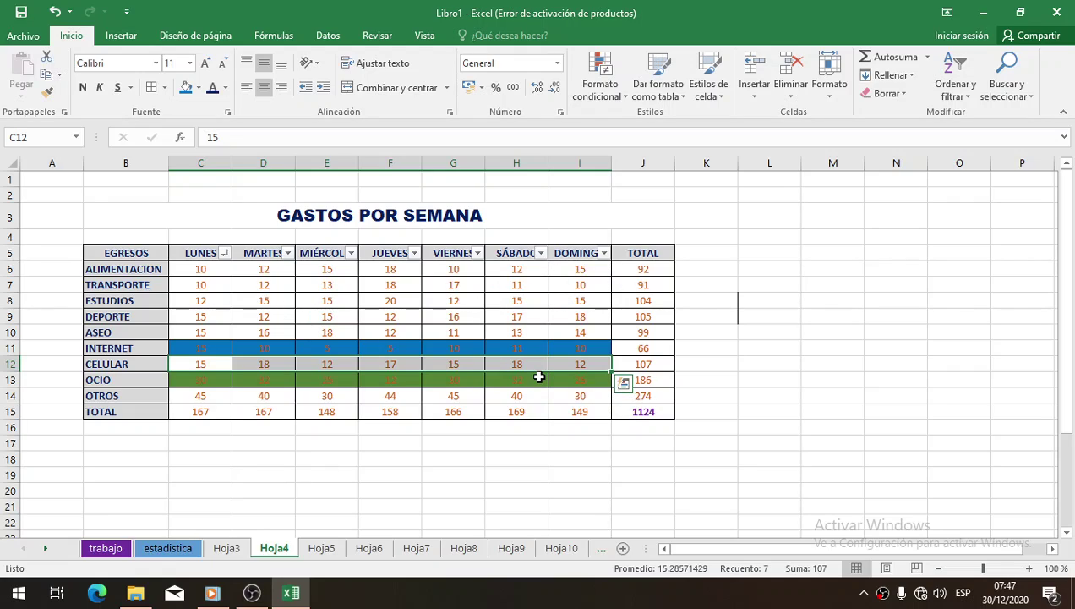
key(ctrl+z)
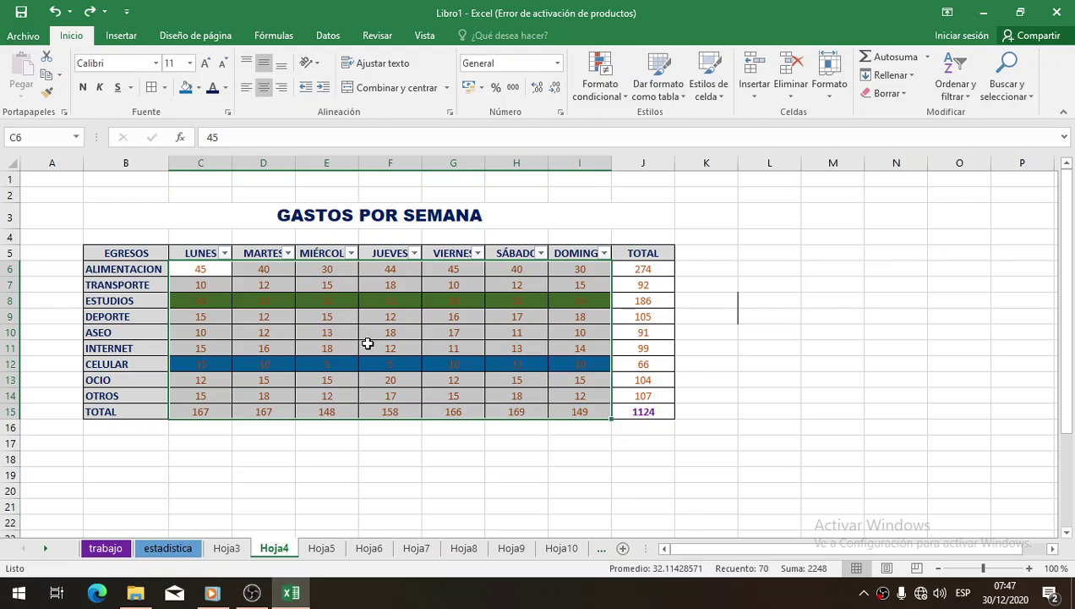
Step: Remove the filter from C5:I15 and apply it to the whole table B5:J15, including the EGRESOS and TOTAL columns
click(367, 343)
click(211, 318)
drag(142, 253, 109, 412)
click(264, 363)
drag(188, 257, 541, 380)
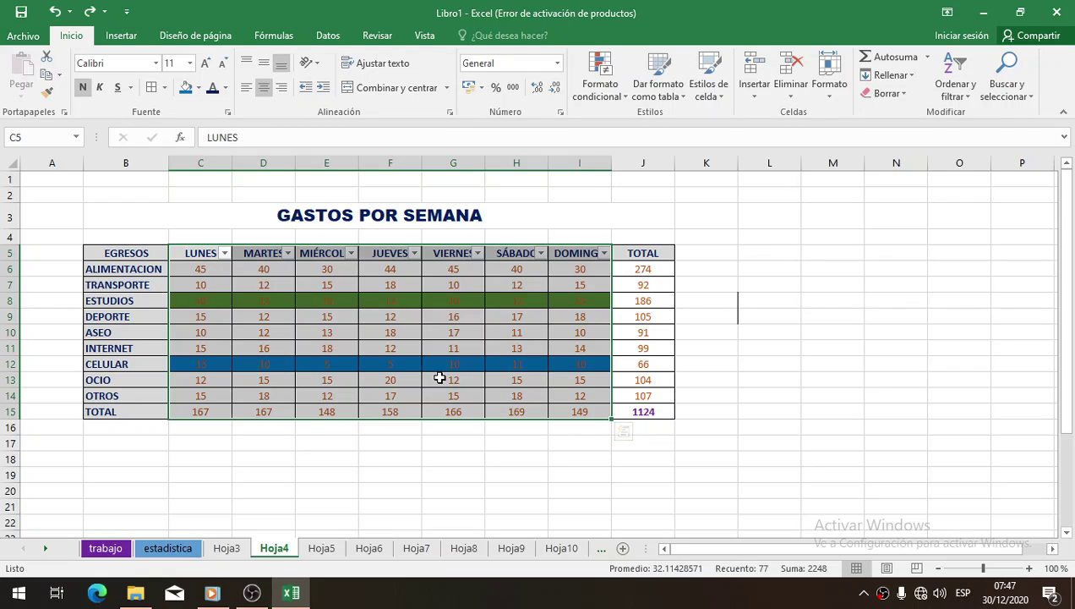
drag(133, 253, 678, 429)
click(630, 418)
drag(134, 254, 658, 413)
click(955, 74)
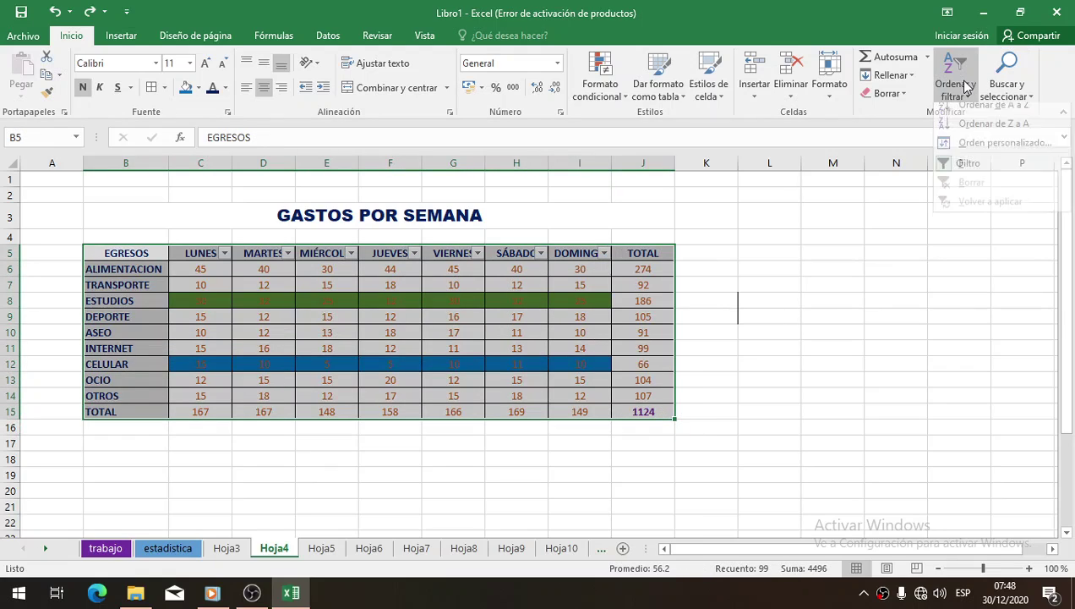
click(973, 168)
click(955, 75)
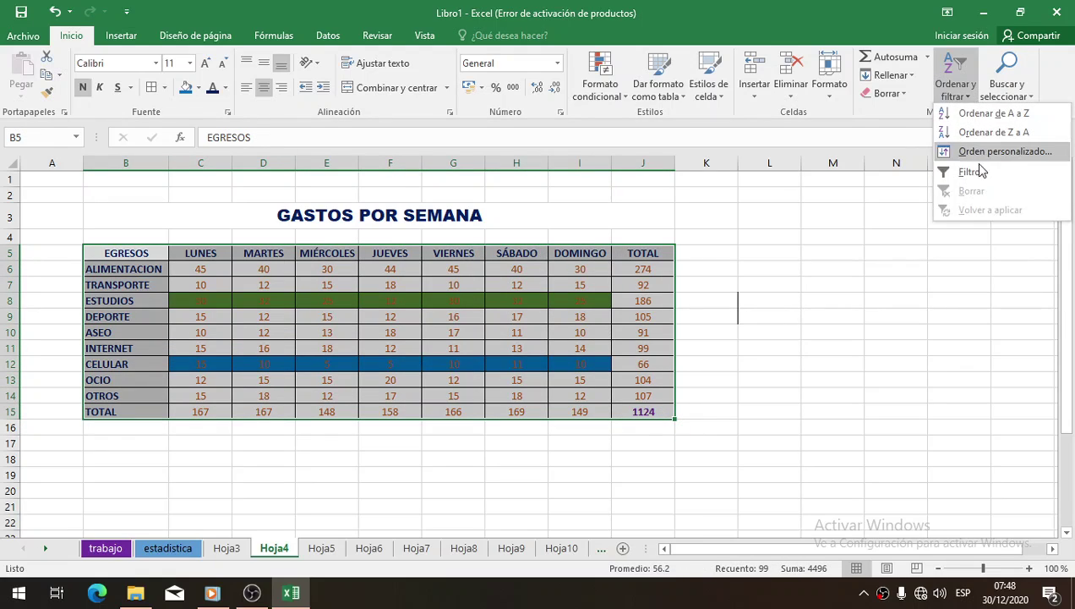
click(972, 168)
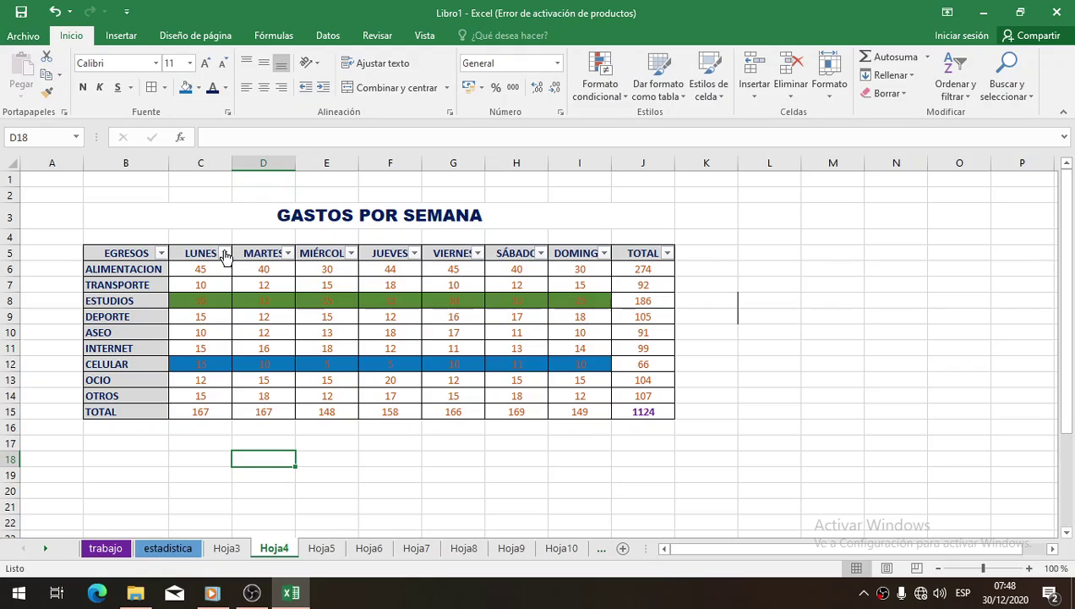
Step: Sort the whole table by LUNES from smallest to largest, and check the ESTUDIOS row and the order of the EGRESOS names
drag(145, 301, 202, 300)
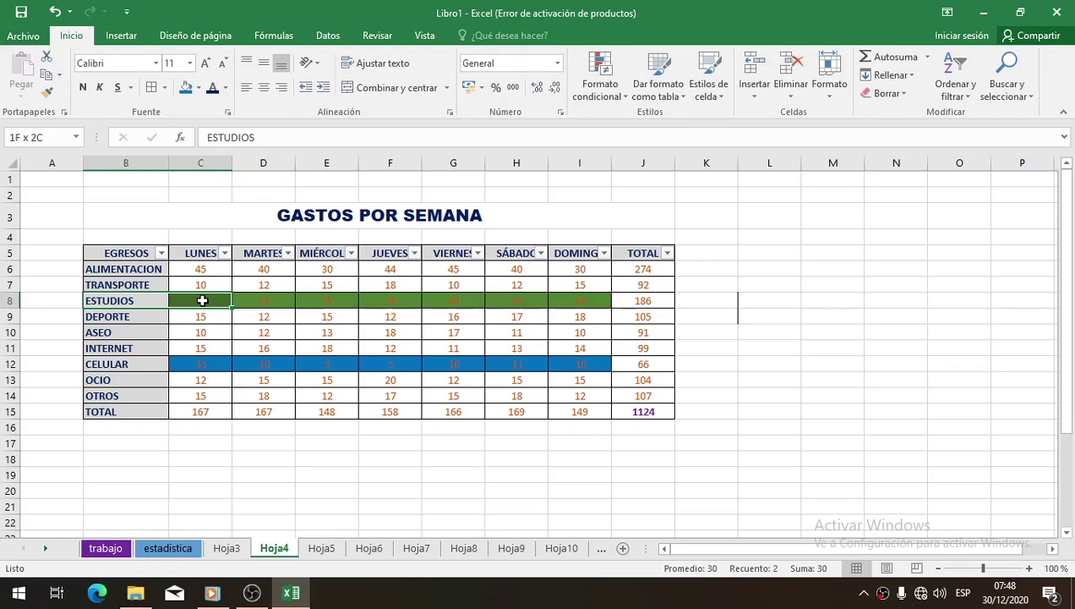
click(224, 253)
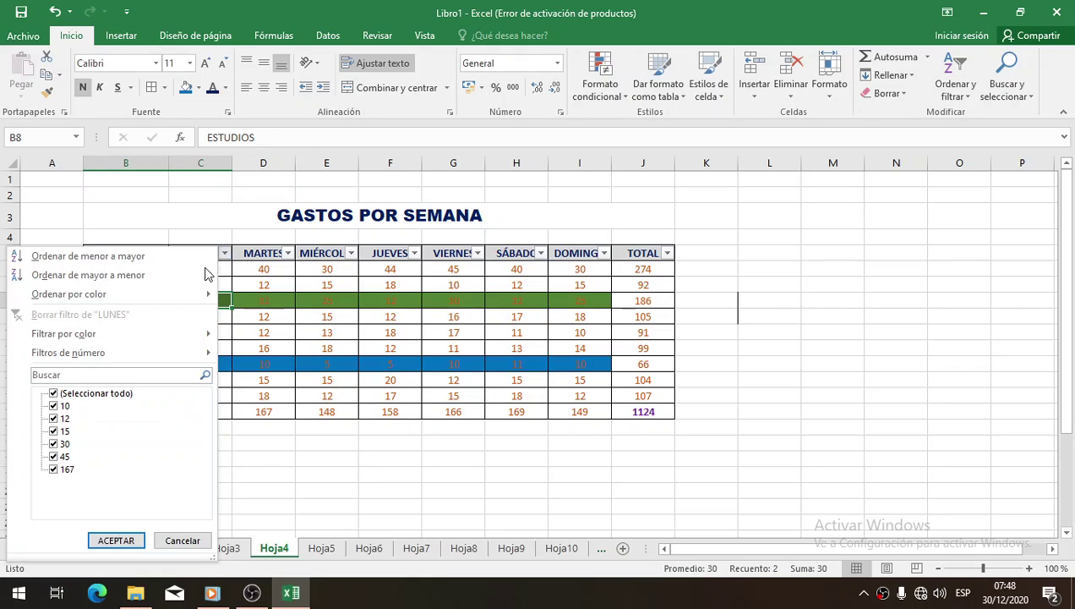
click(137, 262)
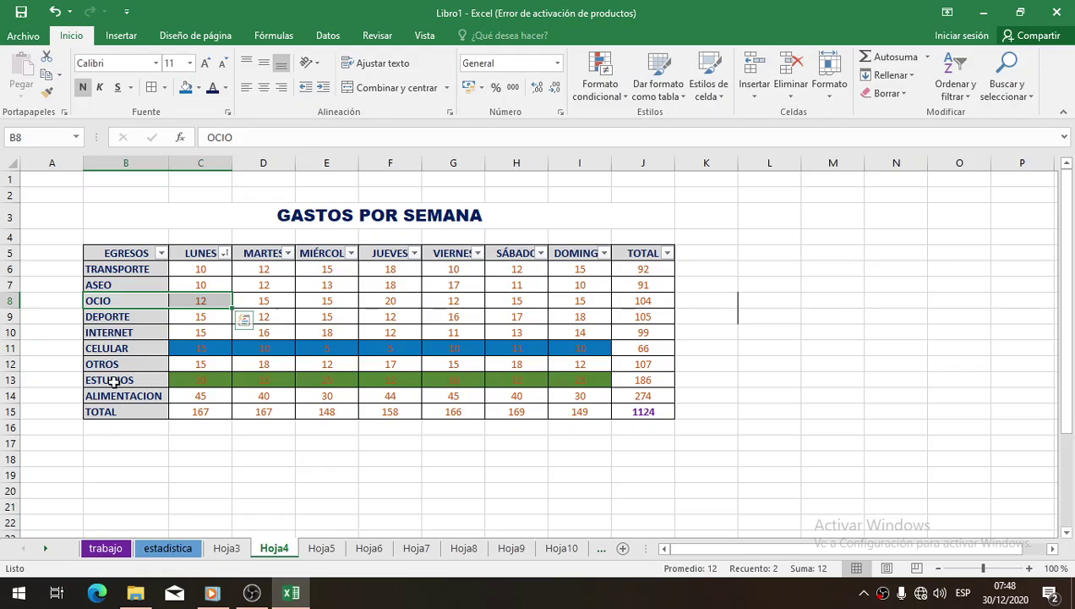
drag(113, 380, 338, 380)
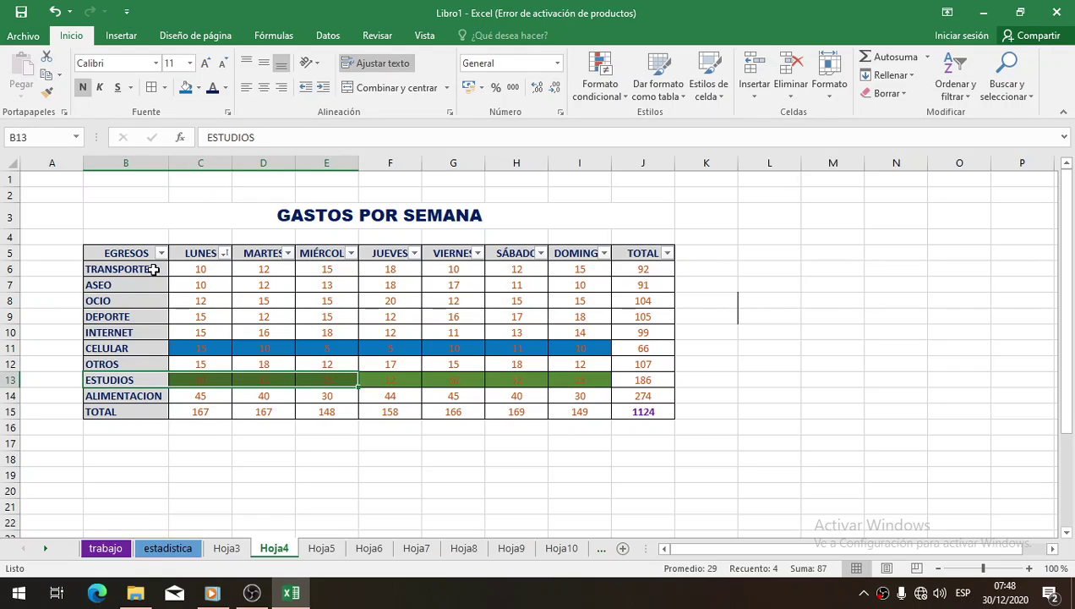
drag(114, 269, 151, 394)
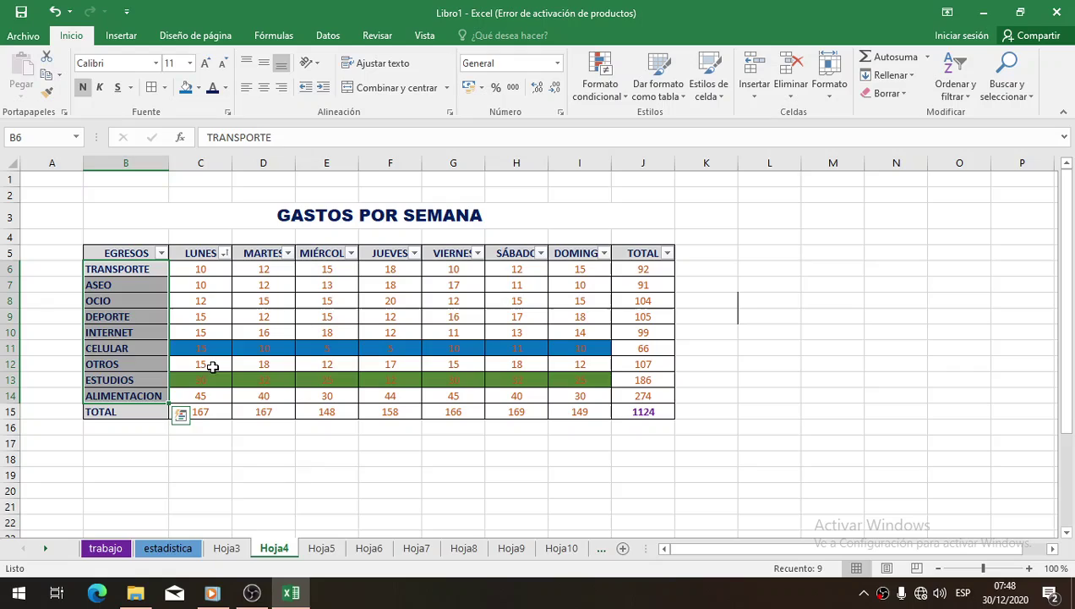
click(209, 299)
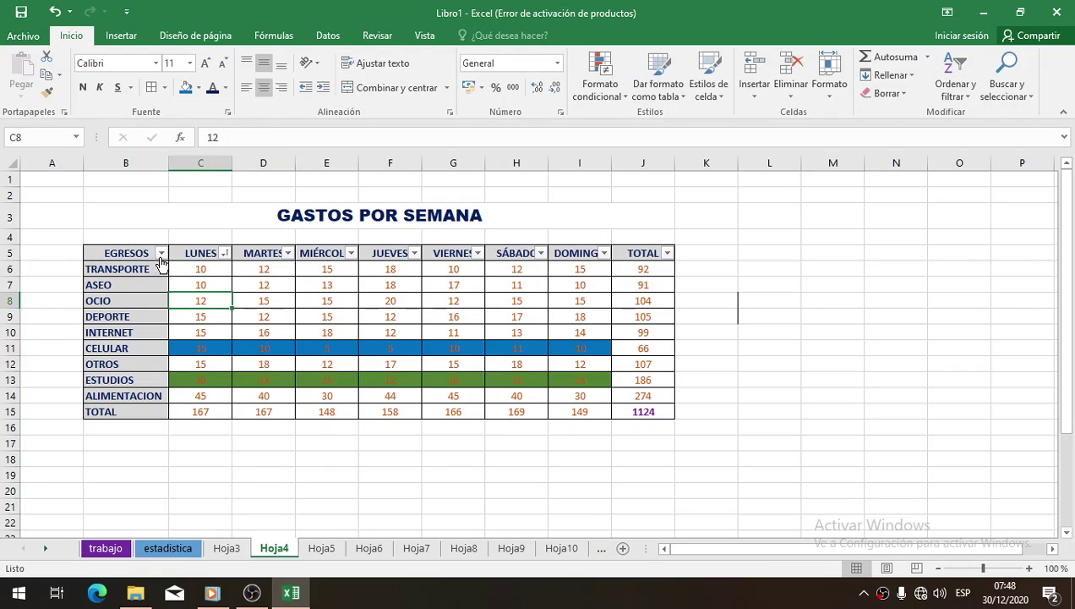
Step: Sort the table by EGRESOS from A to Z, and undo both this sort and the LUNES sort, keeping the whole-table filter
click(161, 253)
click(207, 257)
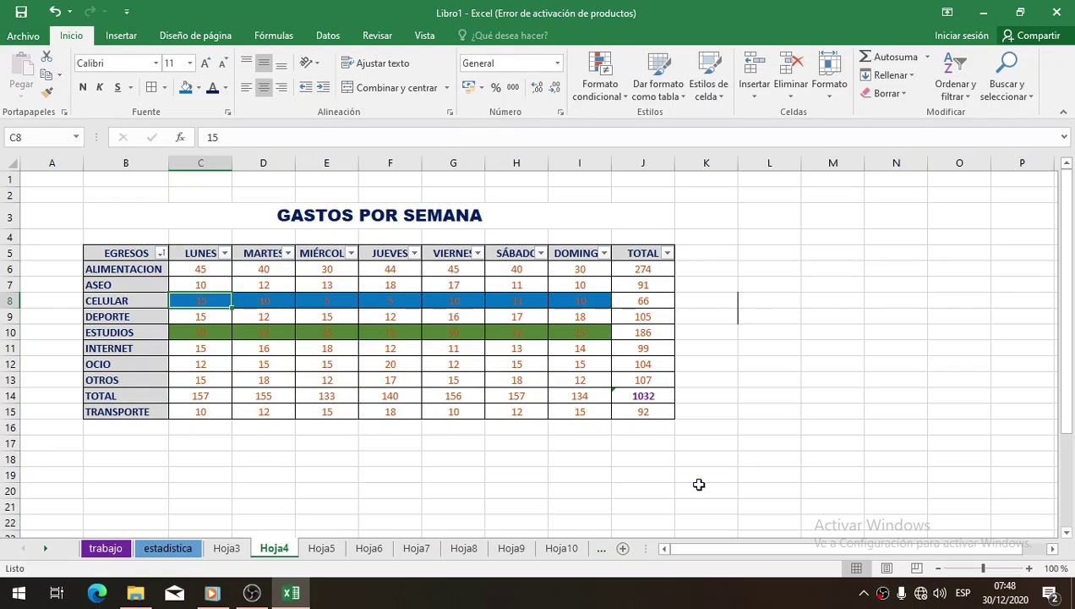
key(ctrl+z)
key(ctrl+z)
key(ctrl+z)
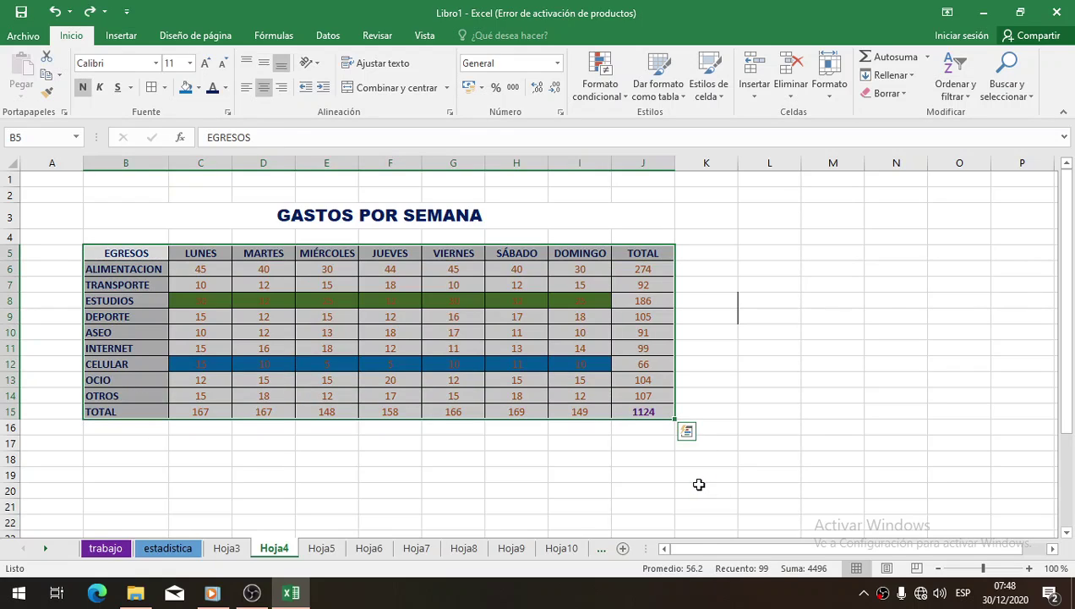
key(ctrl+y)
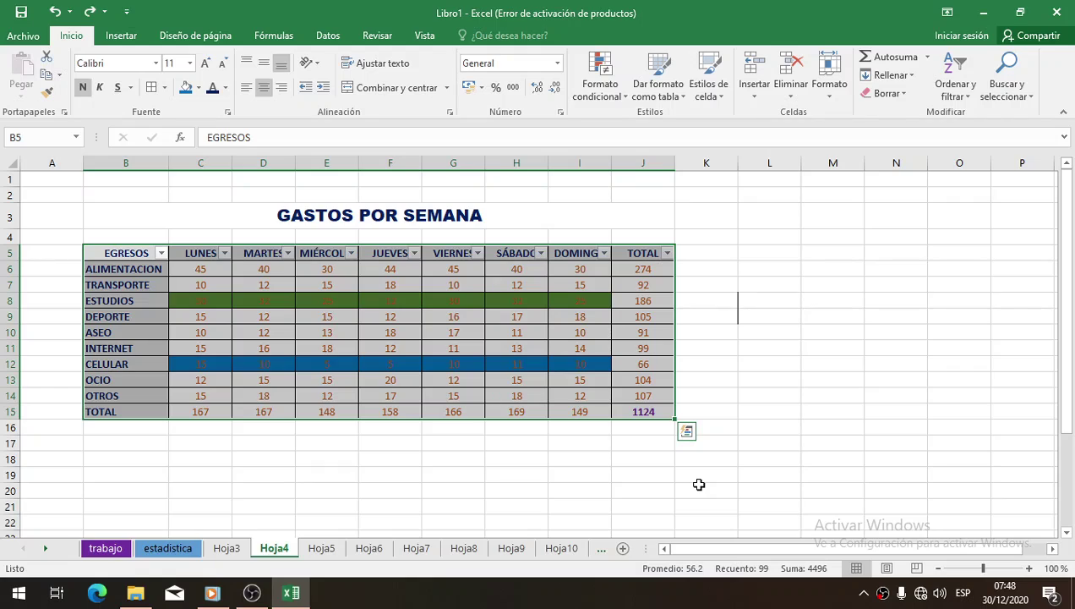
Step: Filter the LUNES column of the GASTOS POR SEMANA table to show only the rows with the value 15
click(262, 314)
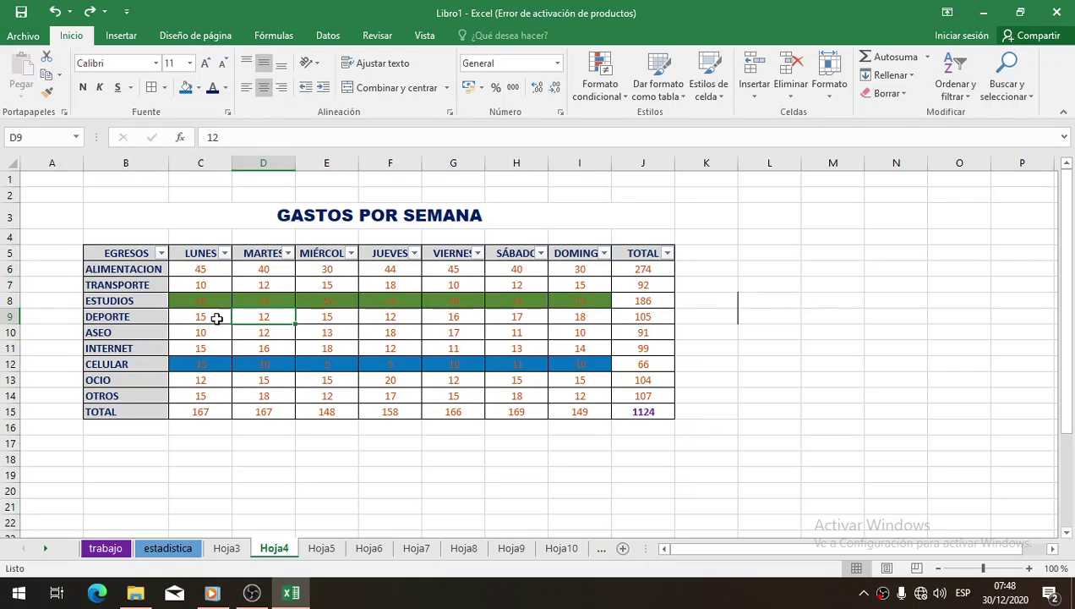
drag(127, 269, 581, 398)
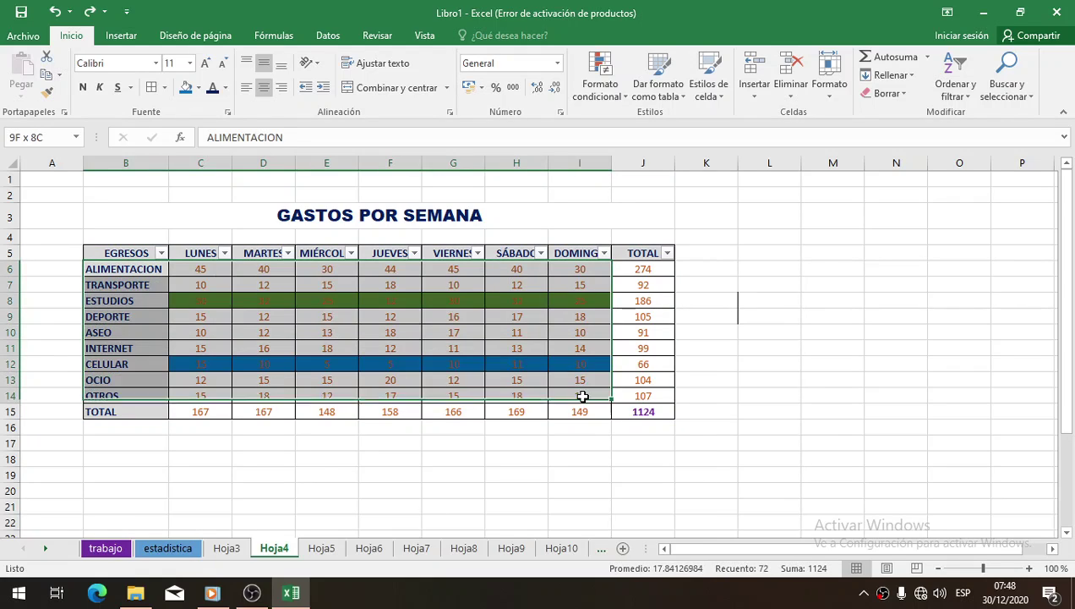
click(265, 349)
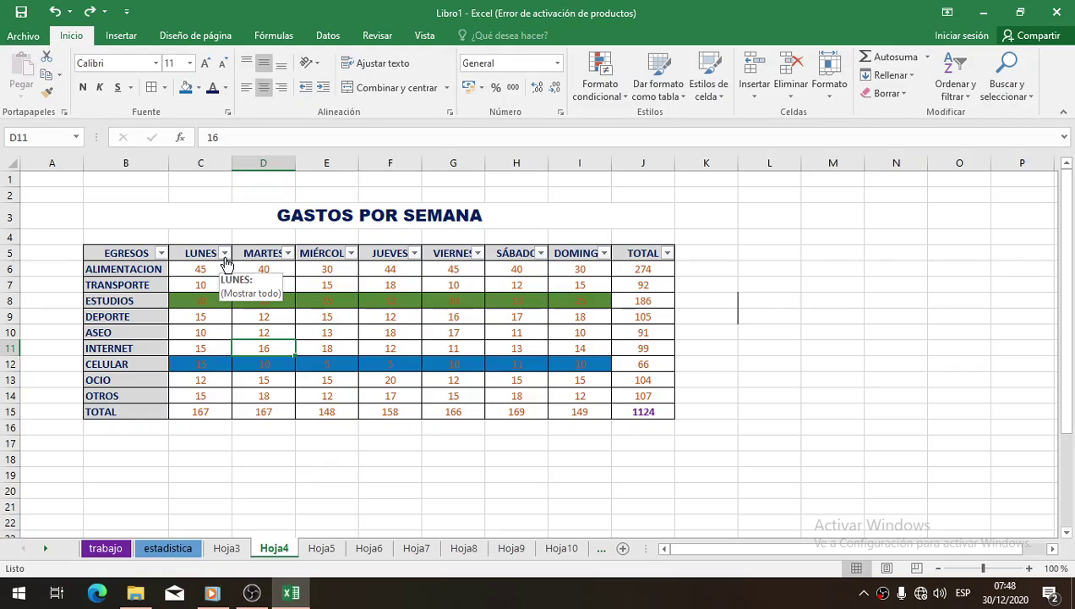
click(225, 255)
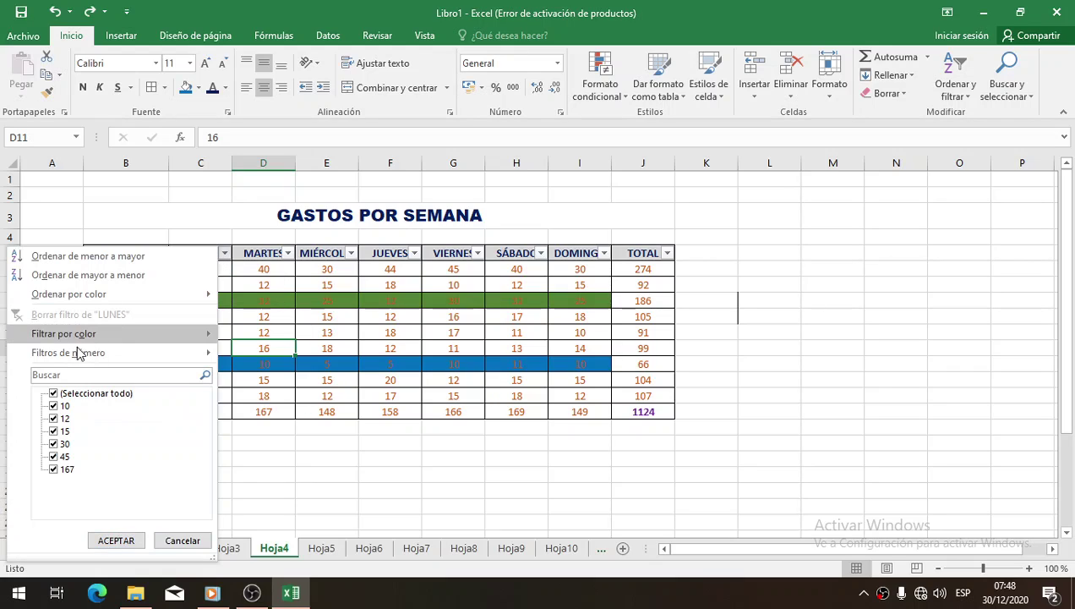
click(53, 394)
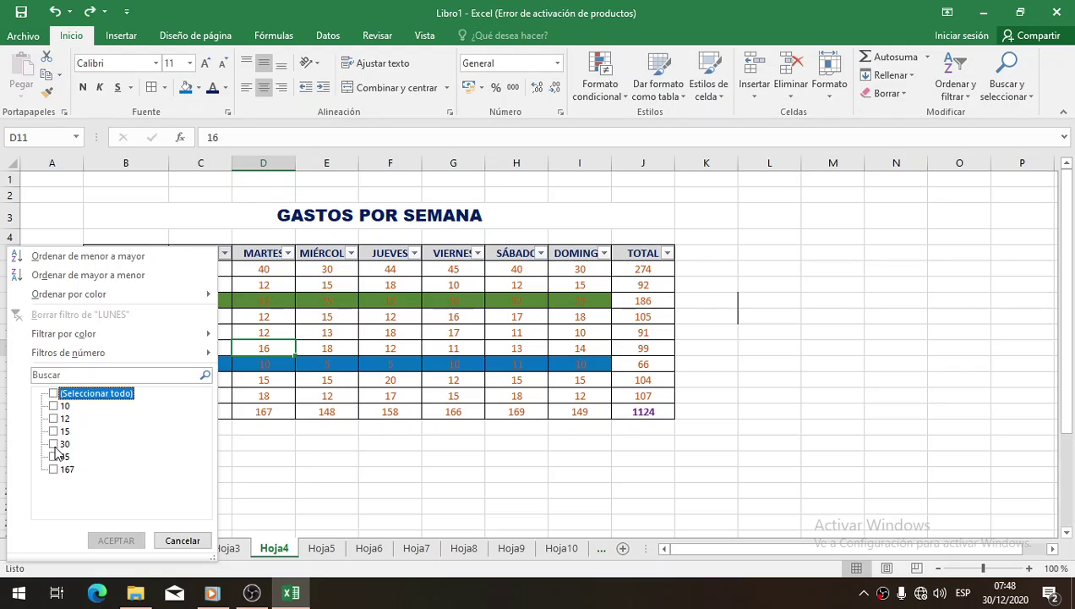
click(55, 431)
click(118, 541)
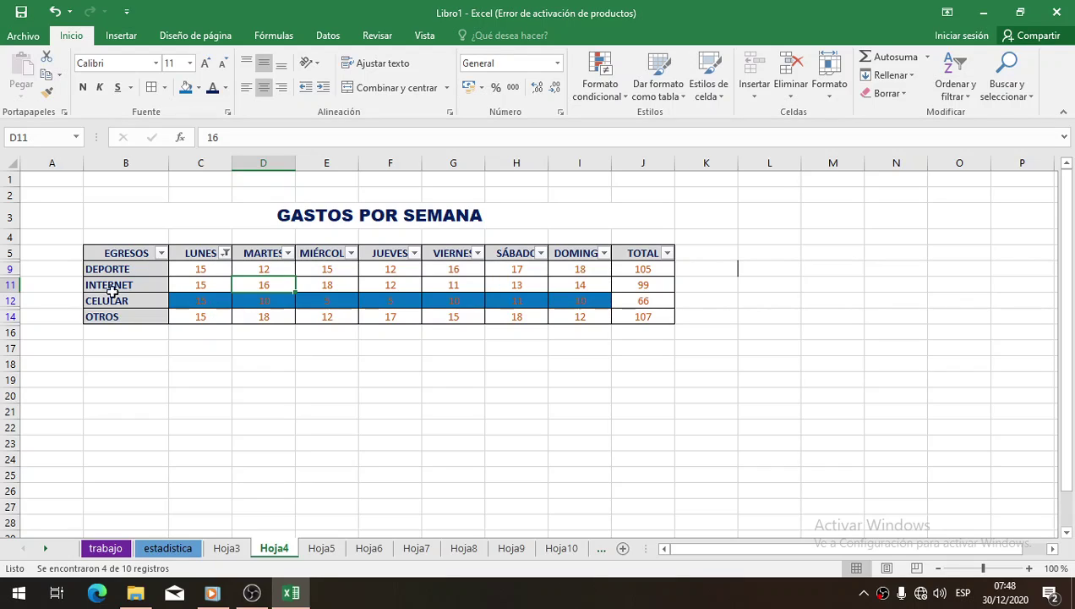
Step: Reselect all values in the LUNES filter to bring back every row of the table
click(224, 255)
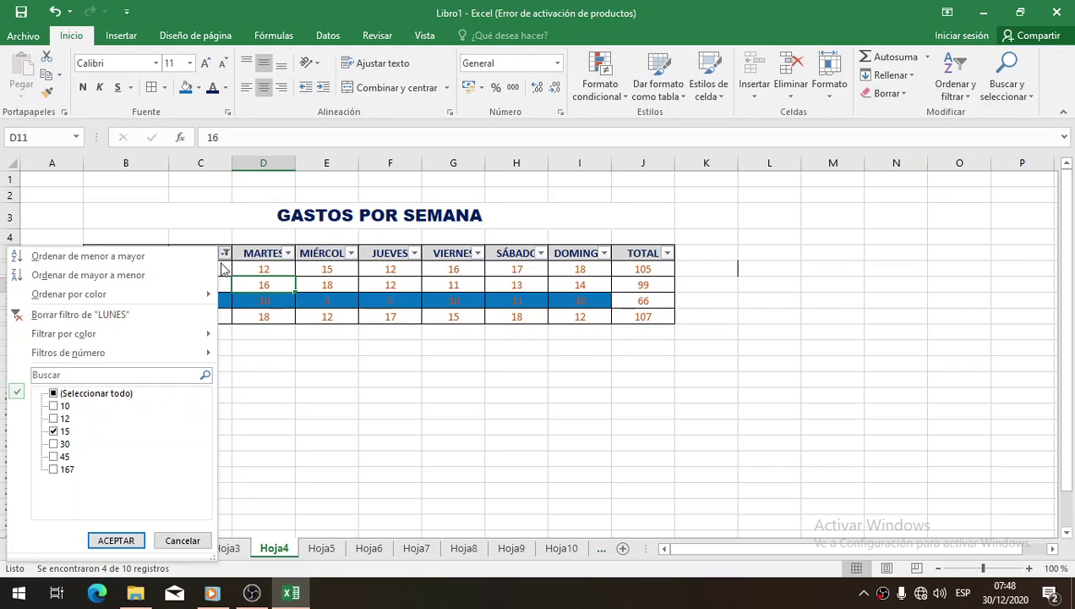
click(54, 393)
click(116, 541)
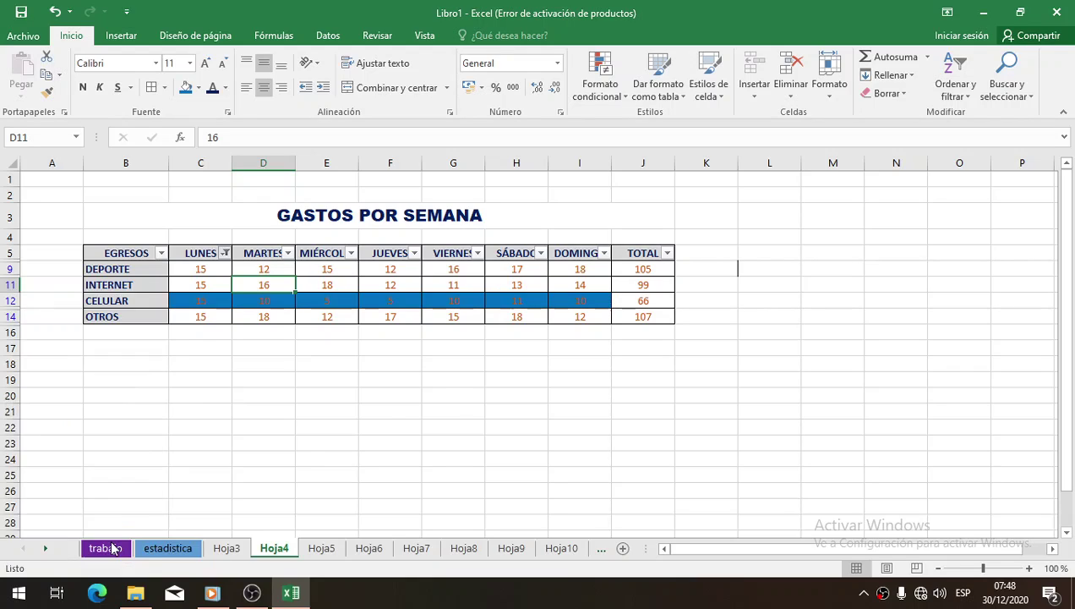
click(222, 288)
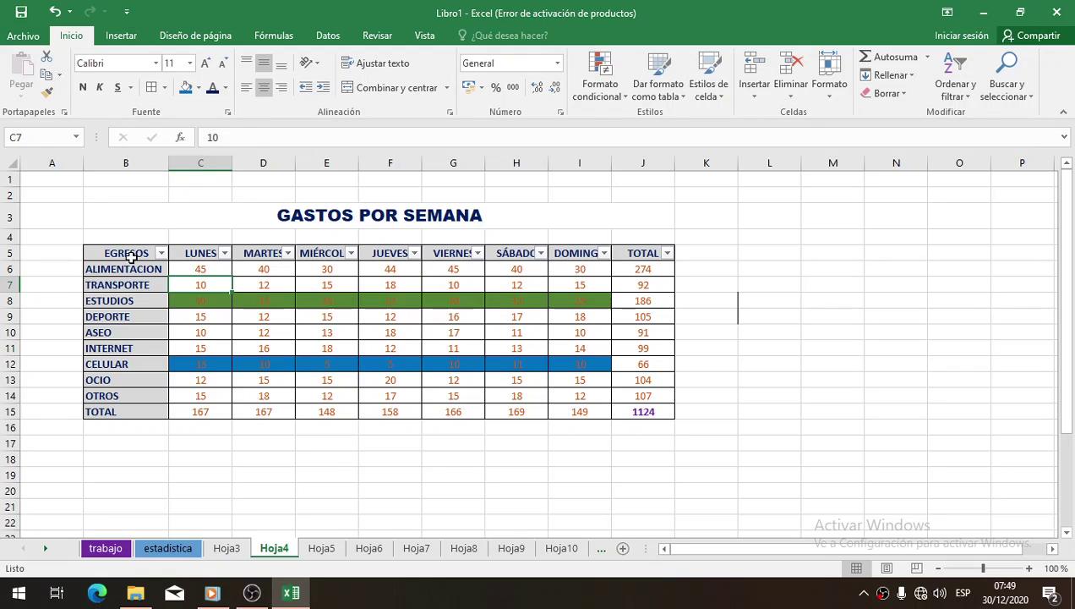
Step: Remove the filter from the whole table B5:J15, from the EGRESOS header to the grand total
drag(127, 254, 671, 413)
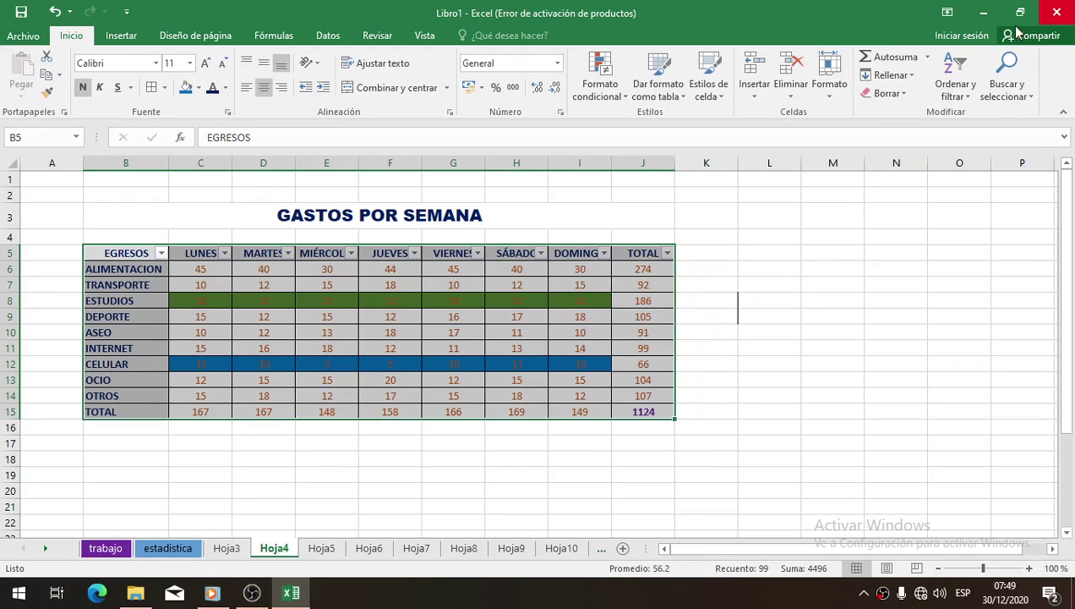
click(955, 85)
click(971, 172)
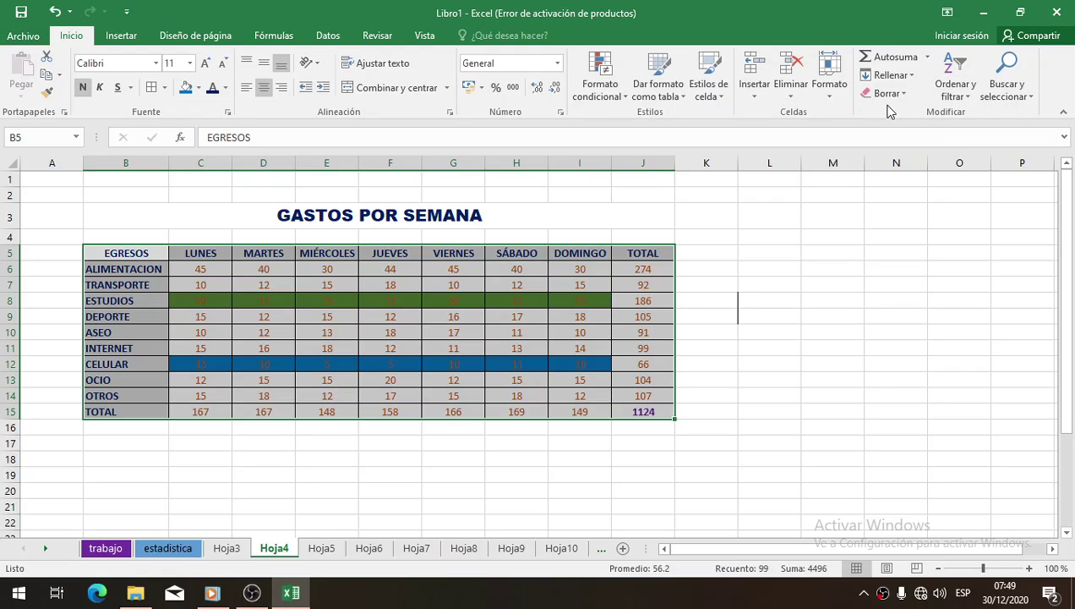
click(715, 283)
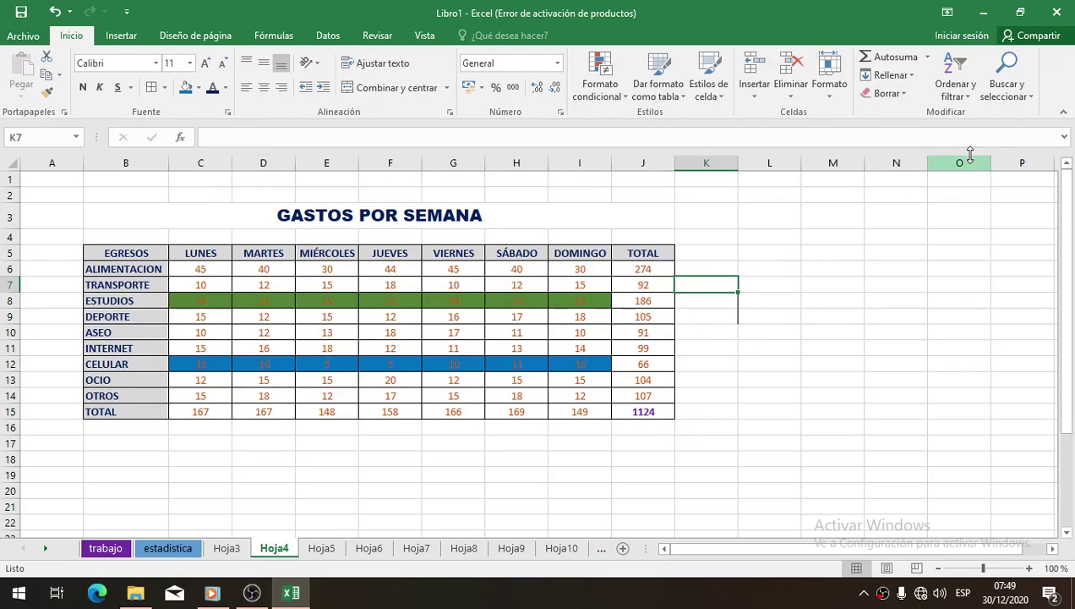
Step: Search the sheet for all cells containing ASEO
click(1019, 91)
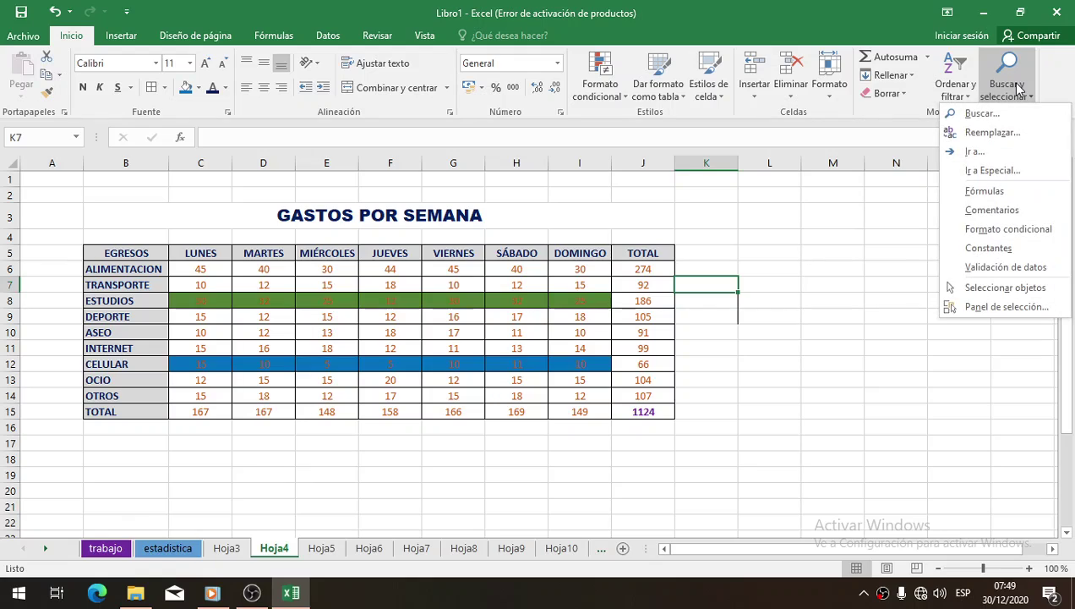
click(982, 113)
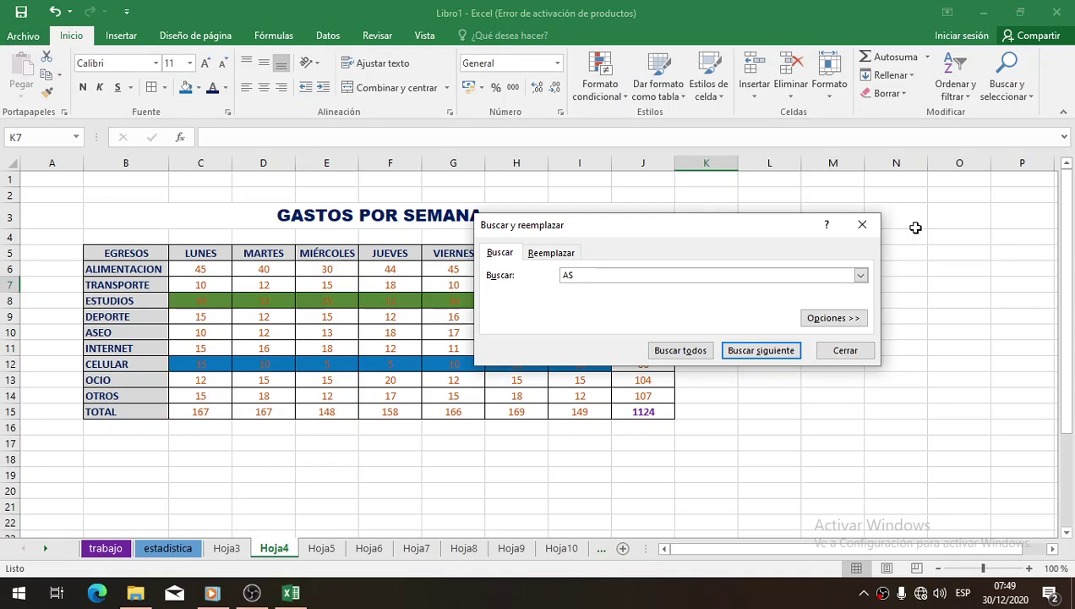
click(682, 350)
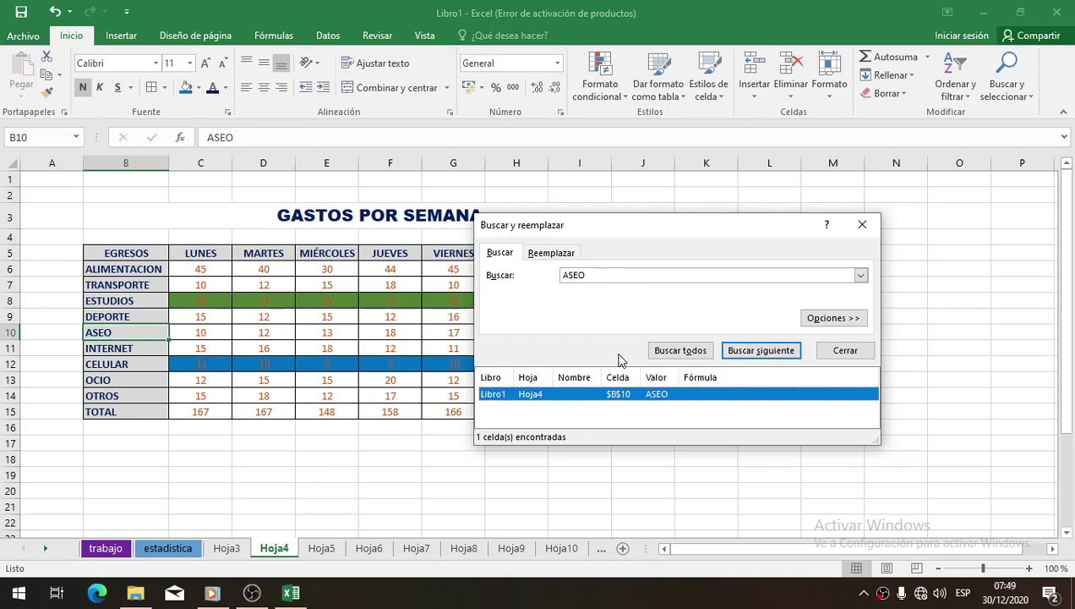
Step: Replace ASEO with LIMPIEZA in the EGRESOS column, close the Buscar y reemplazar dialog, and undo the replacement
click(559, 259)
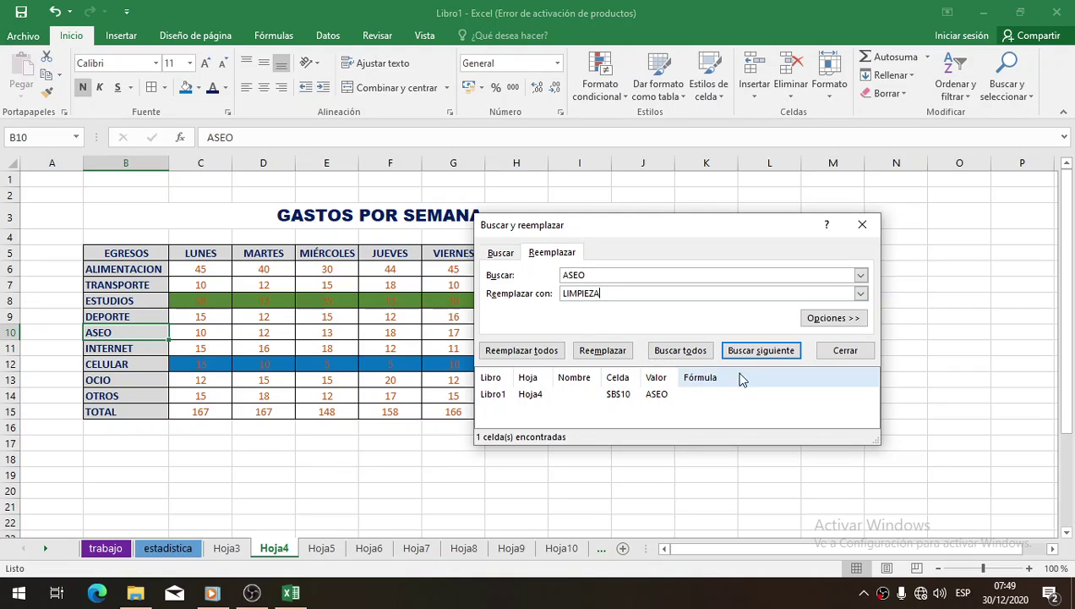
click(602, 353)
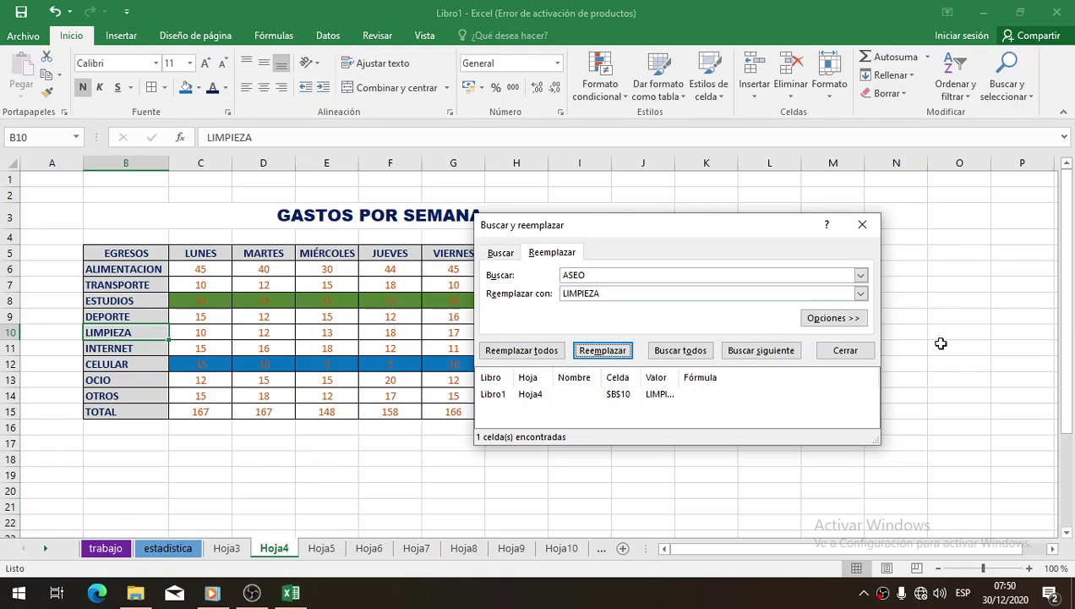
click(845, 350)
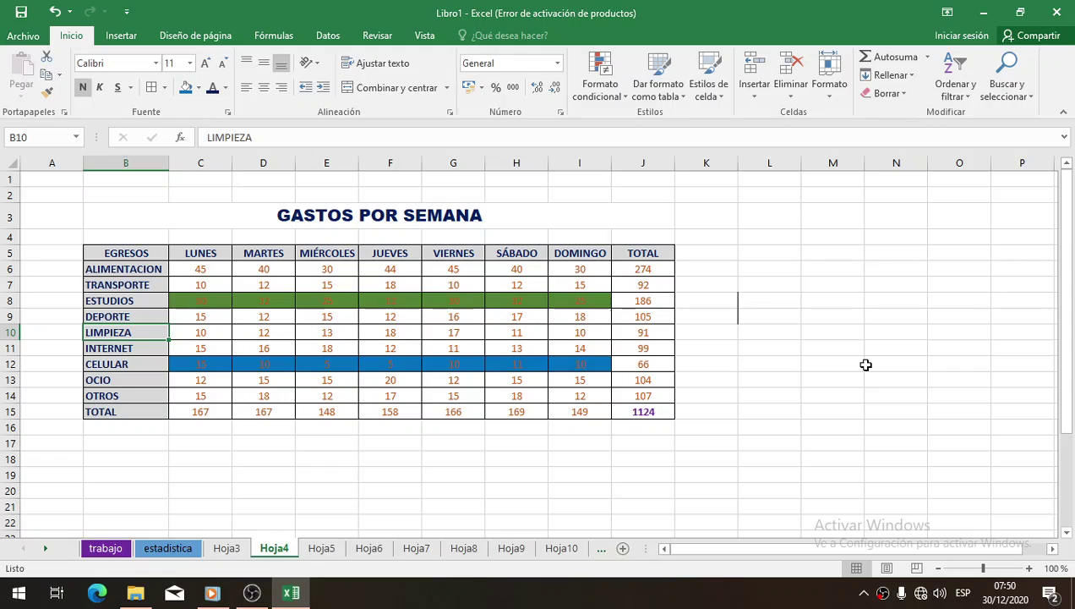
key(ctrl+z)
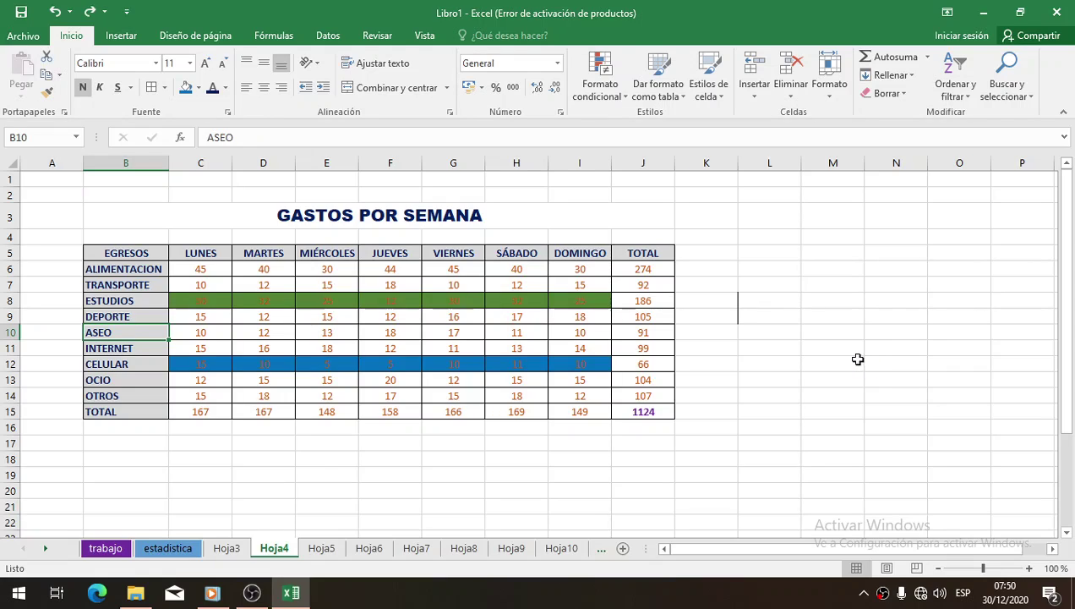
click(764, 164)
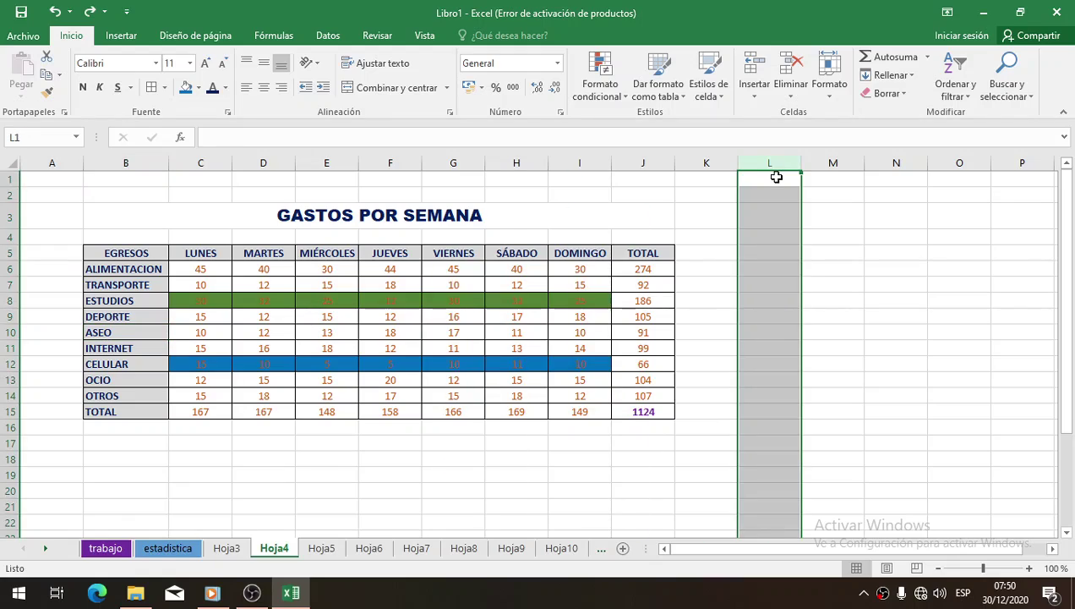
click(352, 488)
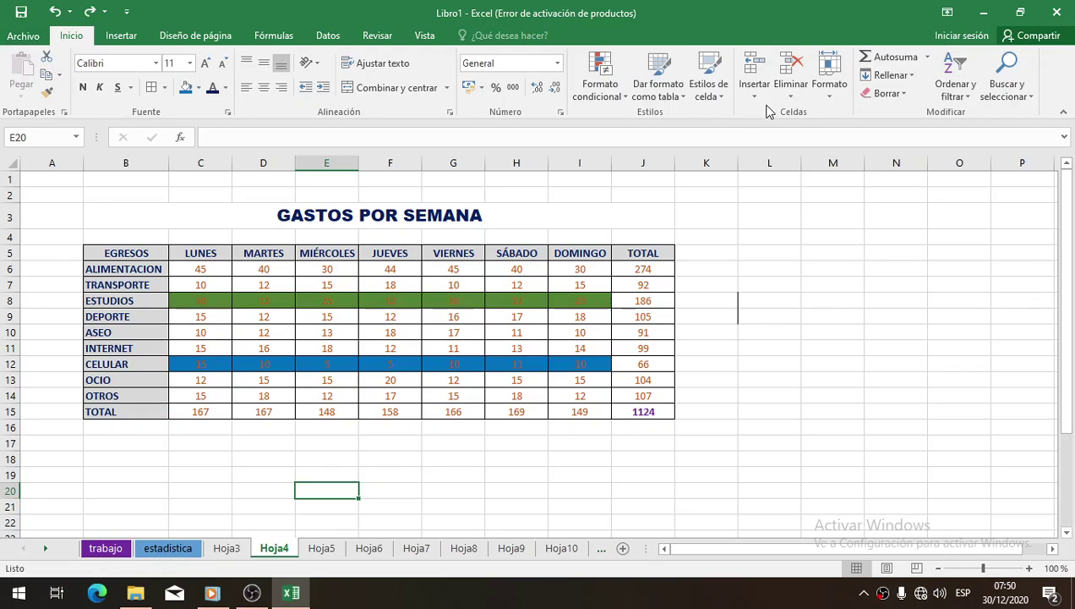
click(325, 304)
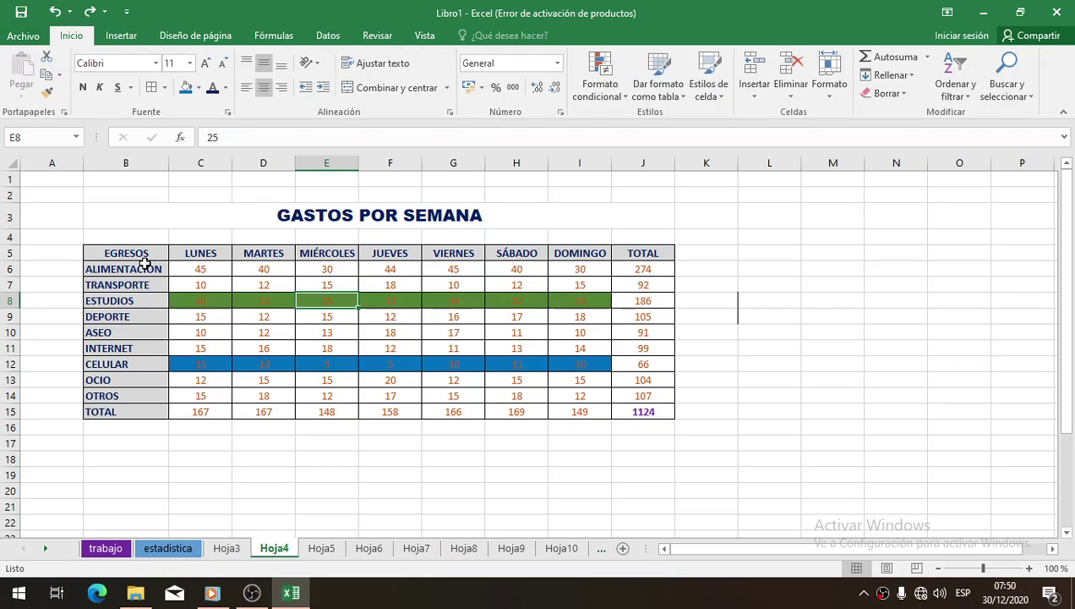
Step: Clear everything from the table range B5:J15 with Borrar todo, and undo the clearing
drag(140, 253, 674, 415)
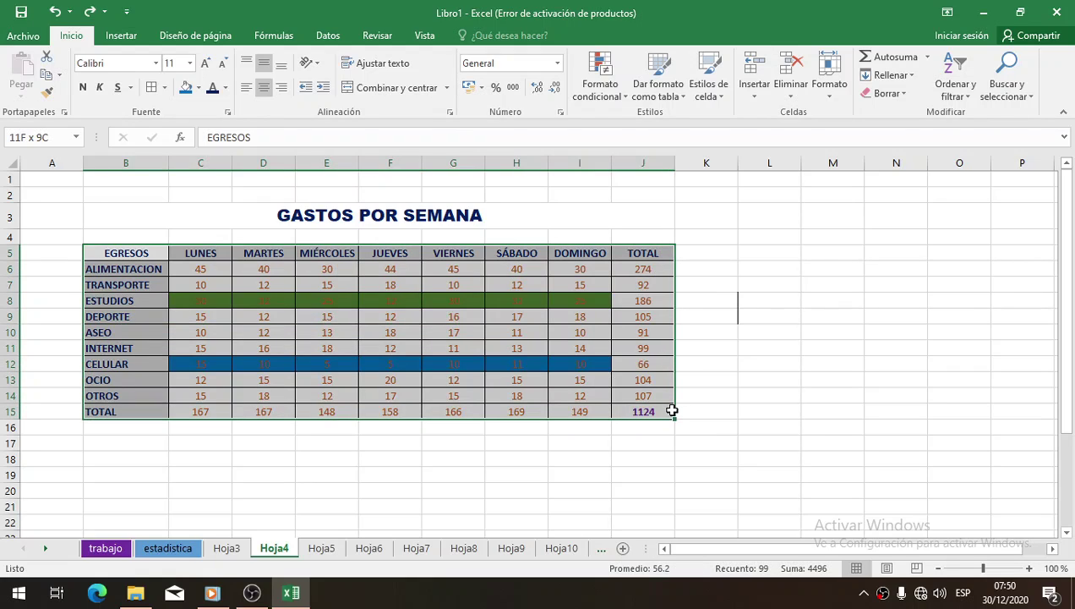
click(896, 94)
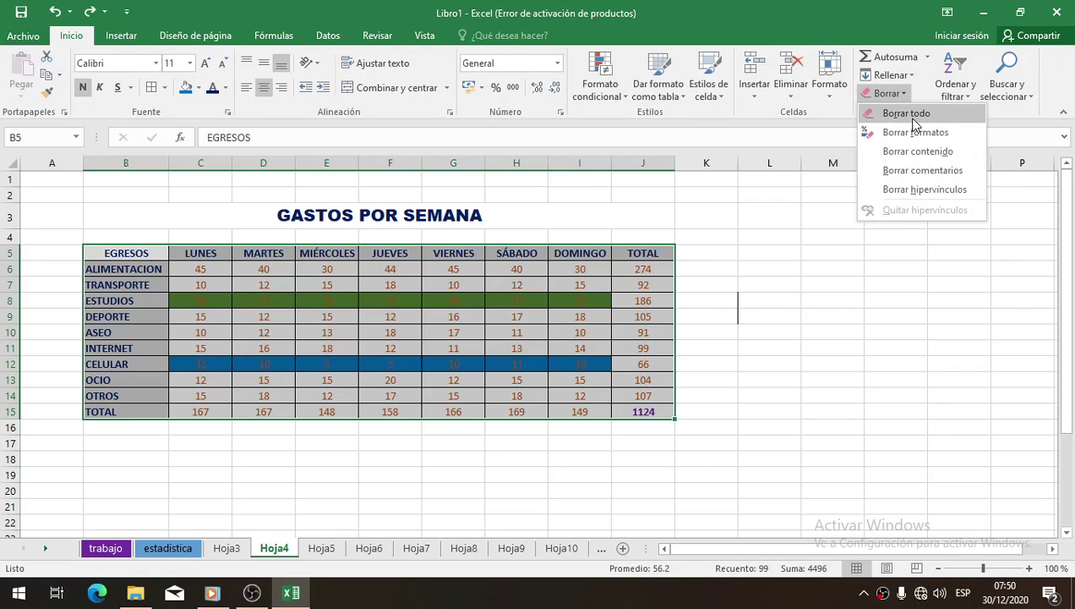
click(909, 115)
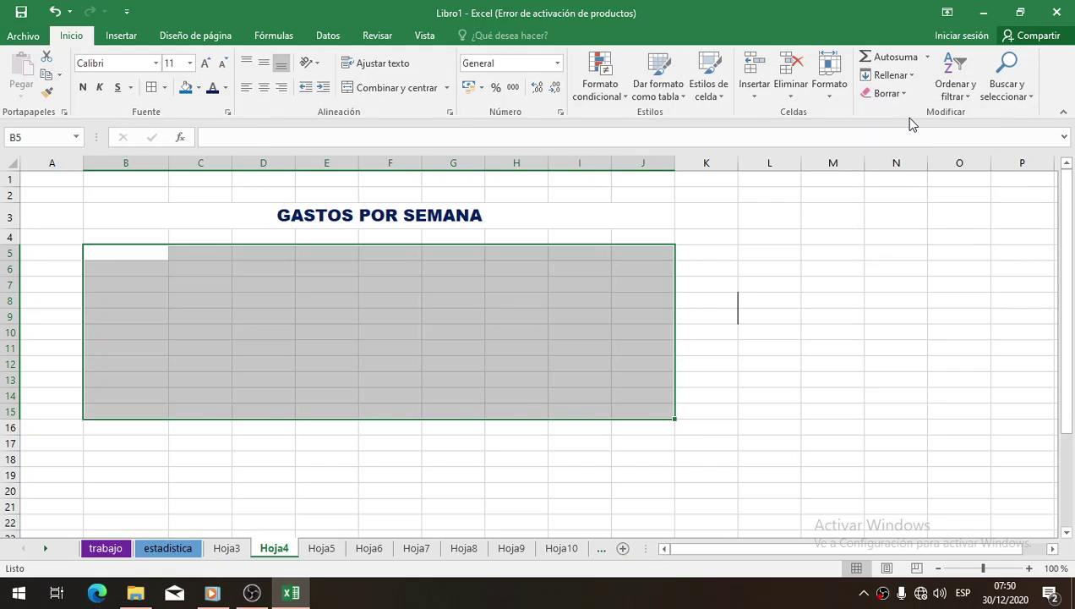
key(ctrl+z)
Step: Clear only the formatting of the table range B5:J15, keeping its data
click(898, 94)
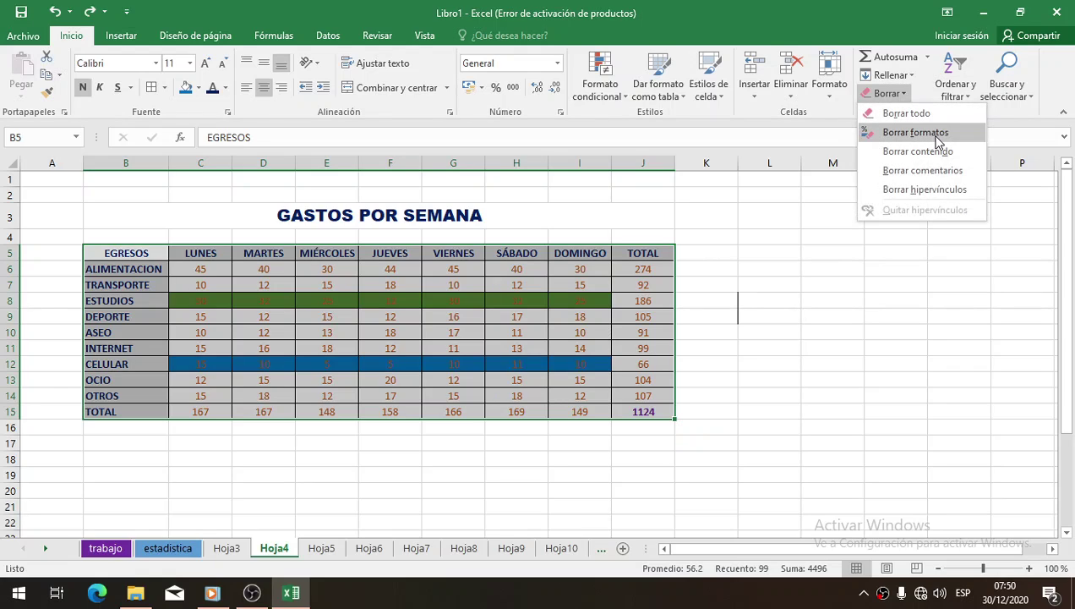
click(936, 135)
click(451, 442)
click(136, 255)
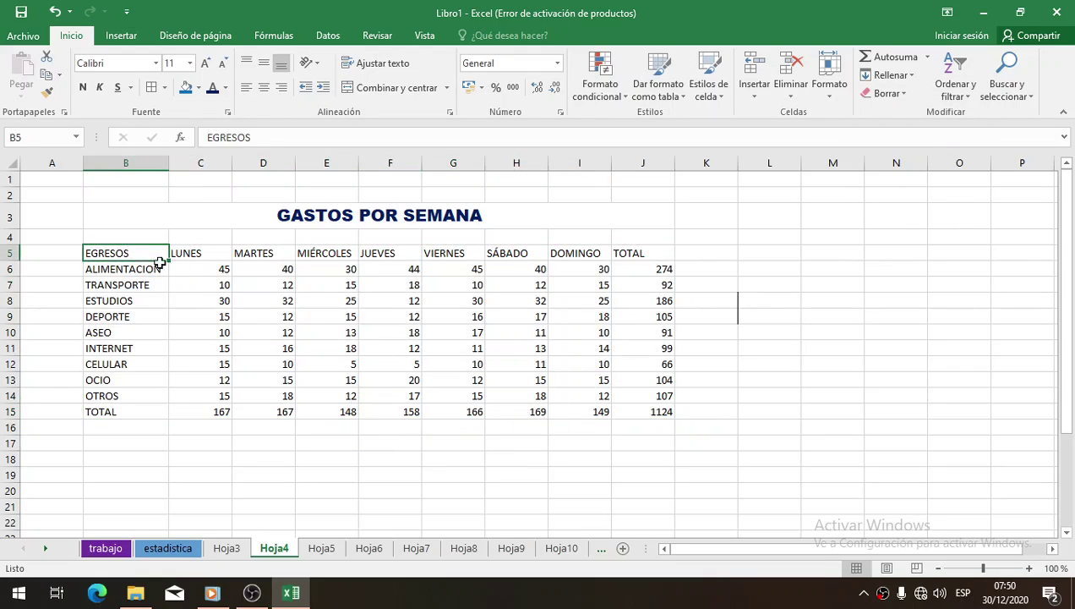
Step: Check the contents of the unformatted table and the formulas in TOTAL column cells such as J10 and J6
drag(160, 263, 664, 411)
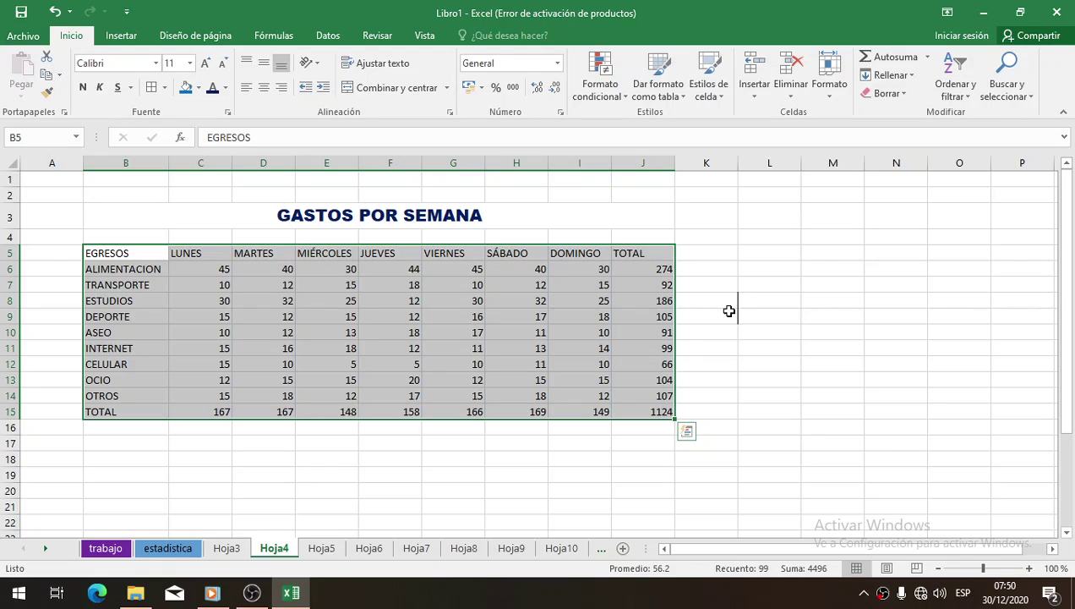
click(660, 331)
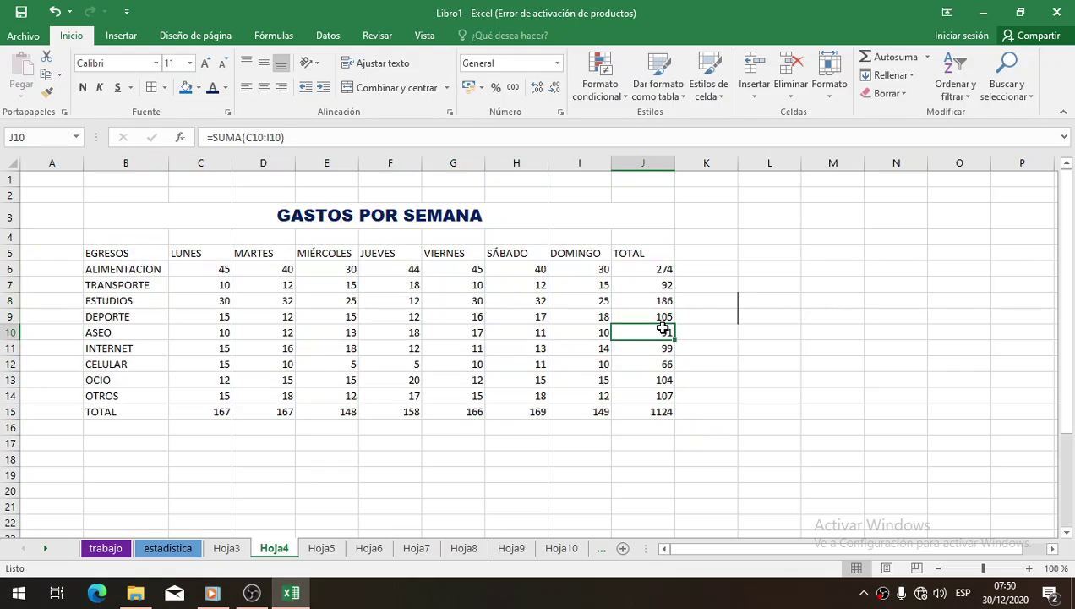
click(664, 269)
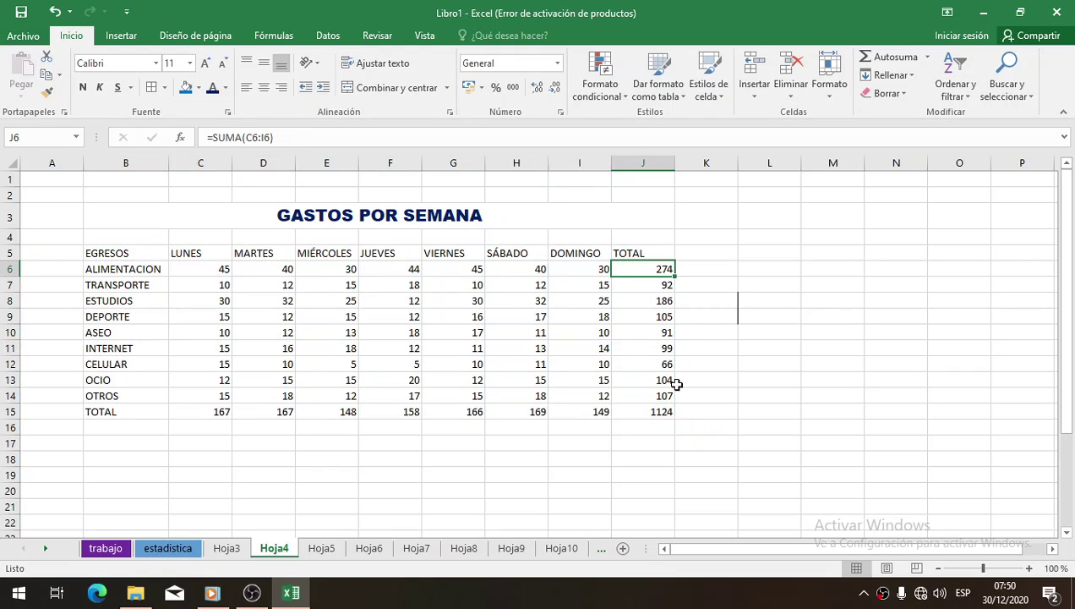
key(Down)
key(Down)
key(Right)
click(553, 441)
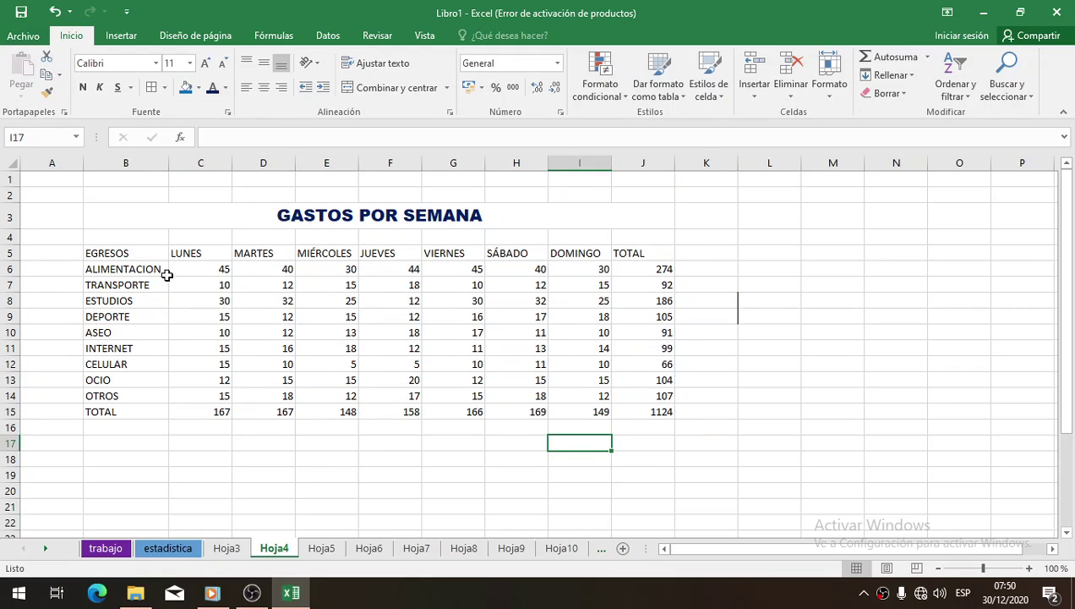
Step: Format the range B5:J15 as a table with headers, using the dark blue style from the Oscuro group
drag(121, 255, 666, 415)
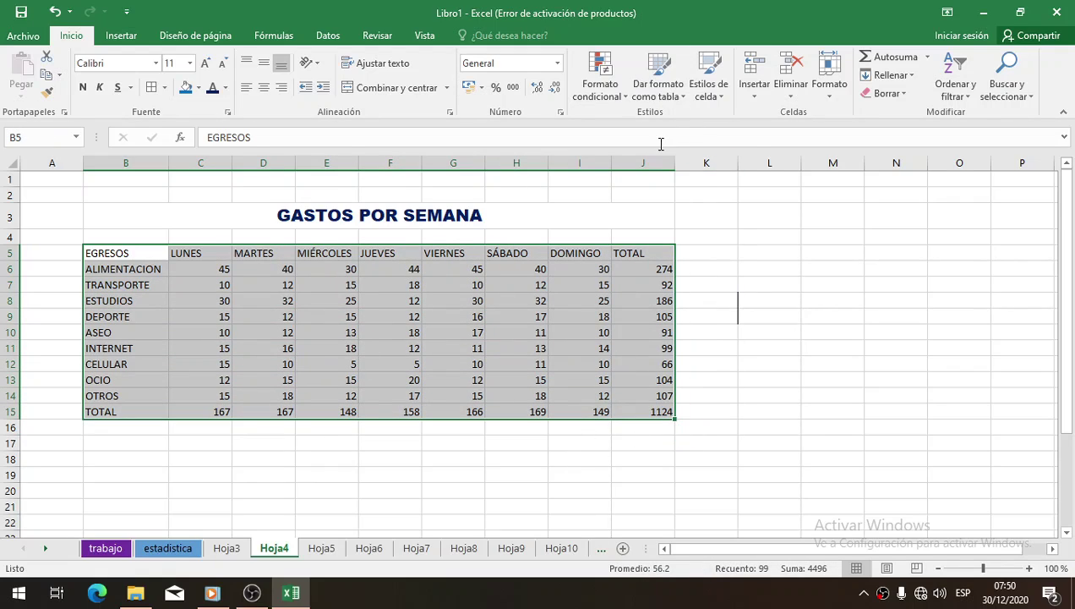
click(683, 98)
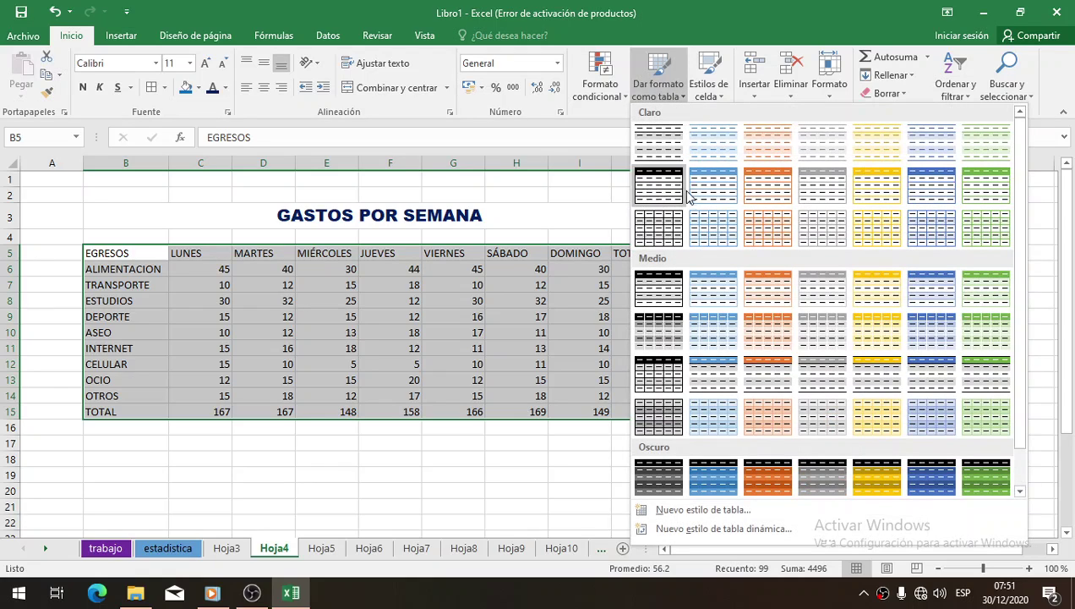
scroll(792, 315, down, 1)
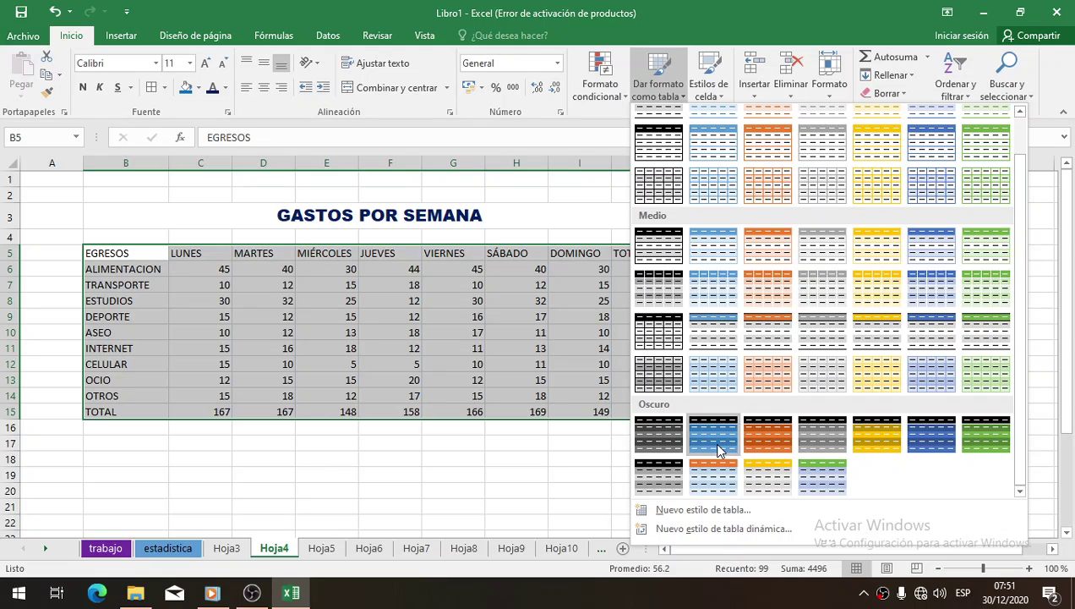
click(935, 440)
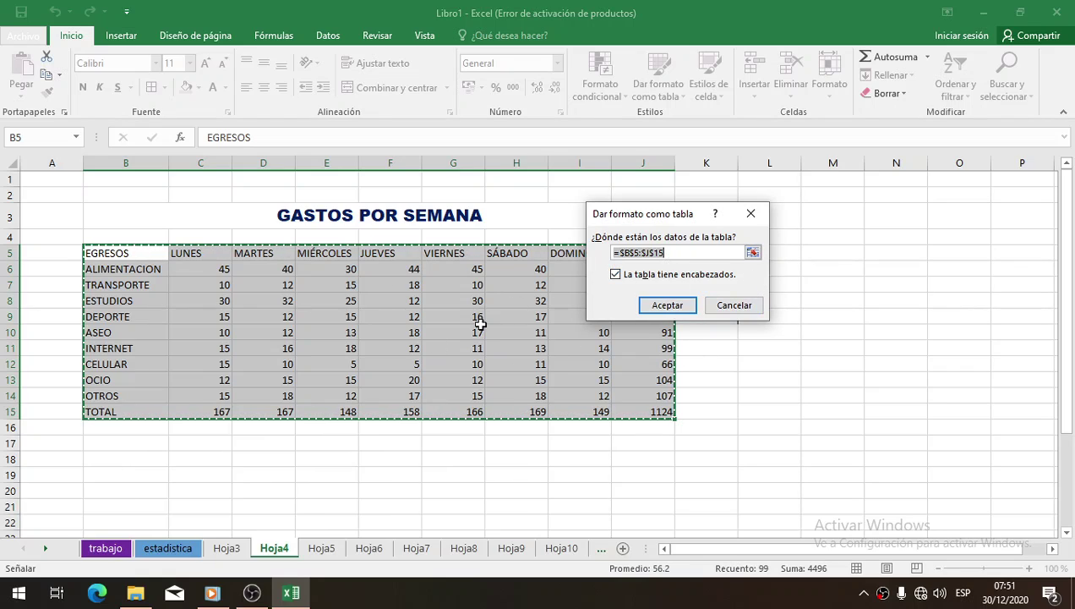
click(752, 253)
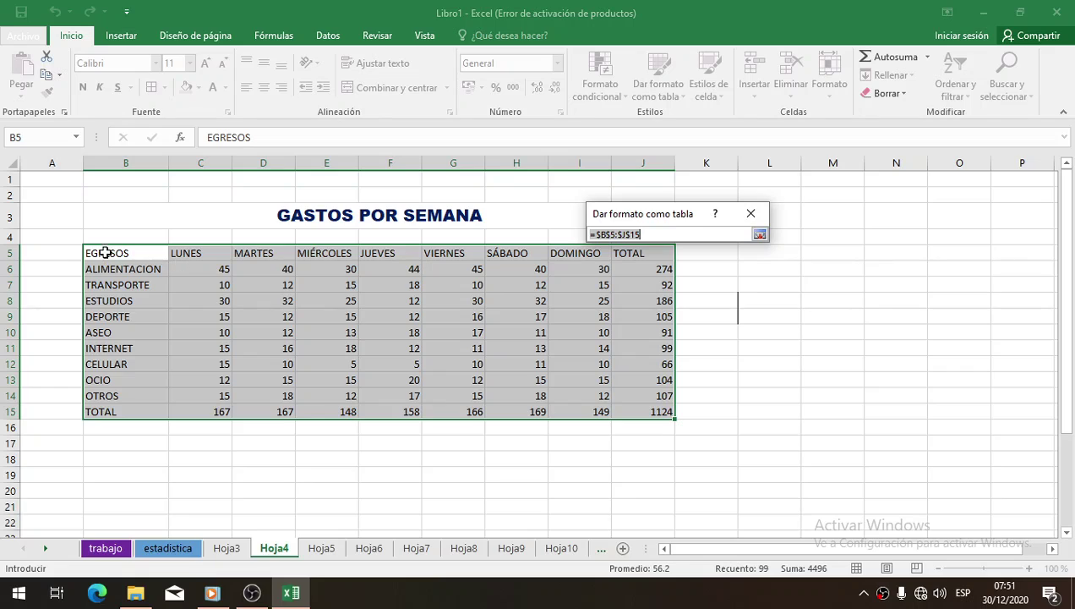
drag(110, 250, 645, 417)
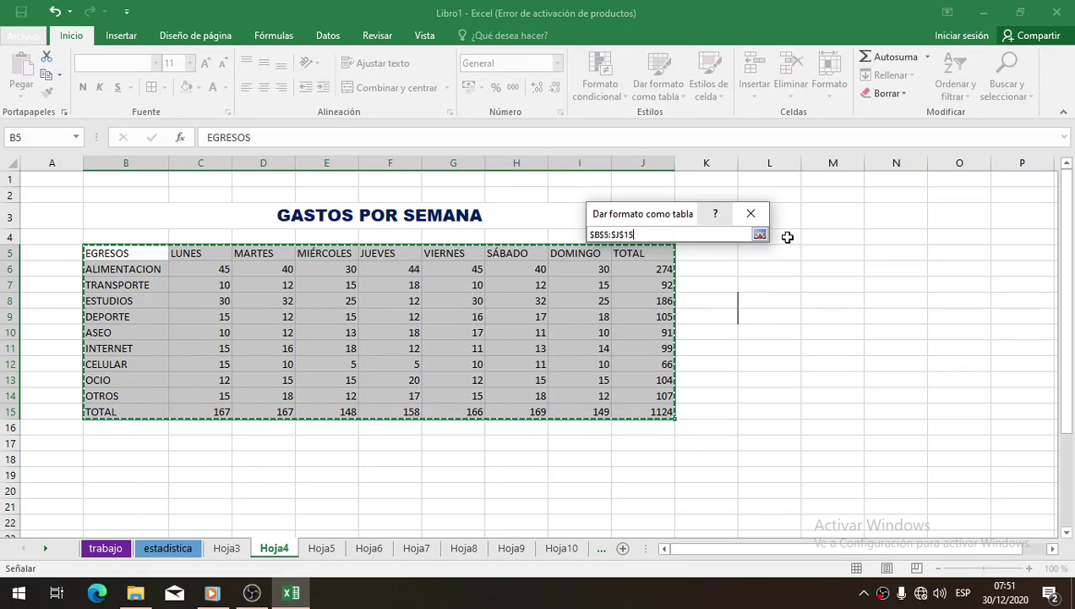
click(760, 235)
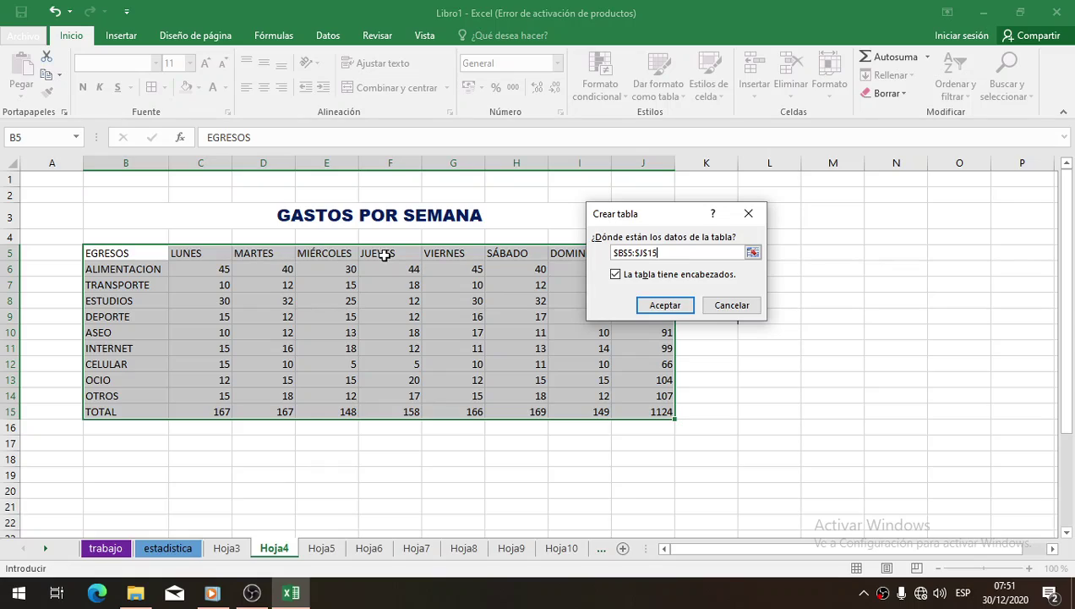
click(617, 276)
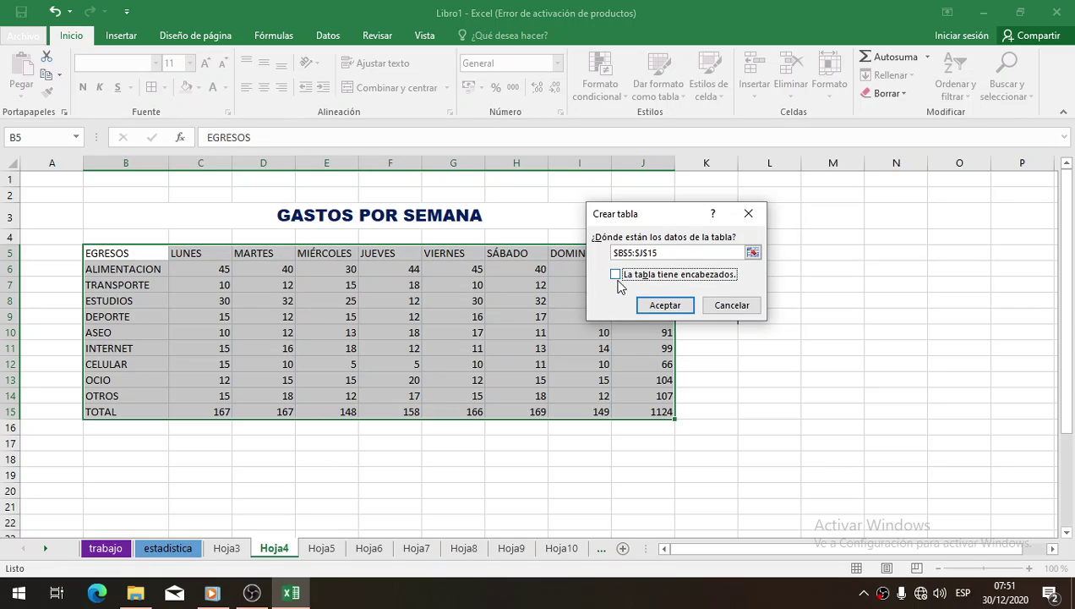
click(665, 305)
click(292, 362)
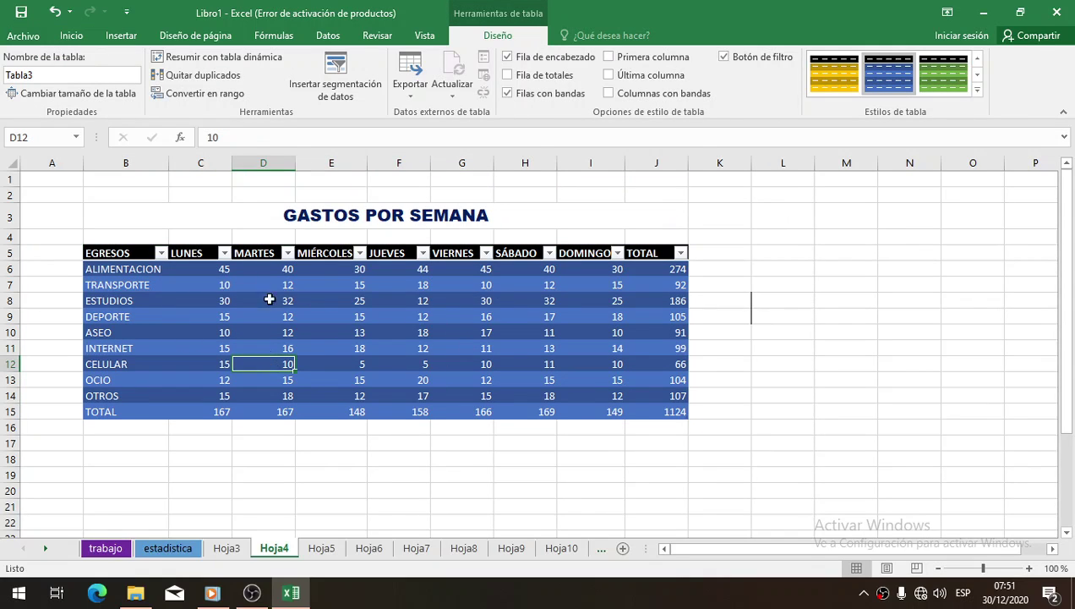
click(300, 316)
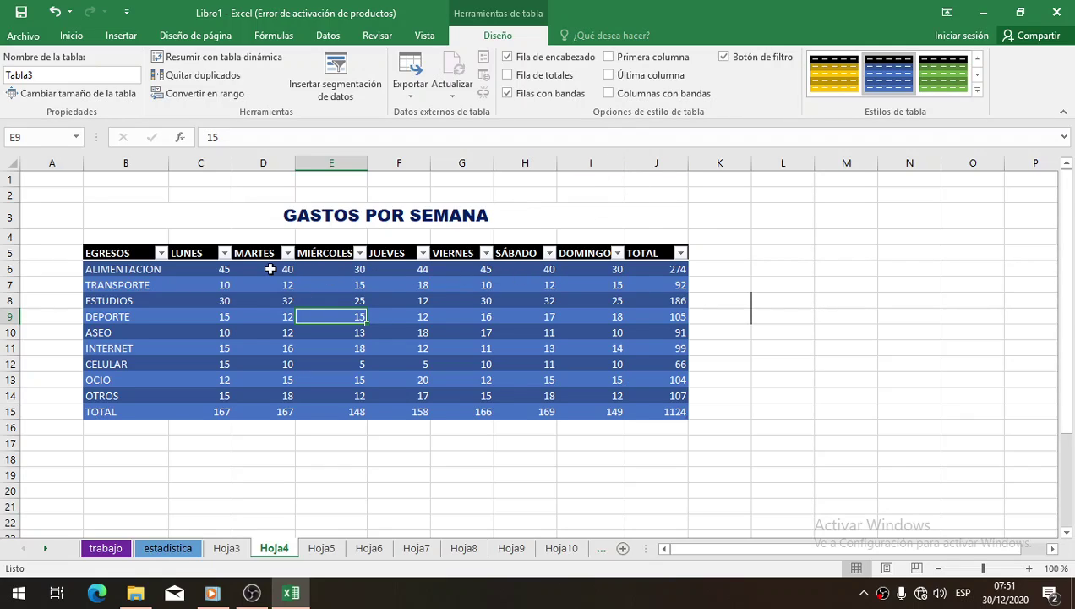
Step: Inspect the sort and filter options of the LUNES column, leaving all its values selected
click(225, 253)
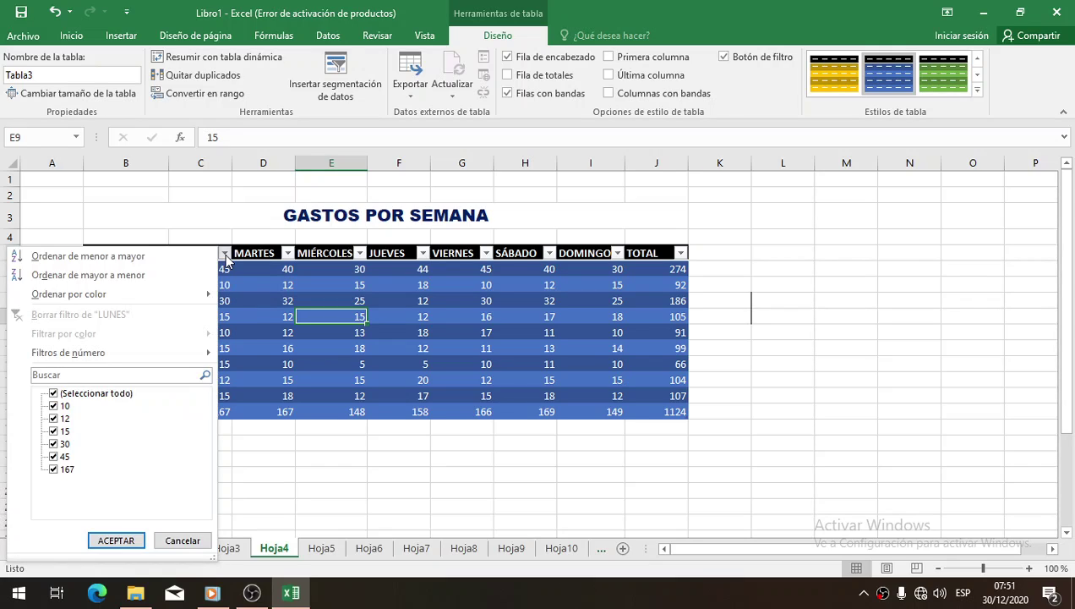
click(224, 254)
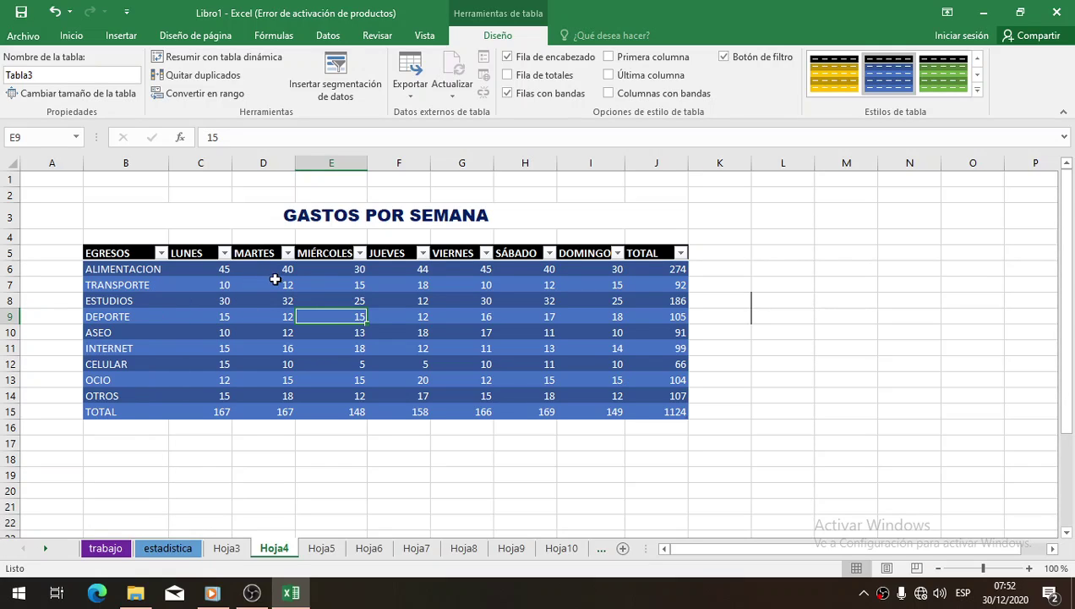
click(225, 254)
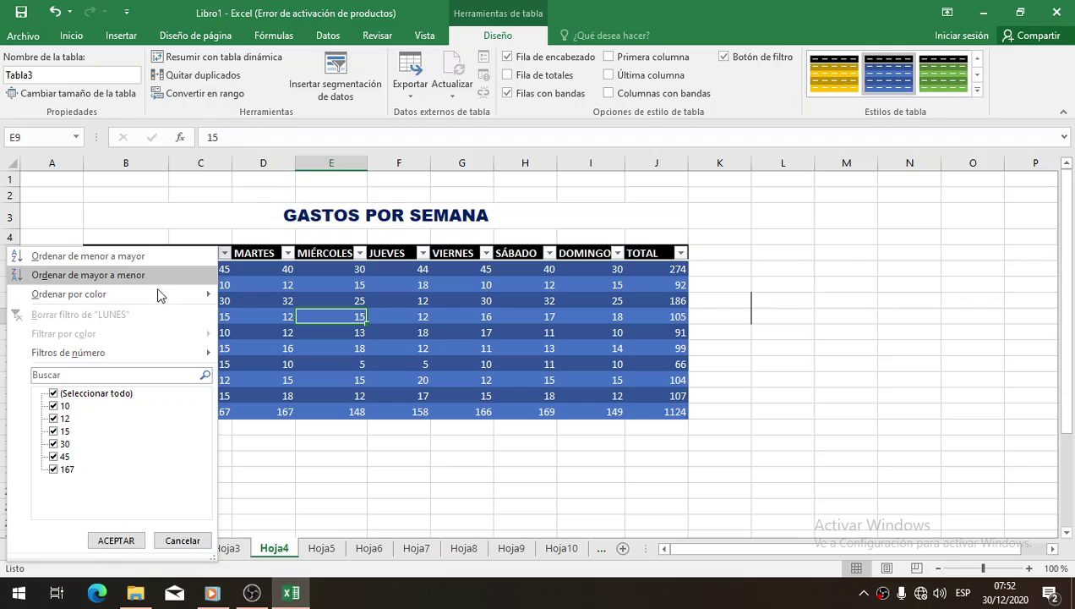
click(117, 540)
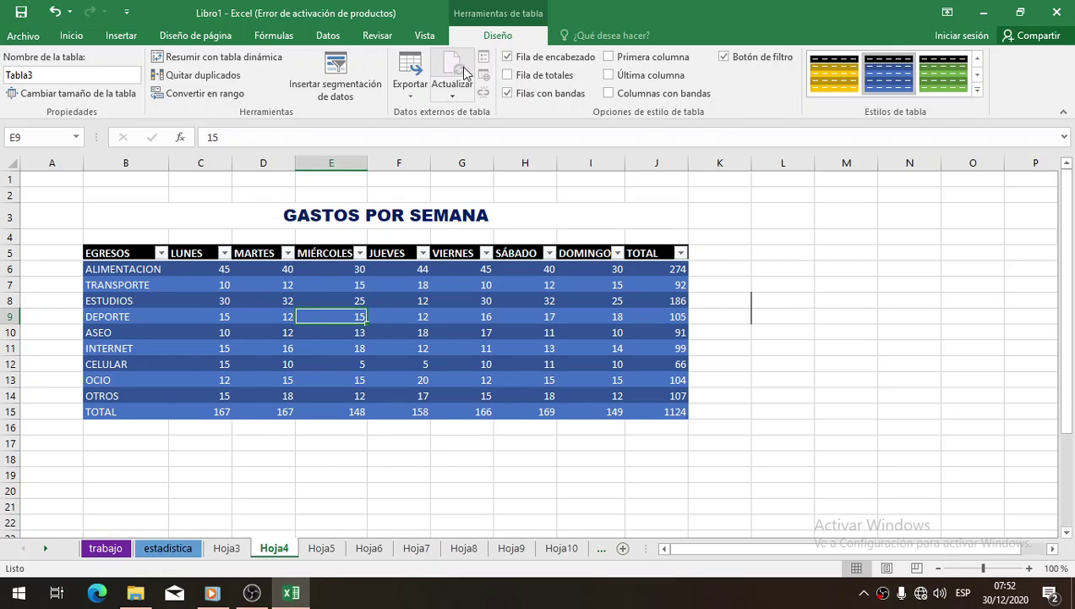
Step: Start a new table style, browse its table elements, and inspect the format options for Primera franja de columnas without changing them
click(77, 37)
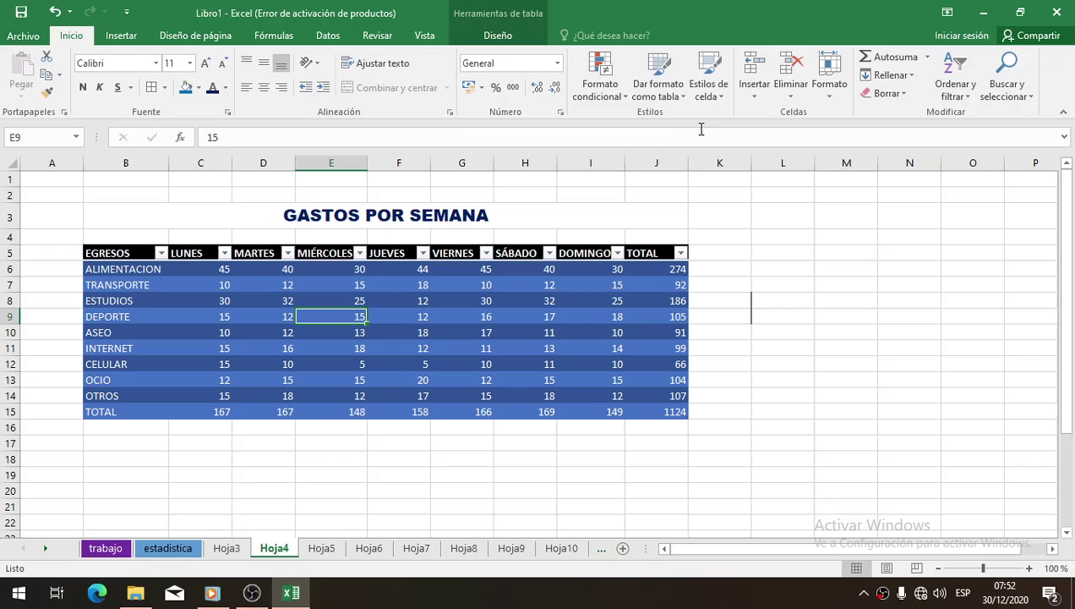
click(665, 88)
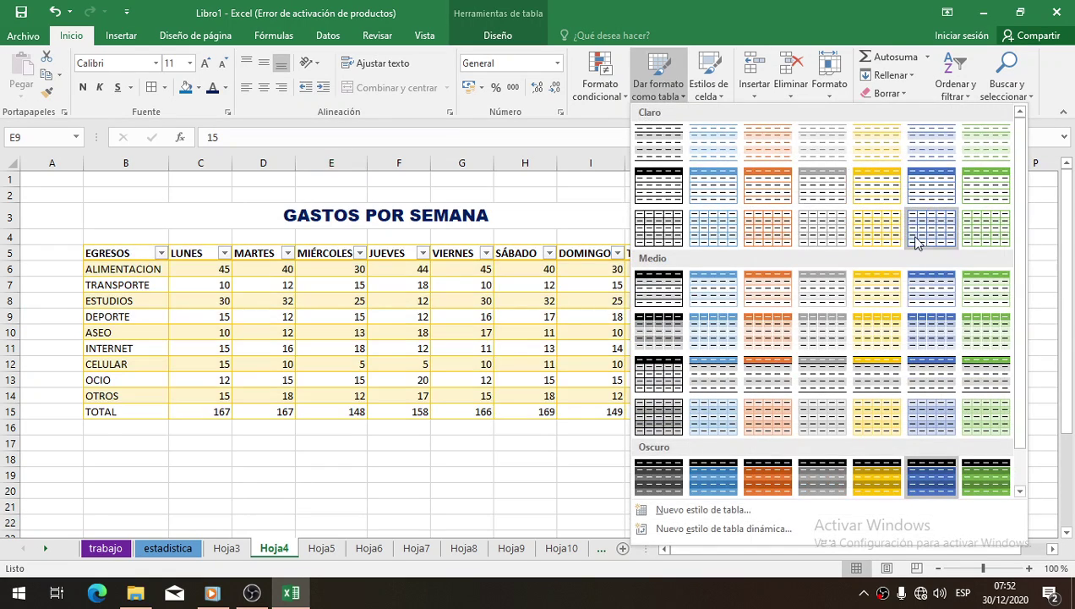
scroll(845, 402, down, 1)
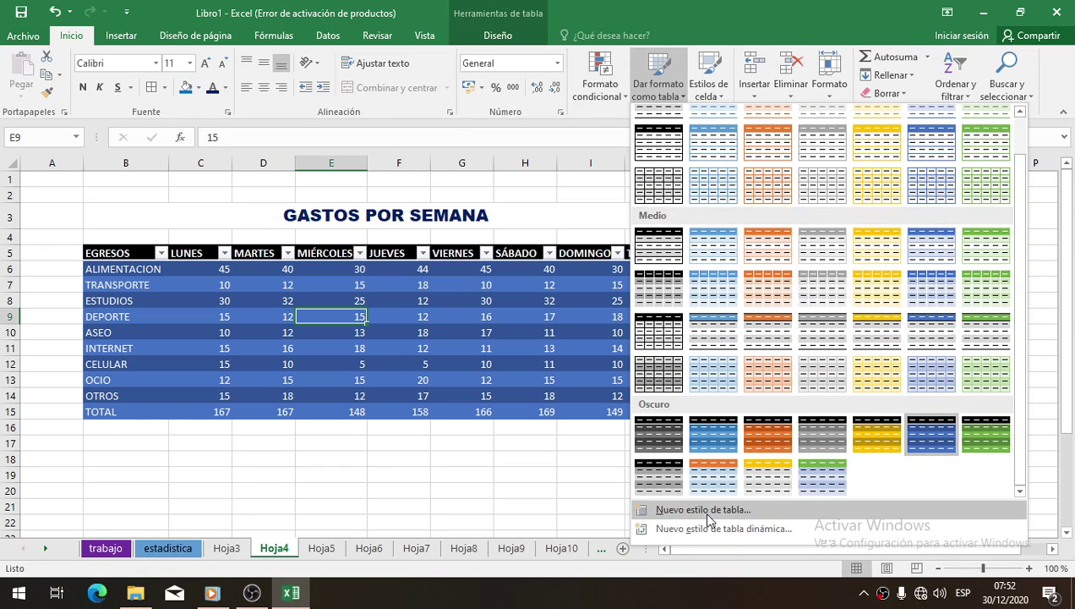
click(775, 510)
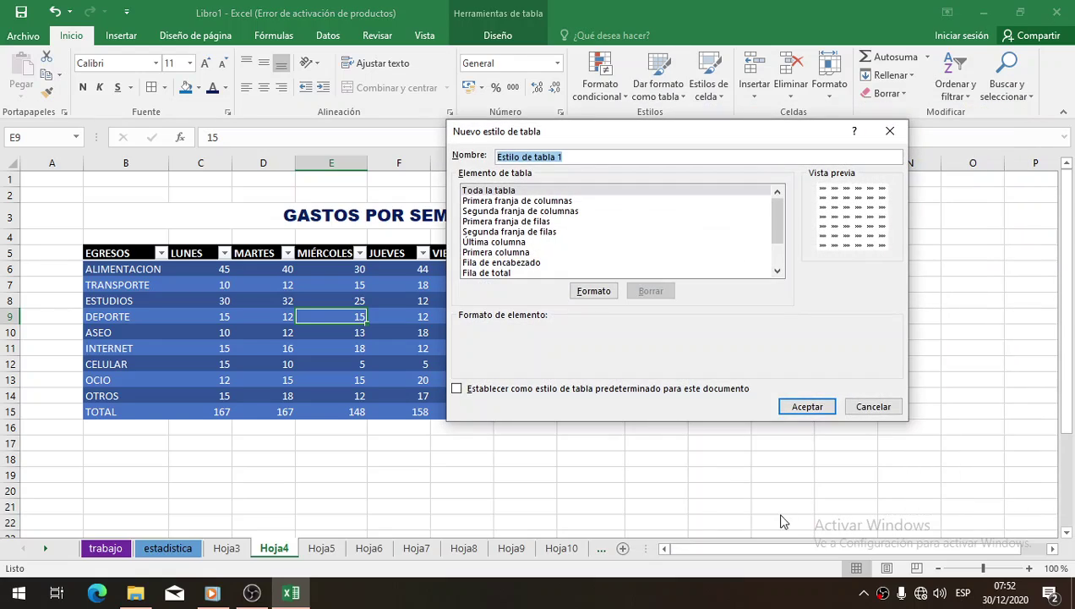
click(555, 212)
click(541, 241)
click(536, 263)
click(544, 221)
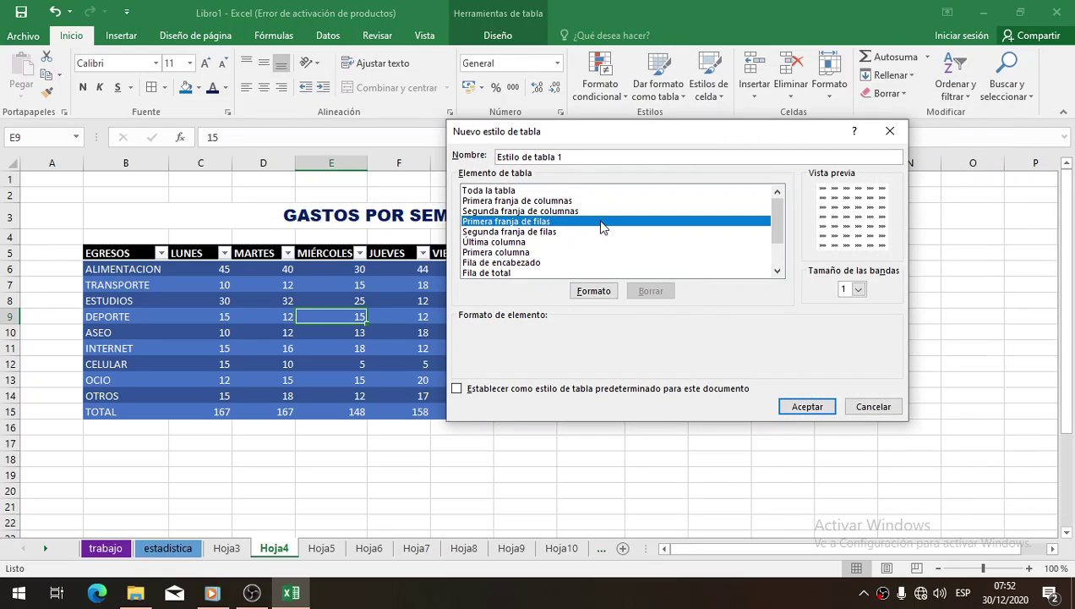
click(586, 201)
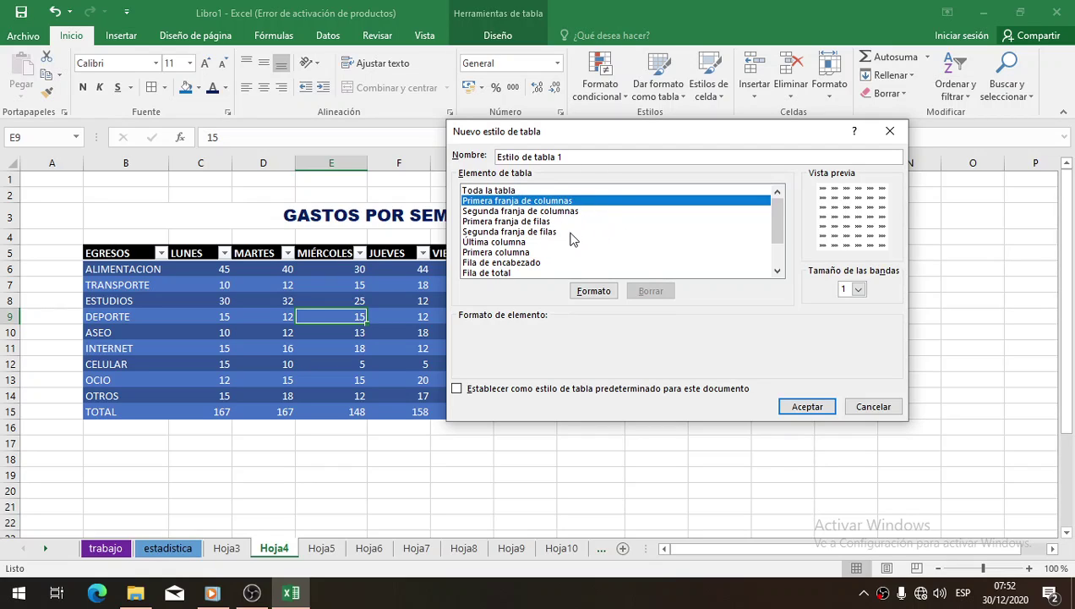
click(604, 294)
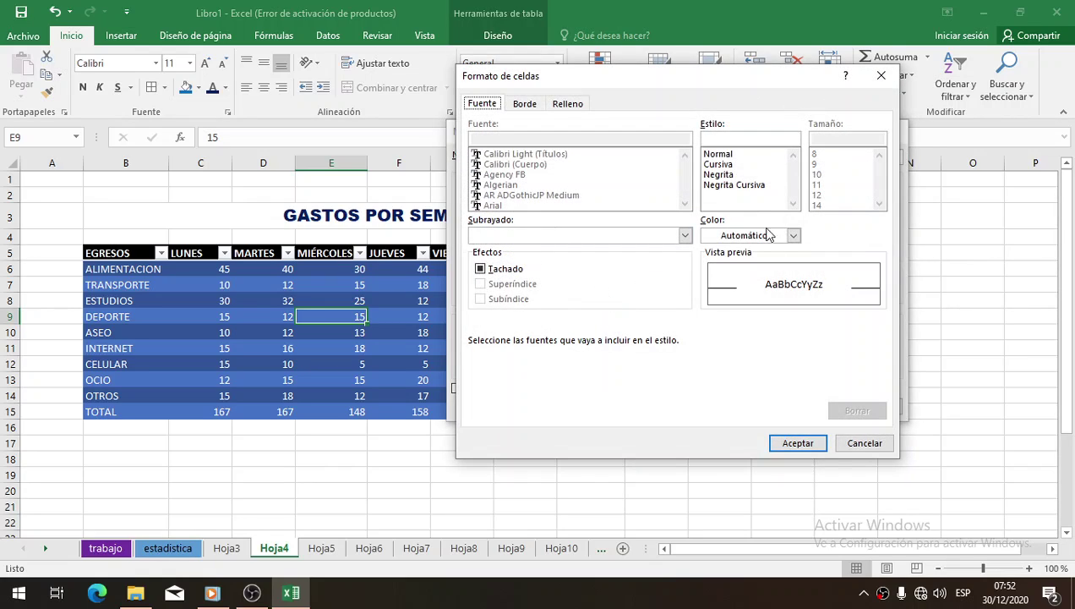
click(864, 443)
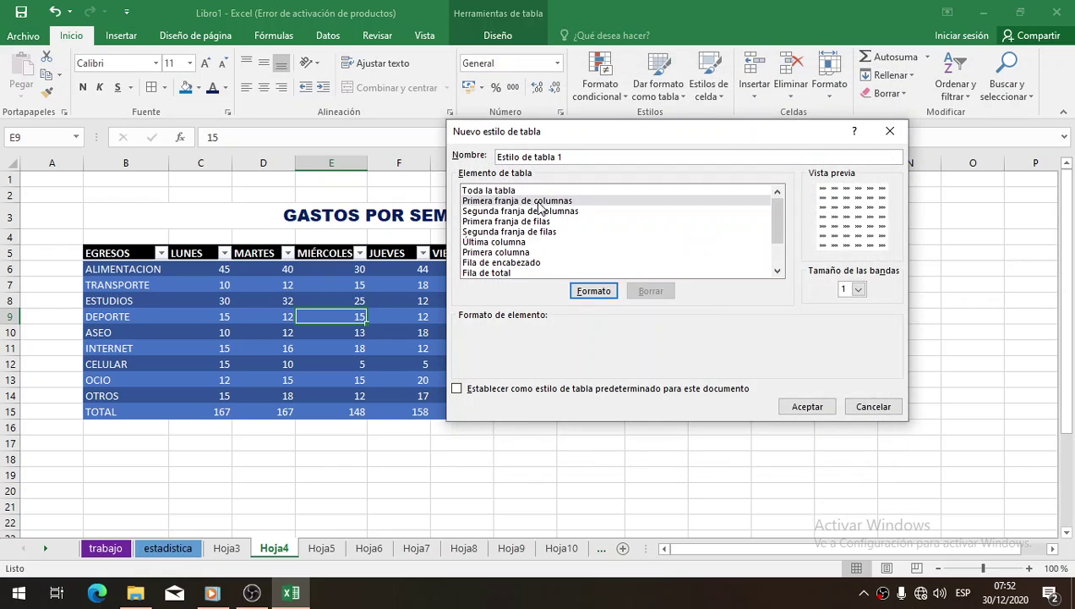
Step: Review the column, row and header elements available for the new table style, and cancel the style
click(539, 202)
click(544, 211)
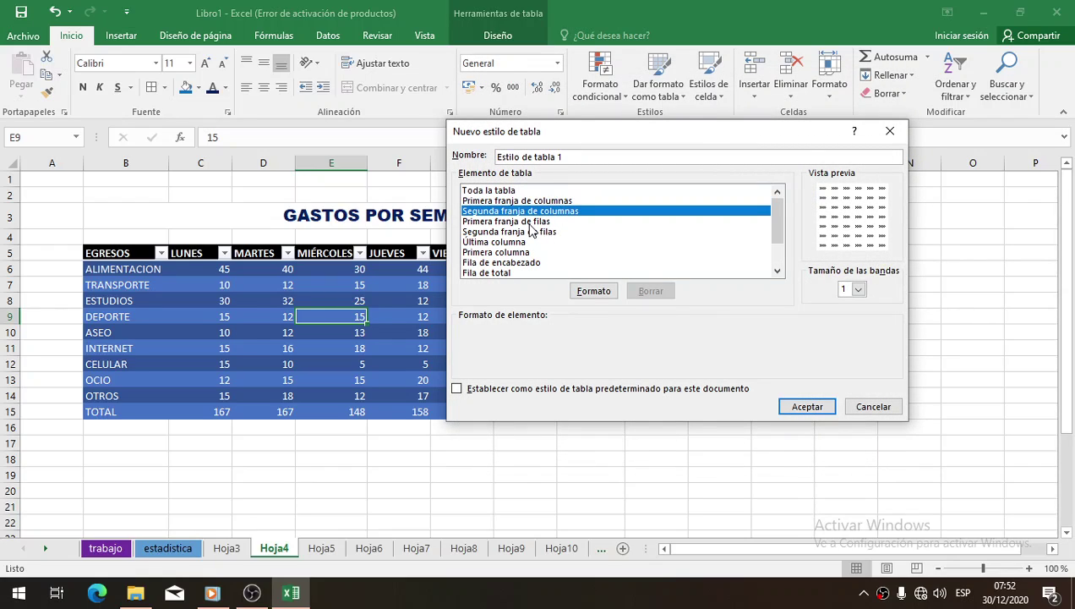
click(530, 222)
click(540, 232)
click(524, 252)
click(528, 263)
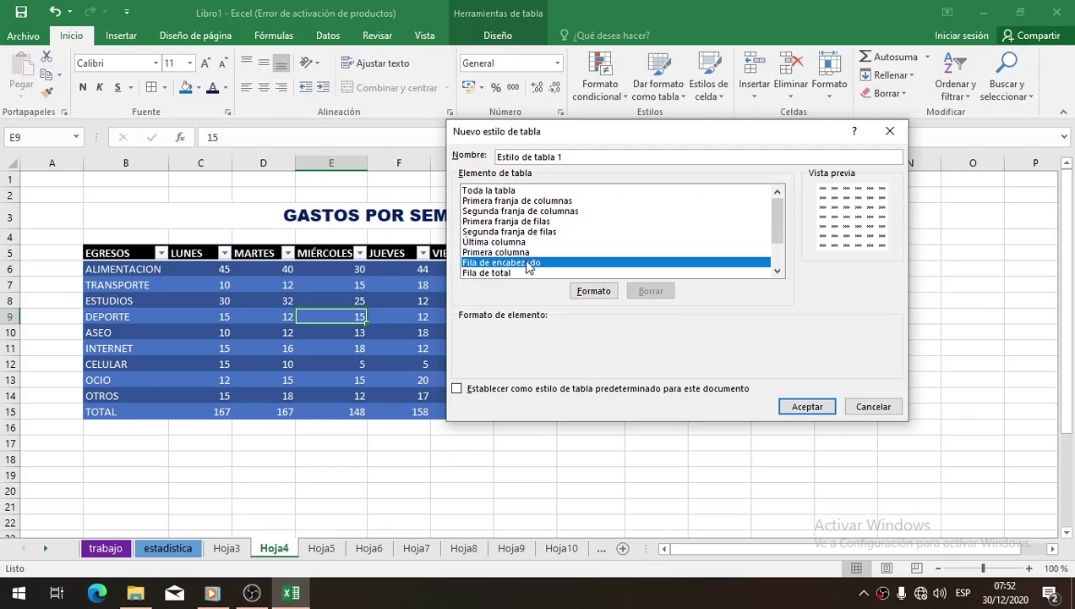
scroll(541, 254, down, 2)
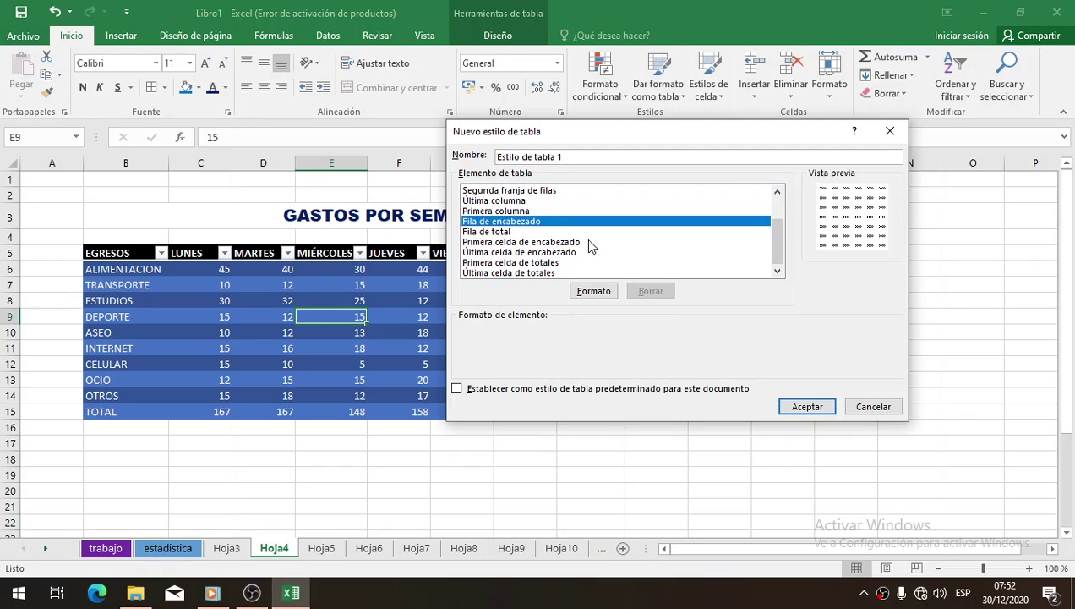
click(874, 407)
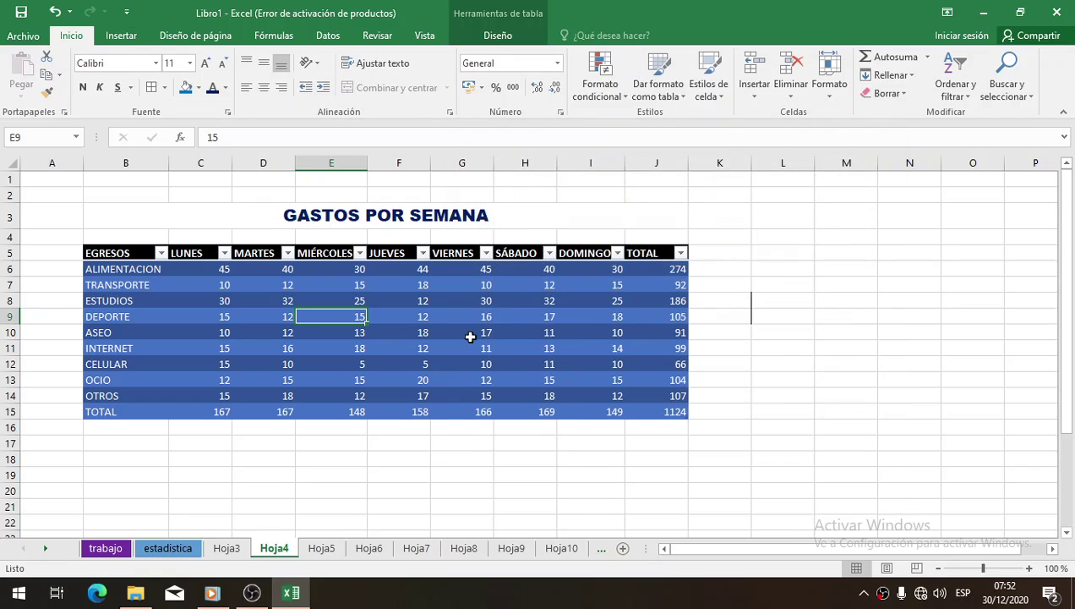
Step: Apply the Neutral cell style to the merged GASTOS POR SEMANA title in row 3
click(461, 319)
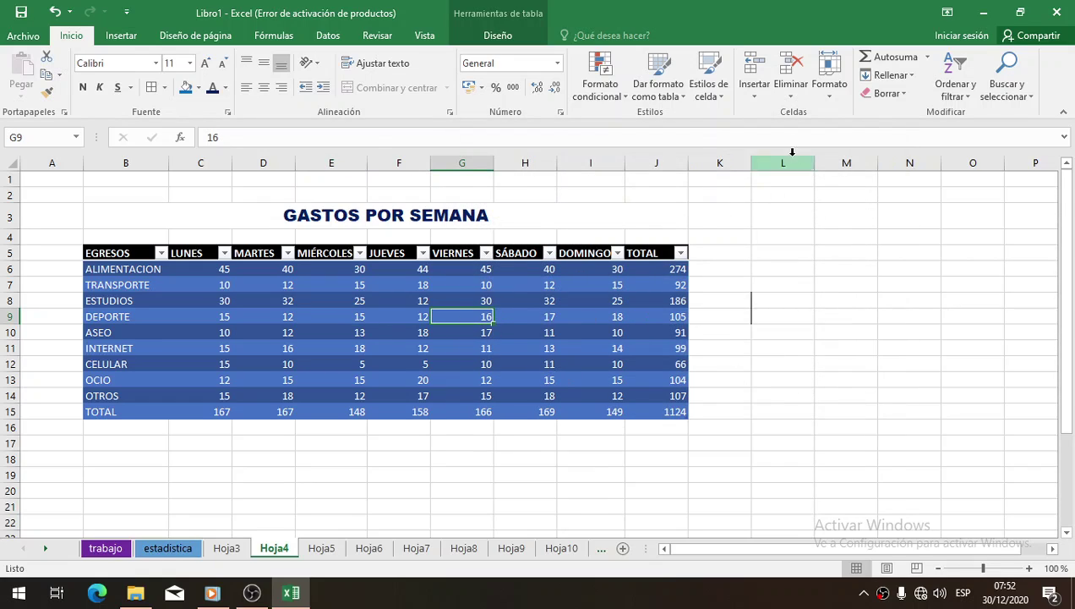
click(714, 91)
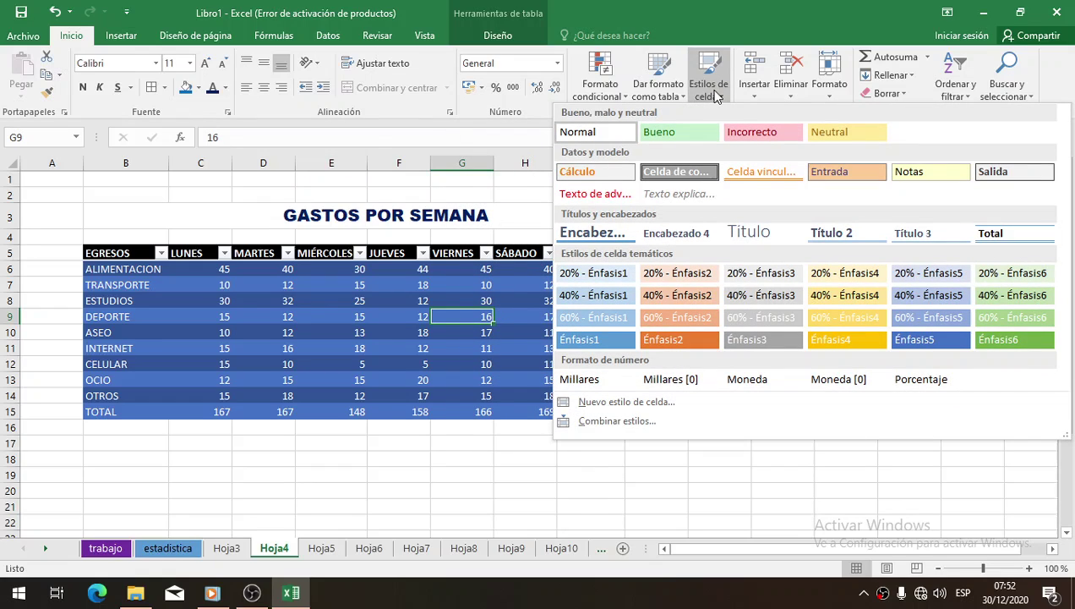
click(178, 225)
click(132, 217)
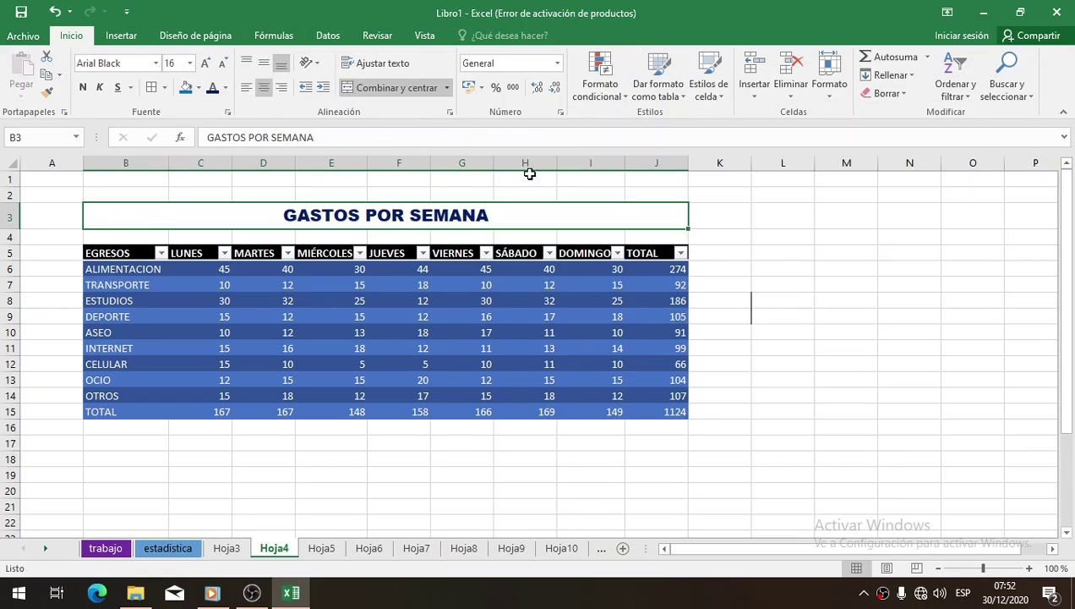
click(719, 97)
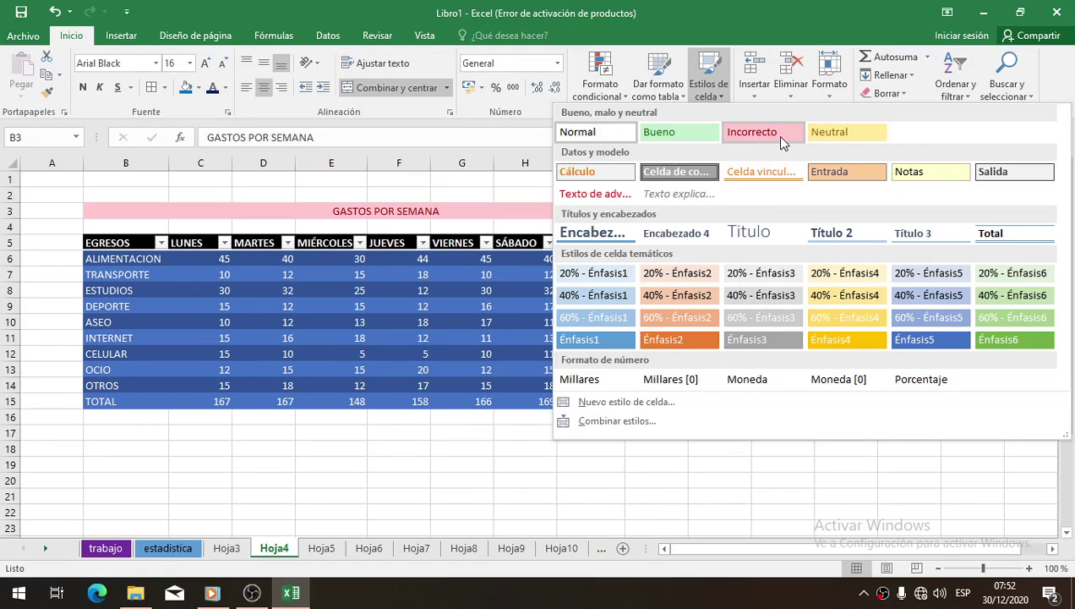
click(831, 142)
click(709, 259)
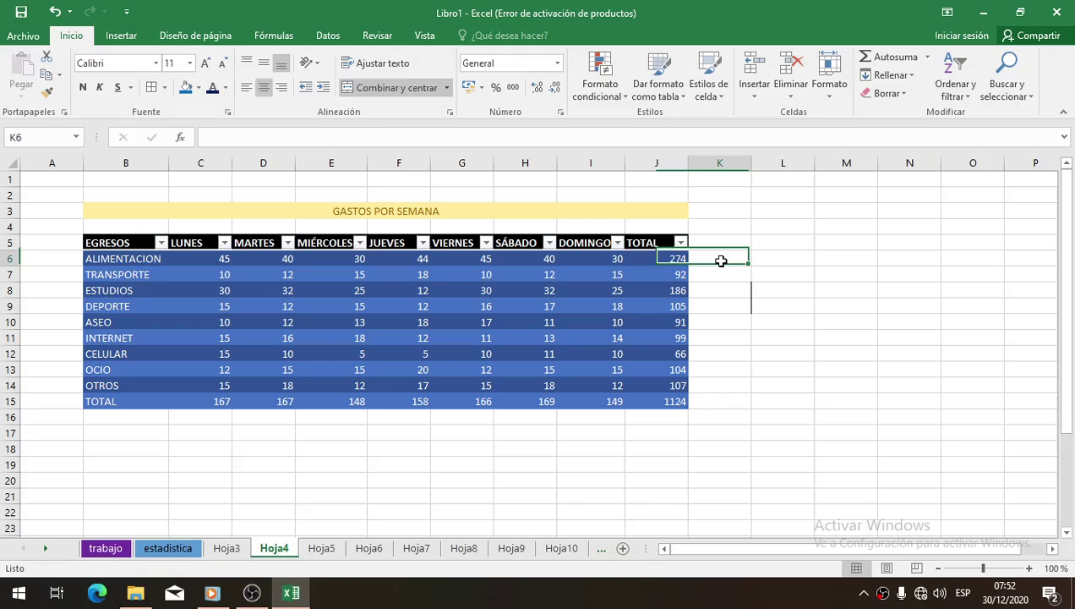
click(436, 211)
click(398, 433)
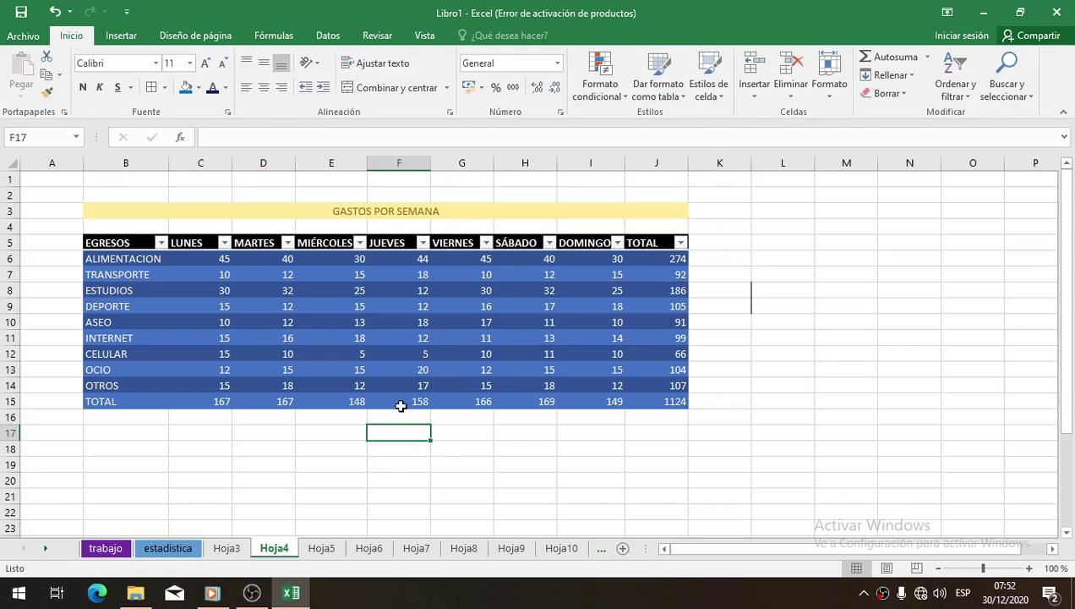
Step: Apply the Entrada cell style to the table cells F7:H13
drag(397, 273, 546, 370)
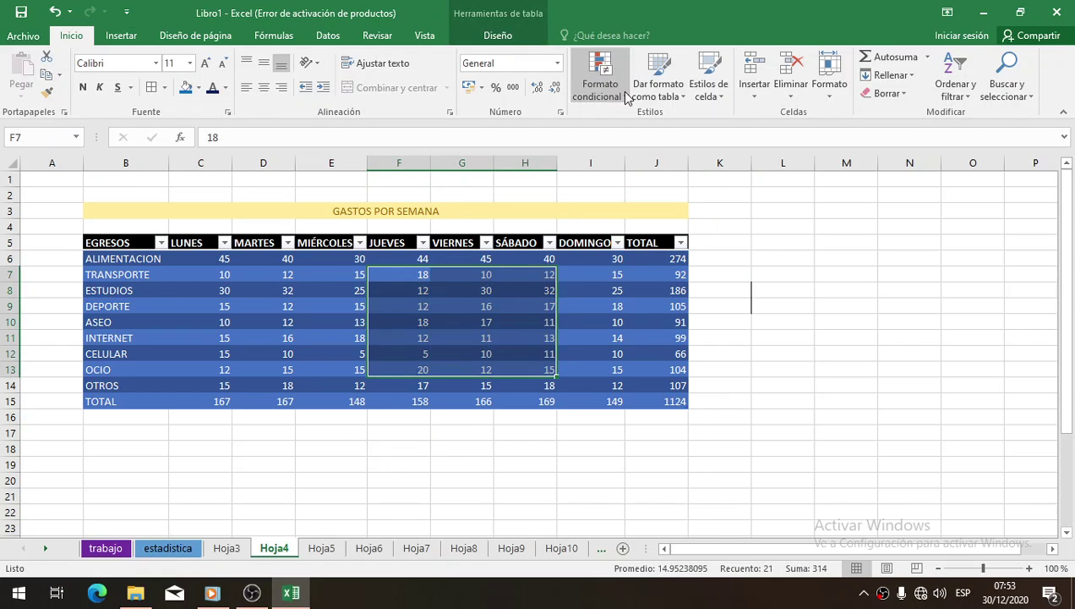
click(709, 84)
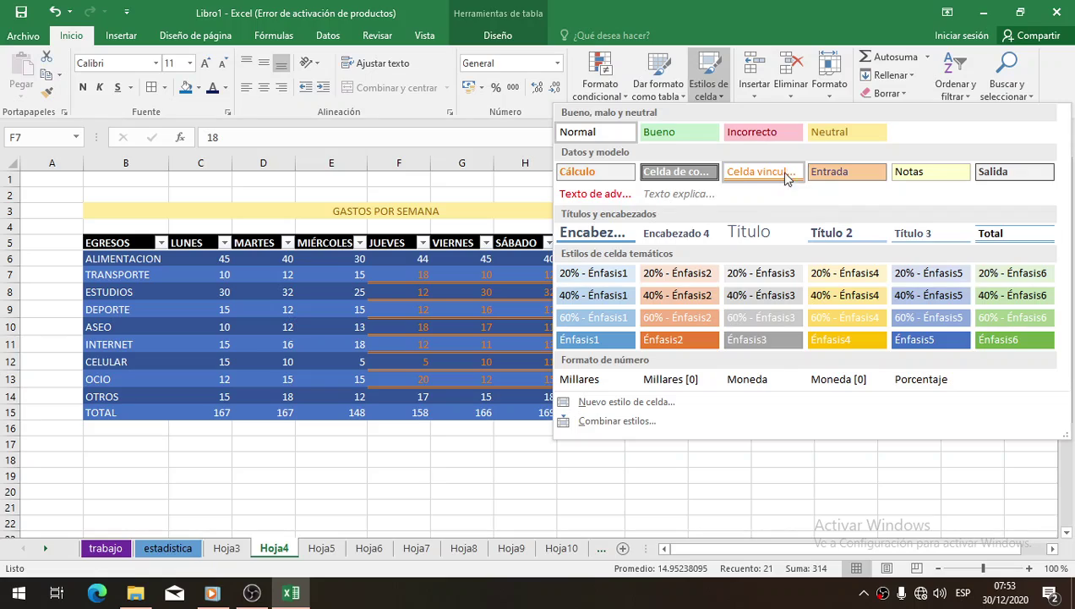
click(822, 172)
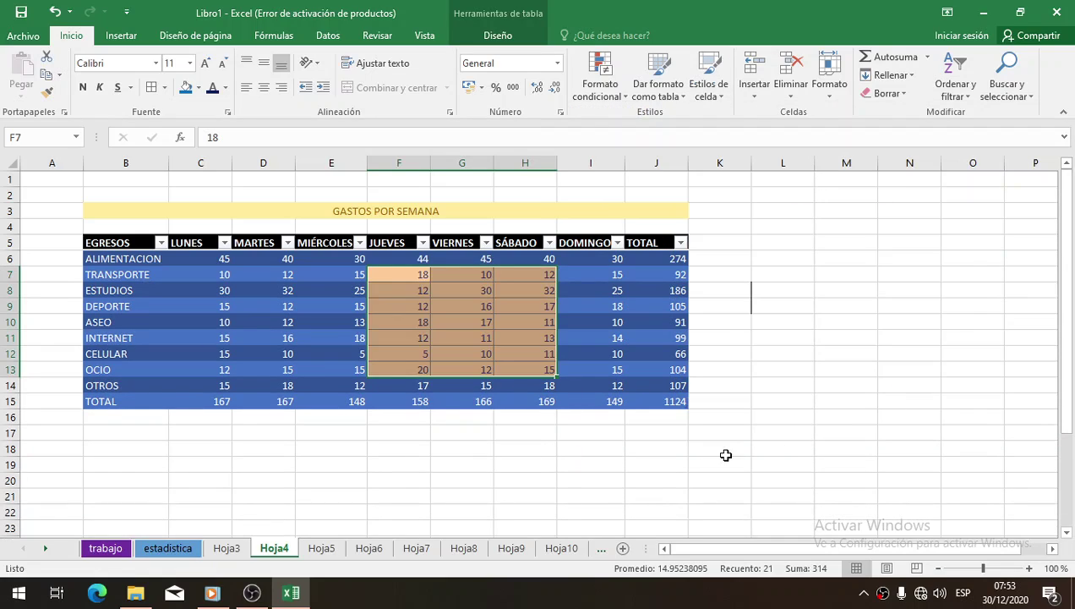
Step: Undo the Entrada style on cells F7:H13 and the Neutral style on the GASTOS POR SEMANA title
key(ctrl+z)
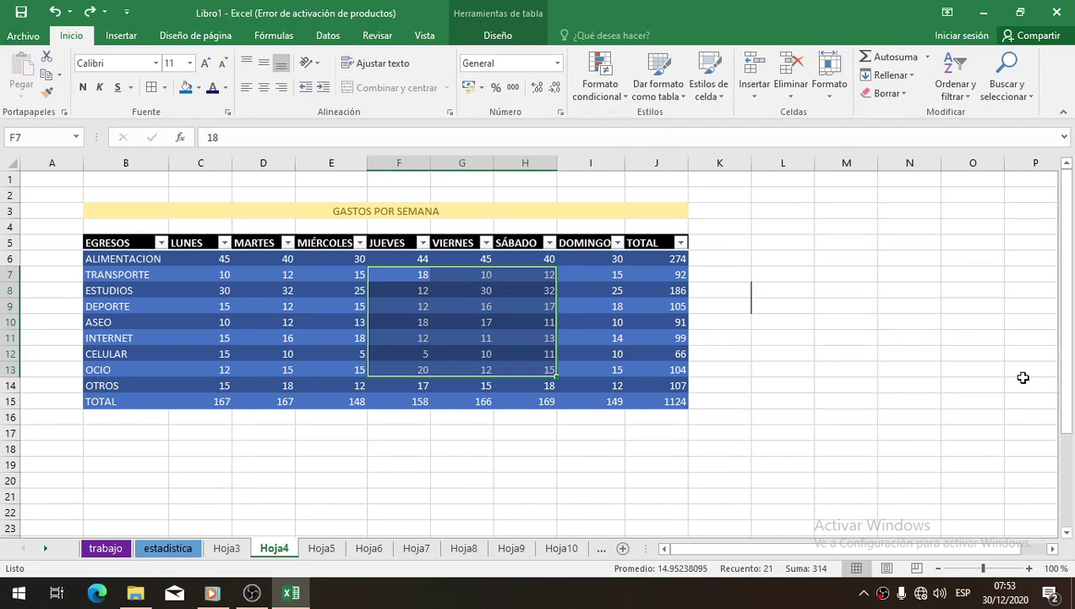
click(737, 372)
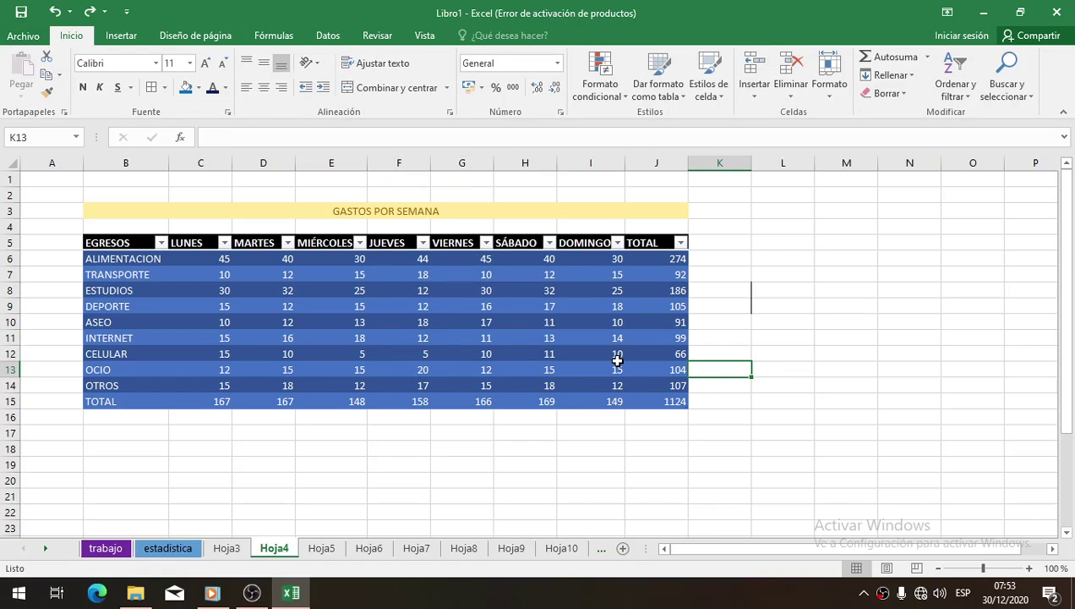
key(ctrl+z)
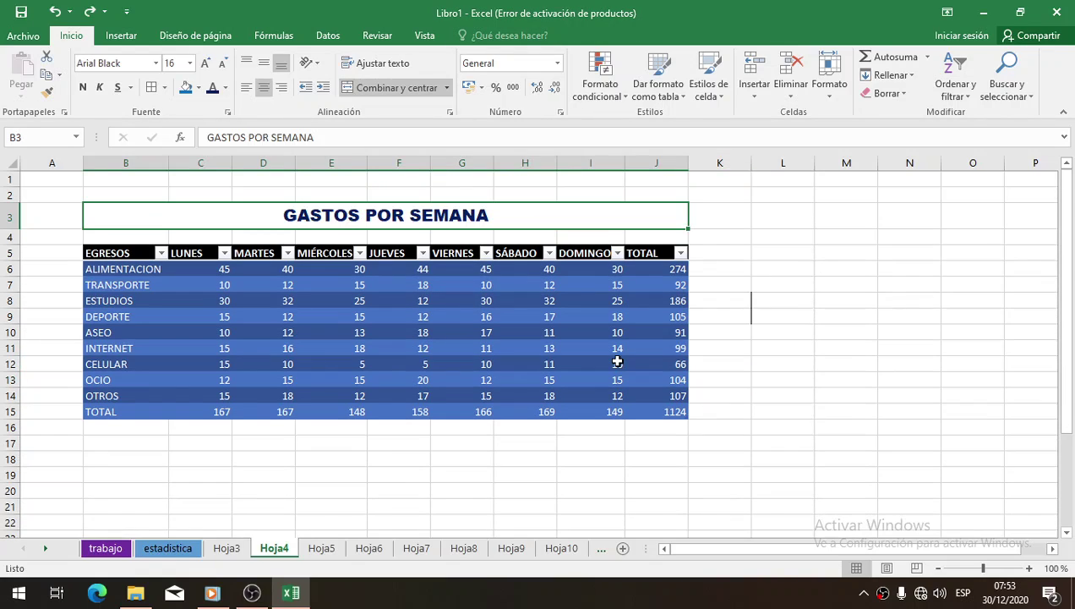
click(437, 446)
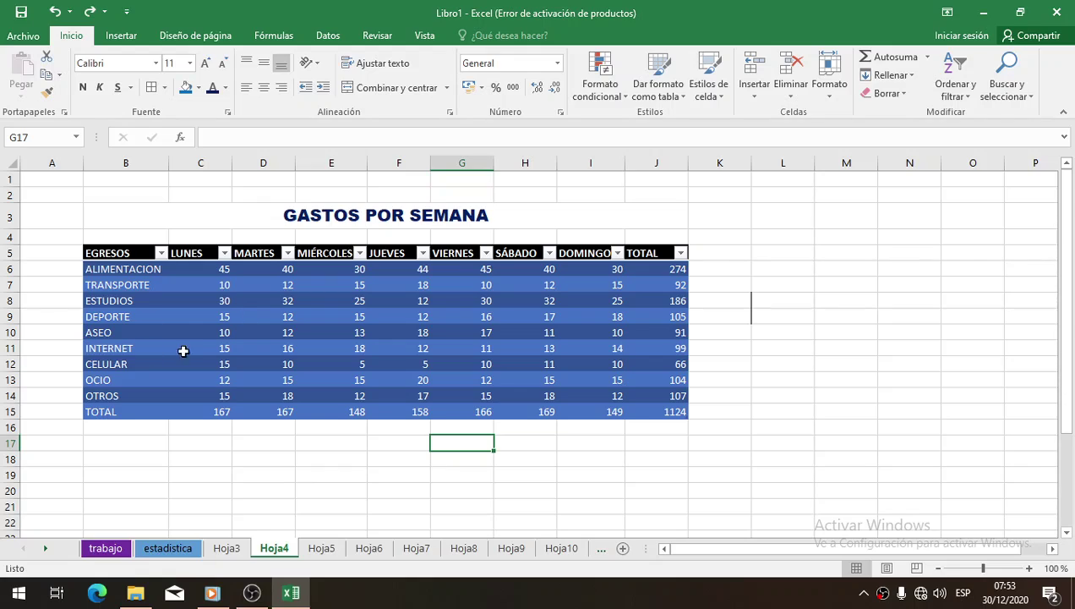
click(617, 96)
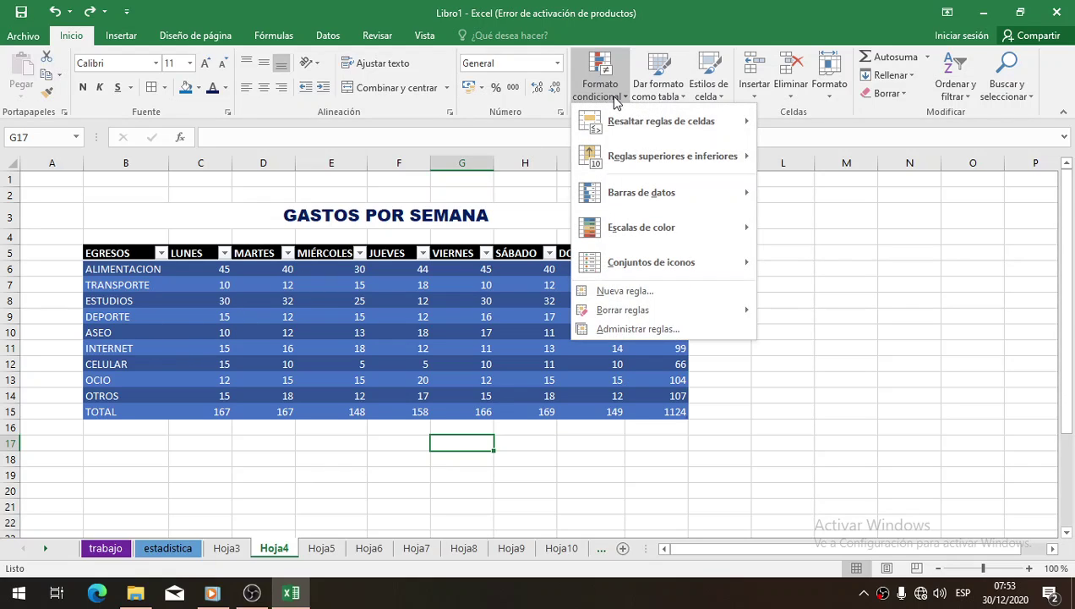
mouse_move(624, 129)
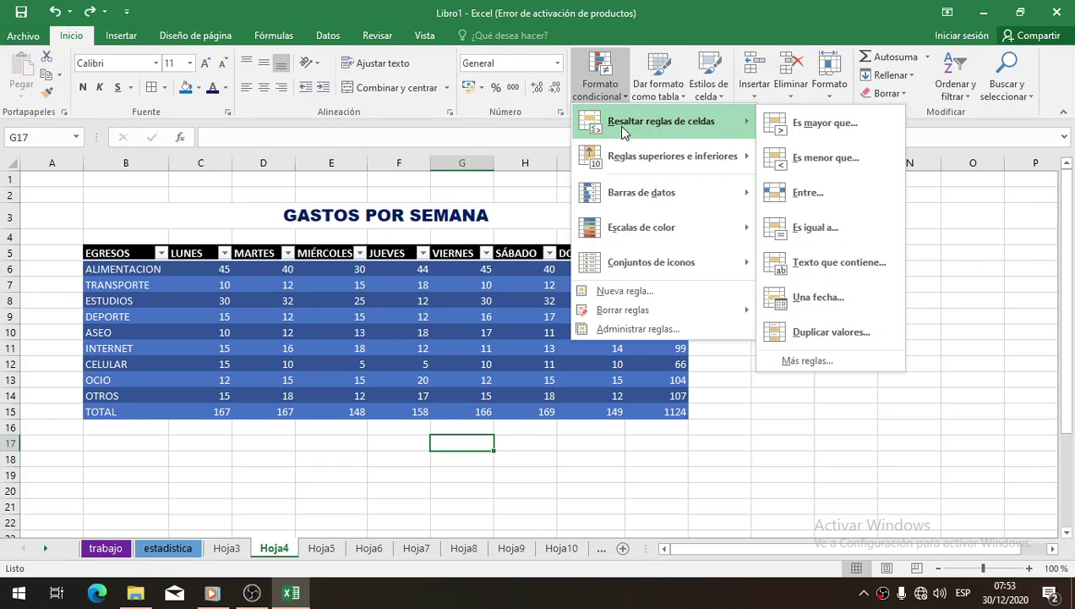
click(365, 323)
Step: Try to clear the formats of the table body B6:J15
drag(131, 271, 681, 414)
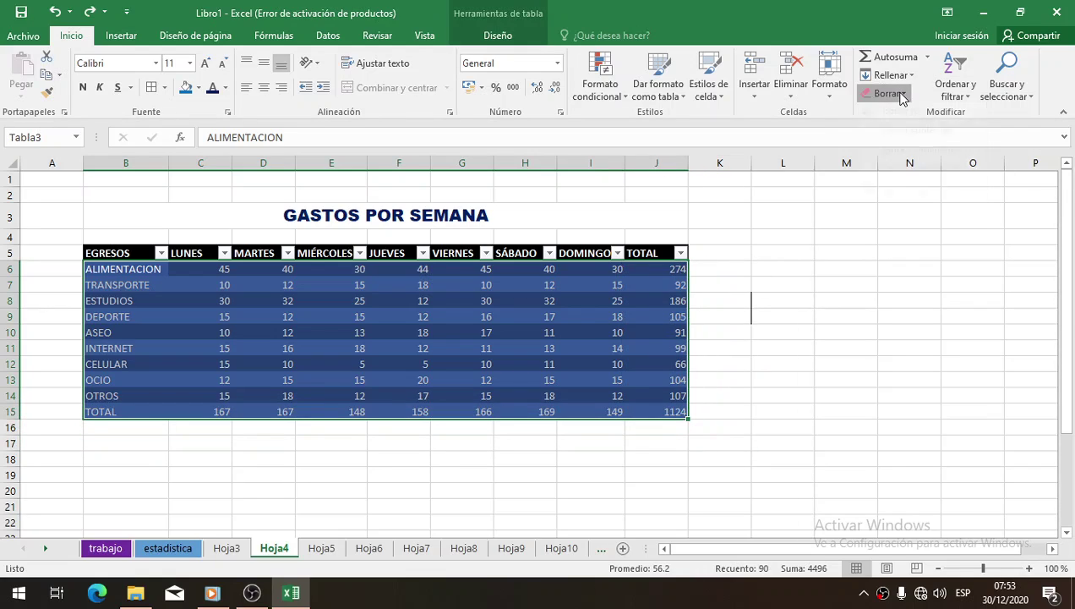
click(888, 93)
click(924, 133)
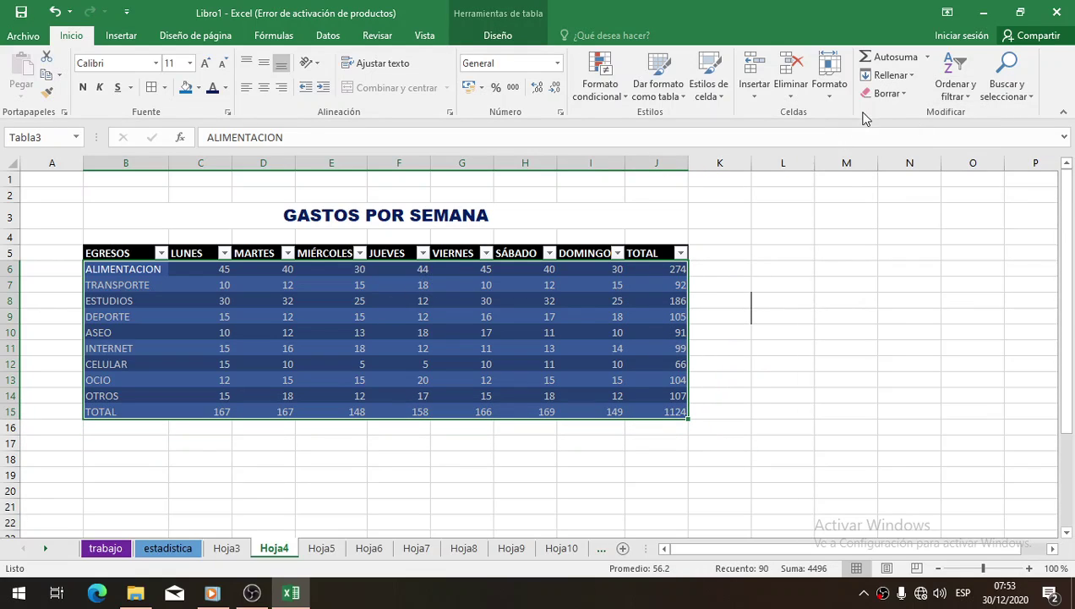
click(888, 93)
click(884, 134)
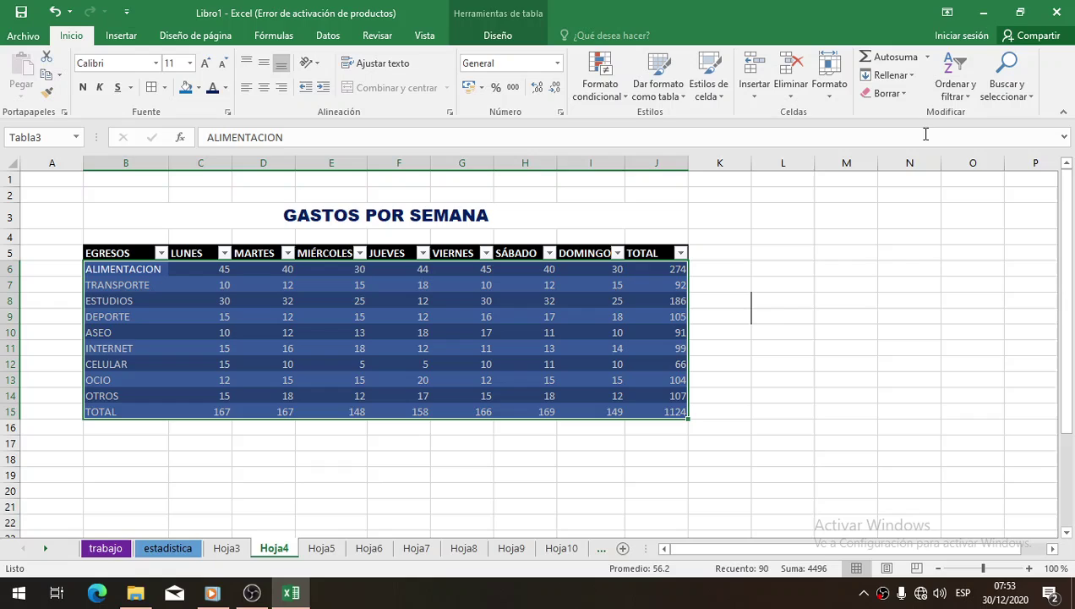
Step: Clear everything from the whole table B5:J15 and undo that clearing
click(552, 311)
drag(95, 252, 521, 412)
click(888, 93)
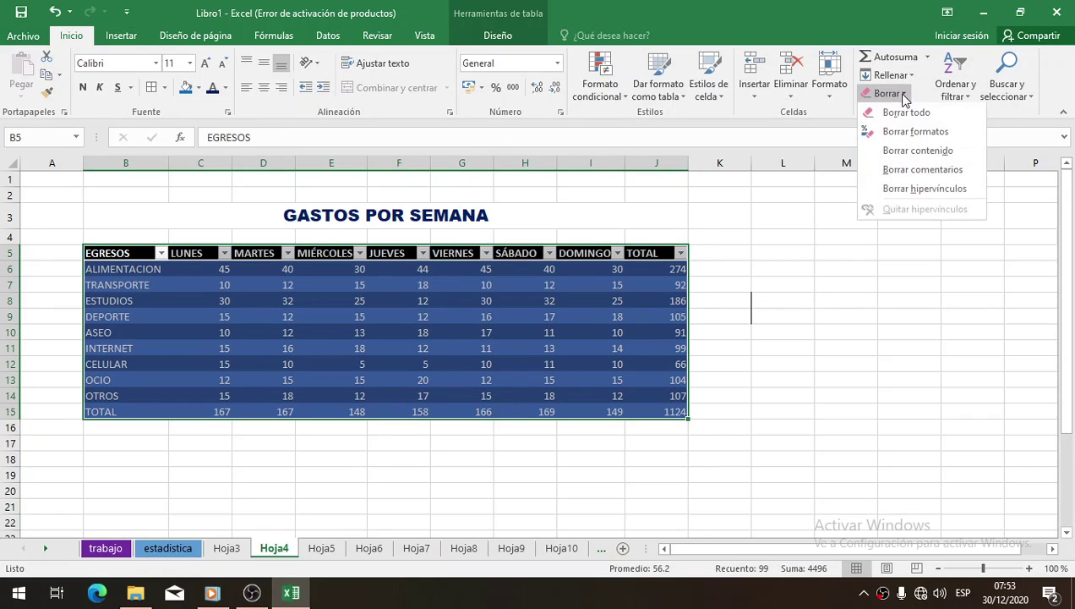
click(906, 113)
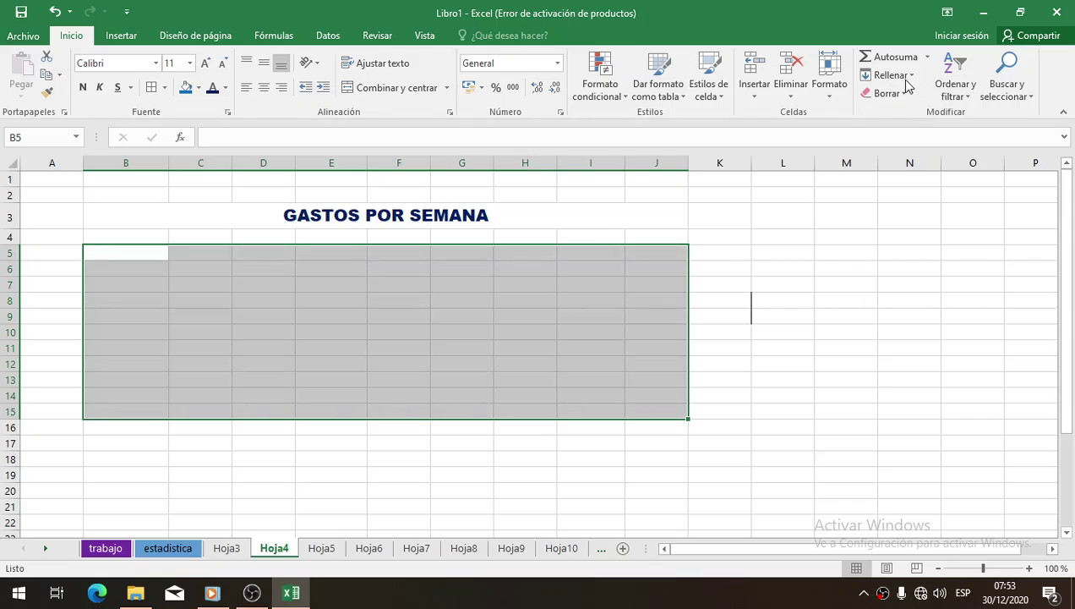
key(ctrl+z)
Step: Clear only the formats of the whole table B5:J15, keeping its contents
click(888, 93)
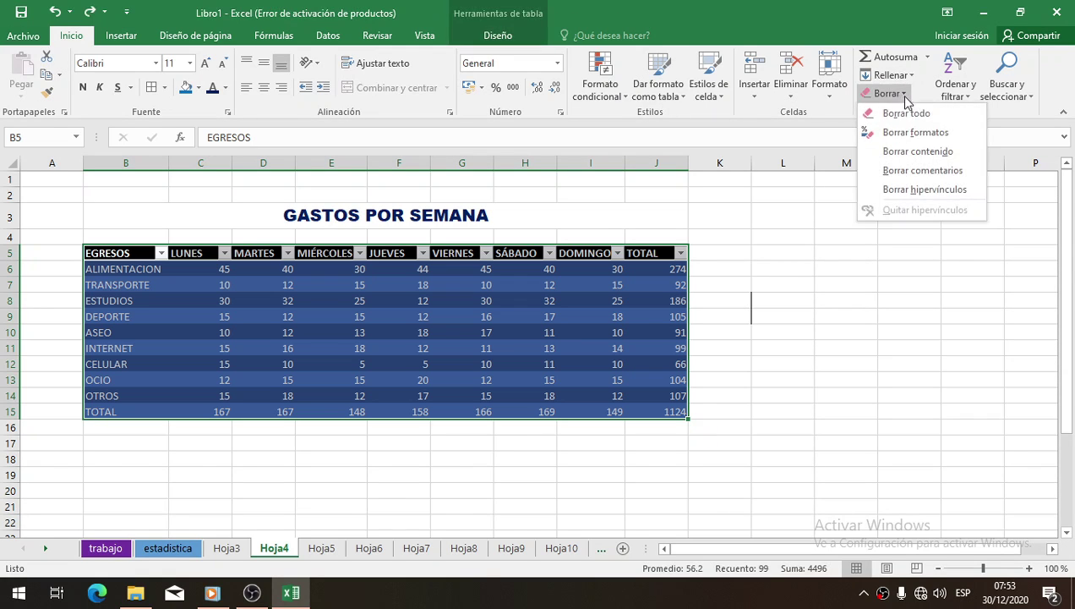
click(919, 137)
click(333, 345)
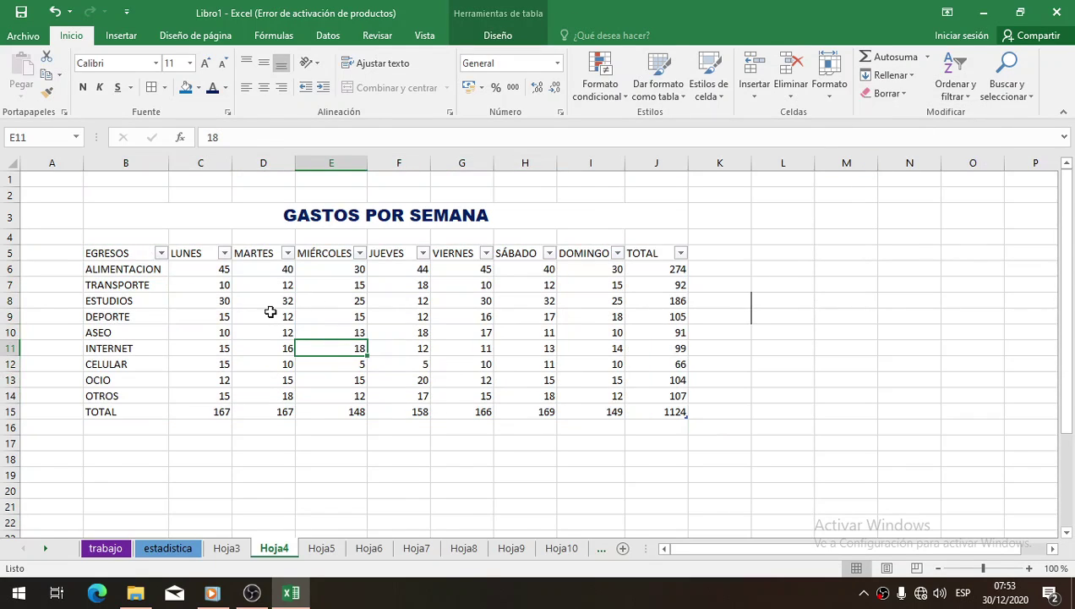
click(206, 283)
Step: Turn off the filter on the header row of the table B5:J15
drag(110, 254, 683, 413)
click(978, 99)
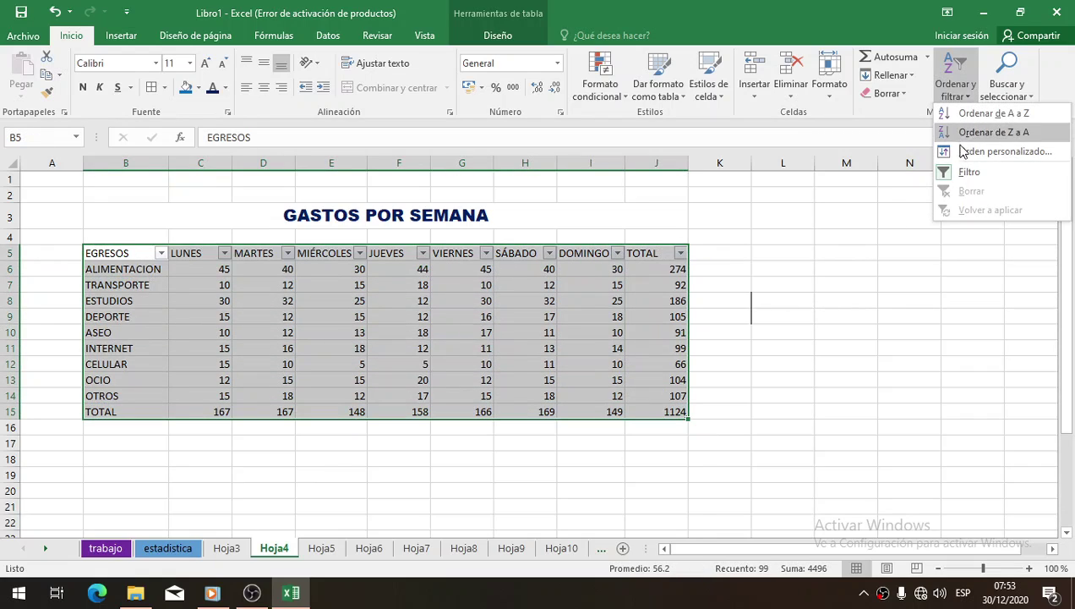
click(970, 169)
click(242, 317)
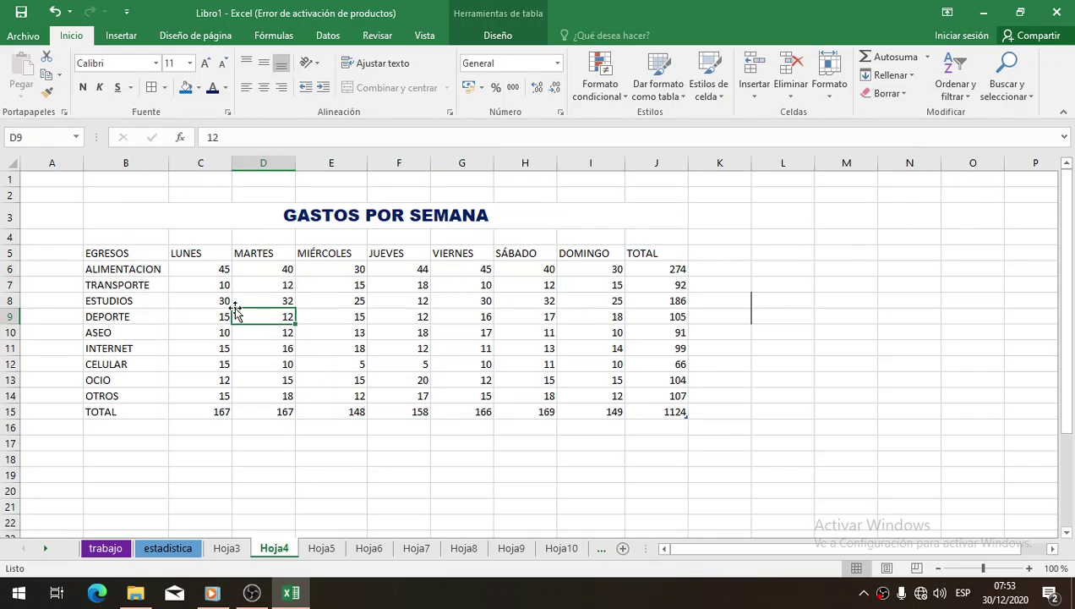
click(222, 271)
click(617, 99)
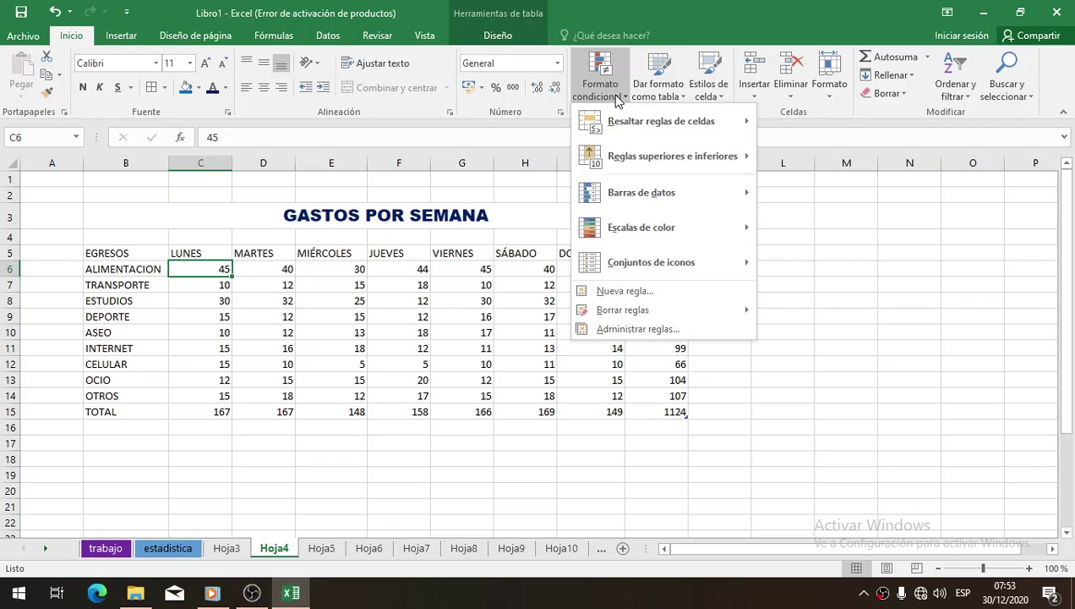
mouse_move(668, 125)
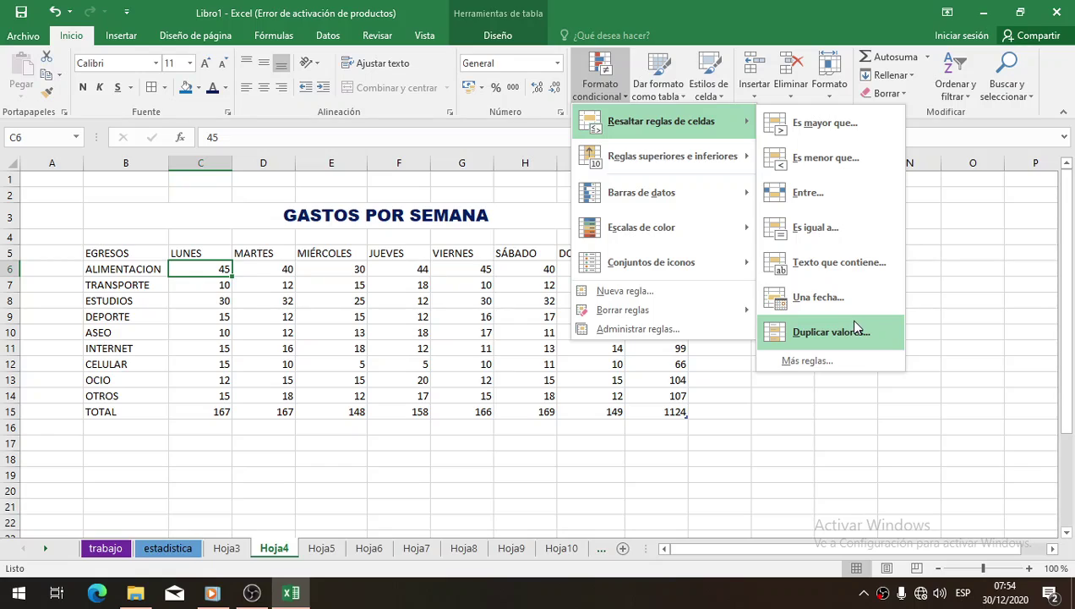
click(311, 313)
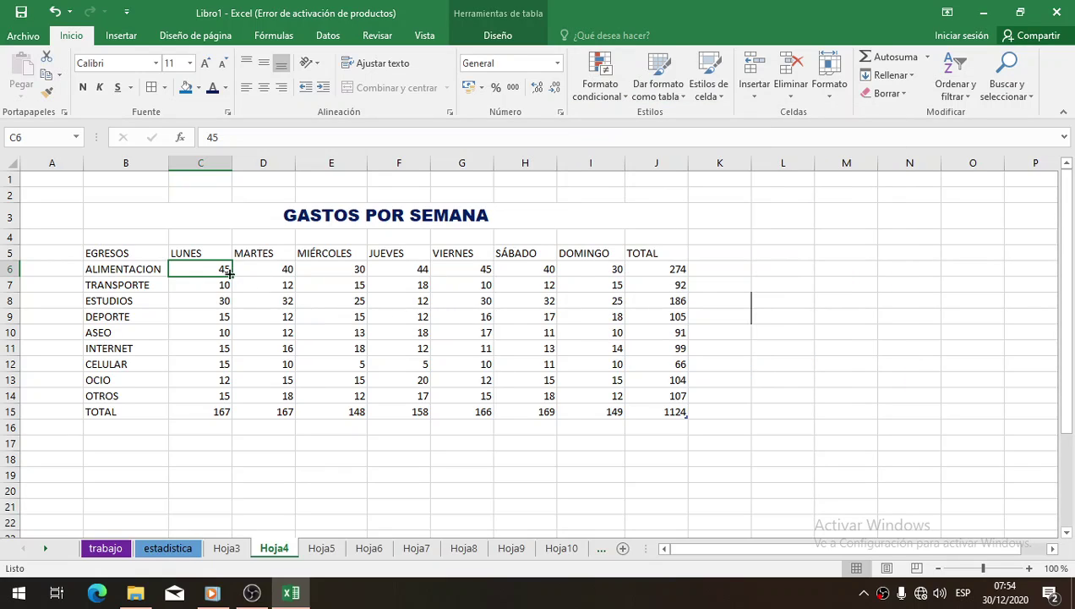
Step: Set up an Es mayor que highlight rule for the LUNES amounts C6:C14 with the value 13 and the Texto rojo format
drag(203, 269, 210, 404)
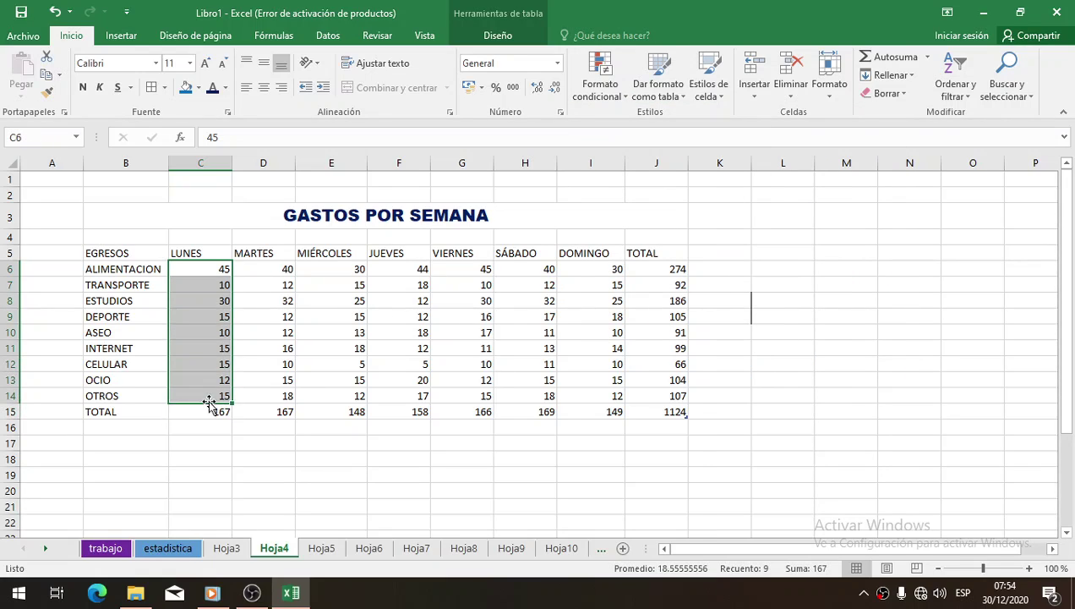
click(623, 84)
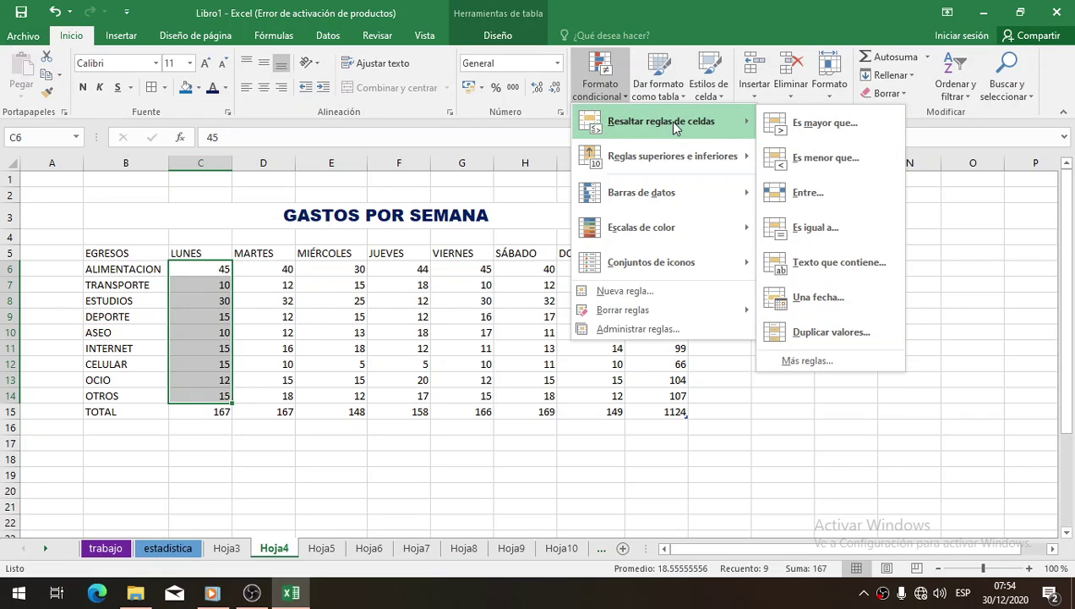
click(825, 123)
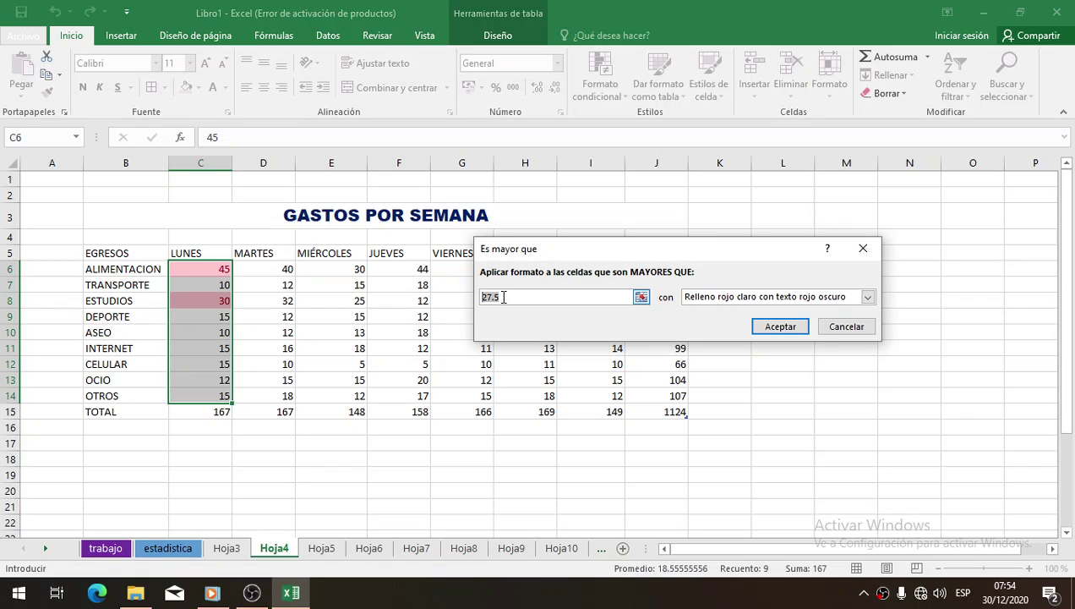
text(13)
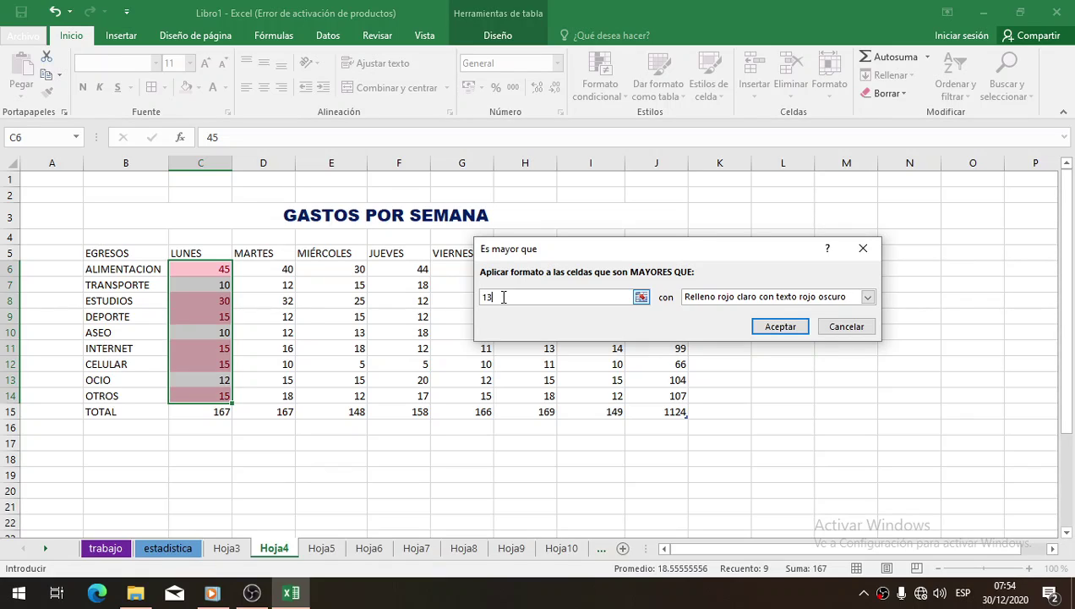
click(869, 298)
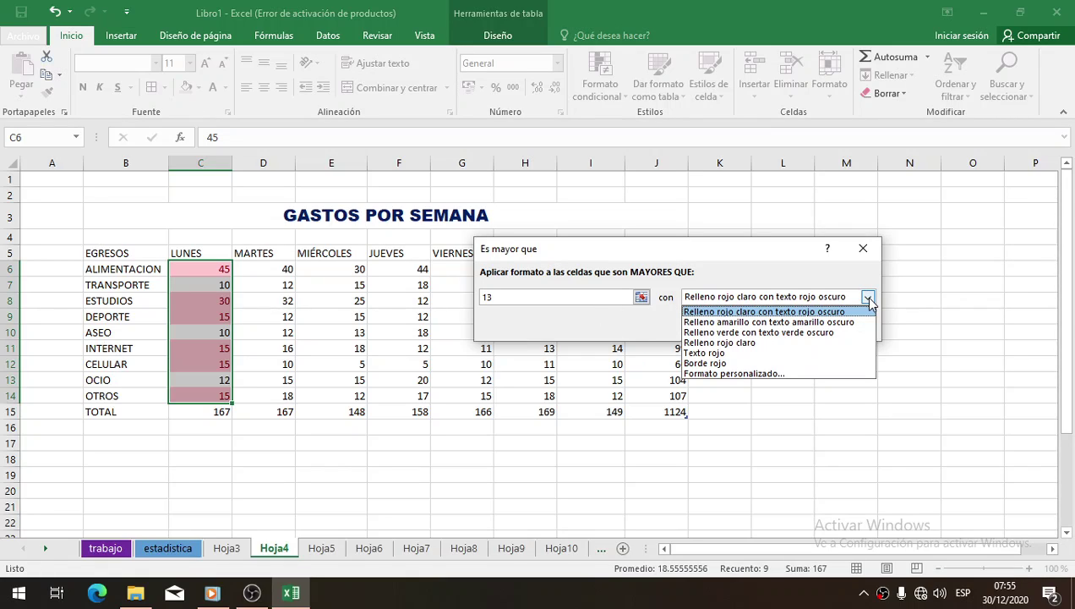
click(730, 354)
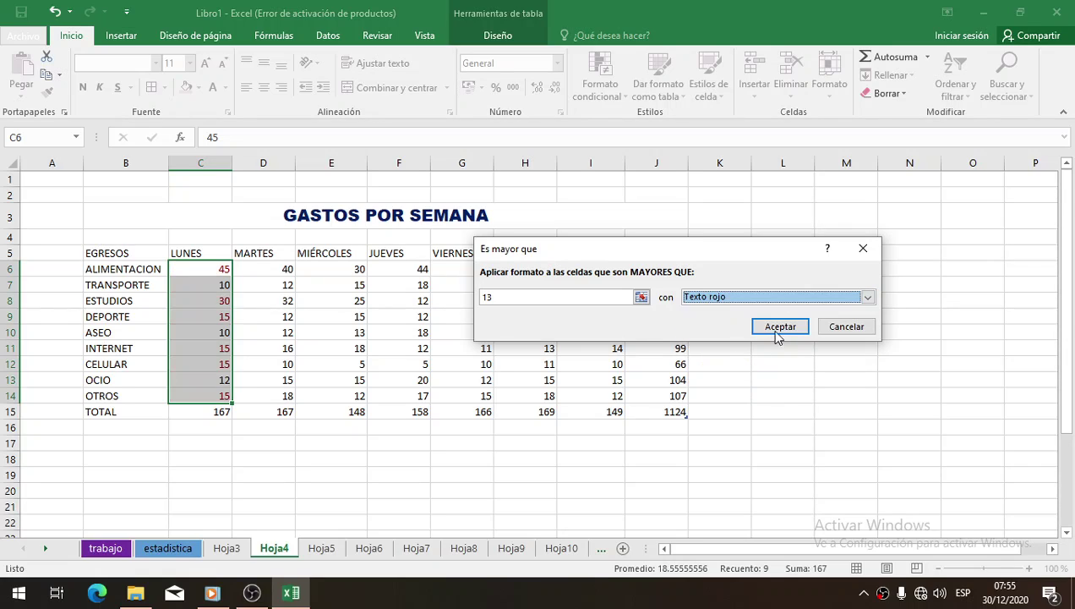
Step: Switch the rule to a custom format with a red font in the Negrita Cursiva style
click(868, 300)
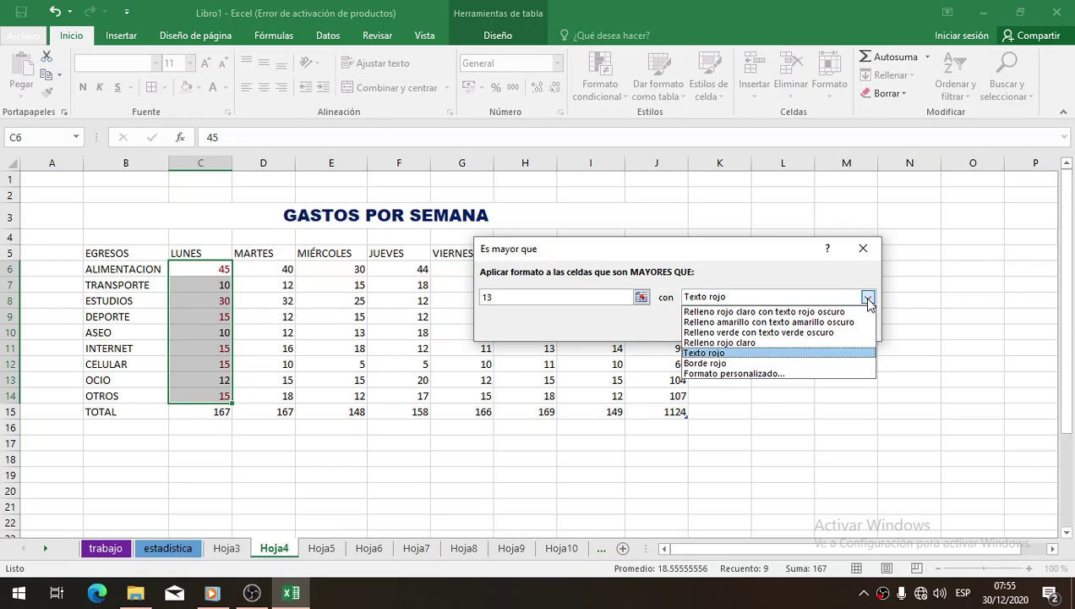
click(760, 373)
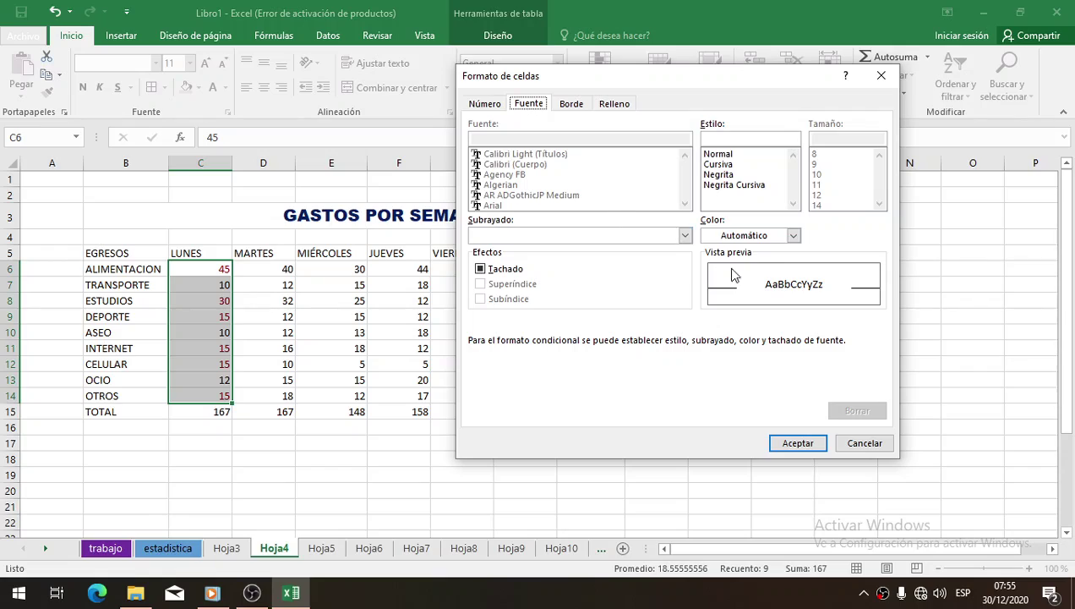
click(794, 237)
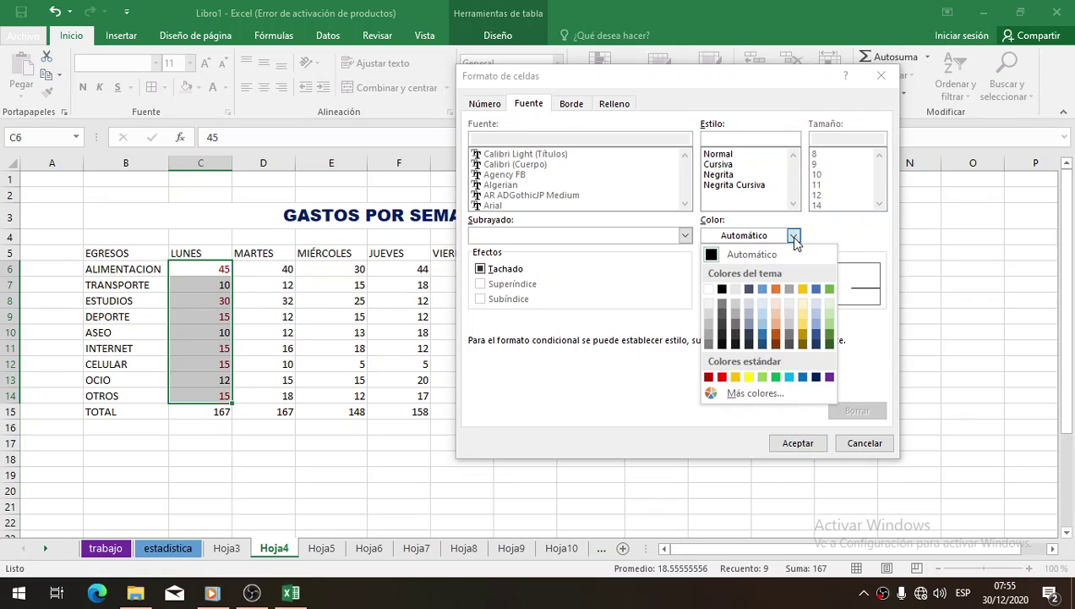
click(723, 378)
click(747, 185)
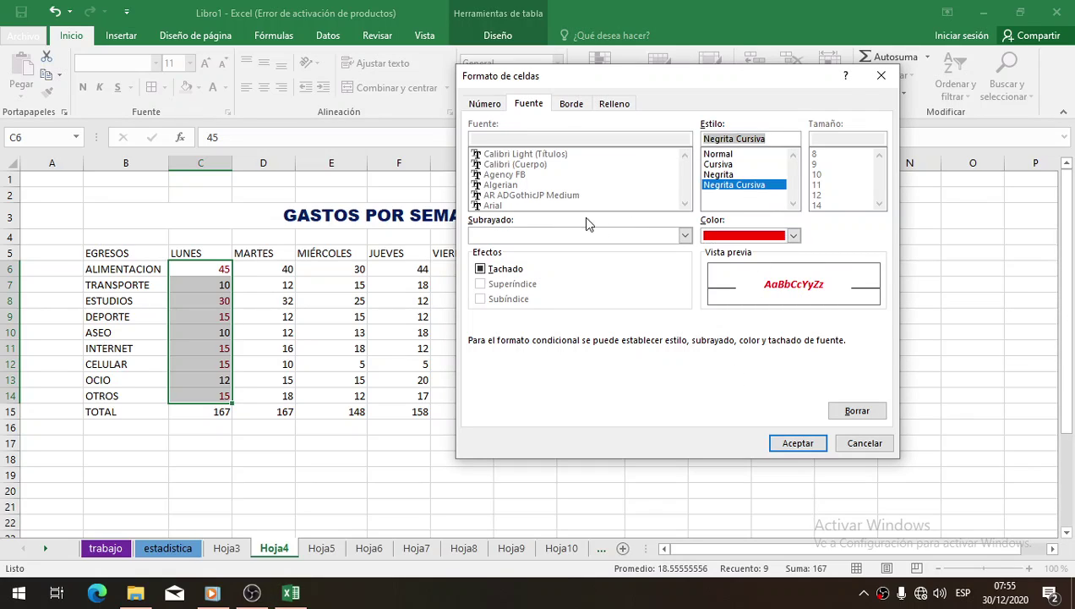
Step: Add an outline border to the custom format, trying a dashed line and settling on the fine dotted line
click(485, 104)
click(572, 103)
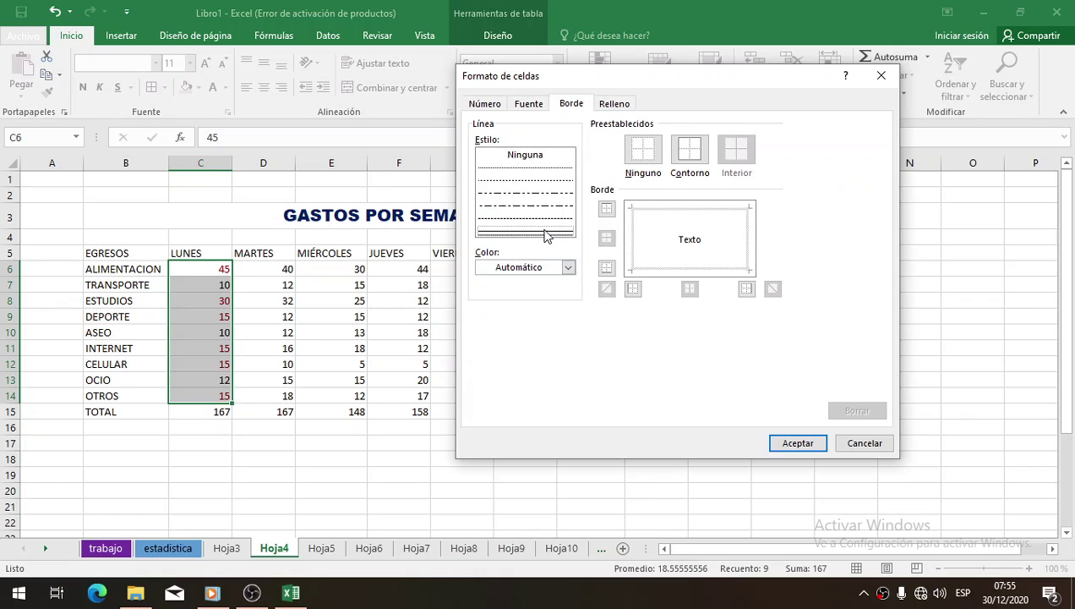
click(548, 220)
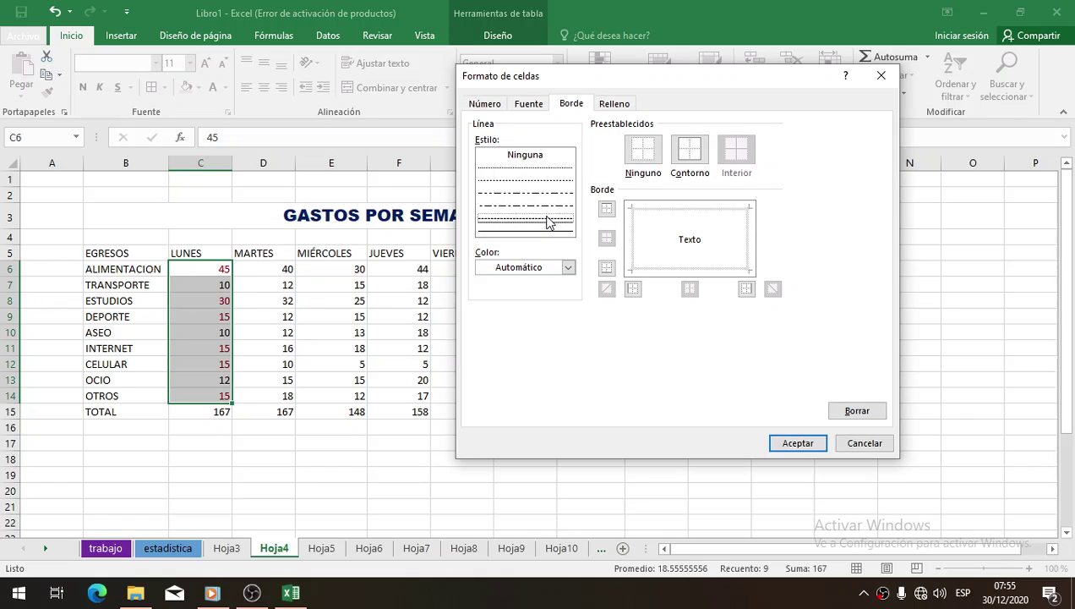
click(688, 152)
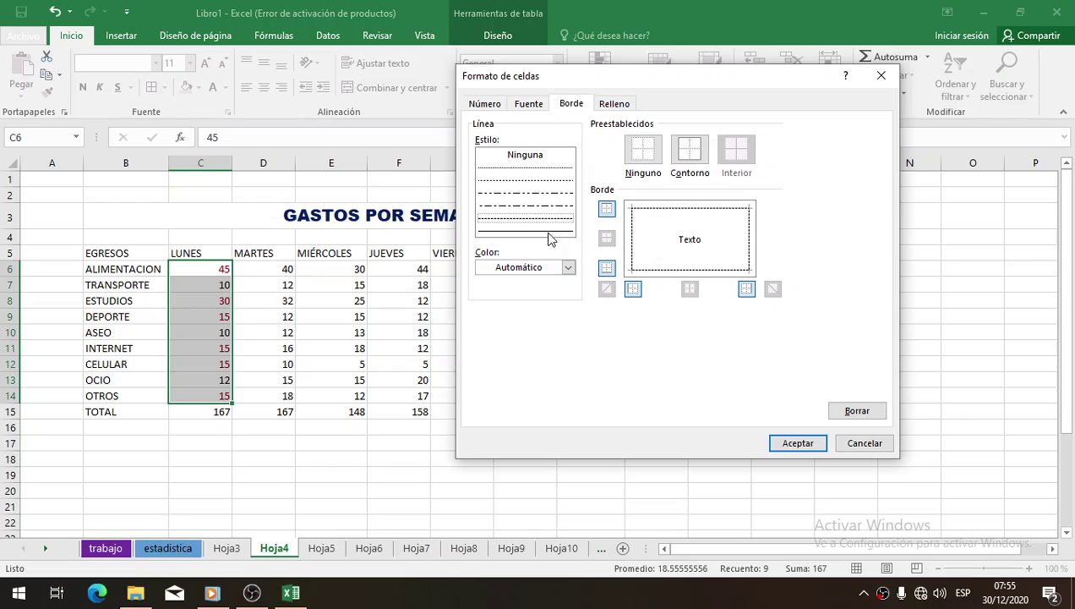
click(555, 169)
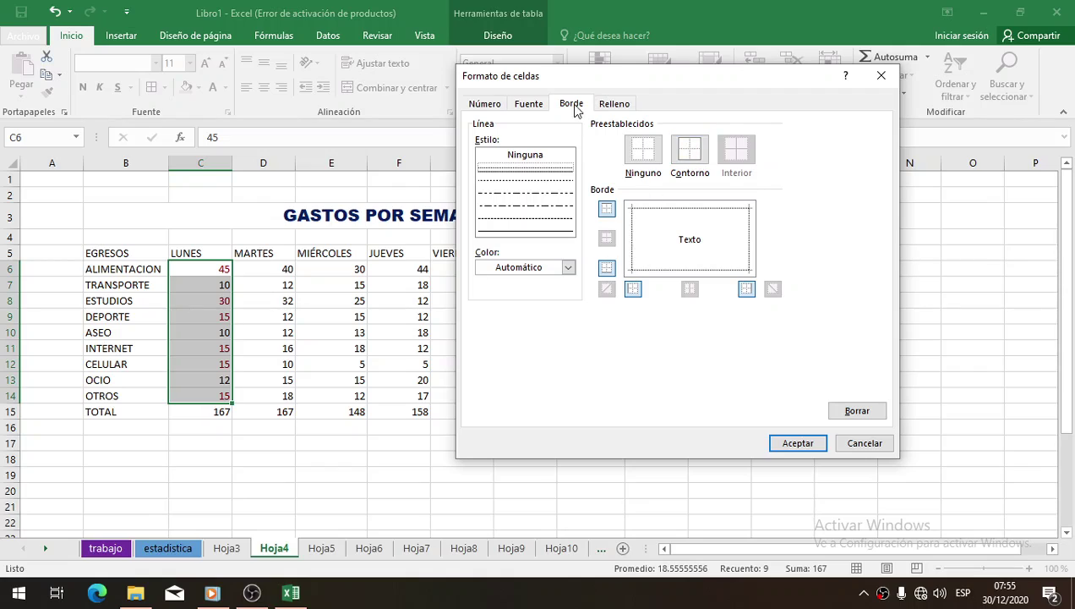
Step: Give the custom format a yellow fill and apply the greater-than-13 rule to the LUNES amounts
click(615, 105)
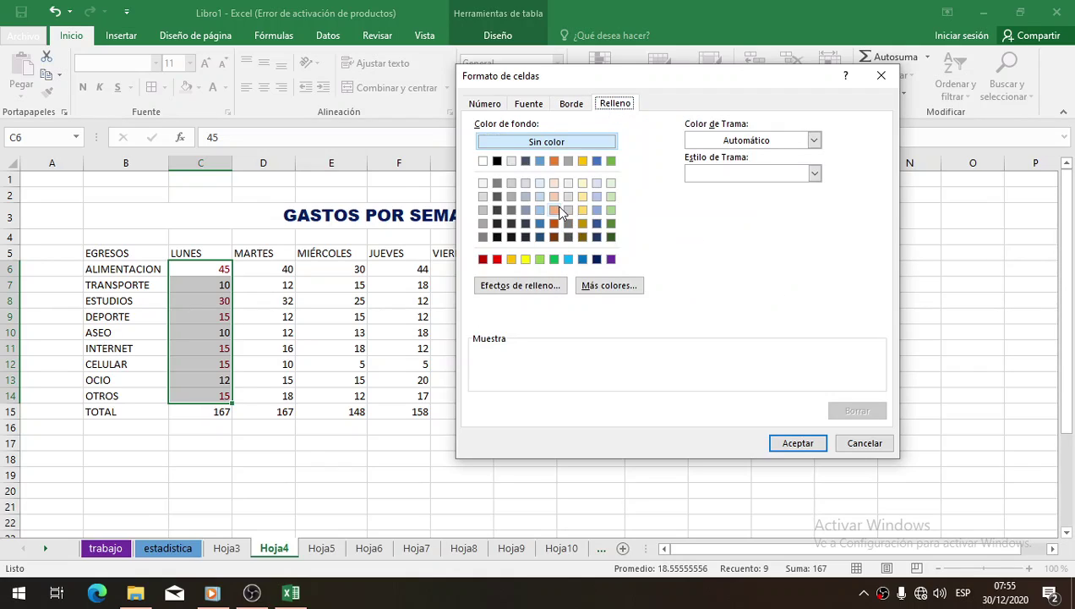
click(525, 259)
click(798, 444)
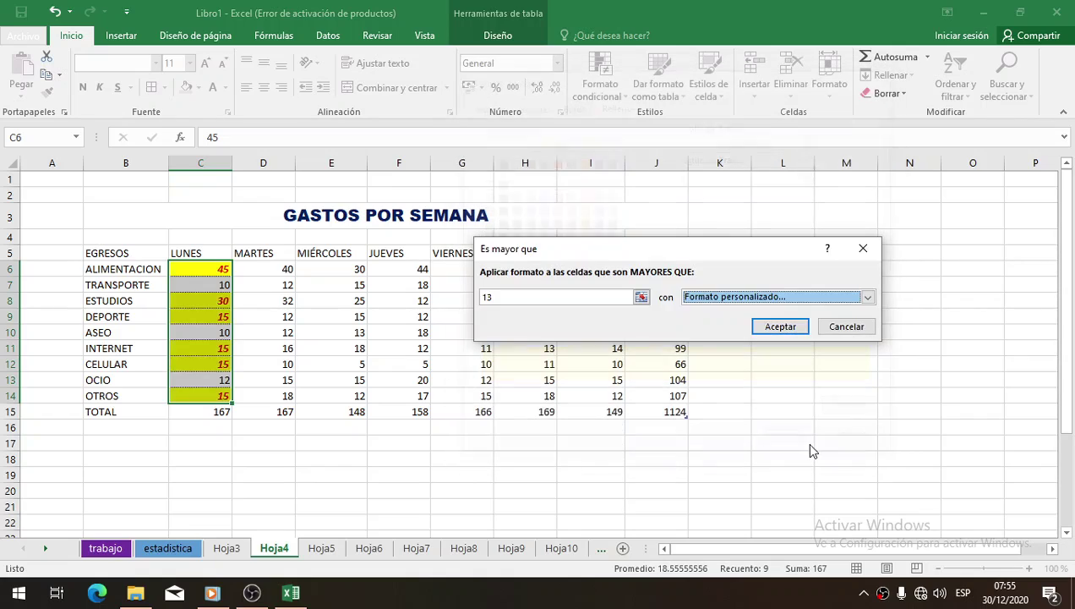
click(780, 327)
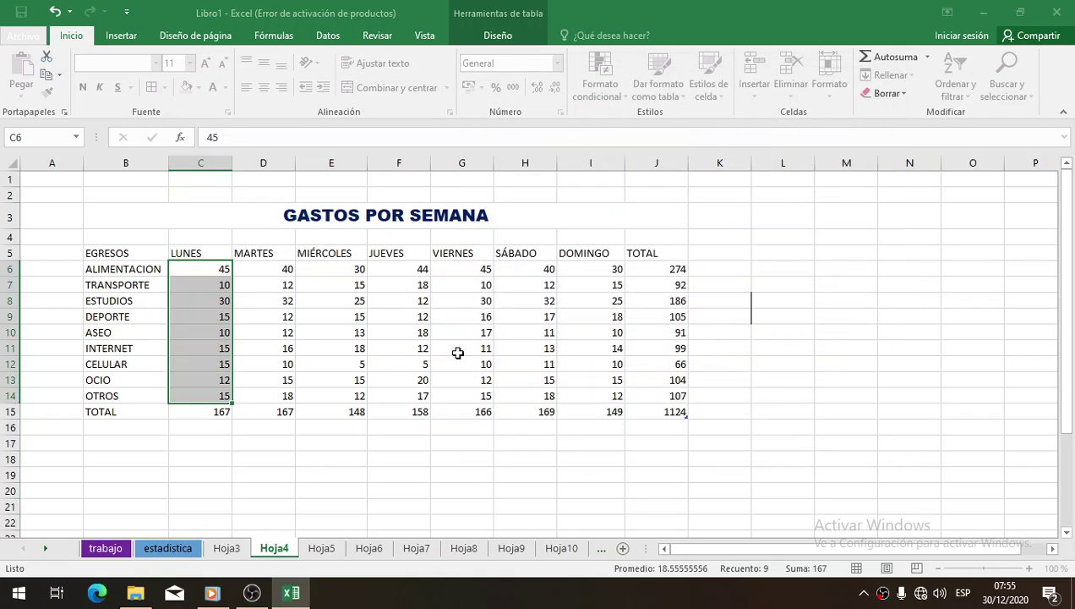
Step: Highlight LUNES values below 13 in C6:C15 with an Es menor que rule using Relleno verde con texto verde oscuro
click(269, 301)
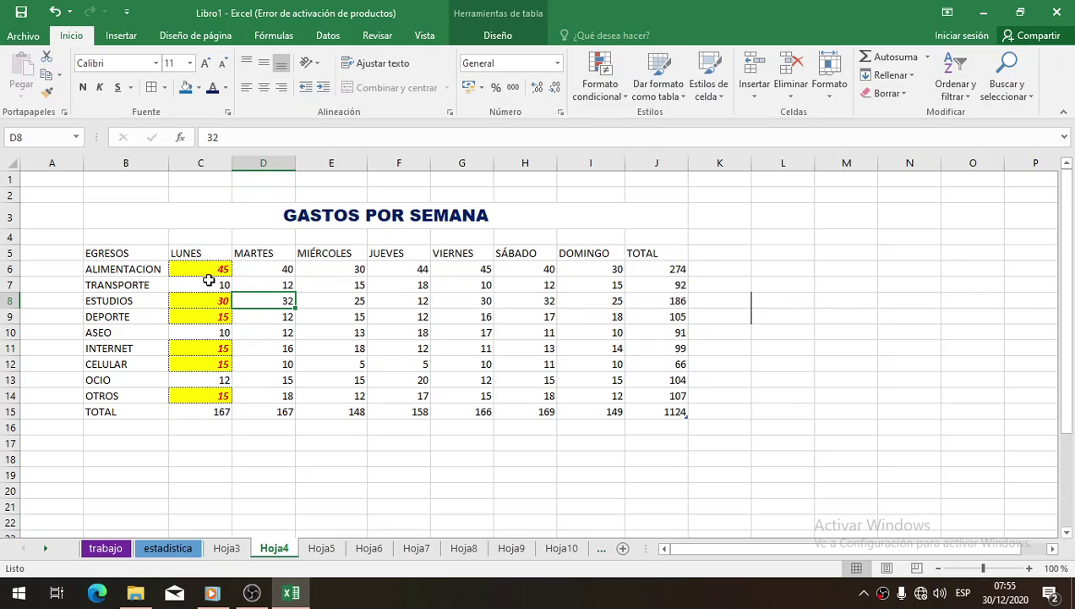
drag(211, 269, 214, 406)
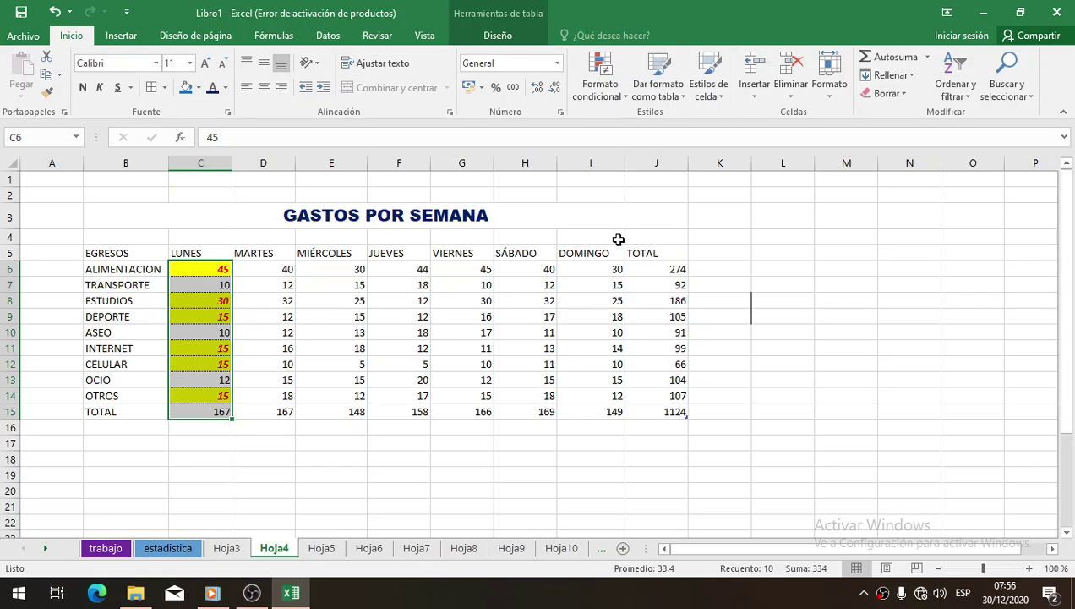
click(607, 84)
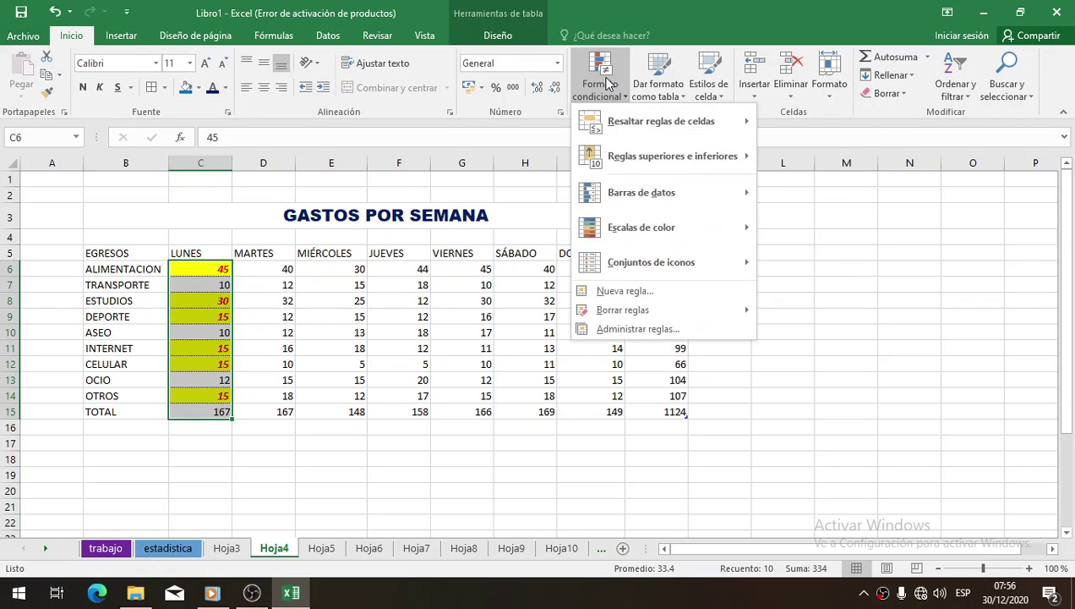
mouse_move(659, 123)
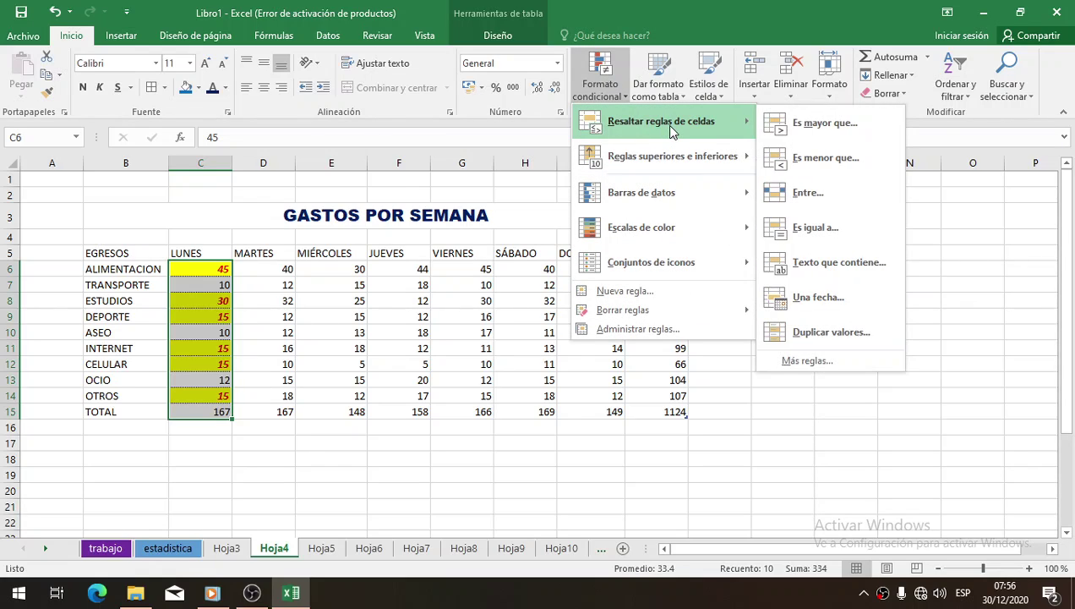
click(851, 169)
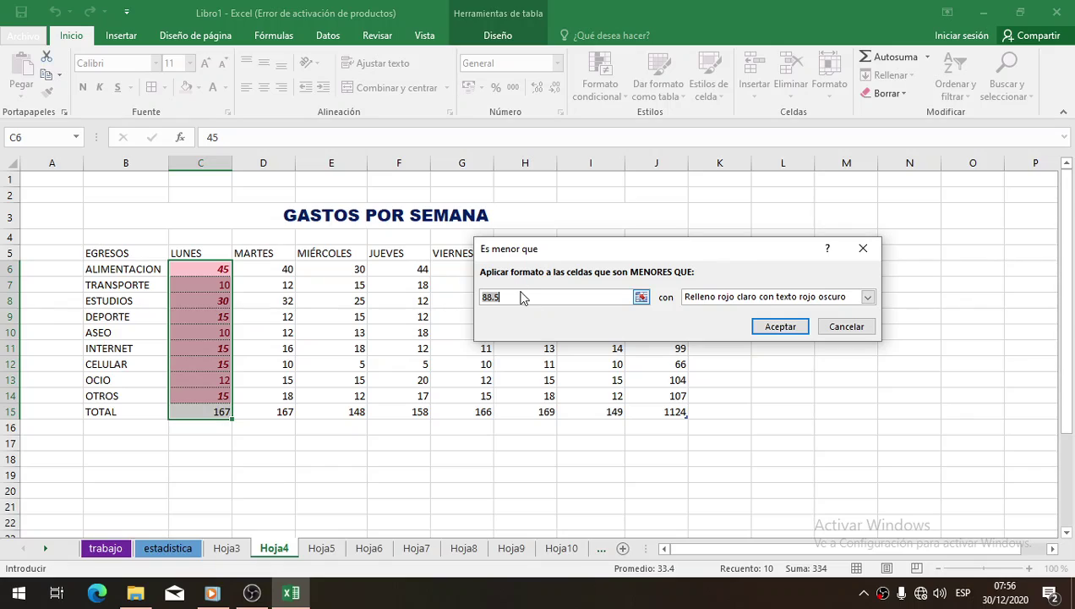
text(13)
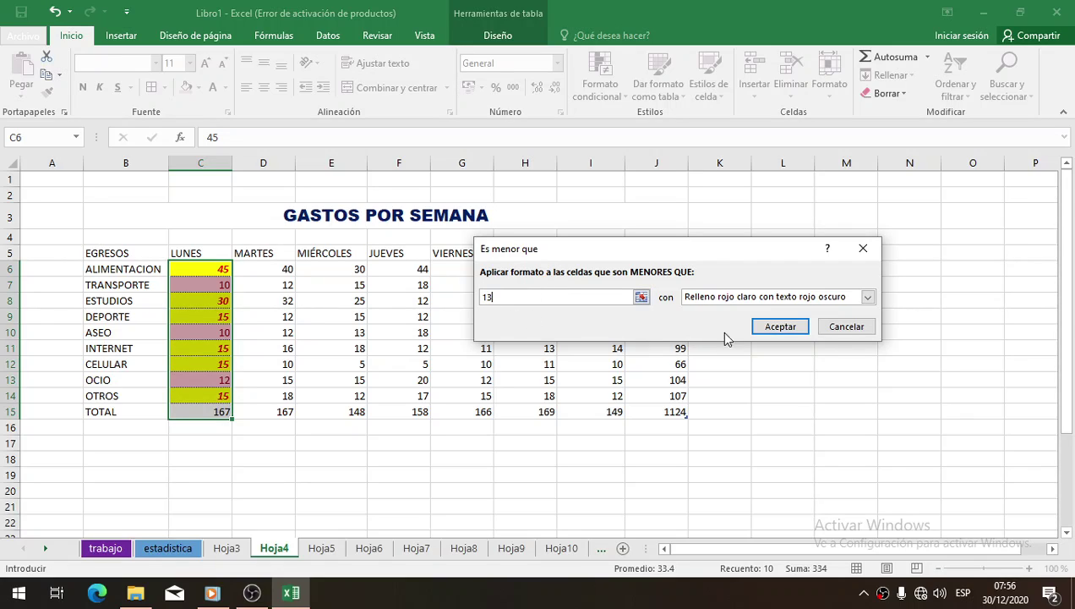
click(867, 297)
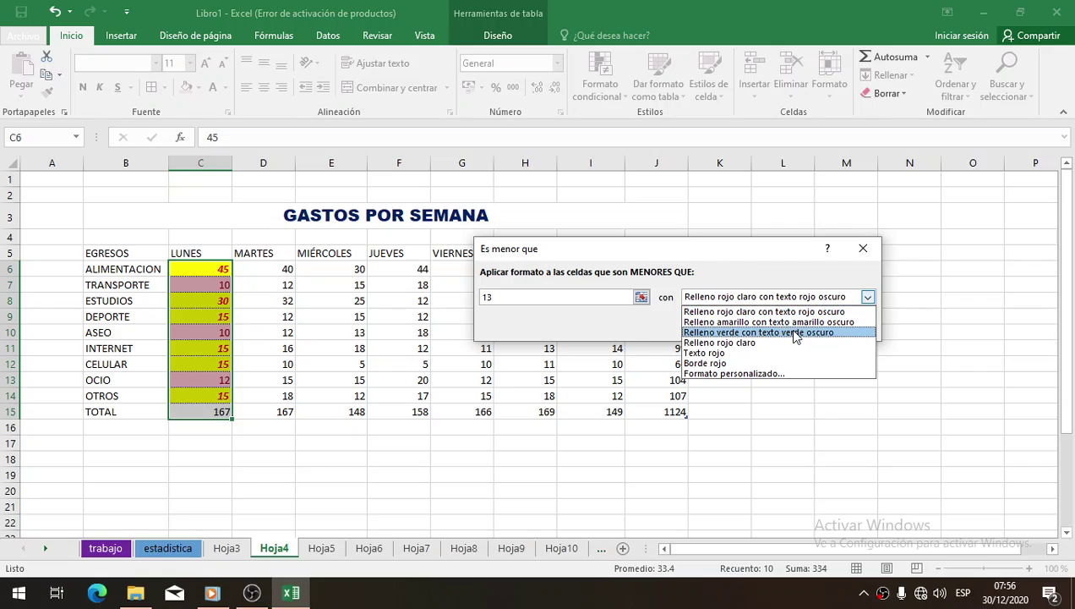
click(754, 334)
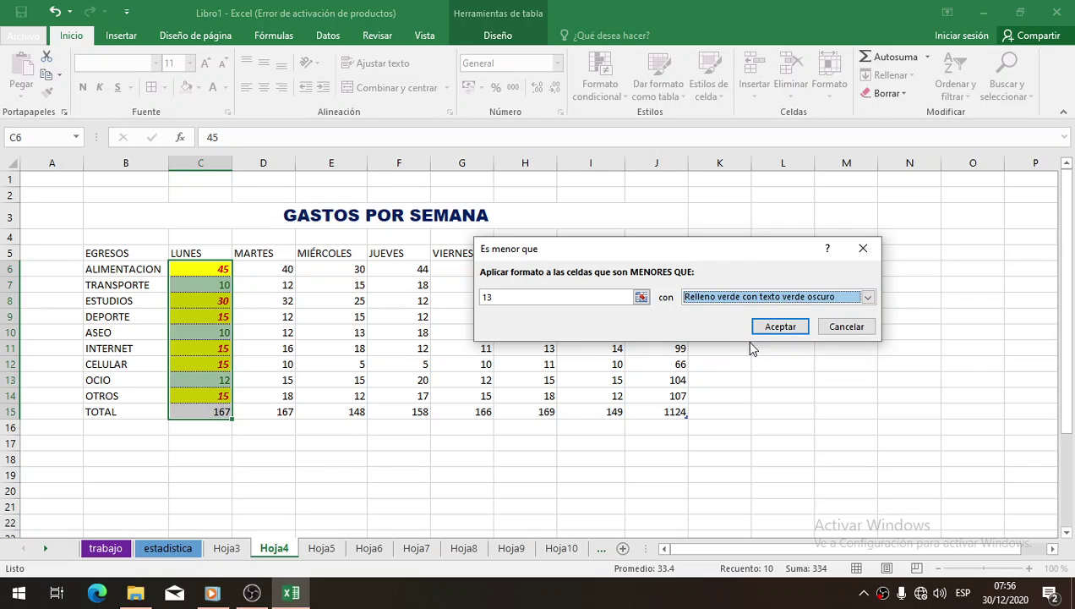
click(779, 327)
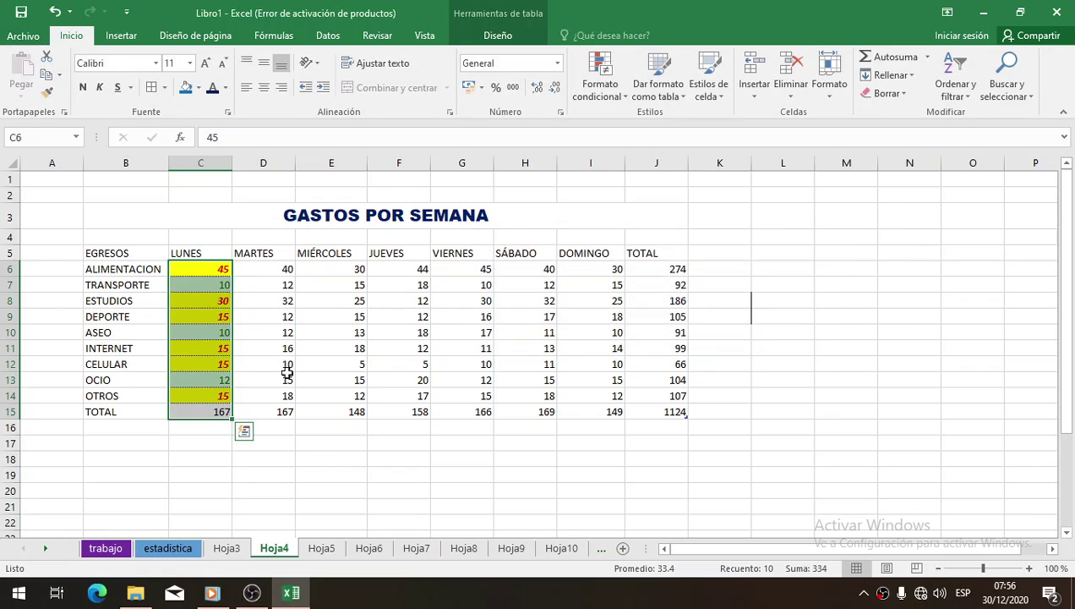
click(254, 348)
drag(211, 271, 217, 393)
click(300, 319)
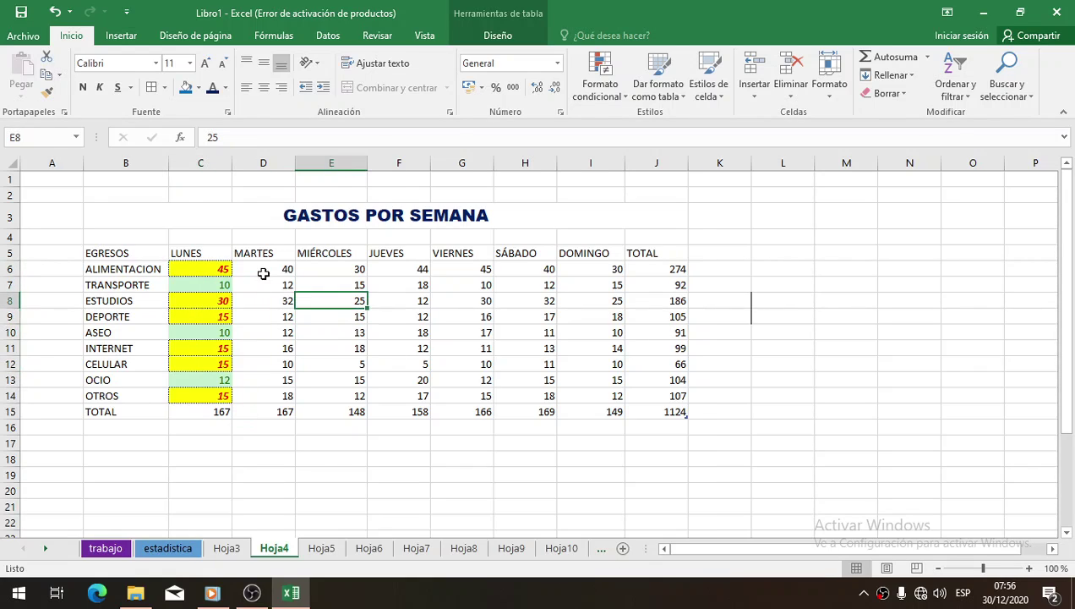
Step: Set up an Entre highlight rule for the MARTES amounts D6:D14 with the limits 15 and 33
drag(264, 270, 265, 396)
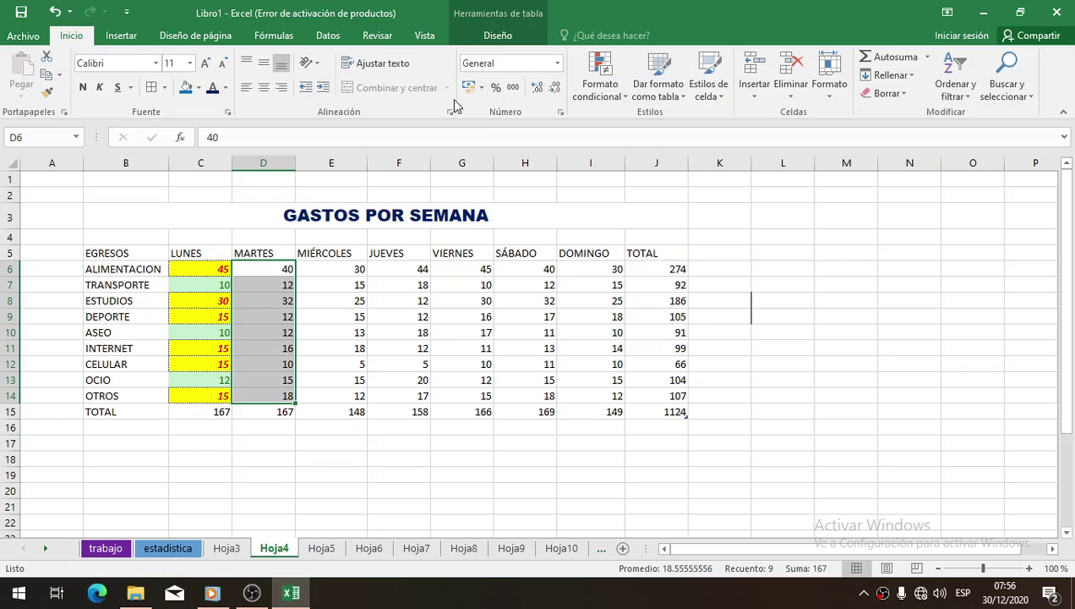
click(599, 84)
mouse_move(682, 131)
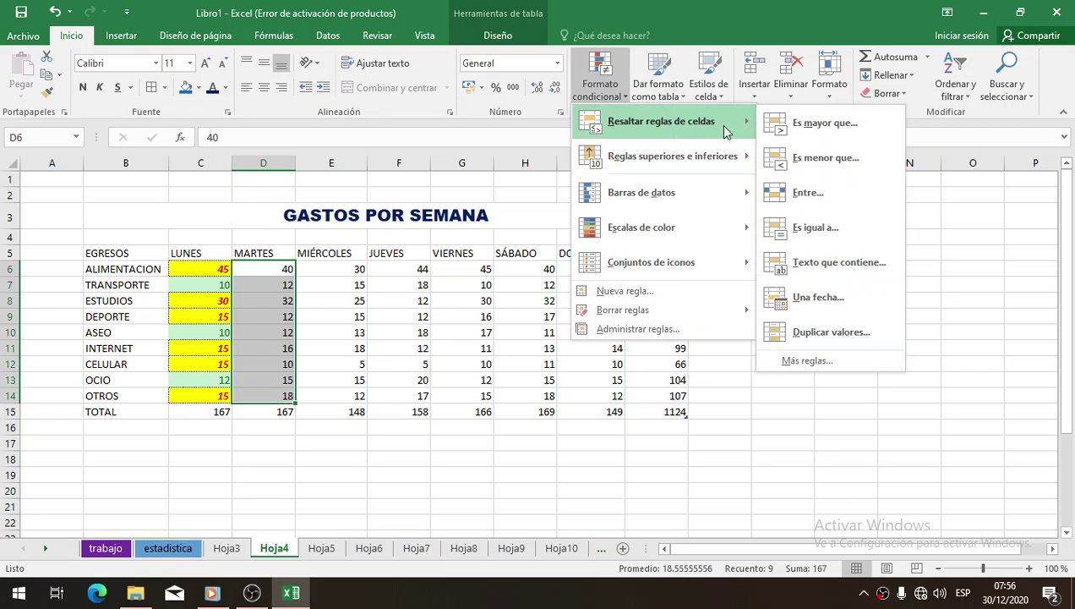
click(841, 199)
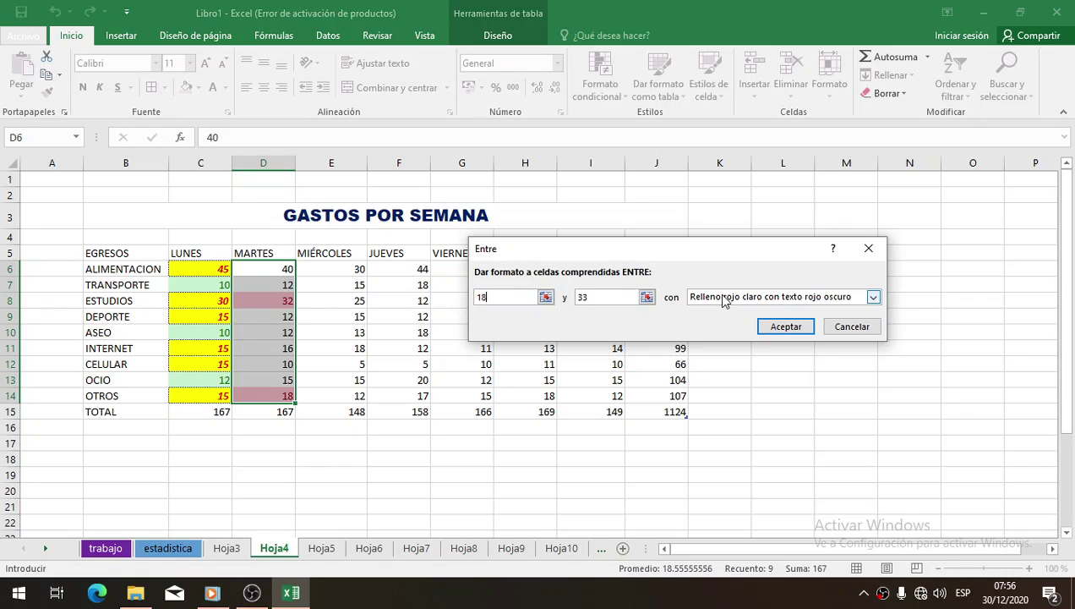
text(15)
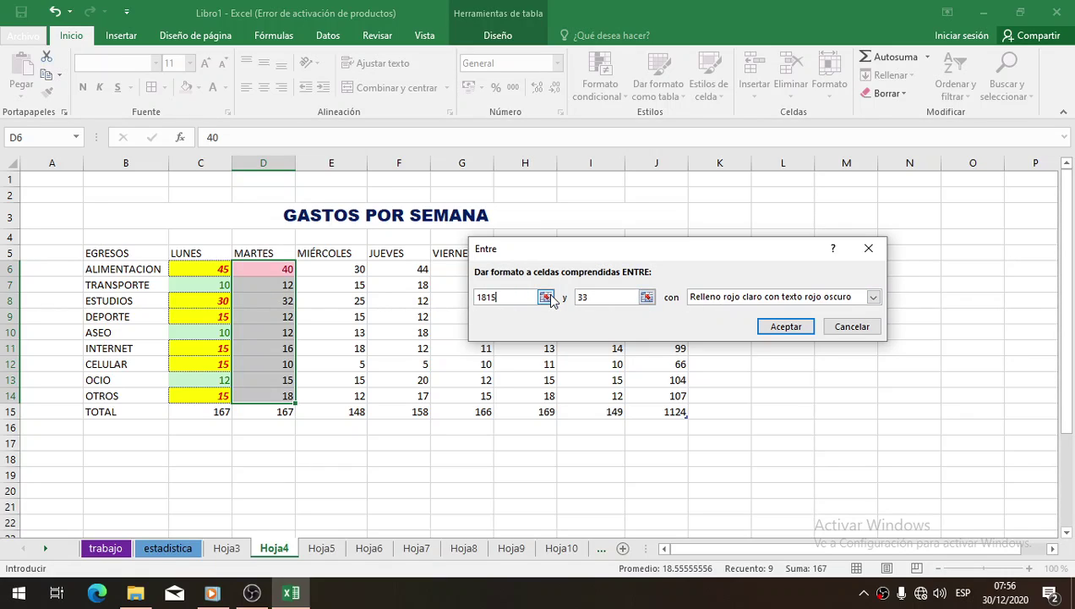
key(BackSpace)
key(BackSpace)
key(BackSpace)
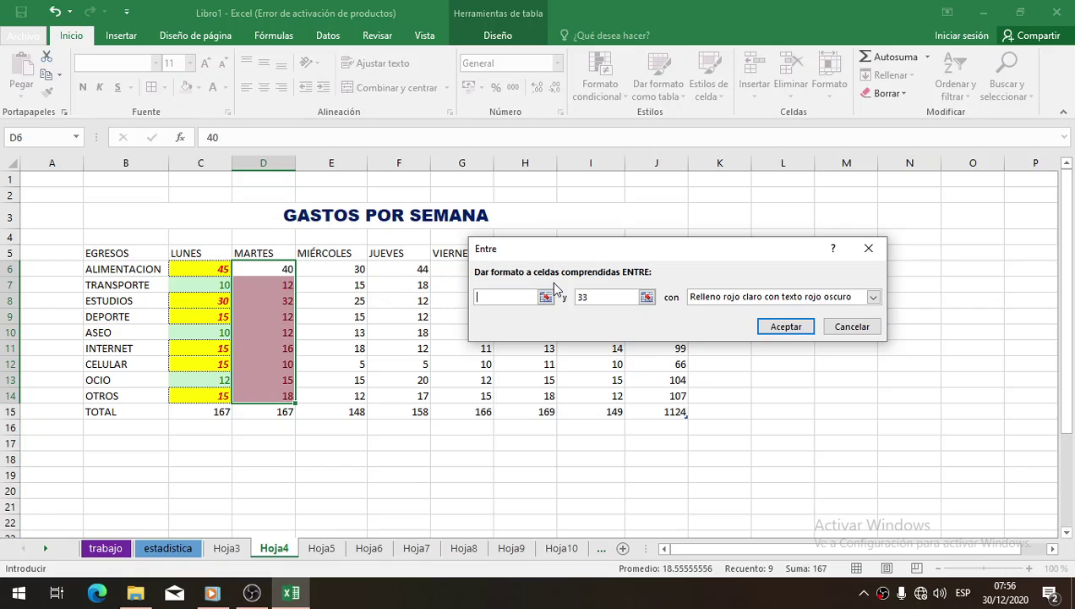
text(15)
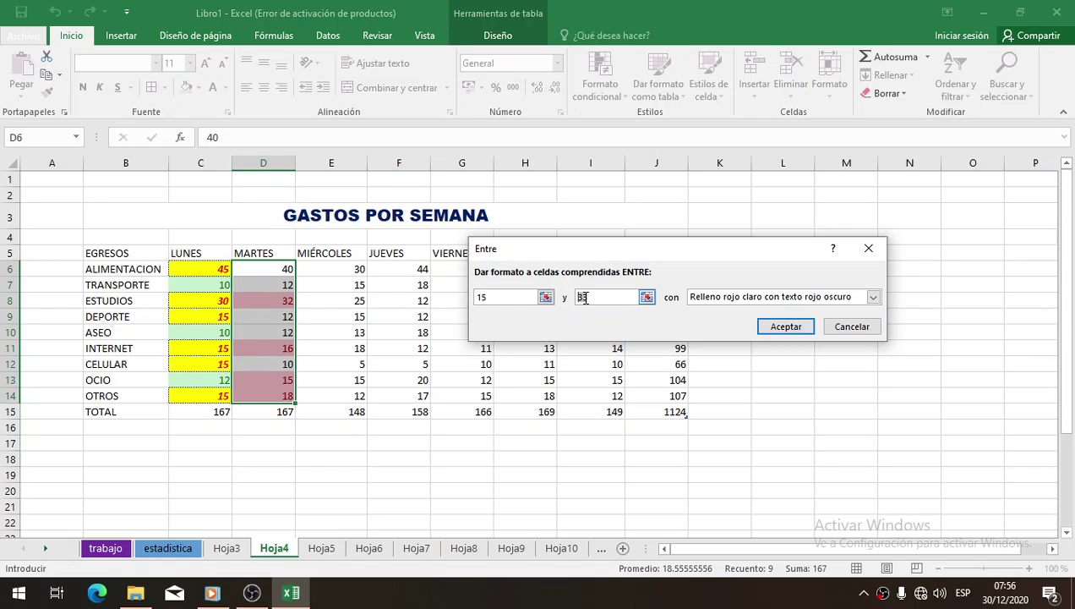
Step: Try the Borde rojo format, settle on Relleno amarillo con texto amarillo oscuro, and apply the Entre rule to the MARTES amounts
click(873, 296)
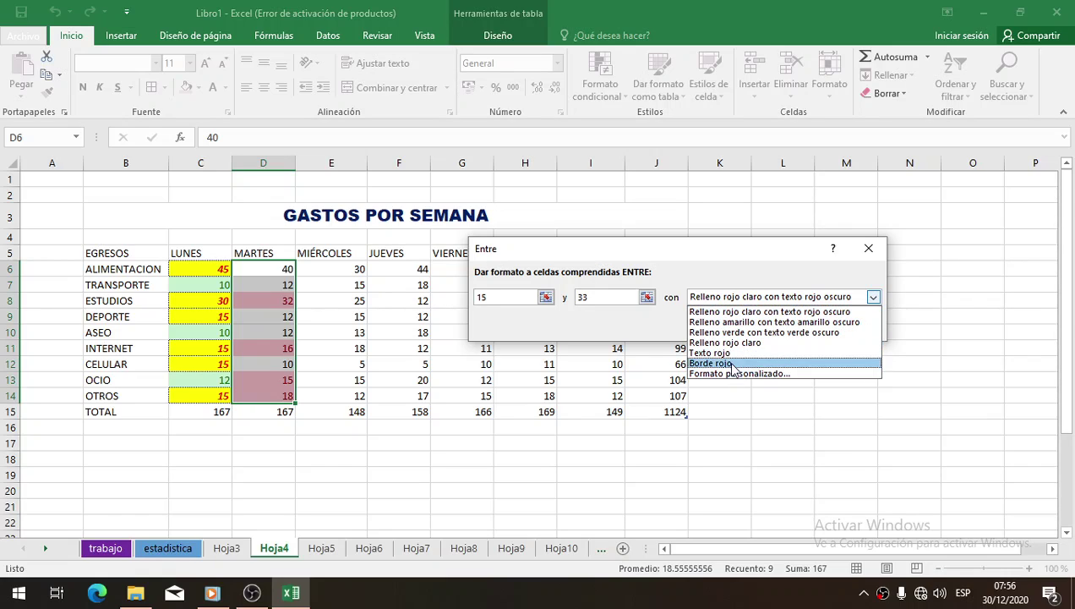
click(729, 363)
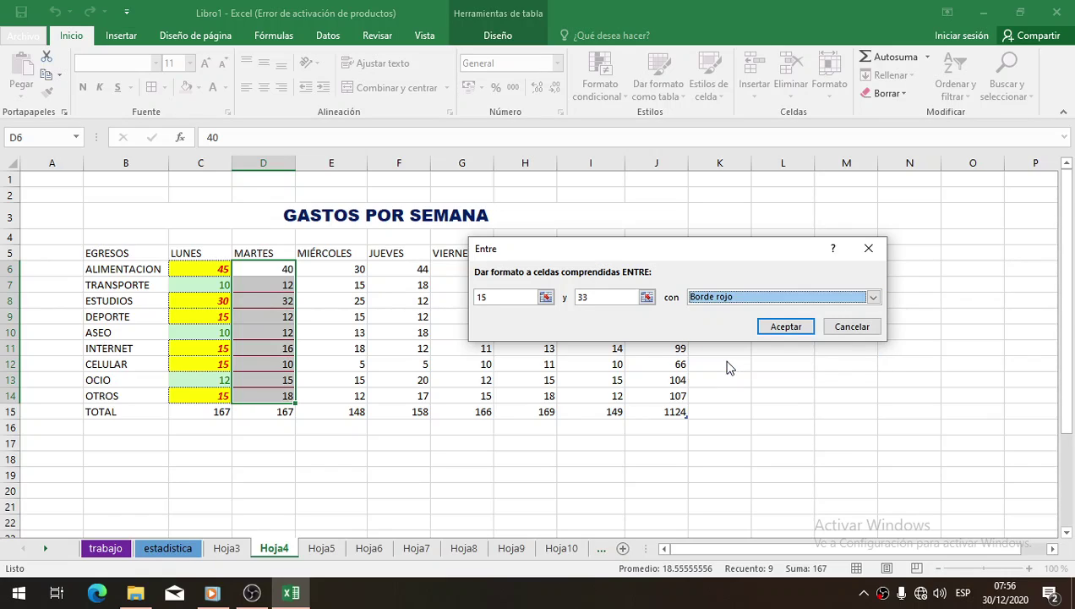
click(874, 297)
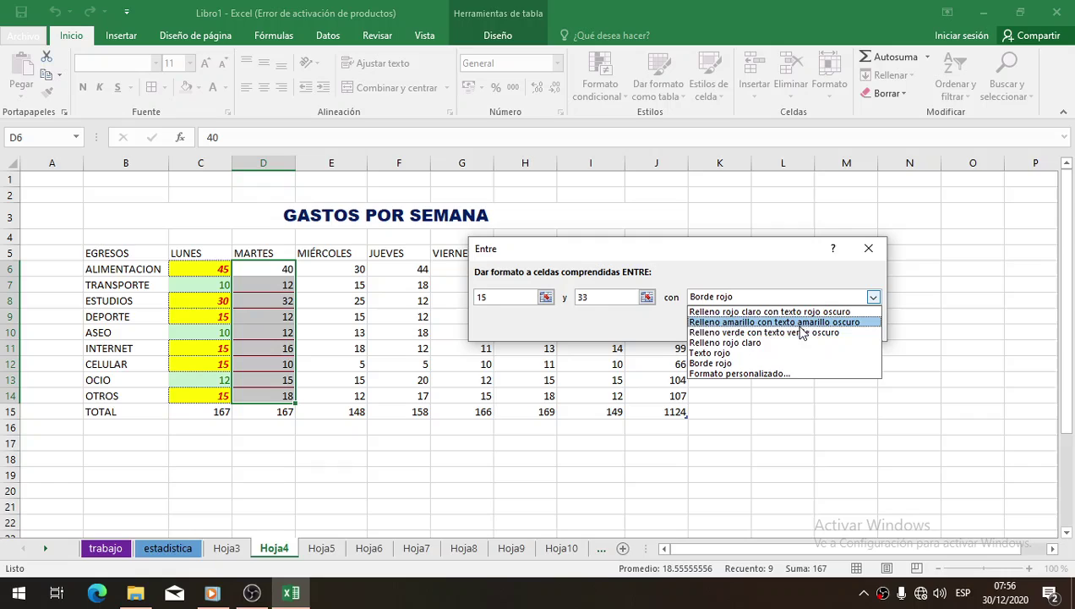
click(779, 322)
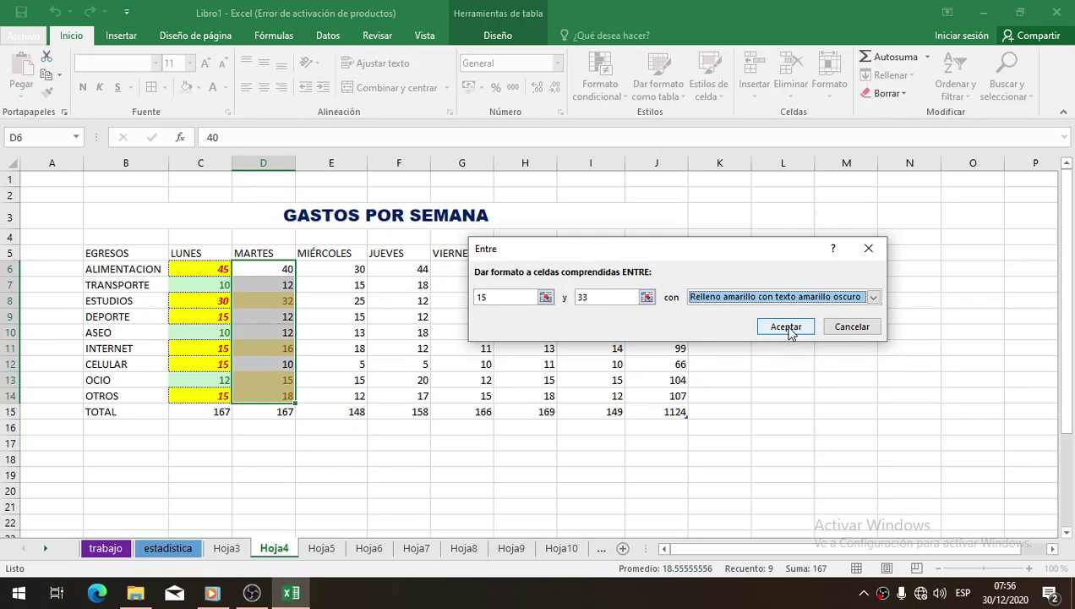
click(786, 326)
click(285, 330)
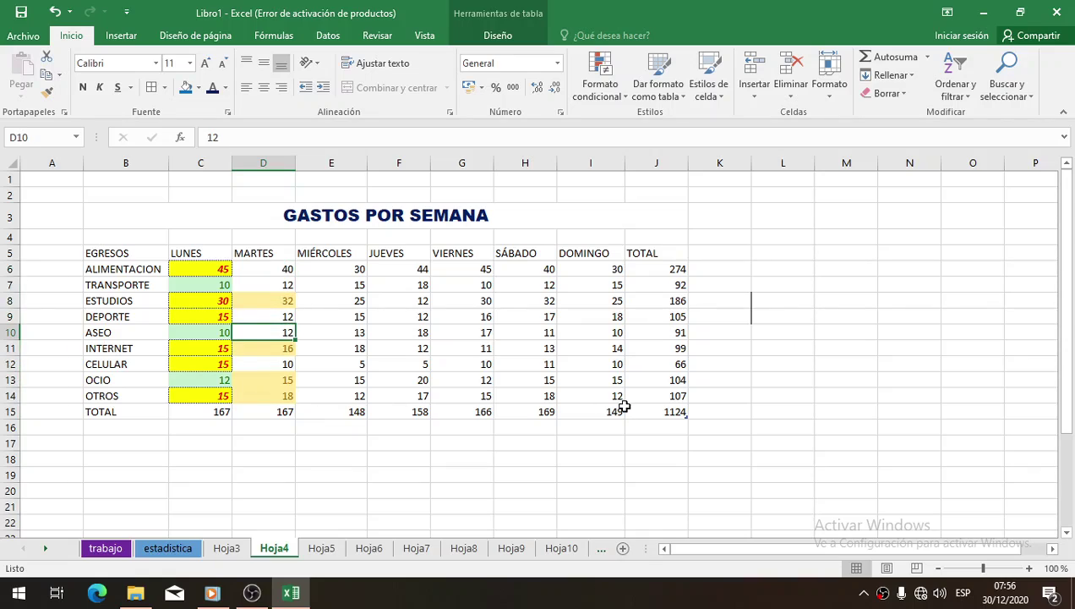
drag(271, 269, 279, 393)
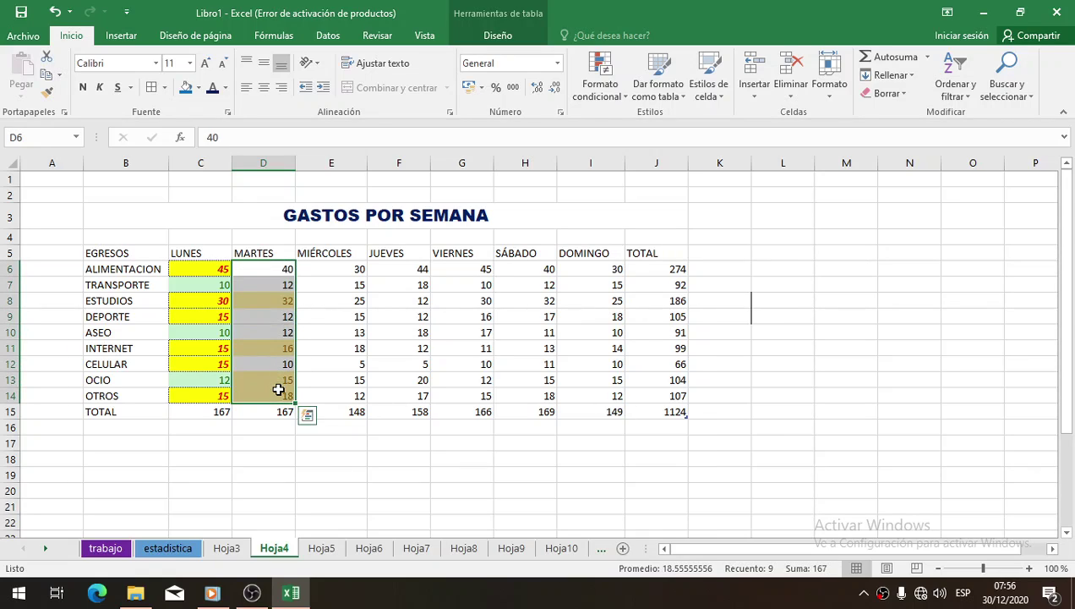
click(350, 306)
Step: Highlight MIÉRCOLES amounts in E6:E14 equal to 15 with an Es igual a rule using Relleno rojo claro con texto rojo oscuro
drag(340, 269, 335, 401)
click(600, 80)
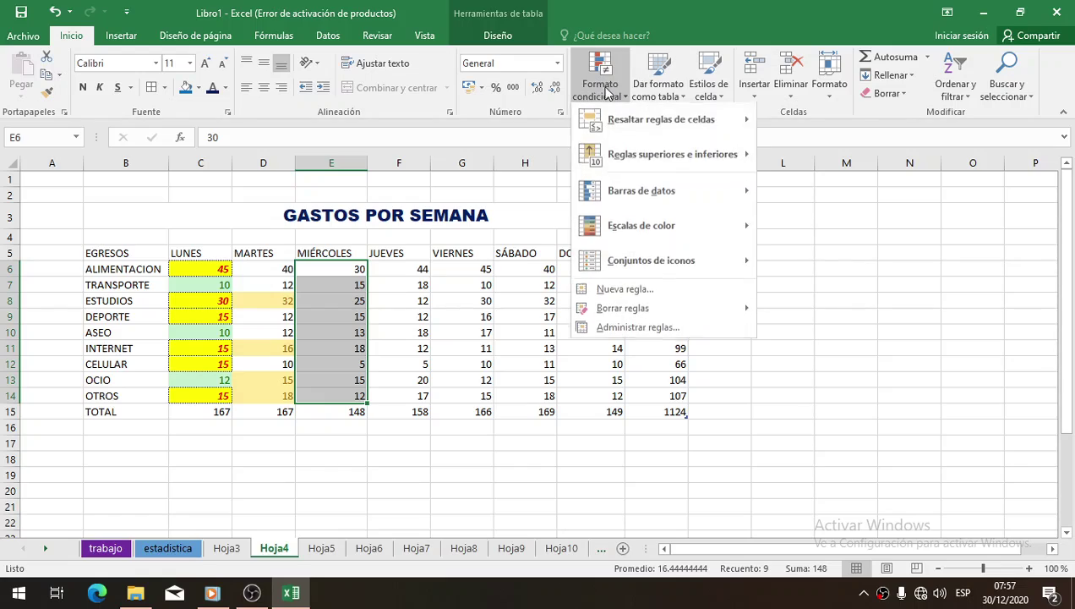
mouse_move(689, 125)
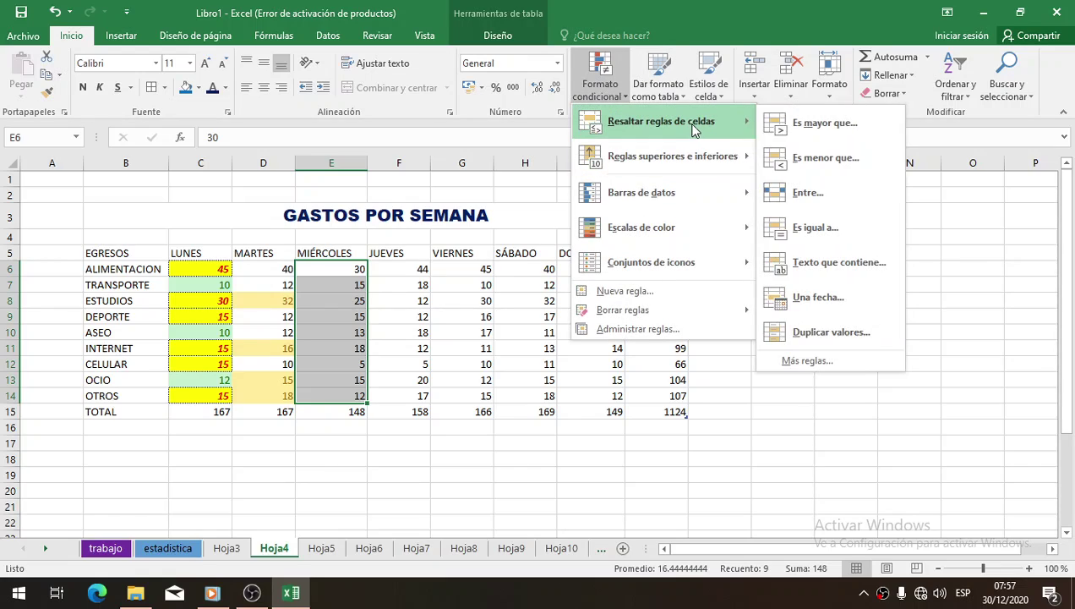
click(845, 234)
click(572, 295)
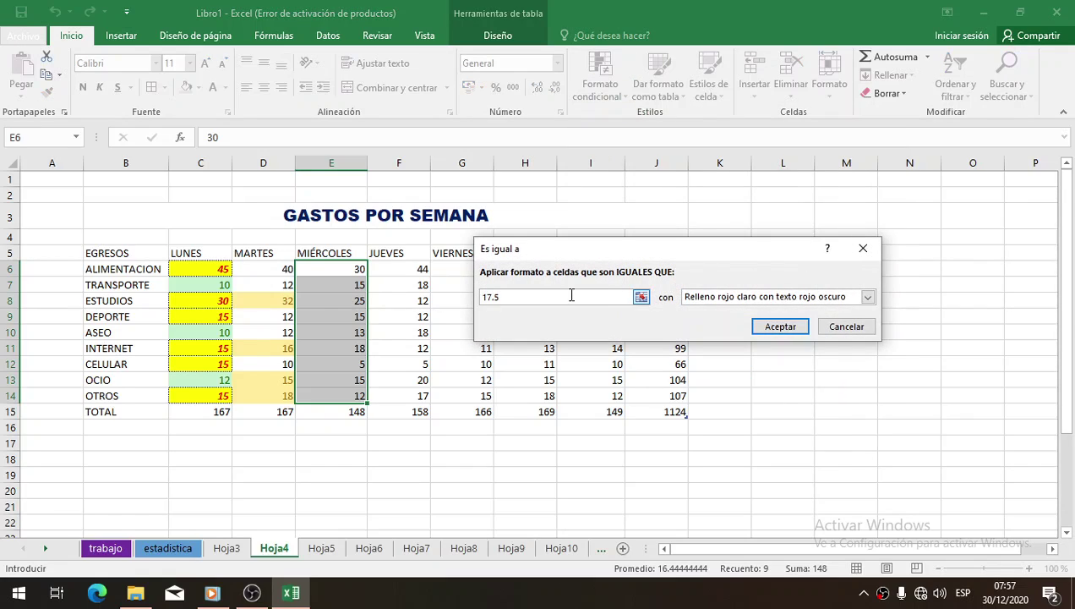
drag(571, 295, 441, 300)
text(15)
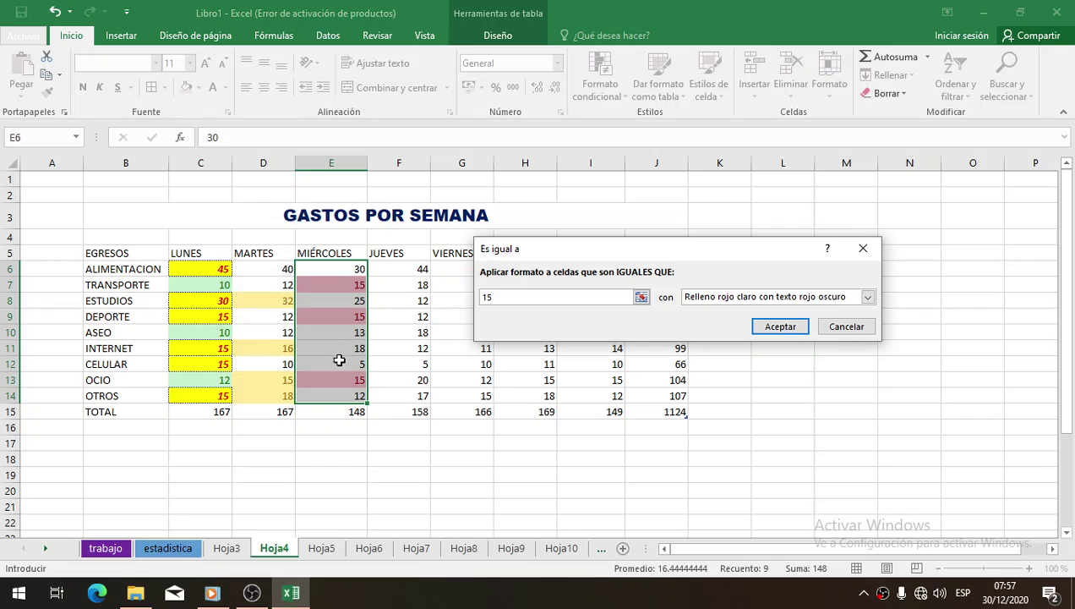
click(779, 326)
Step: Try a Texto que contiene rule for 18 on the JUEVES amounts F6:F14, then dismiss it without applying
drag(419, 271, 417, 395)
click(601, 81)
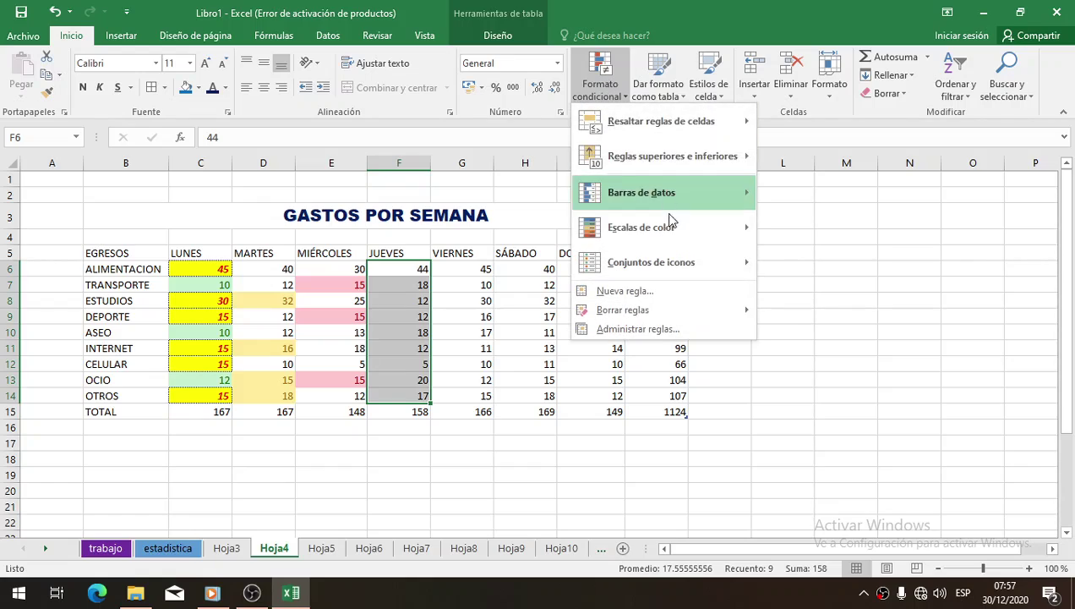
mouse_move(676, 121)
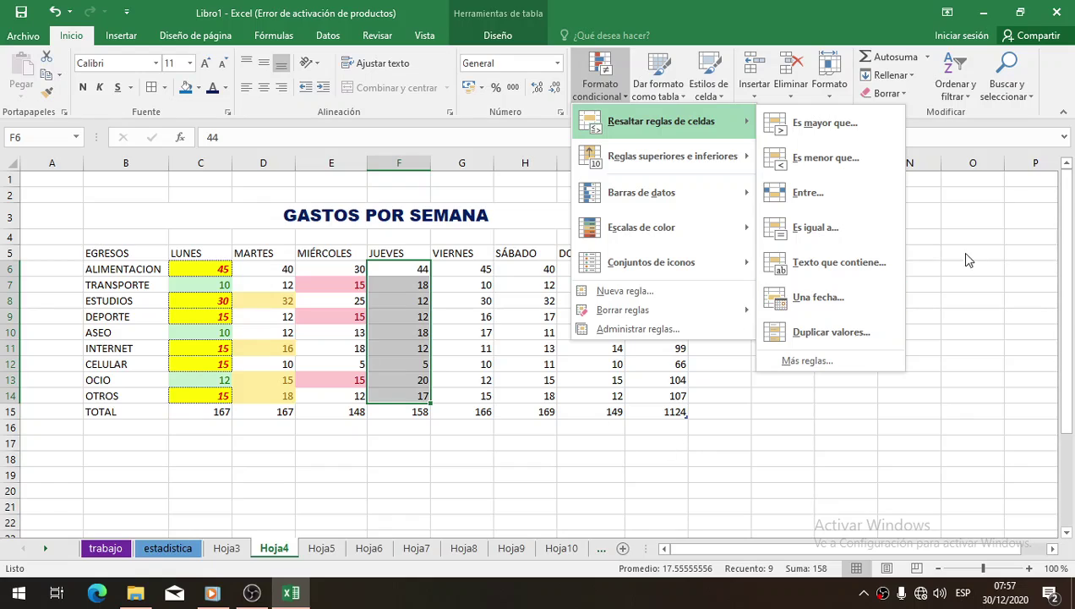
click(835, 264)
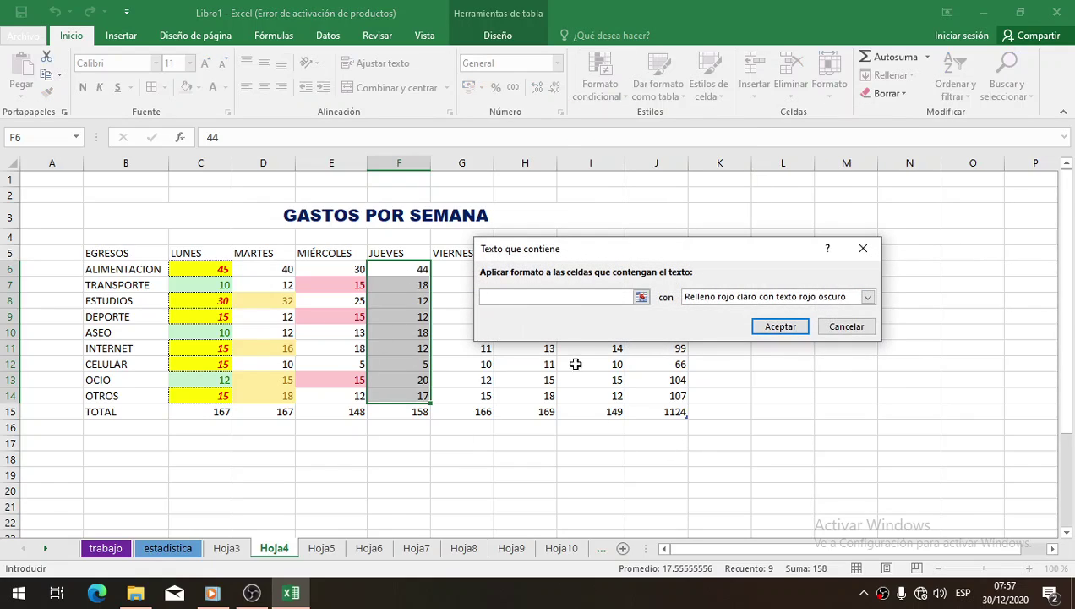
text(18)
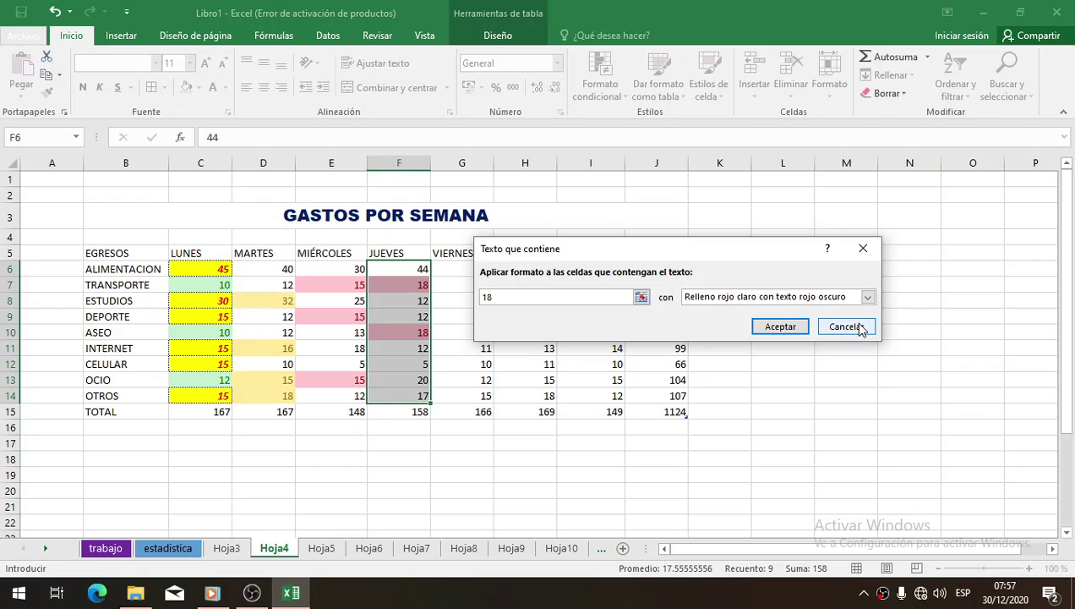
click(855, 325)
Step: Try a Texto que contiene rule for ASEO on the EGRESOS names B6:B14 and dismiss it without applying
drag(106, 269, 125, 393)
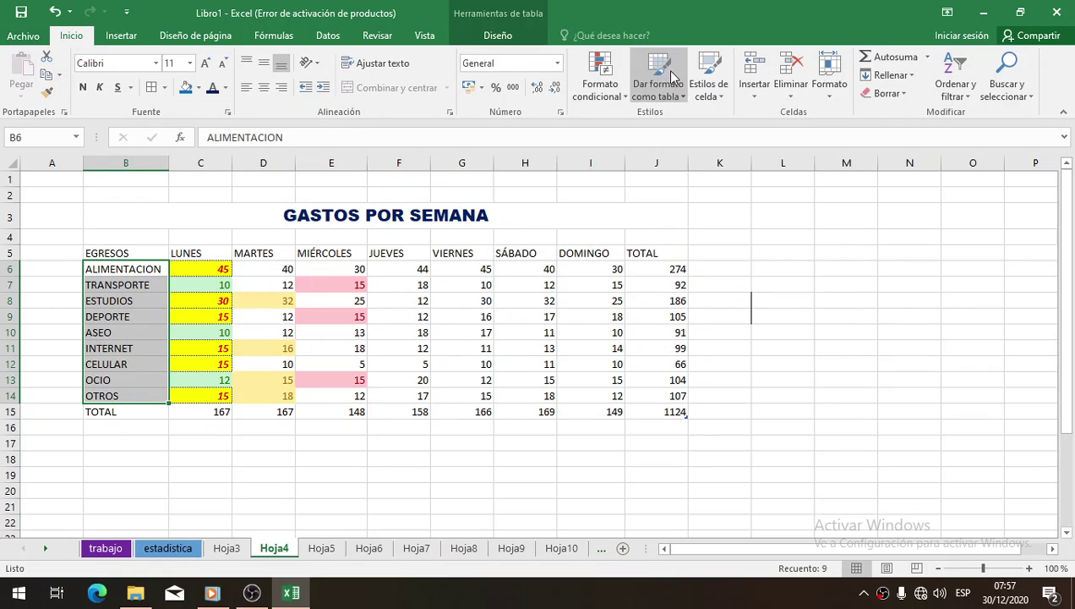
click(602, 82)
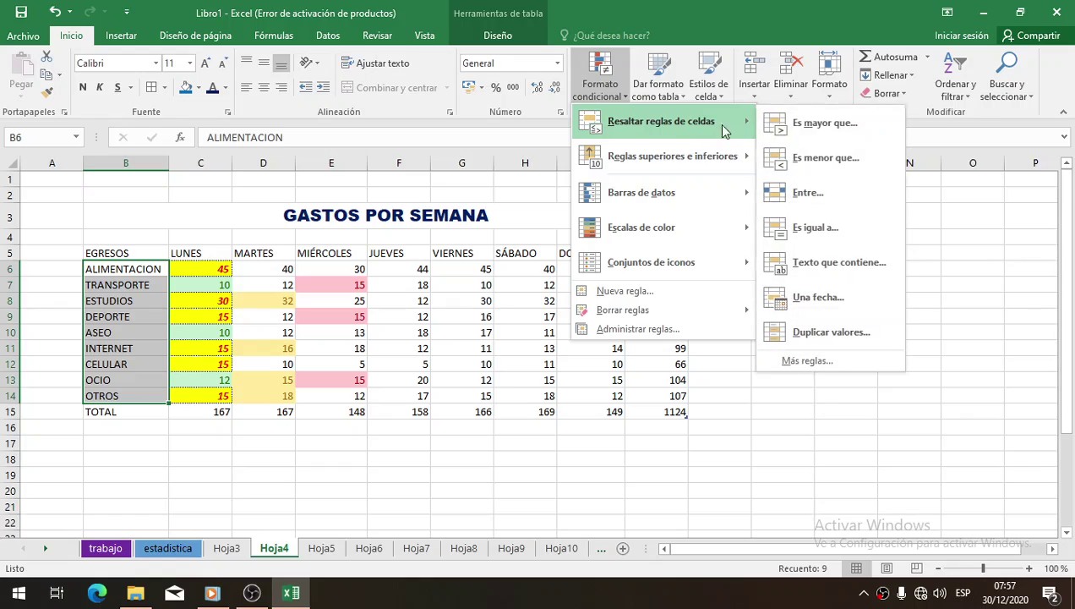
click(829, 267)
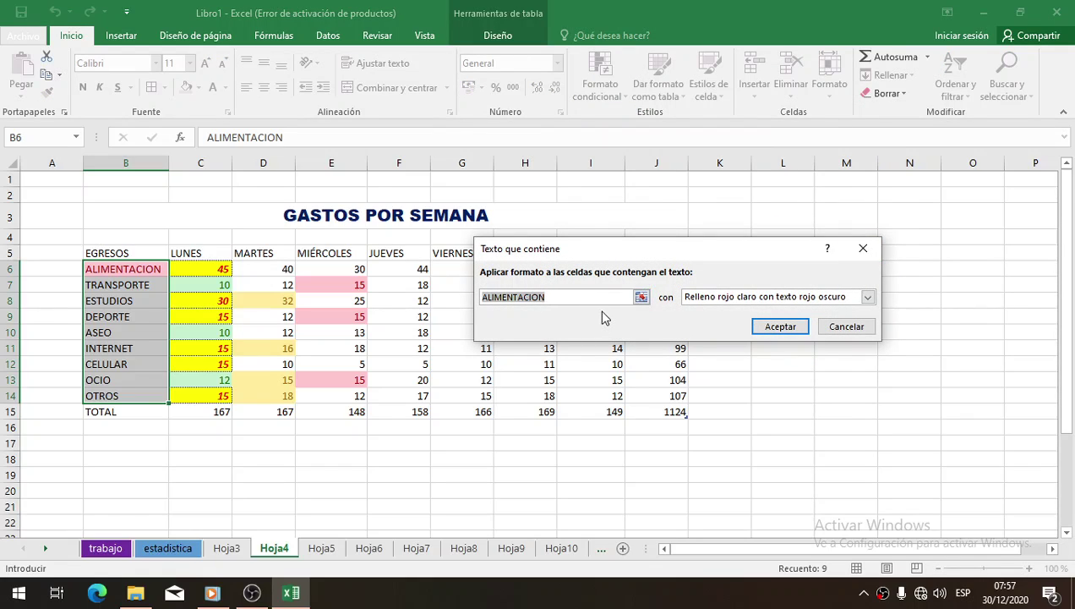
text(ASEO)
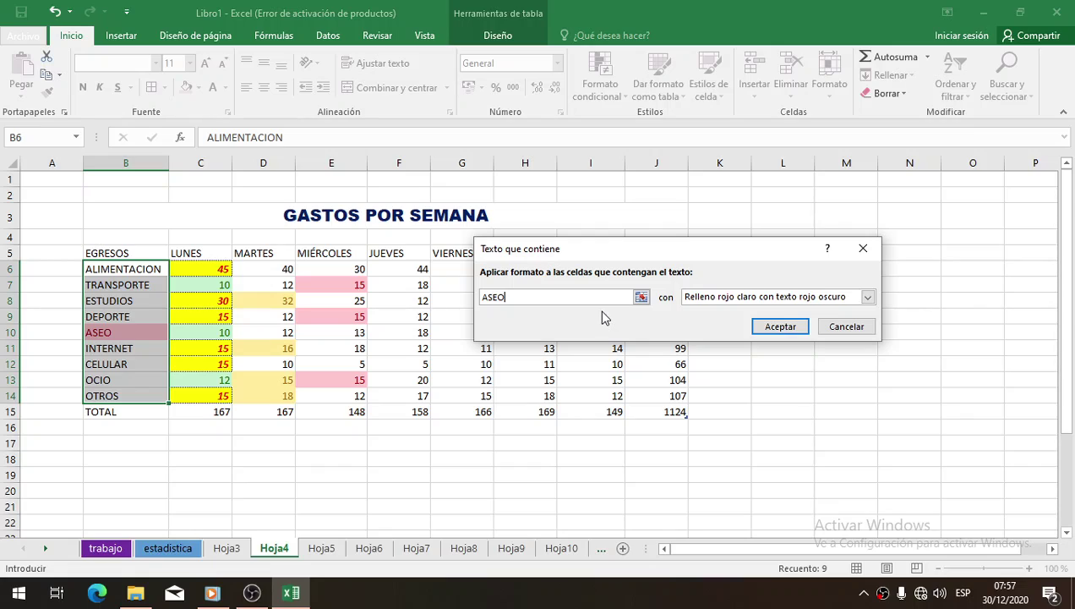
click(846, 327)
Step: Highlight the unique JUEVES amounts in F6:F14 with a Duplicar valores rule set to Único and Relleno verde con texto verde oscuro
drag(415, 268, 419, 396)
click(594, 72)
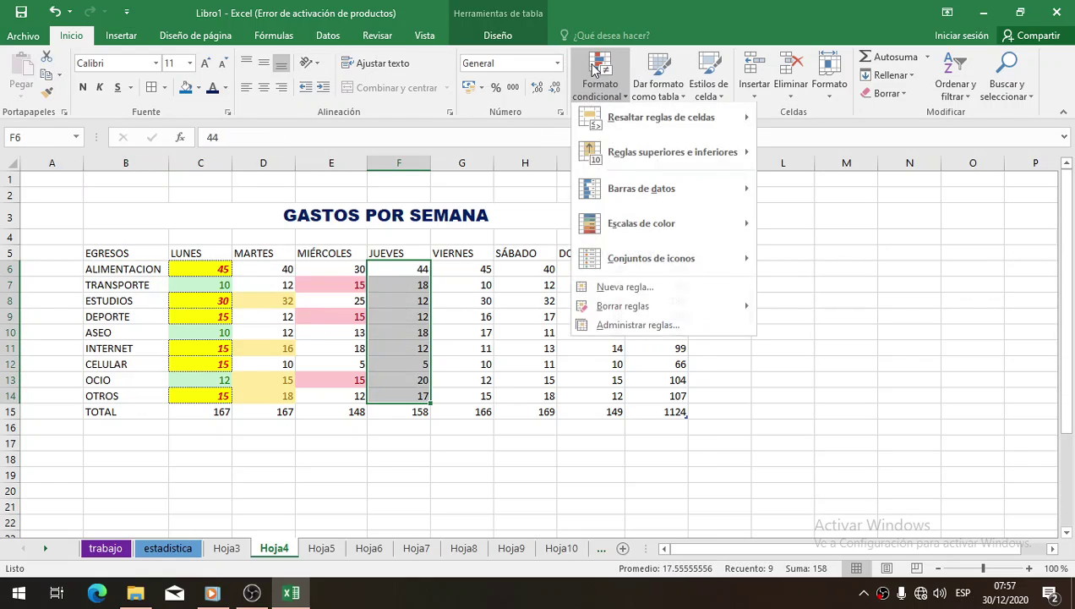
mouse_move(668, 124)
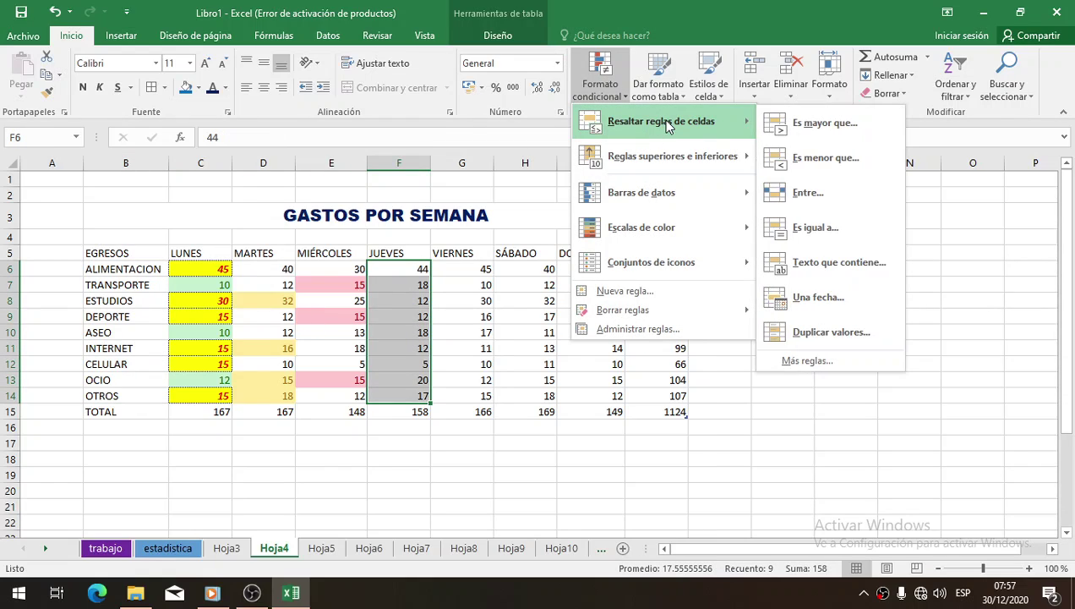
click(837, 333)
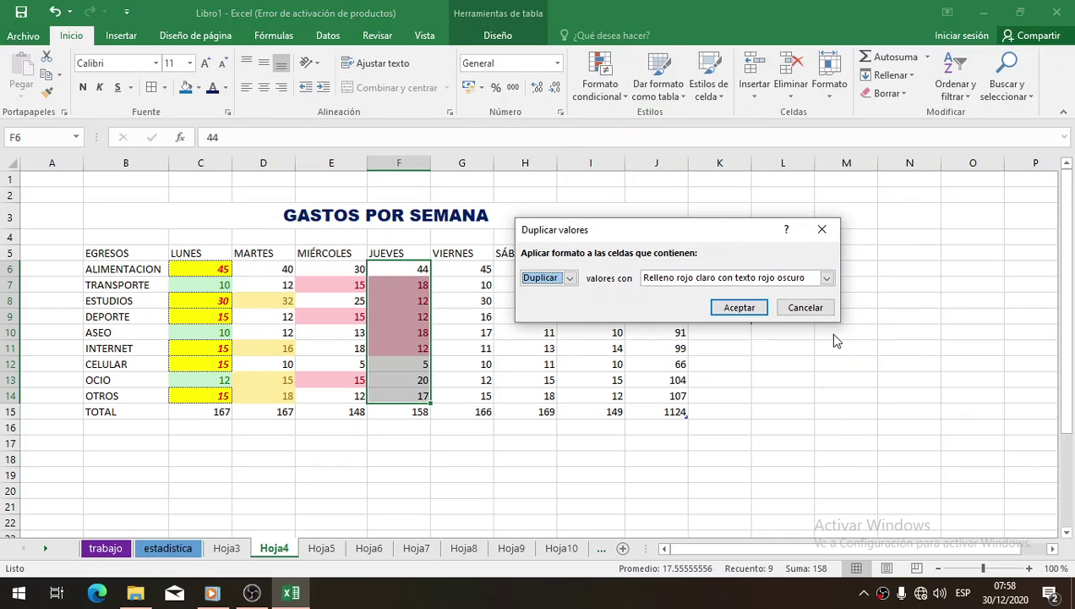
click(571, 281)
click(826, 278)
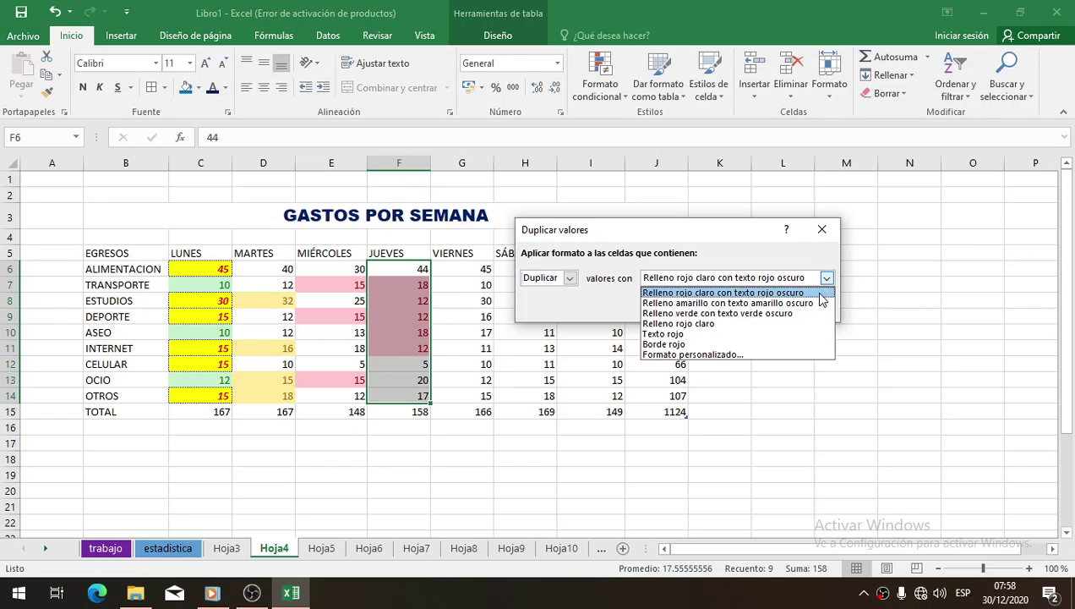
click(744, 313)
click(570, 278)
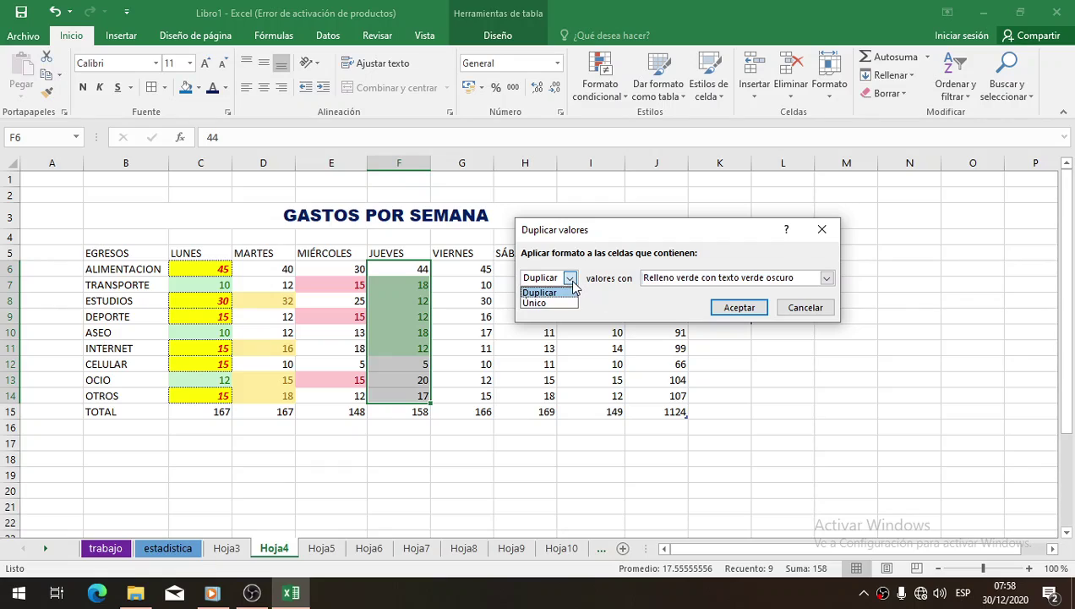
click(567, 303)
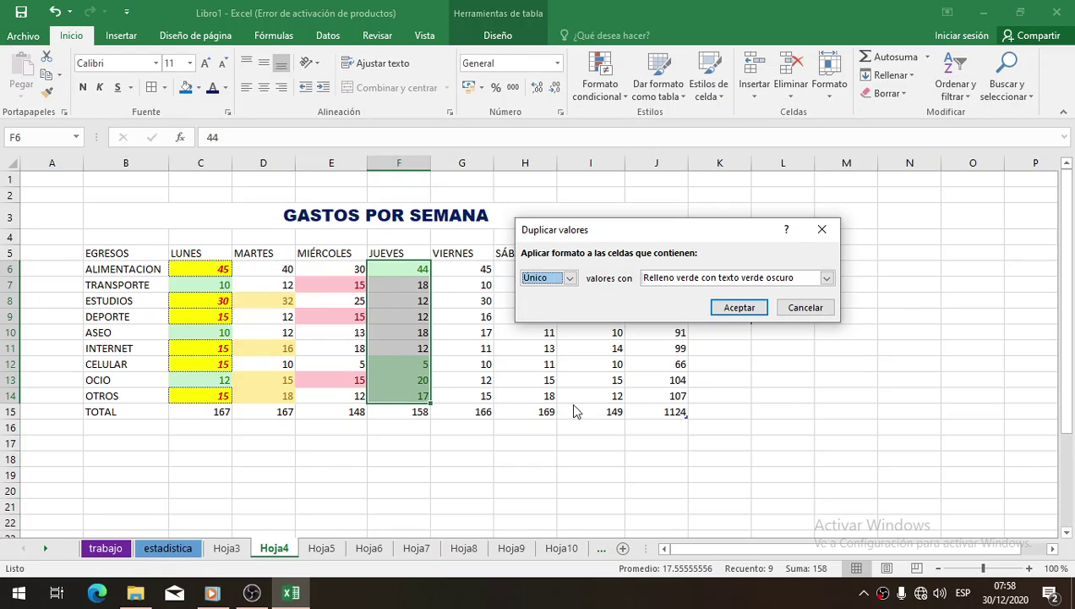
click(741, 311)
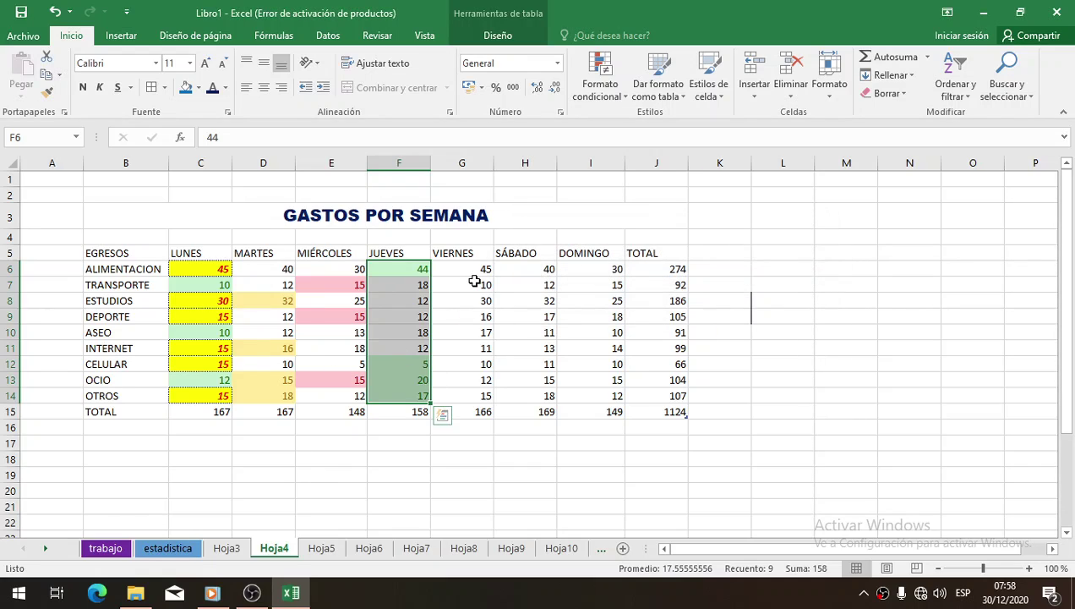
Step: Try a 10 superiores rule on the VIERNES amounts G6:G14 and dismiss it without applying
drag(470, 269, 482, 396)
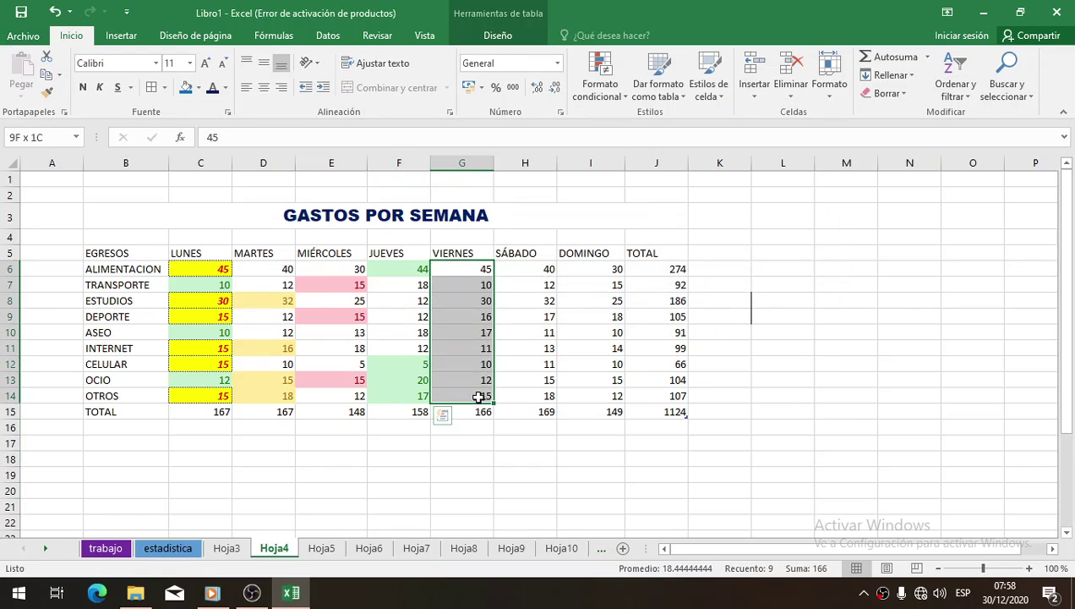
click(599, 81)
mouse_move(732, 144)
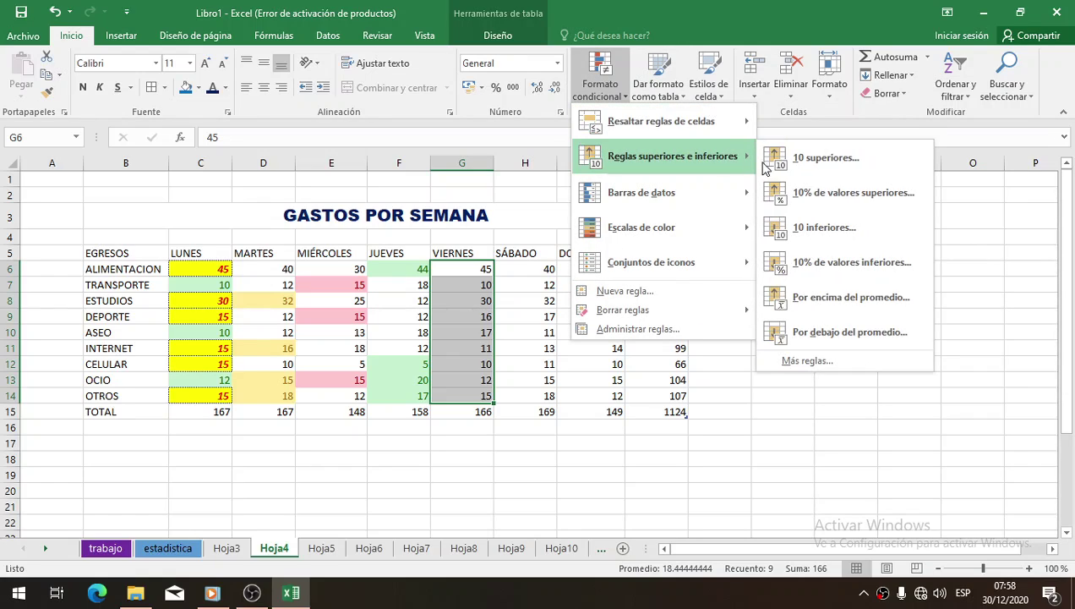
click(822, 161)
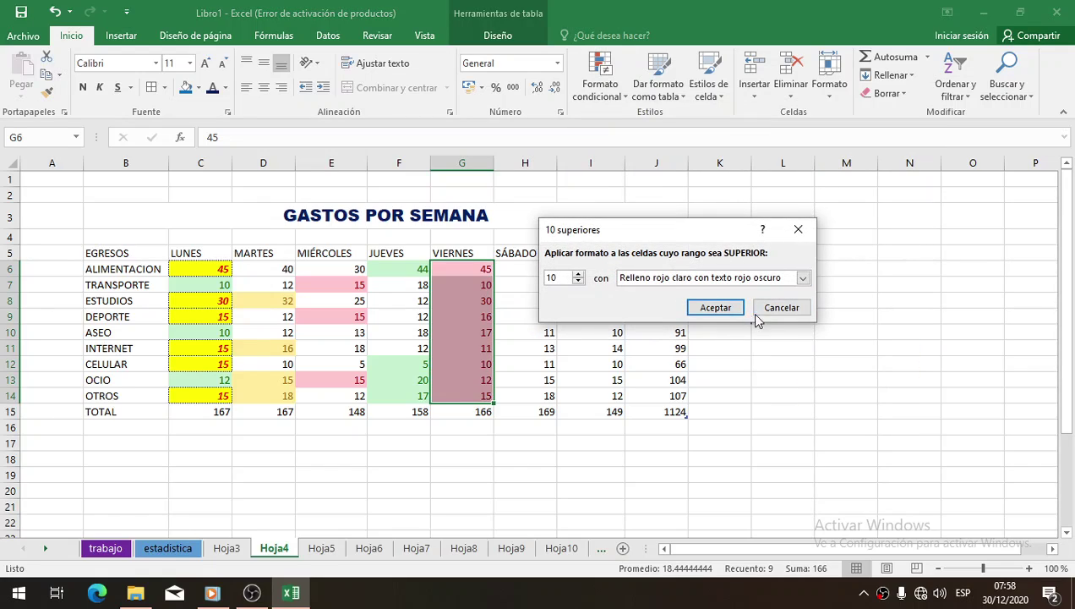
click(782, 308)
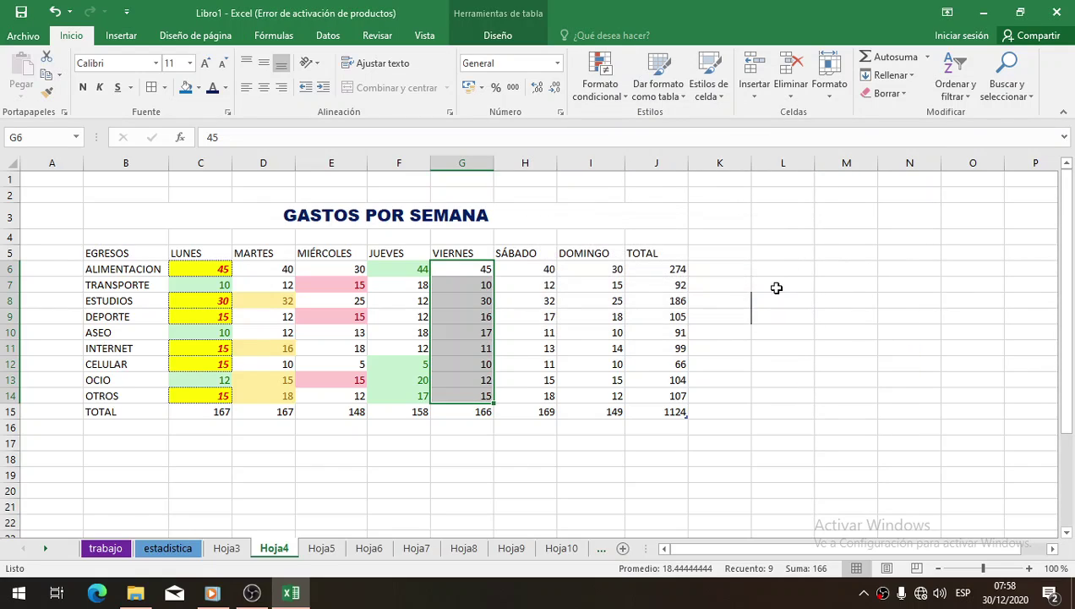
Step: Insert eight blank rows above the OTROS row of the table
click(8, 395)
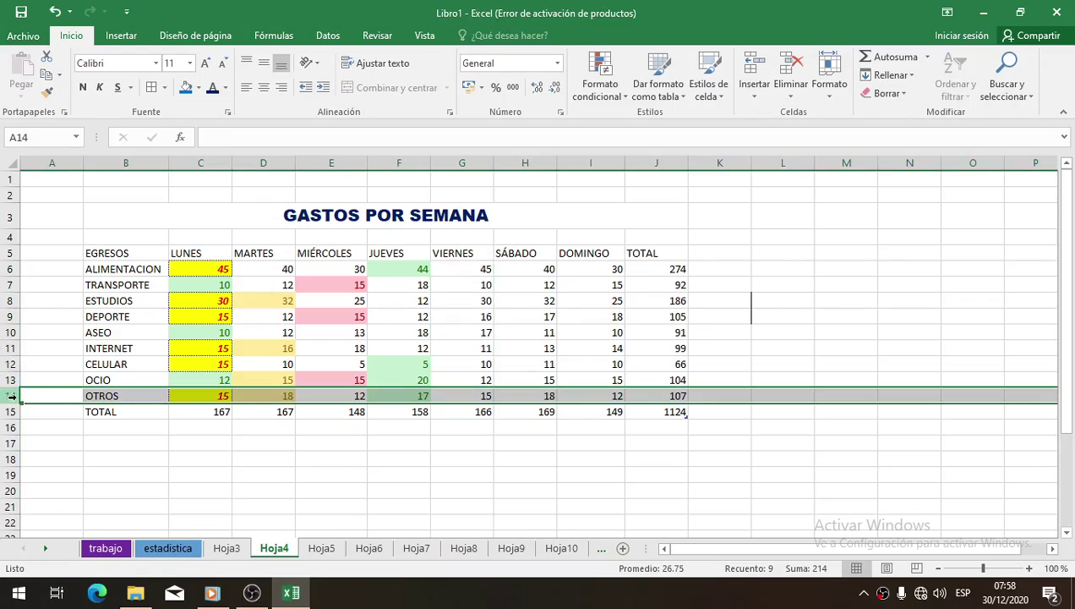
key(ctrl+plus)
key(ctrl+plus)
key(ctrl+plus)
key(ctrl+plus)
key(ctrl+plus)
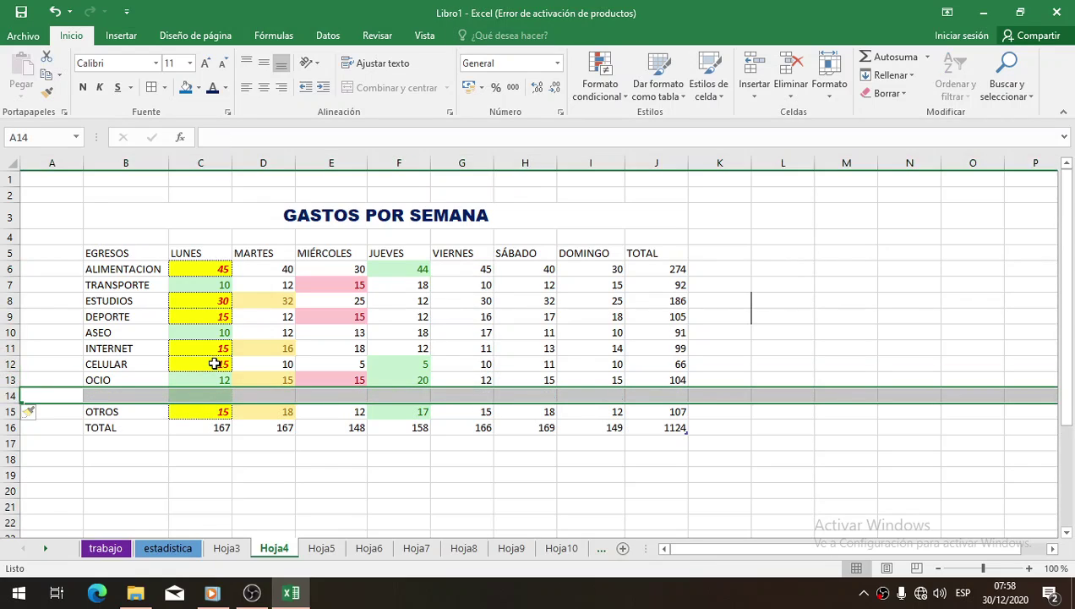
key(ctrl+plus)
key(ctrl+plus)
key(ctrl+plus)
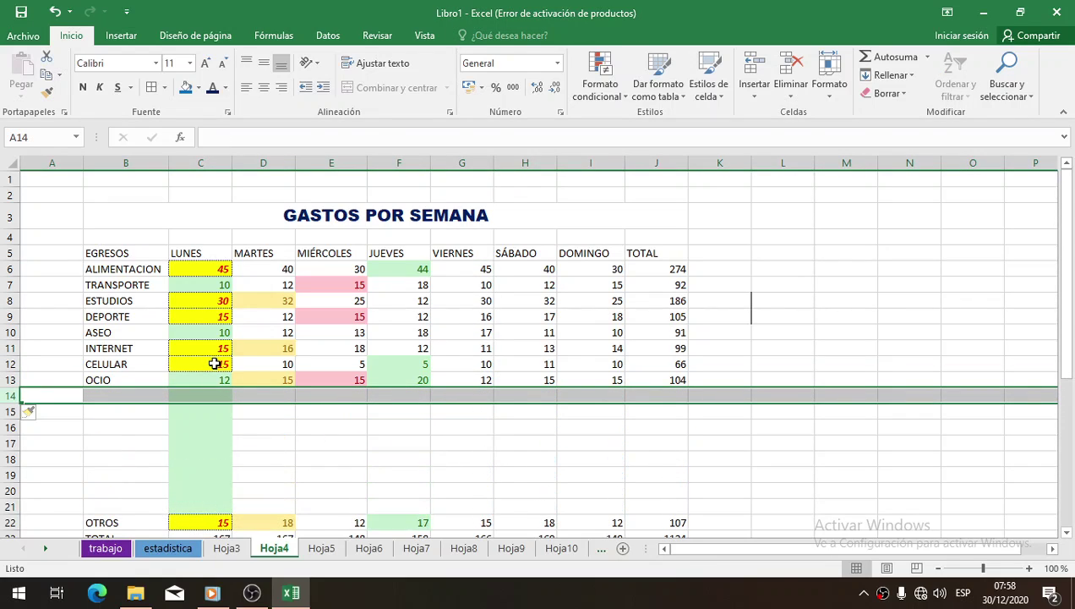
Step: Copy the ALIMENTACION to OCIO records in B6:J13 and paste them into the blank rows starting at B14
drag(124, 276, 681, 381)
key(ctrl+c)
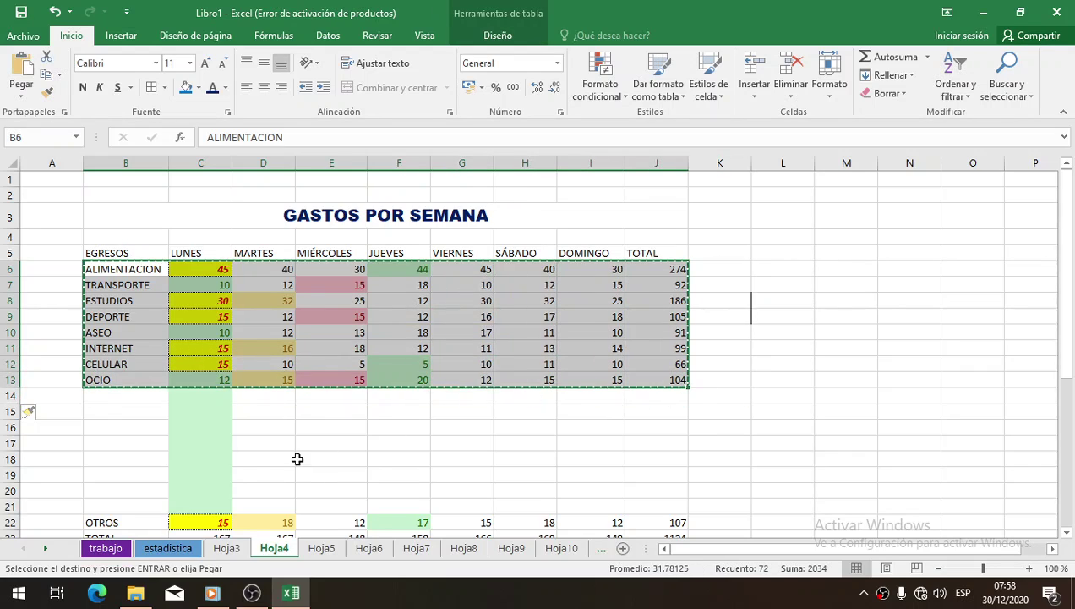
click(106, 395)
key(ctrl+v)
click(490, 334)
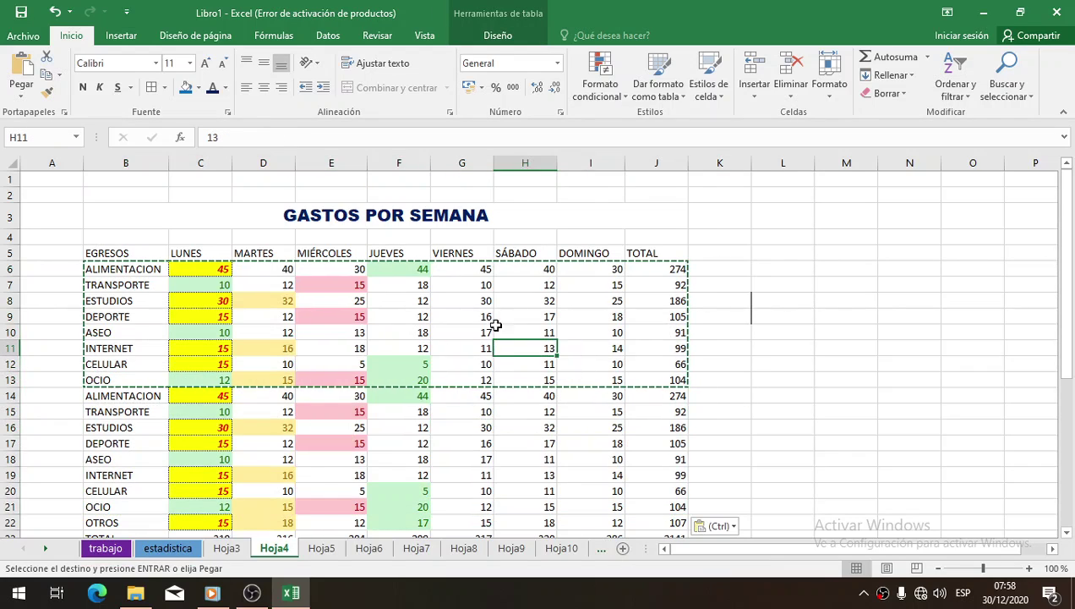
Step: Try a 10 superiores rule lowered to the top 4 on the VIERNES amounts G6:G22 without applying it
drag(473, 269, 488, 496)
click(607, 75)
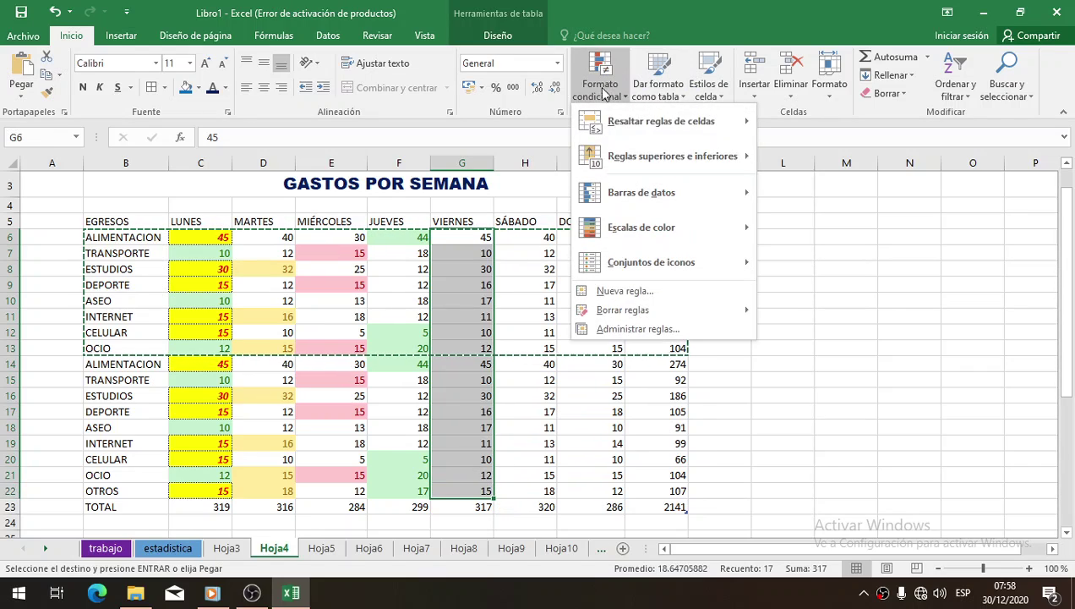
mouse_move(706, 161)
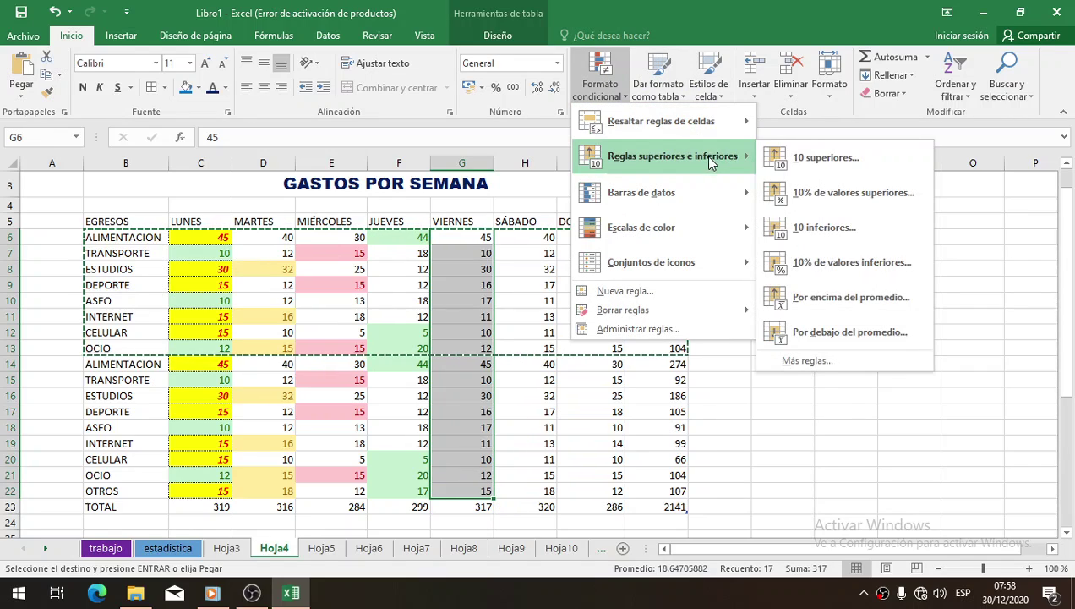
click(833, 159)
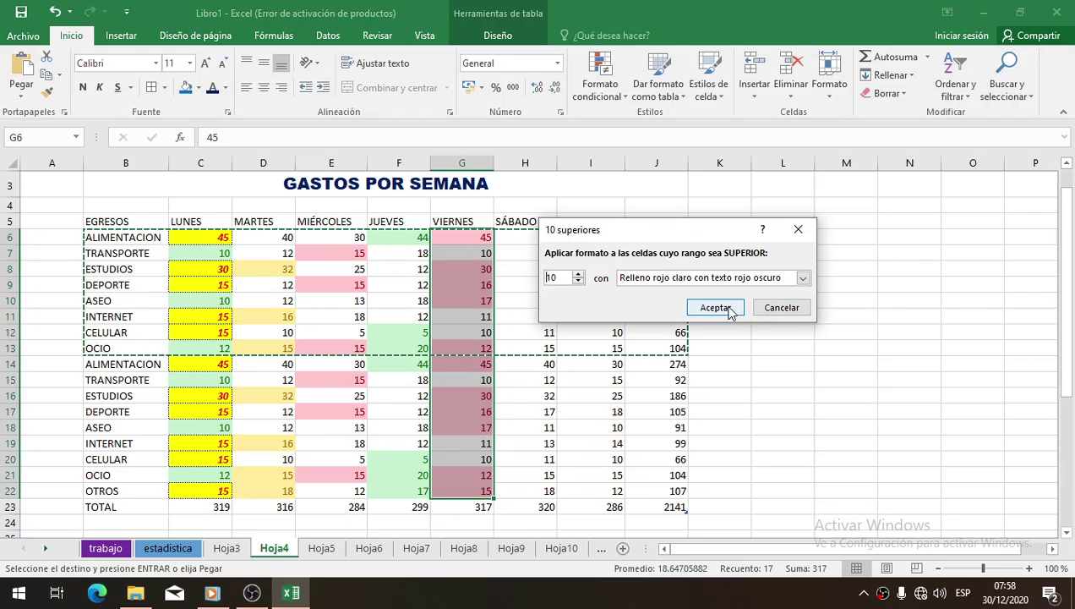
click(579, 282)
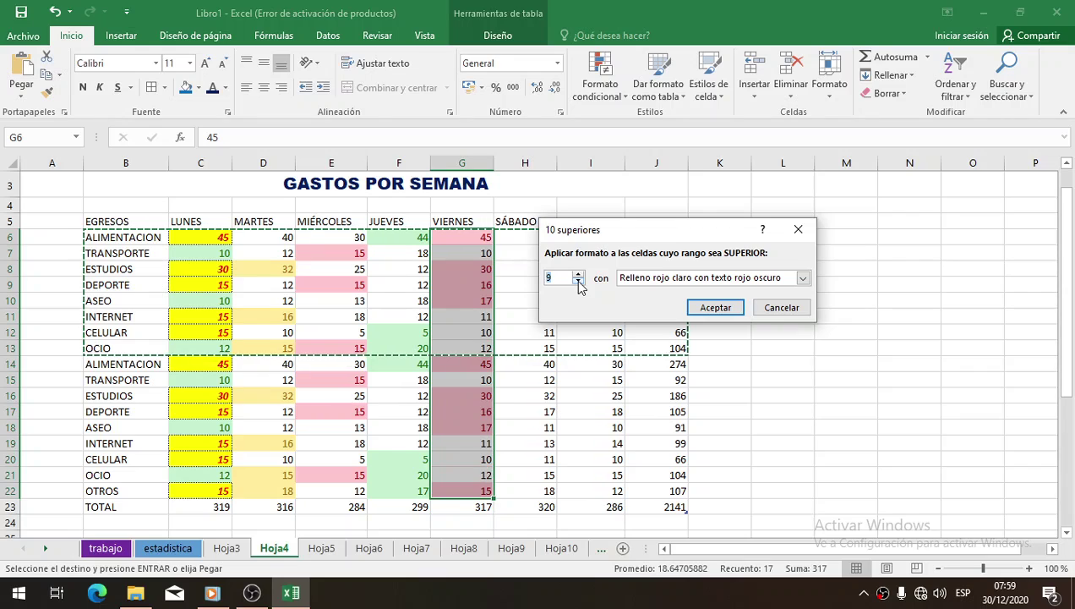
click(579, 282)
click(579, 282)
click(579, 282)
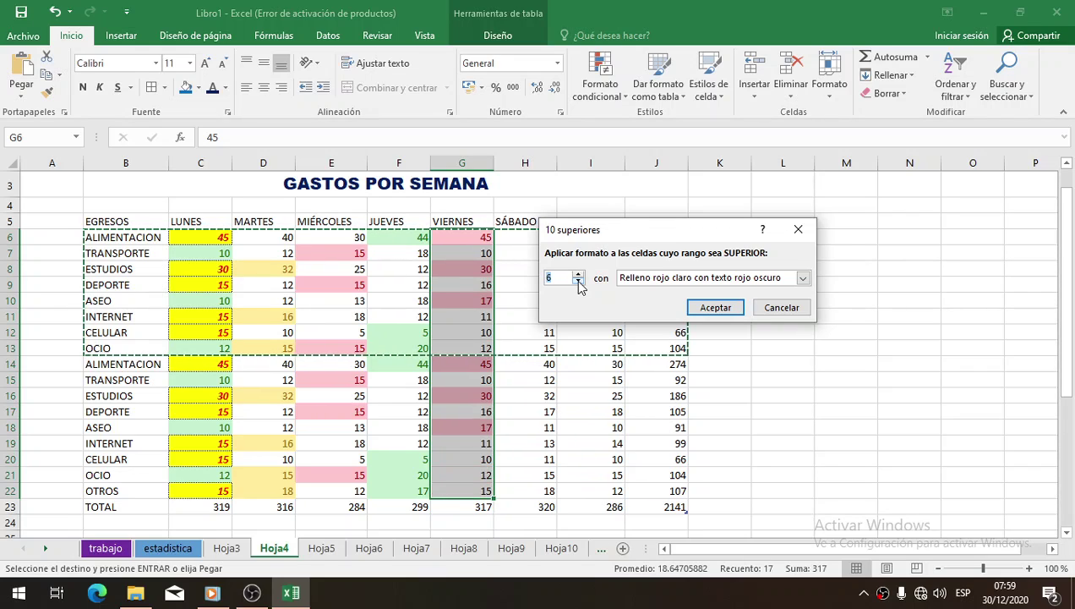
click(579, 282)
click(579, 282)
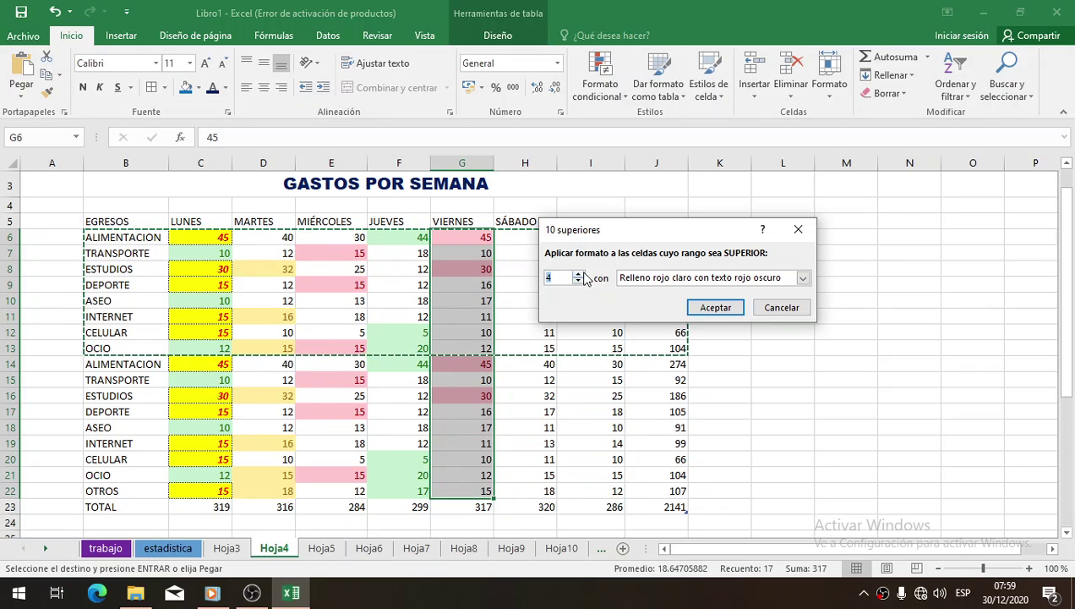
click(715, 306)
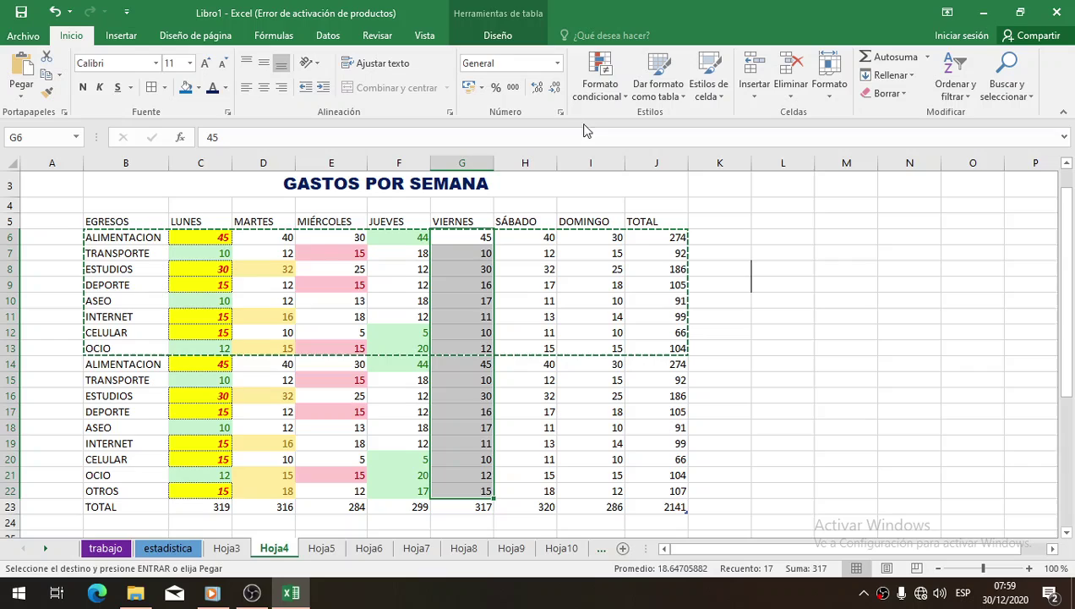
Step: Try a 10 inferiores rule on the VIERNES amounts G6:G22 and dismiss it without applying
click(601, 76)
mouse_move(728, 157)
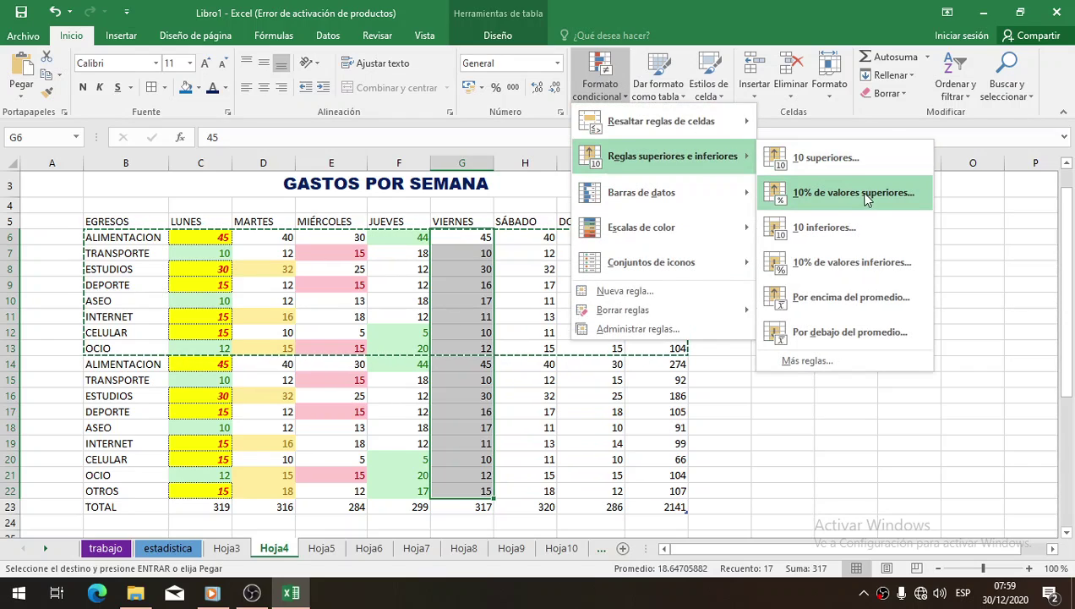
click(853, 234)
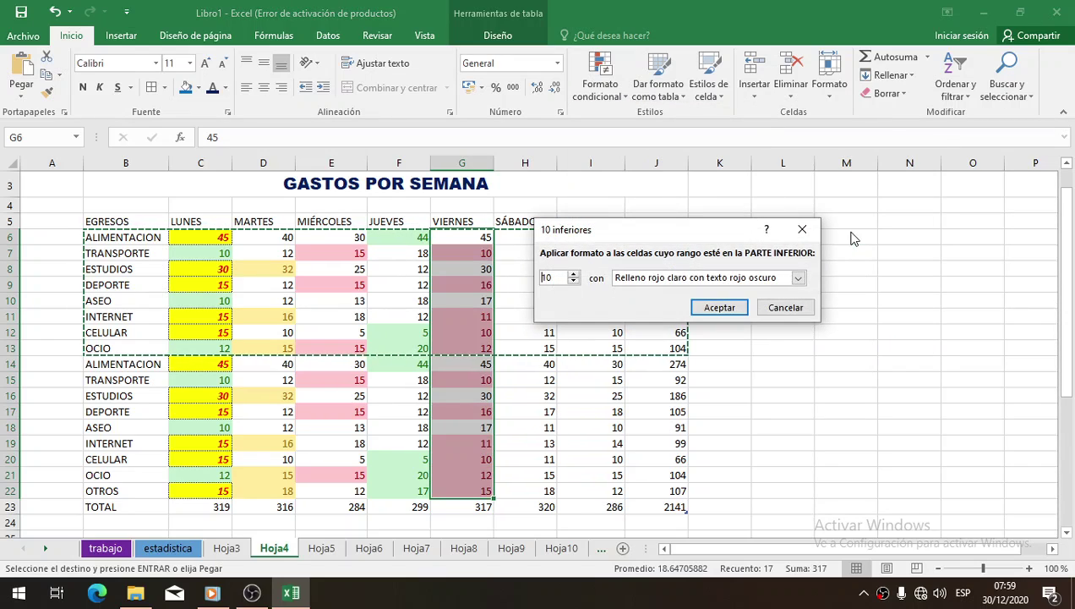
click(788, 308)
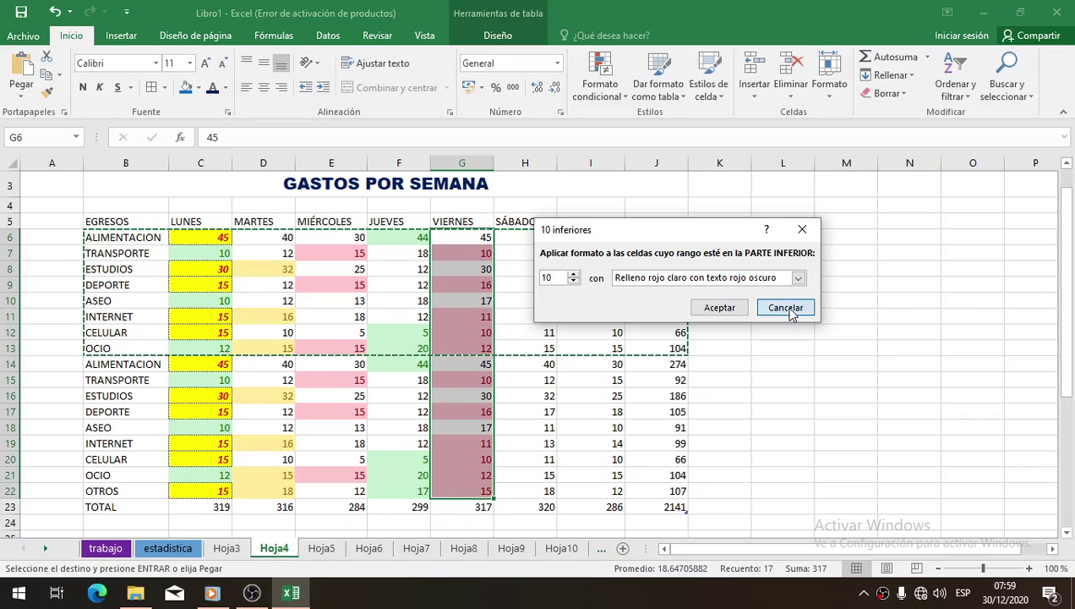
Step: Try a 10% de valores superiores rule raised to 21% on the VIERNES amounts G6:G22, then dismiss it
click(624, 83)
mouse_move(722, 156)
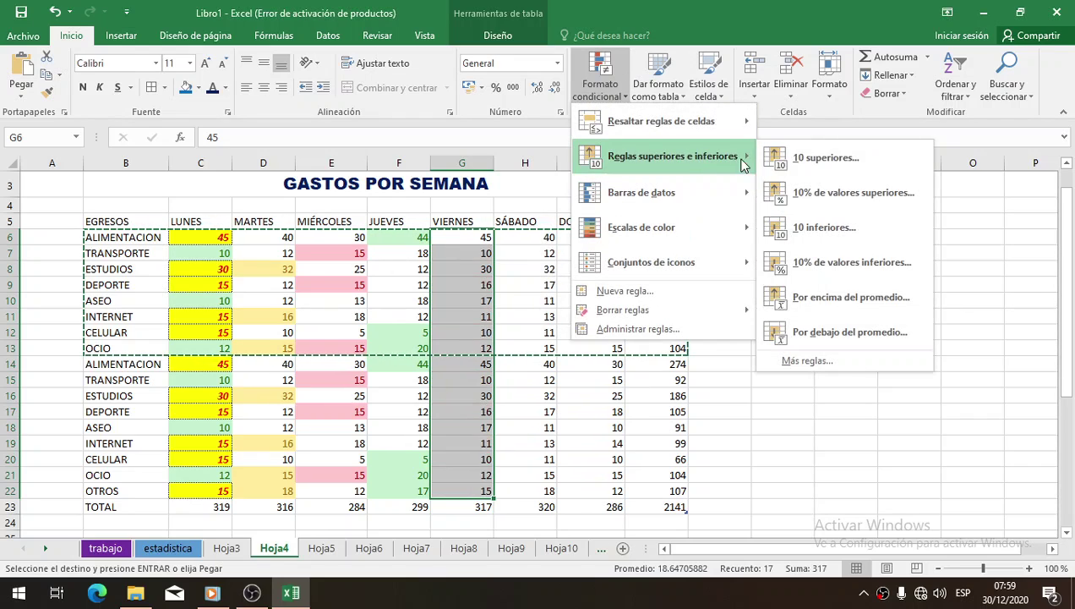
click(849, 206)
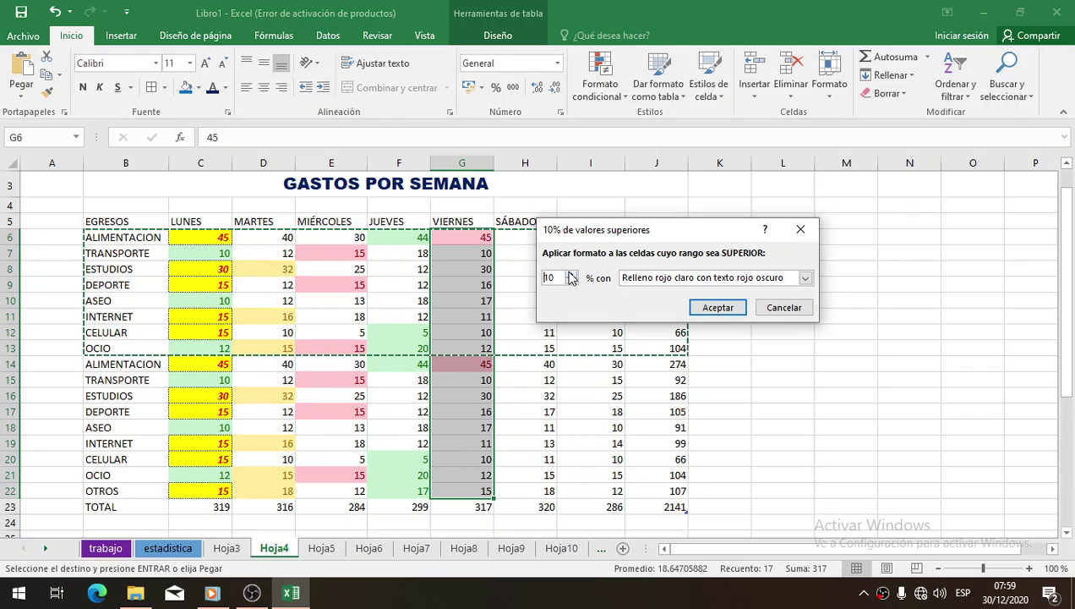
drag(571, 276, 571, 276)
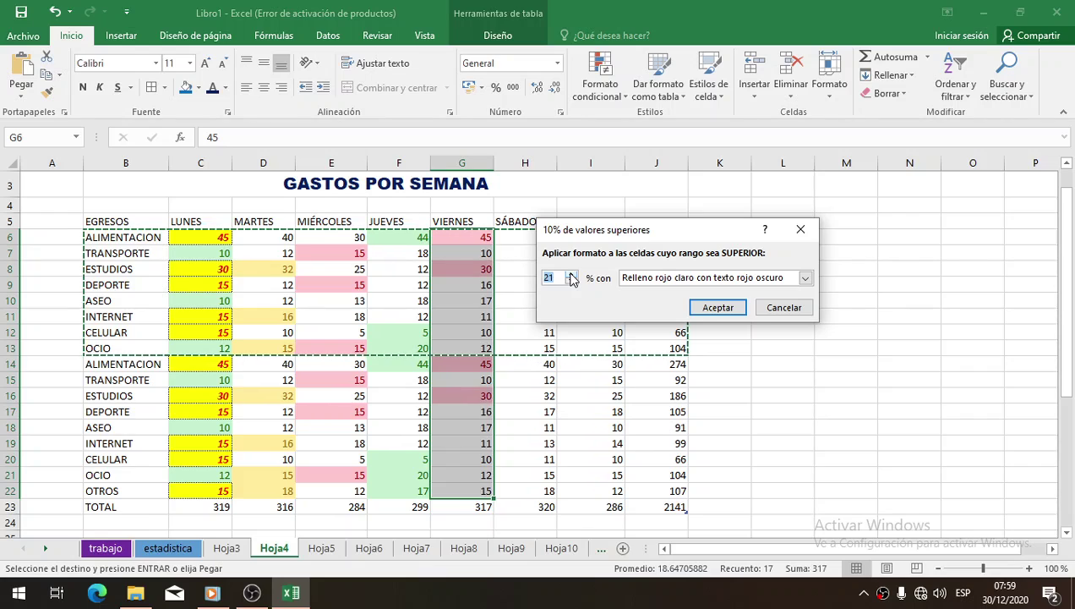
click(784, 307)
Step: Try a Por encima del promedio rule on the VIERNES amounts G6:G22 and dismiss it without applying
click(600, 80)
mouse_move(630, 161)
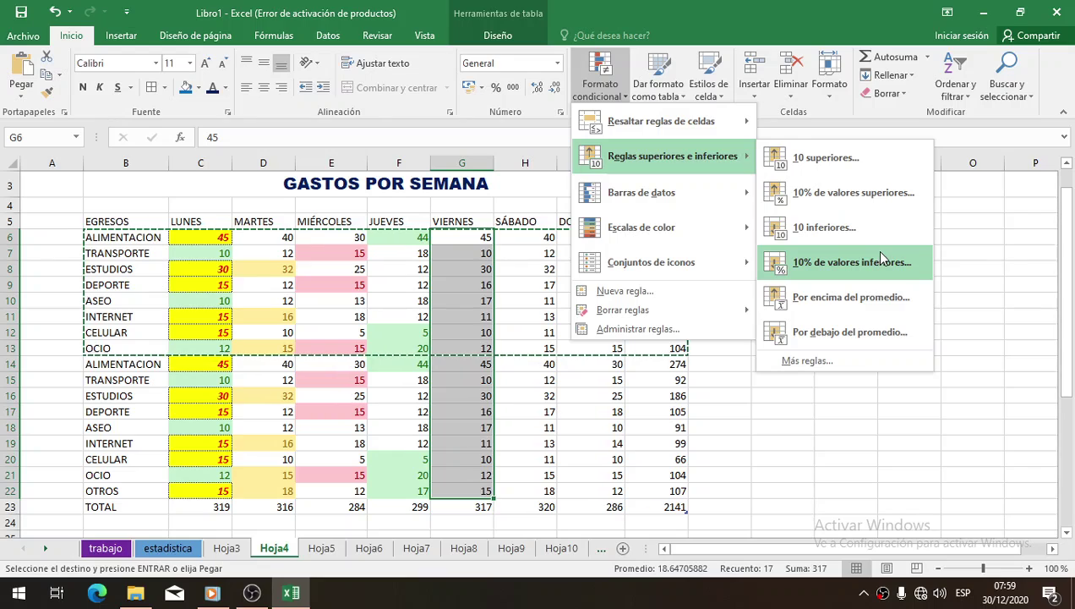
click(817, 311)
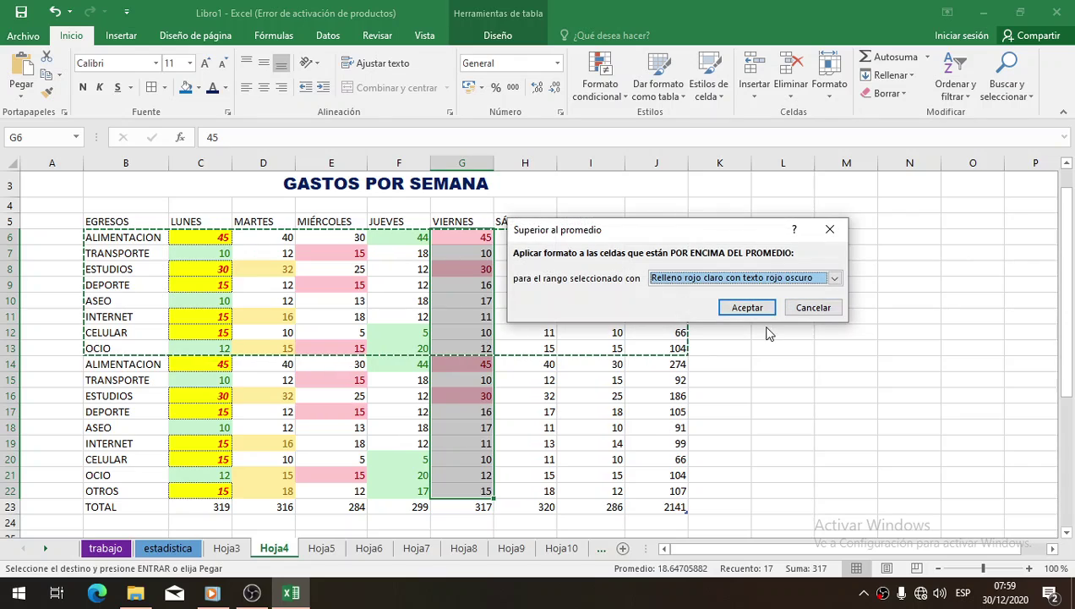
click(811, 306)
Step: Highlight below-average VIERNES amounts in G6:G22 with a Por debajo del promedio rule using Relleno rojo claro con texto rojo oscuro
click(600, 74)
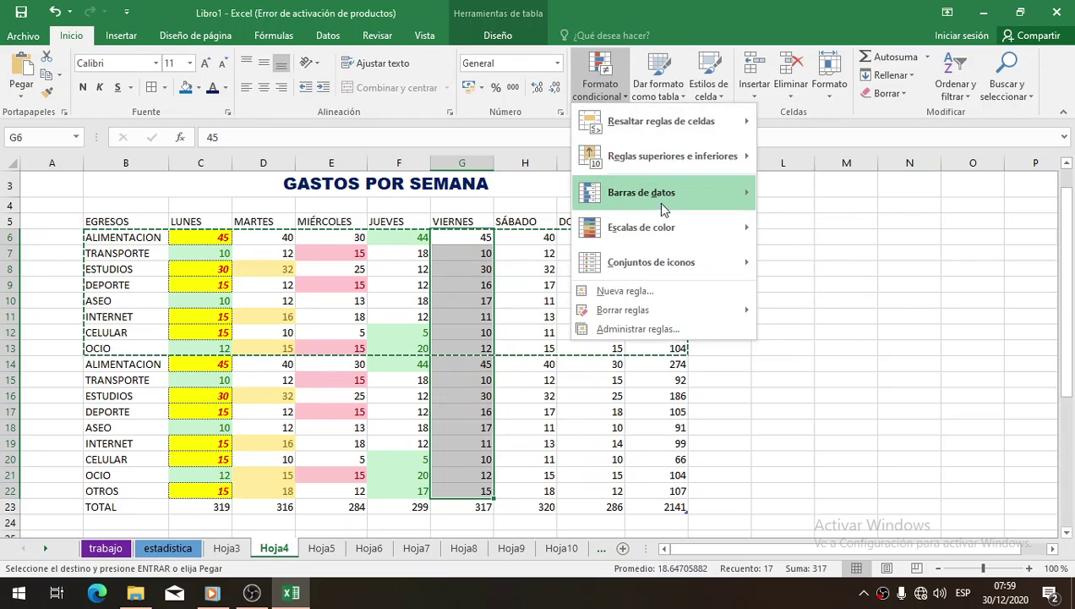
mouse_move(676, 155)
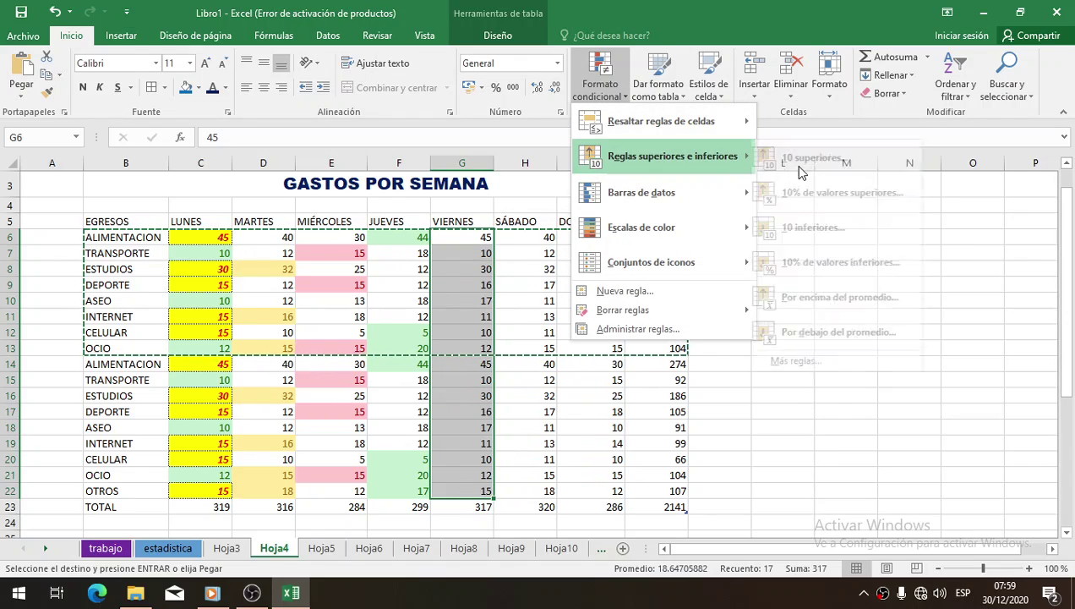
click(860, 333)
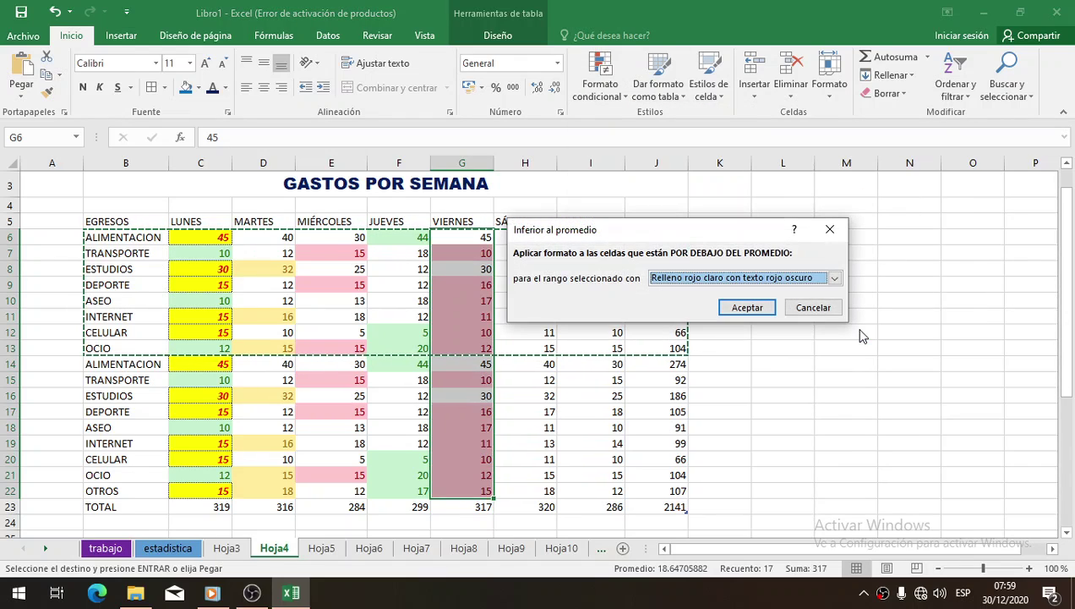
click(747, 308)
click(533, 252)
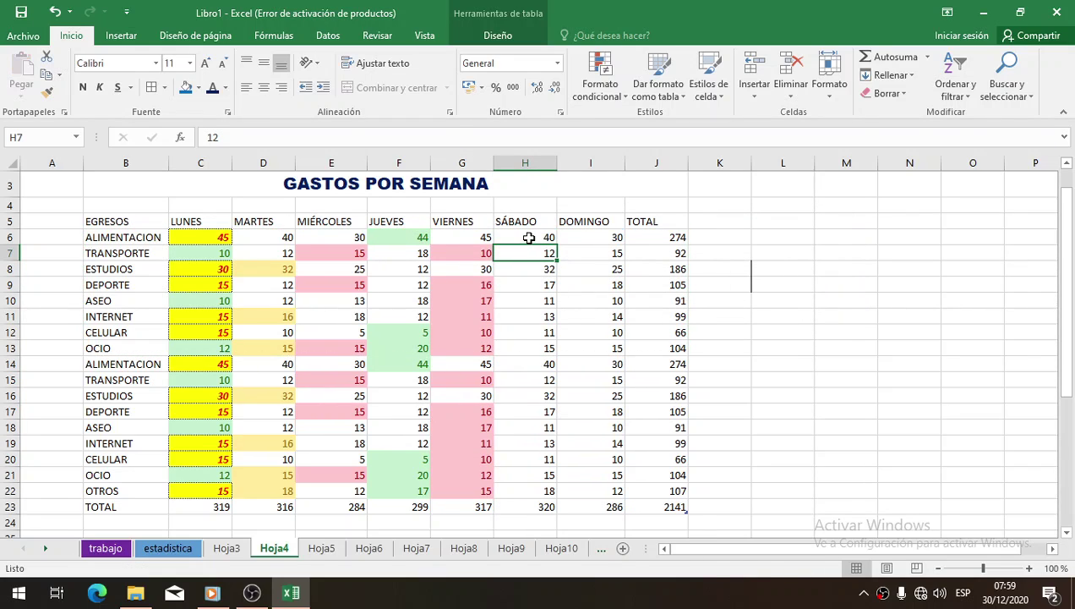
Step: Apply light-blue gradient-fill data bars to the SÁBADO amounts H6:H22
drag(528, 238, 531, 491)
click(600, 91)
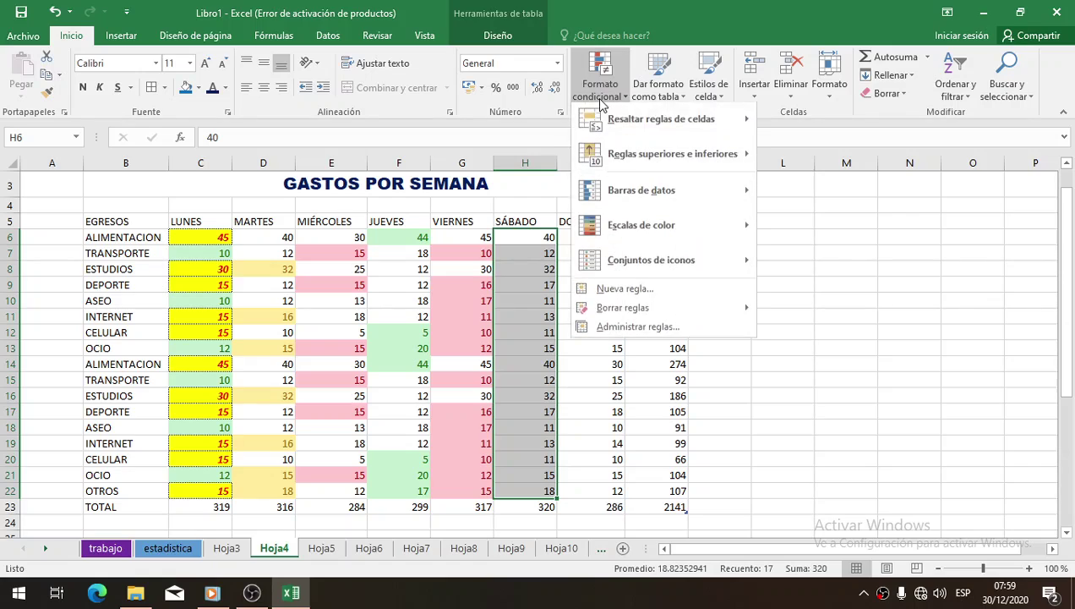
mouse_move(629, 193)
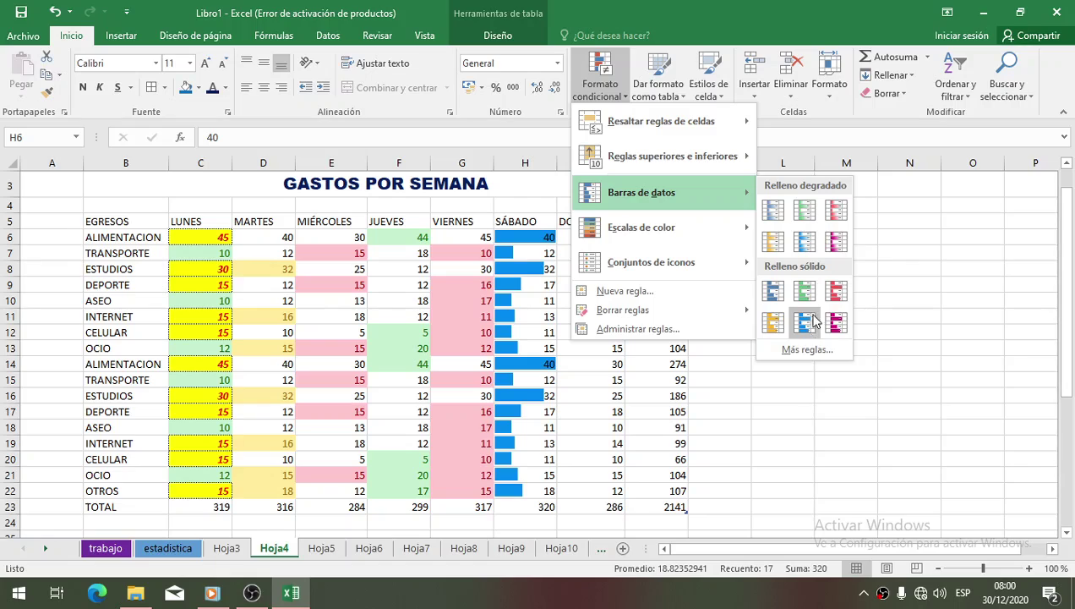
click(810, 246)
click(609, 271)
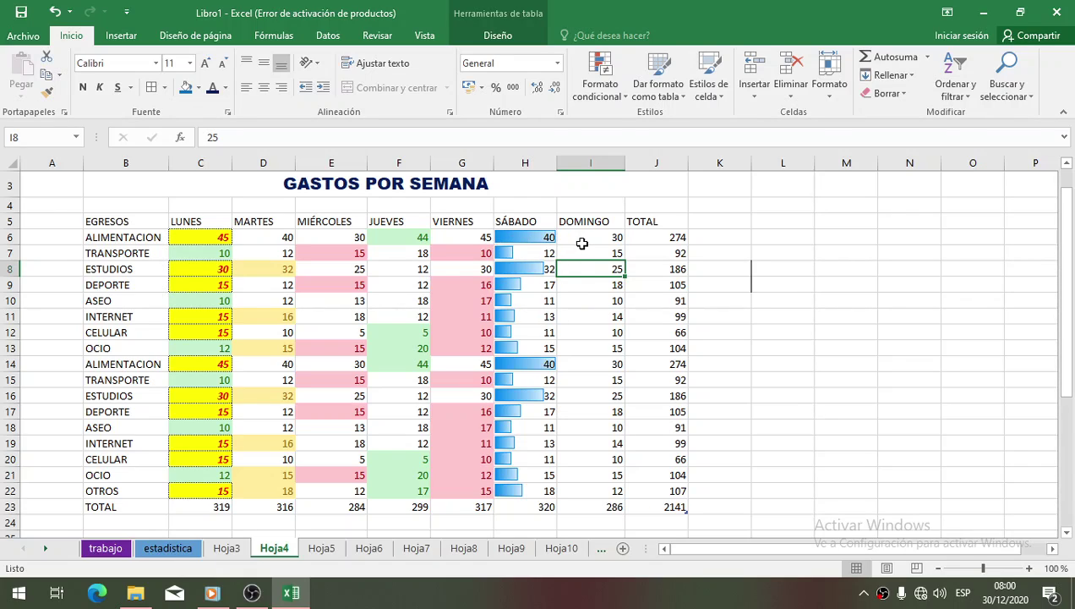
Step: Try a white-red color scale on the DOMINGO amounts I6:I22
drag(583, 243, 589, 483)
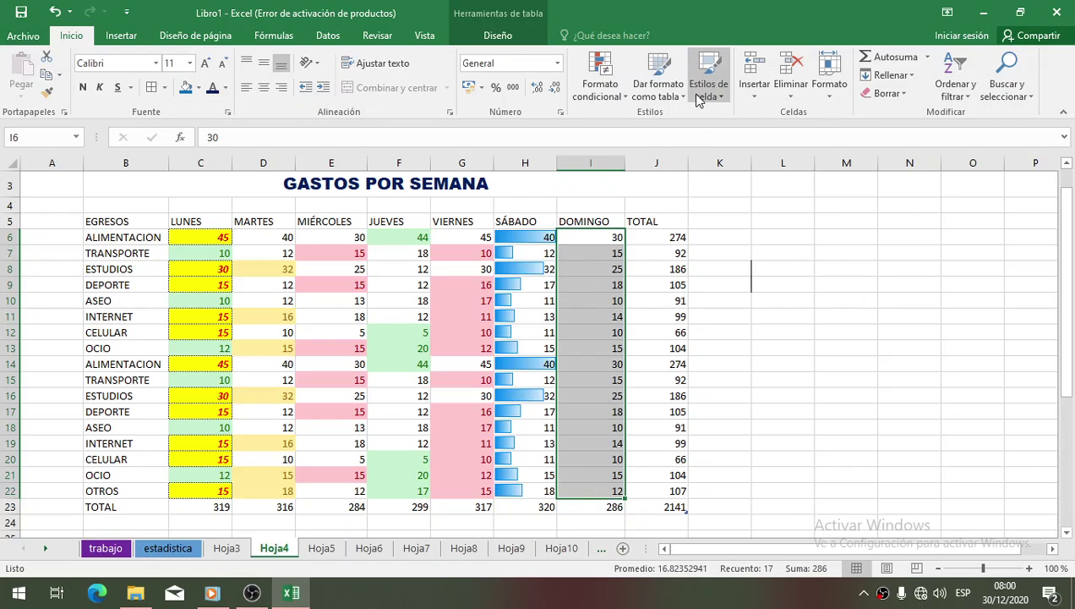
click(600, 74)
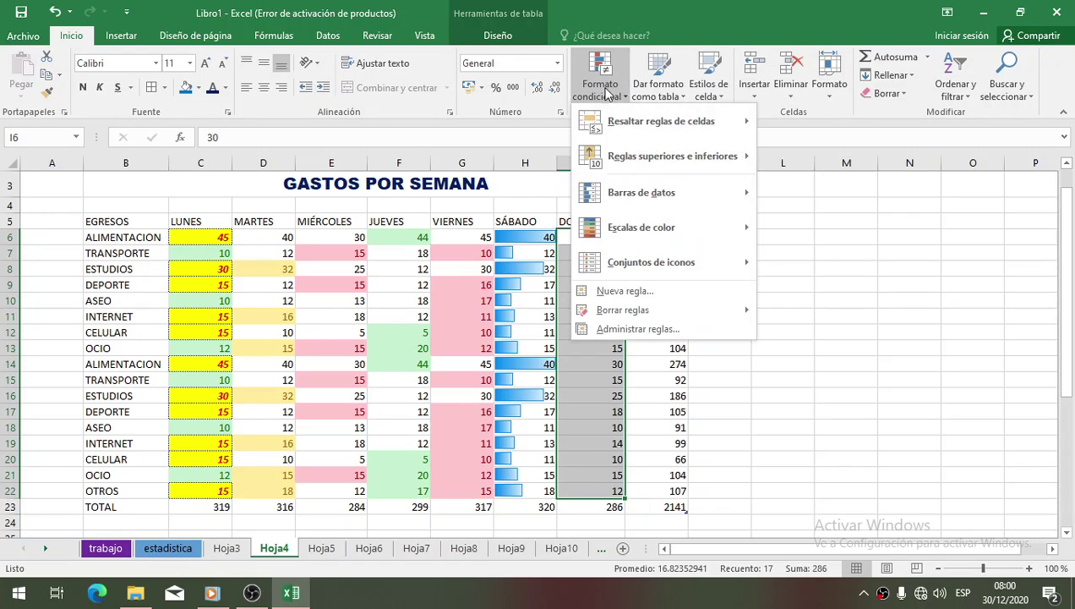
mouse_move(659, 237)
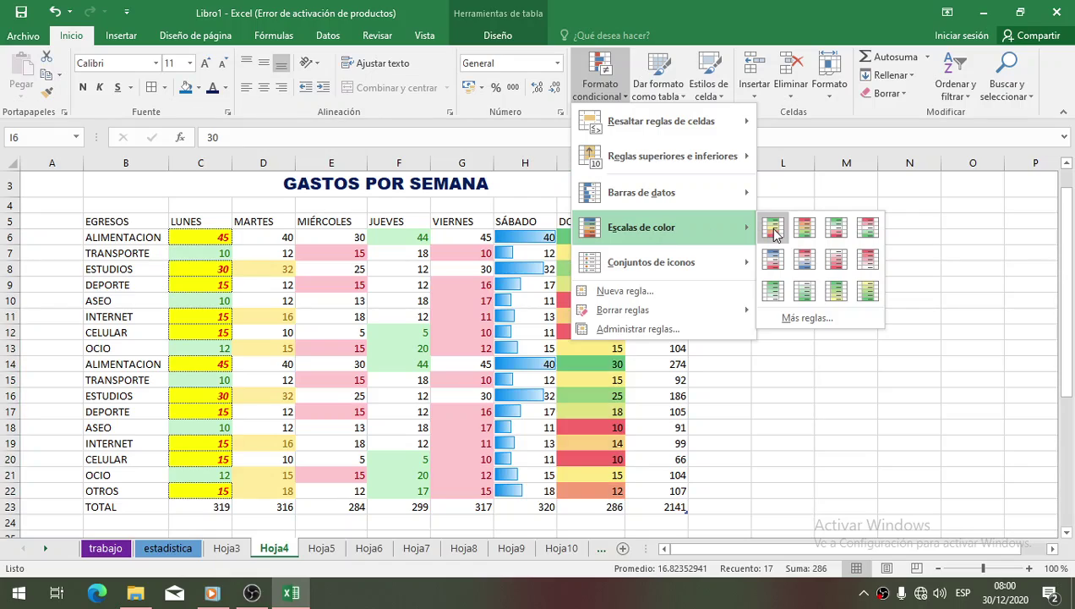
click(837, 269)
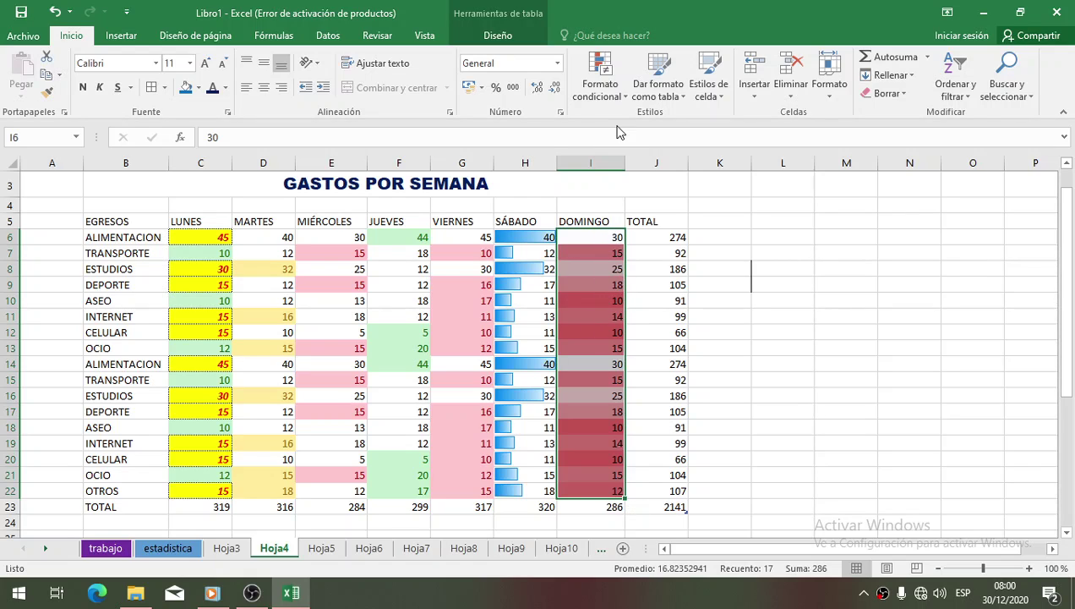
Step: Apply a green-white color scale to the DOMINGO amounts I6:I22
click(611, 91)
mouse_move(659, 224)
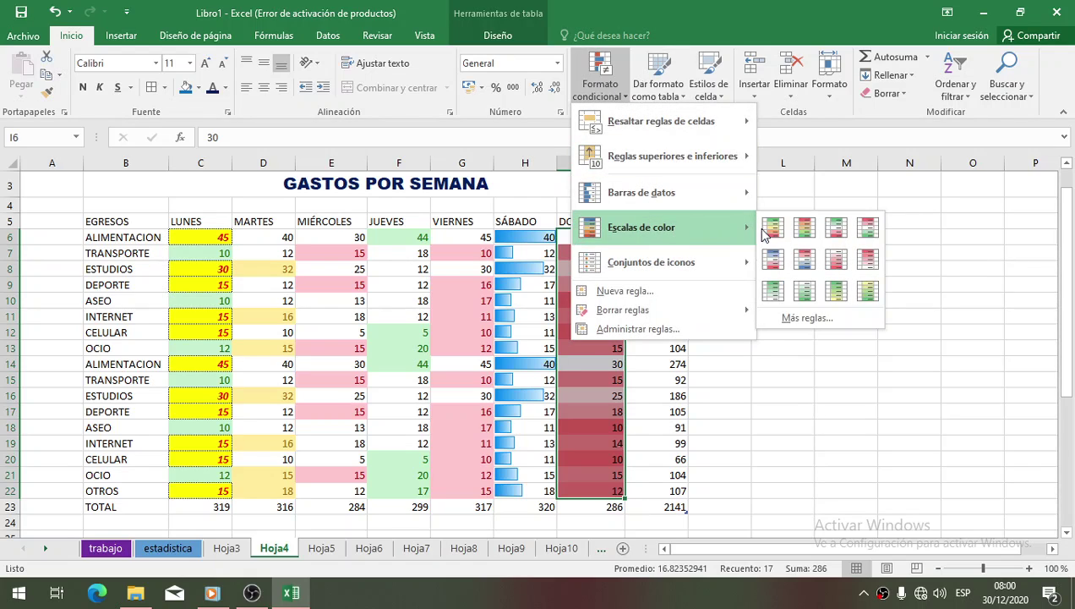
click(775, 296)
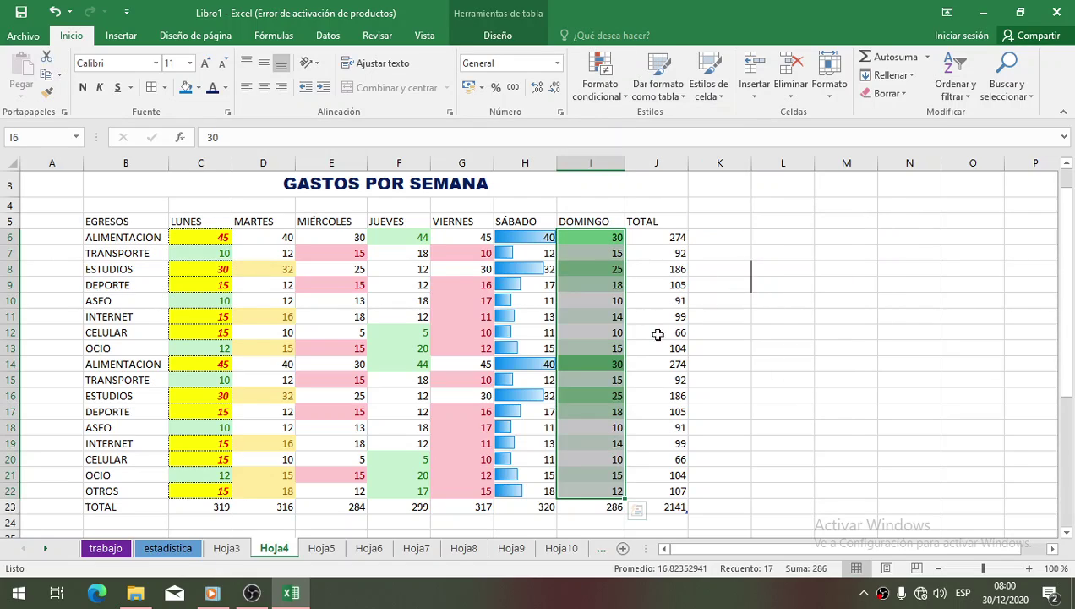
click(660, 251)
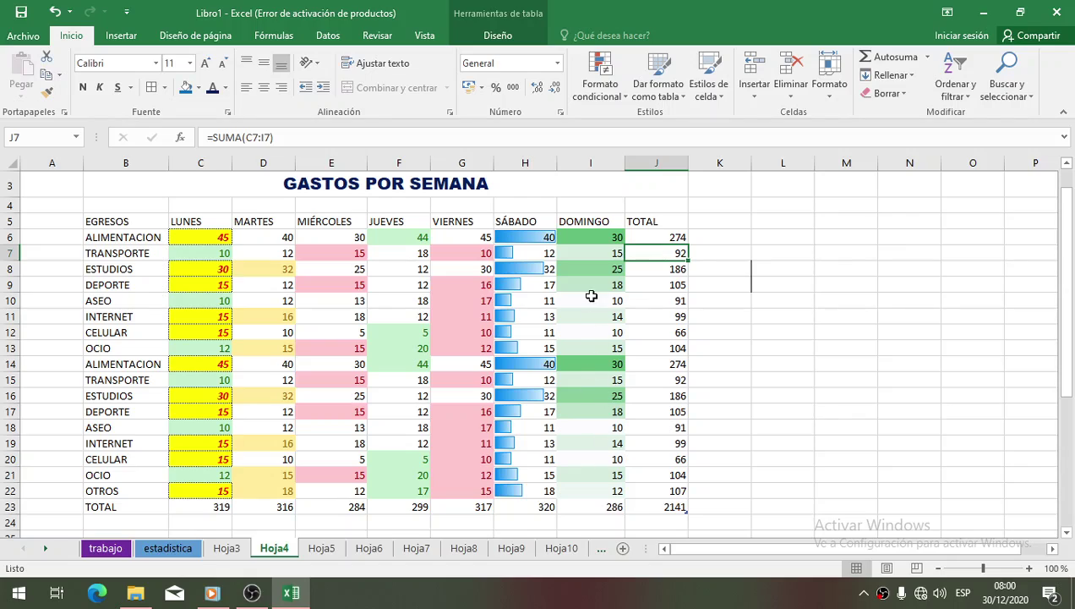
Step: Try the three colored arrows icon set on the DOMINGO amounts I6:I22
drag(596, 232, 604, 489)
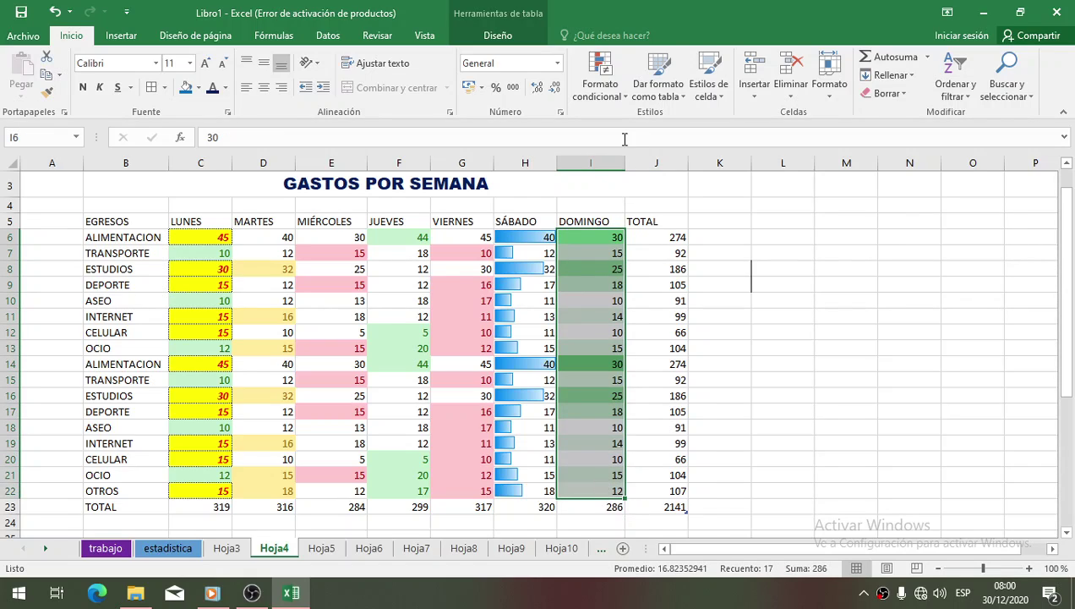
click(599, 71)
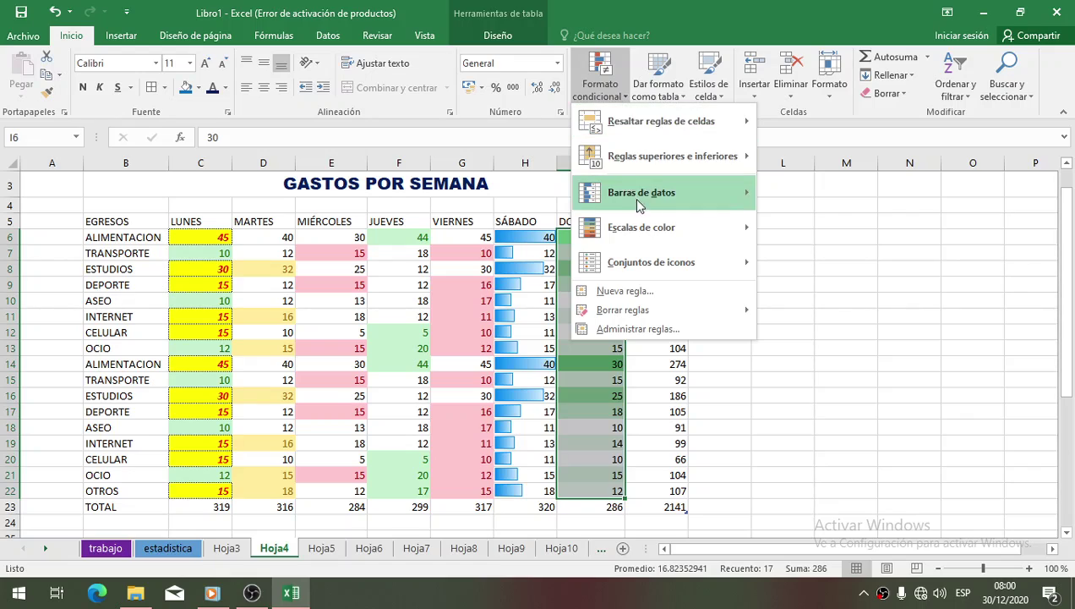
mouse_move(691, 260)
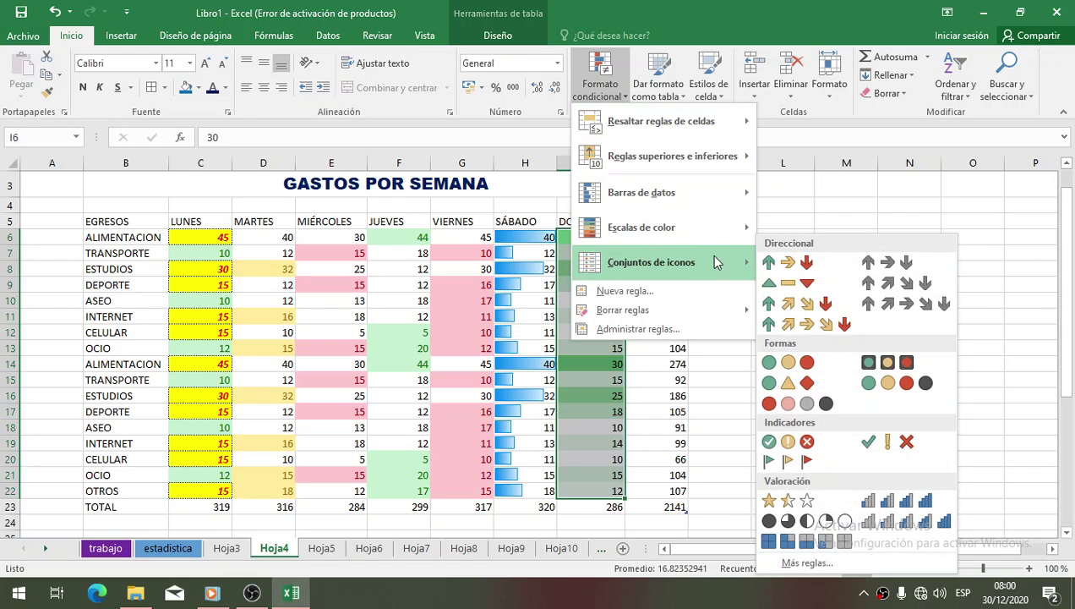
click(808, 263)
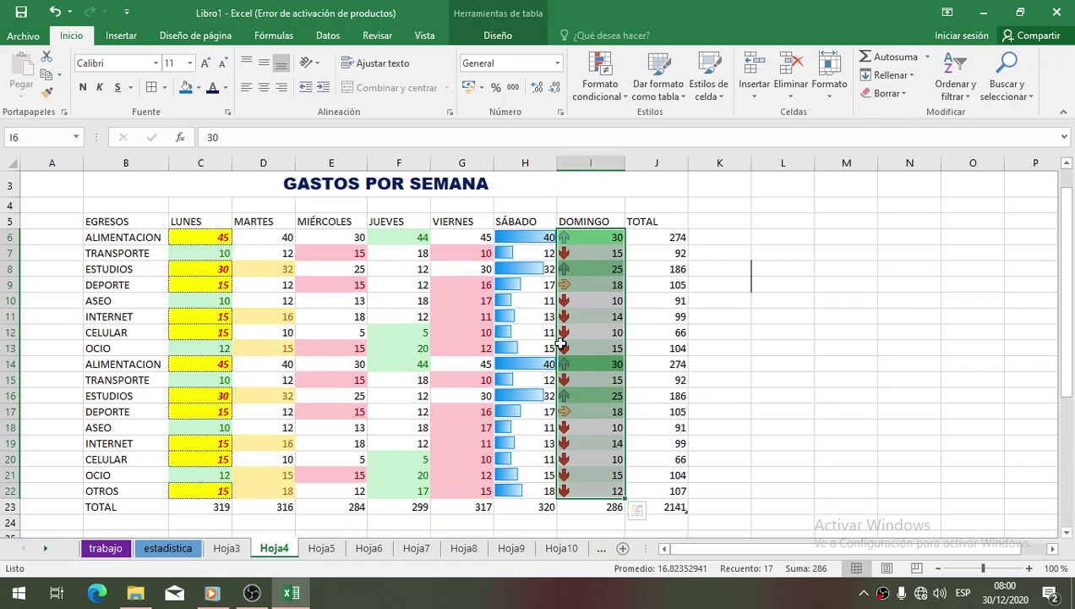
Step: Try the five colored arrows icon set on the DOMINGO amounts I6:I22
click(616, 95)
mouse_move(684, 264)
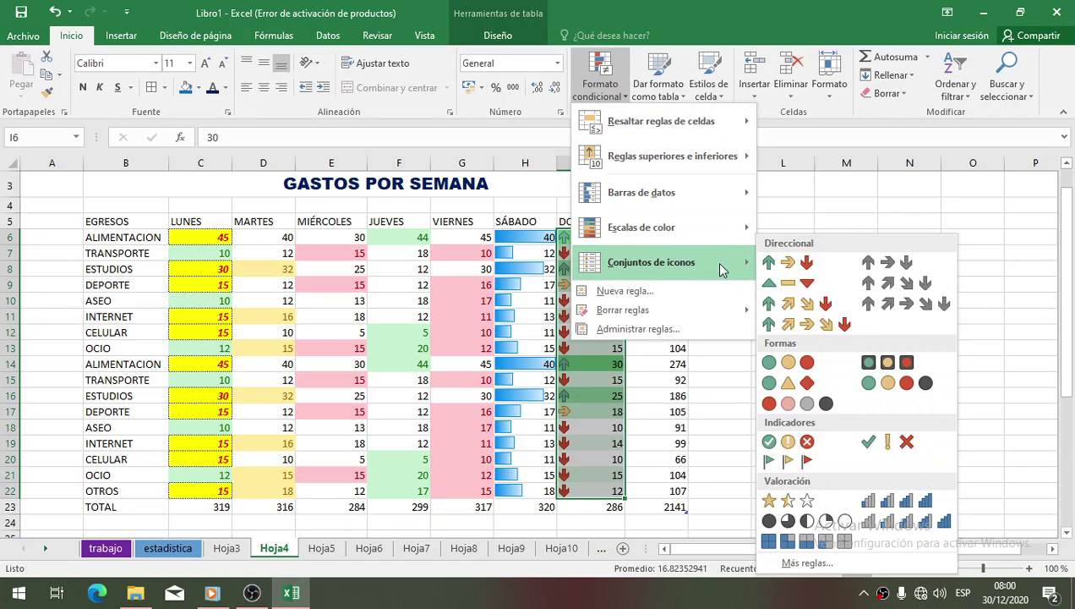
click(807, 324)
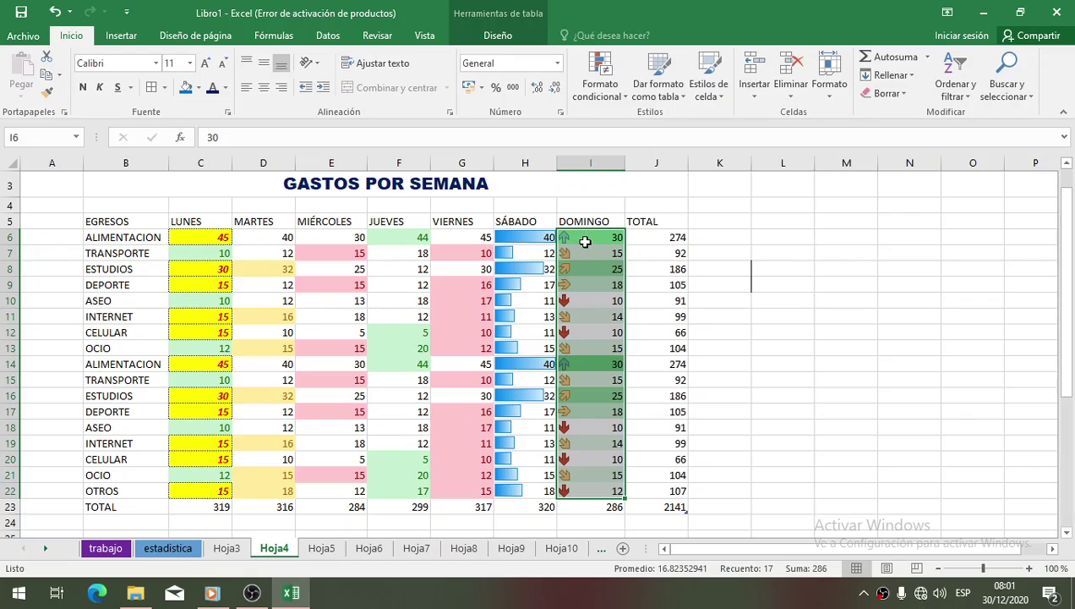
Step: Apply the three-star Valoración icon set to the DOMINGO amounts I6:I22
click(601, 76)
mouse_move(697, 234)
mouse_move(698, 267)
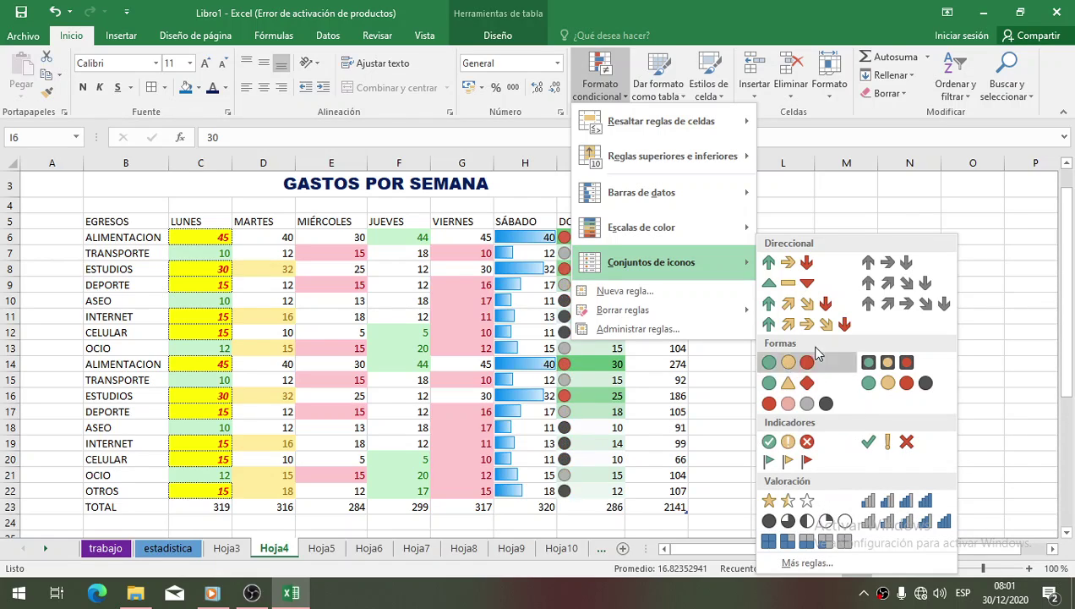
click(788, 500)
click(657, 284)
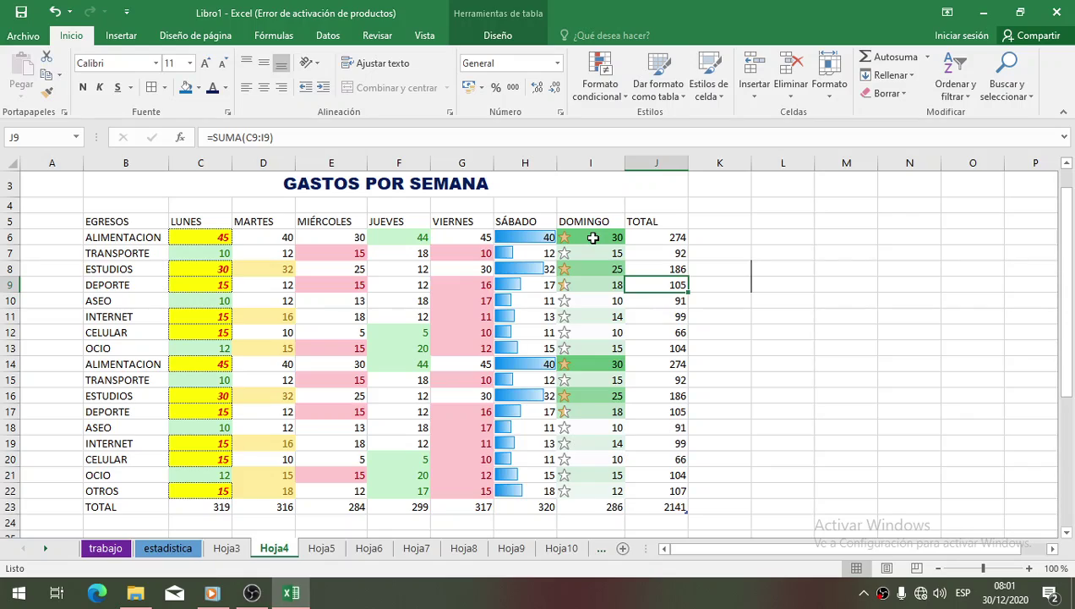
click(594, 238)
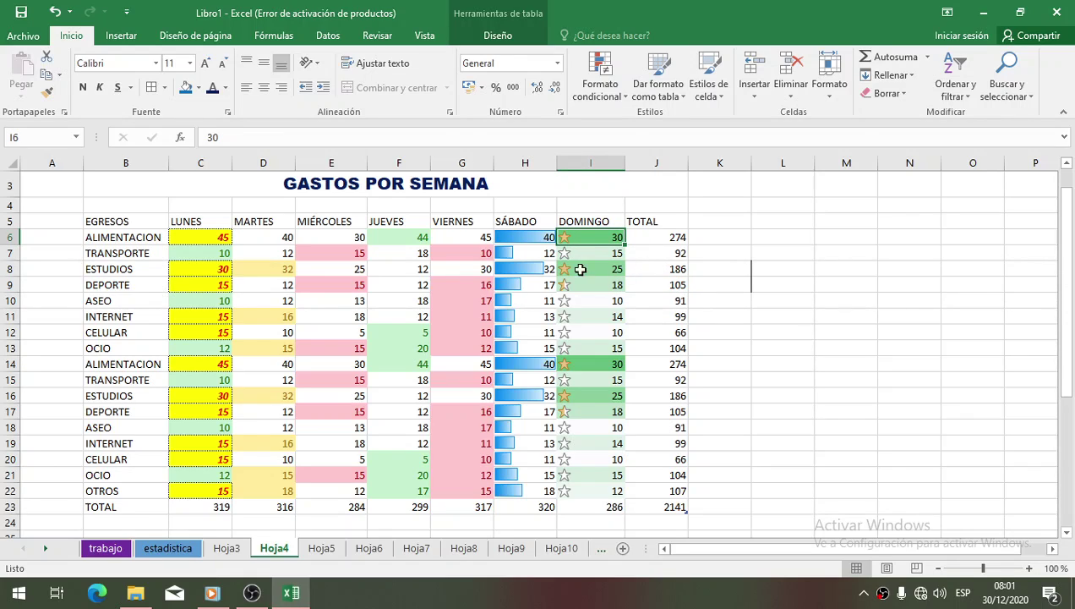
click(362, 286)
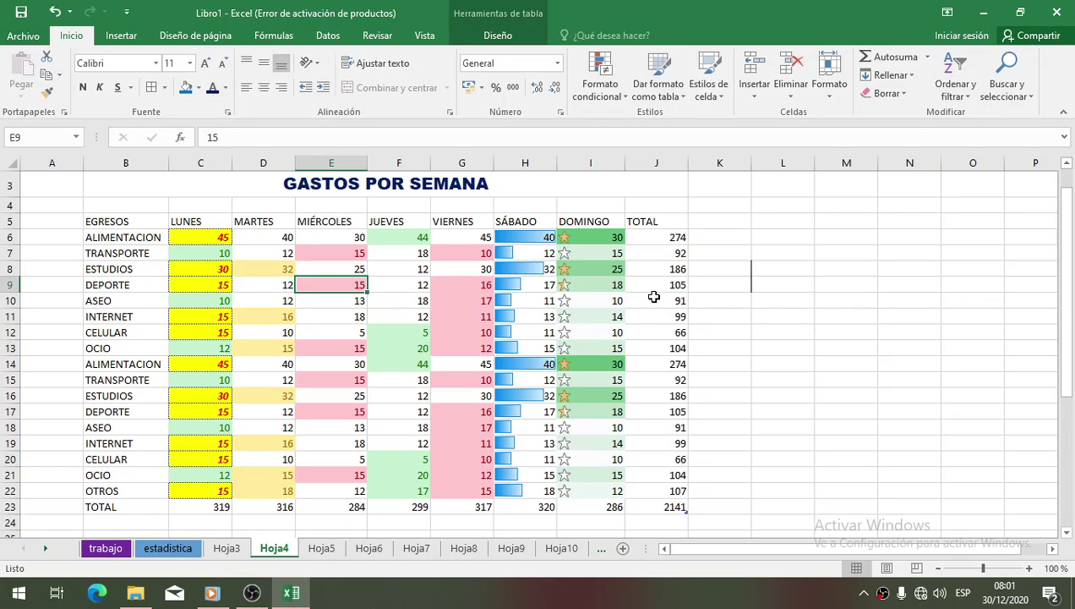
click(730, 303)
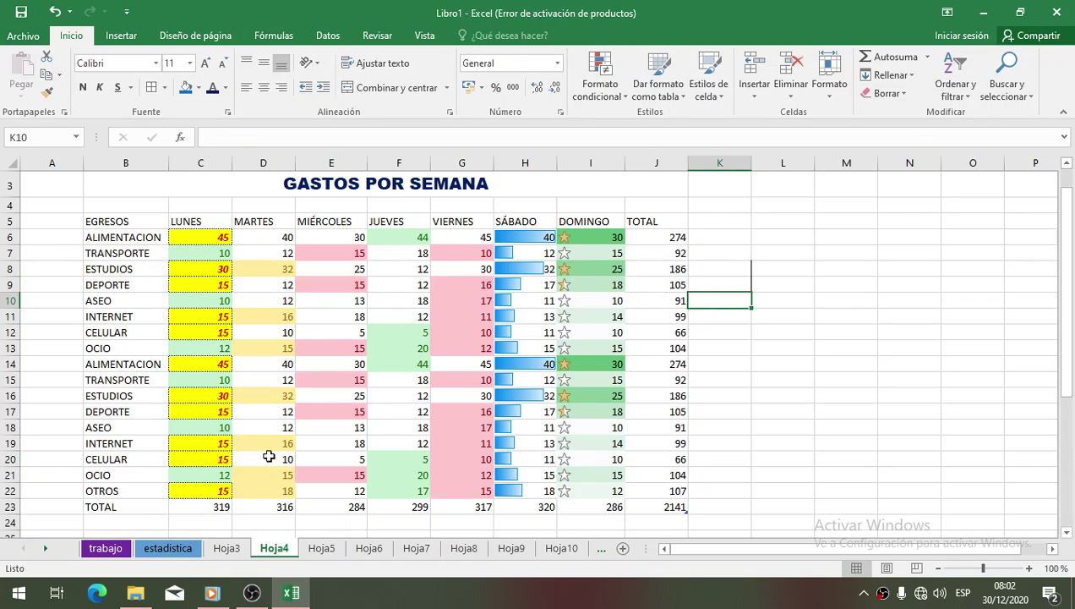